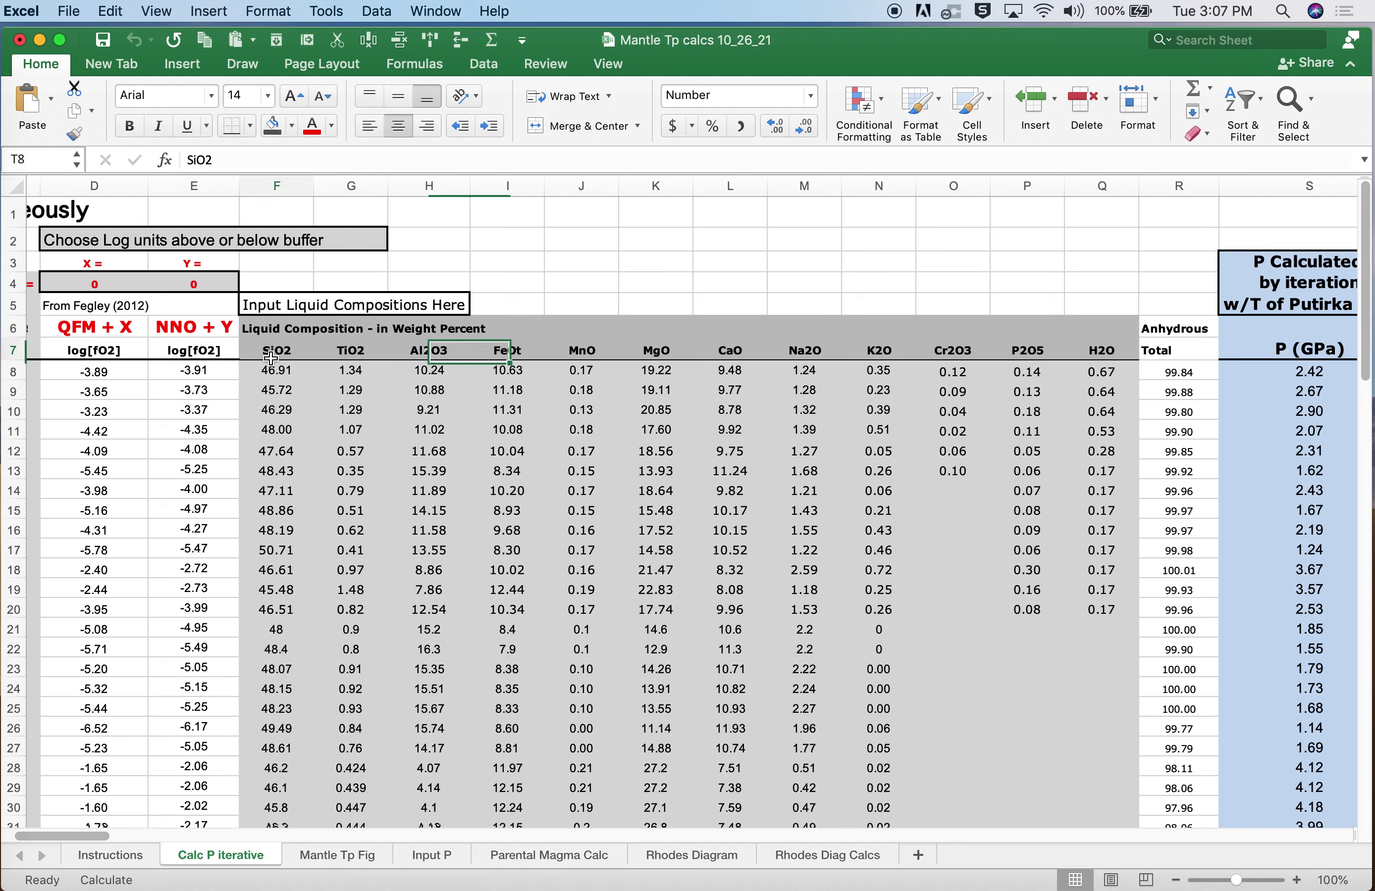
- Examine the gray input areas on the Calc P iterative sheet: the liquid composition columns and the operative log[fO2] column
scroll(697, 362, left, 5)
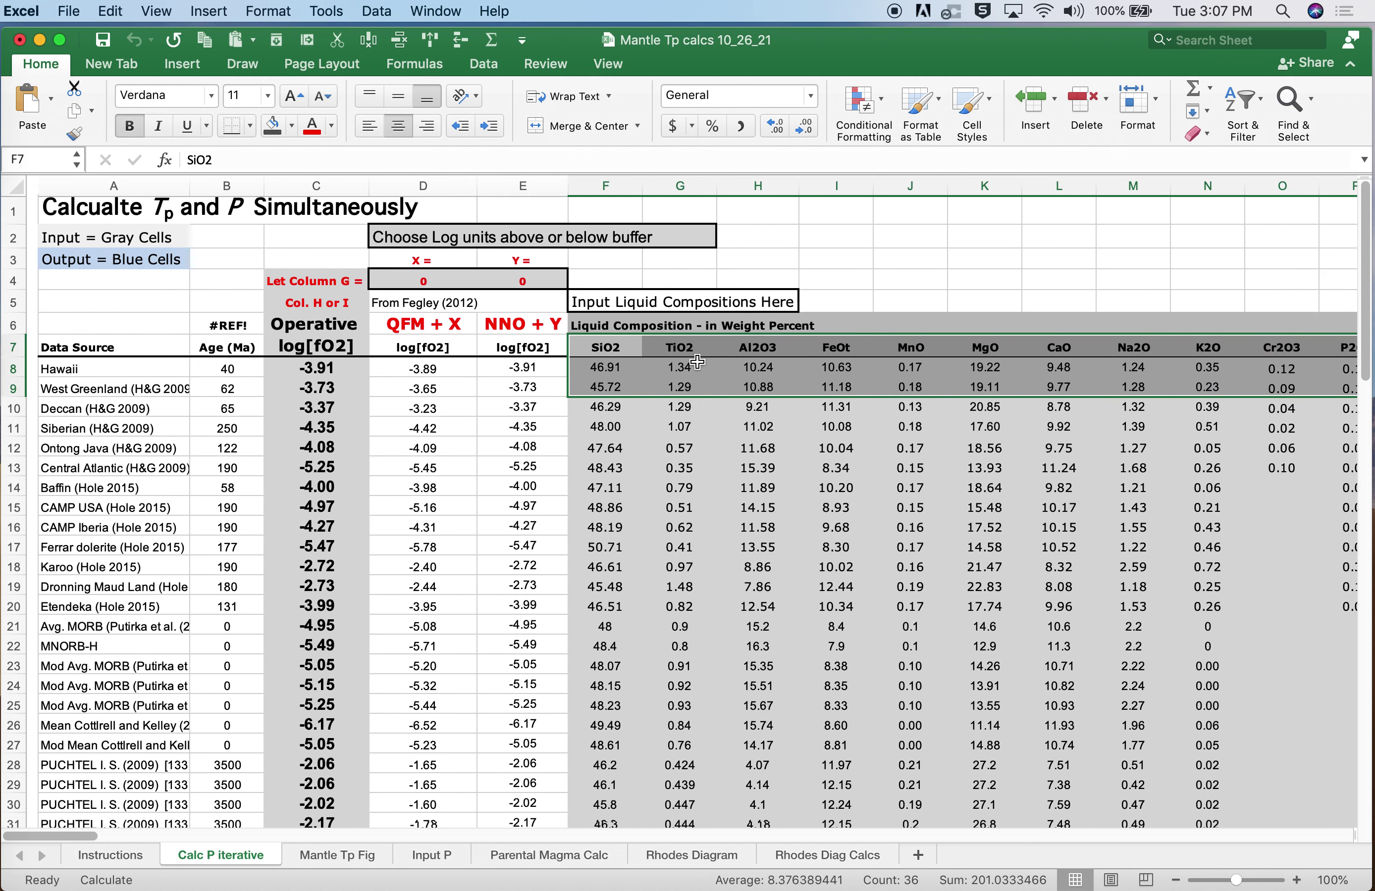
click(284, 366)
drag(324, 346, 532, 428)
click(719, 407)
- Inspect the predicted olivine Fo formula in AT8 and examine the calculated values across row 8
scroll(719, 408, right, 15)
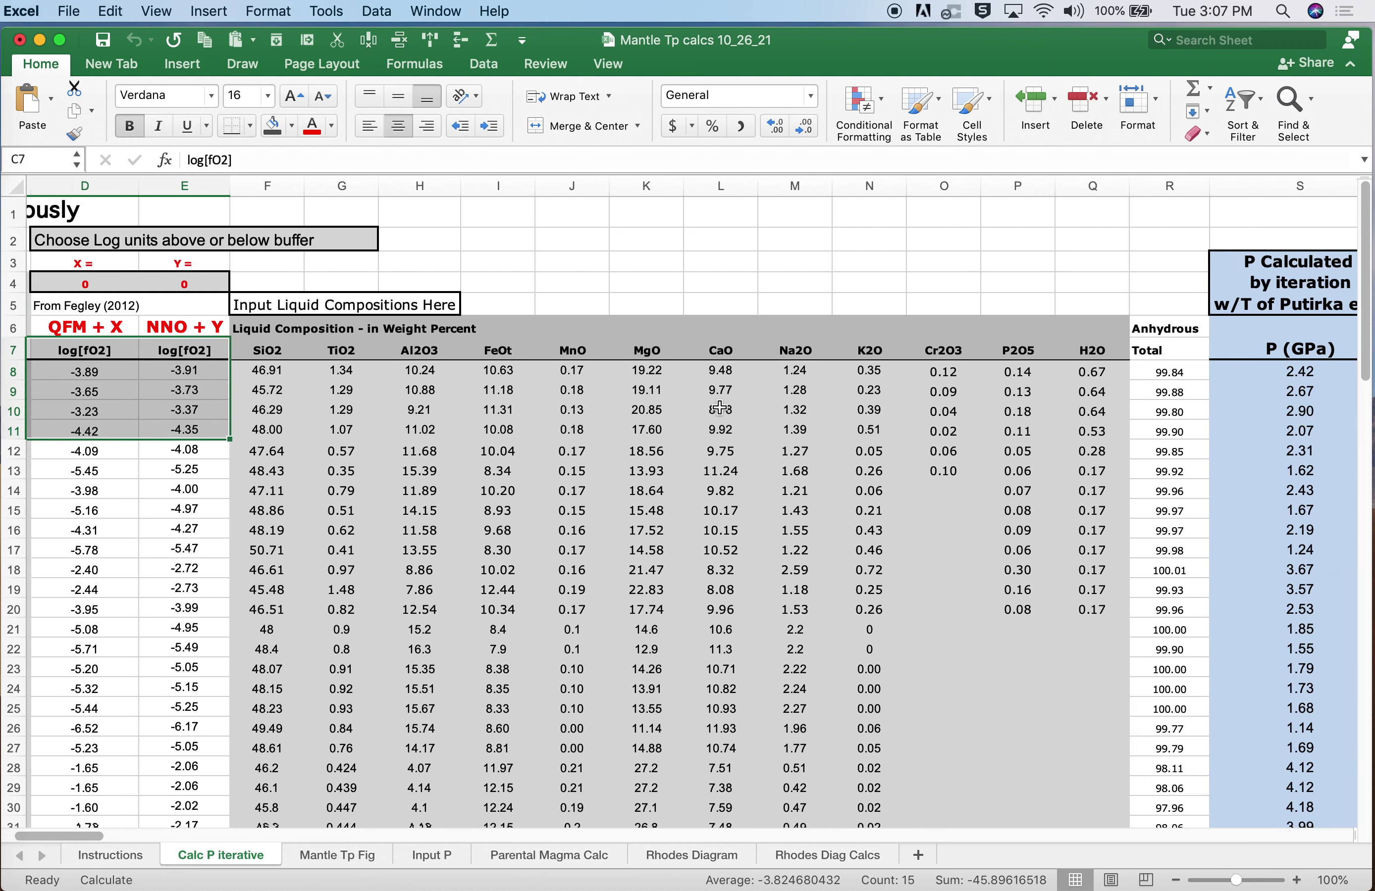
scroll(719, 408, right, 10)
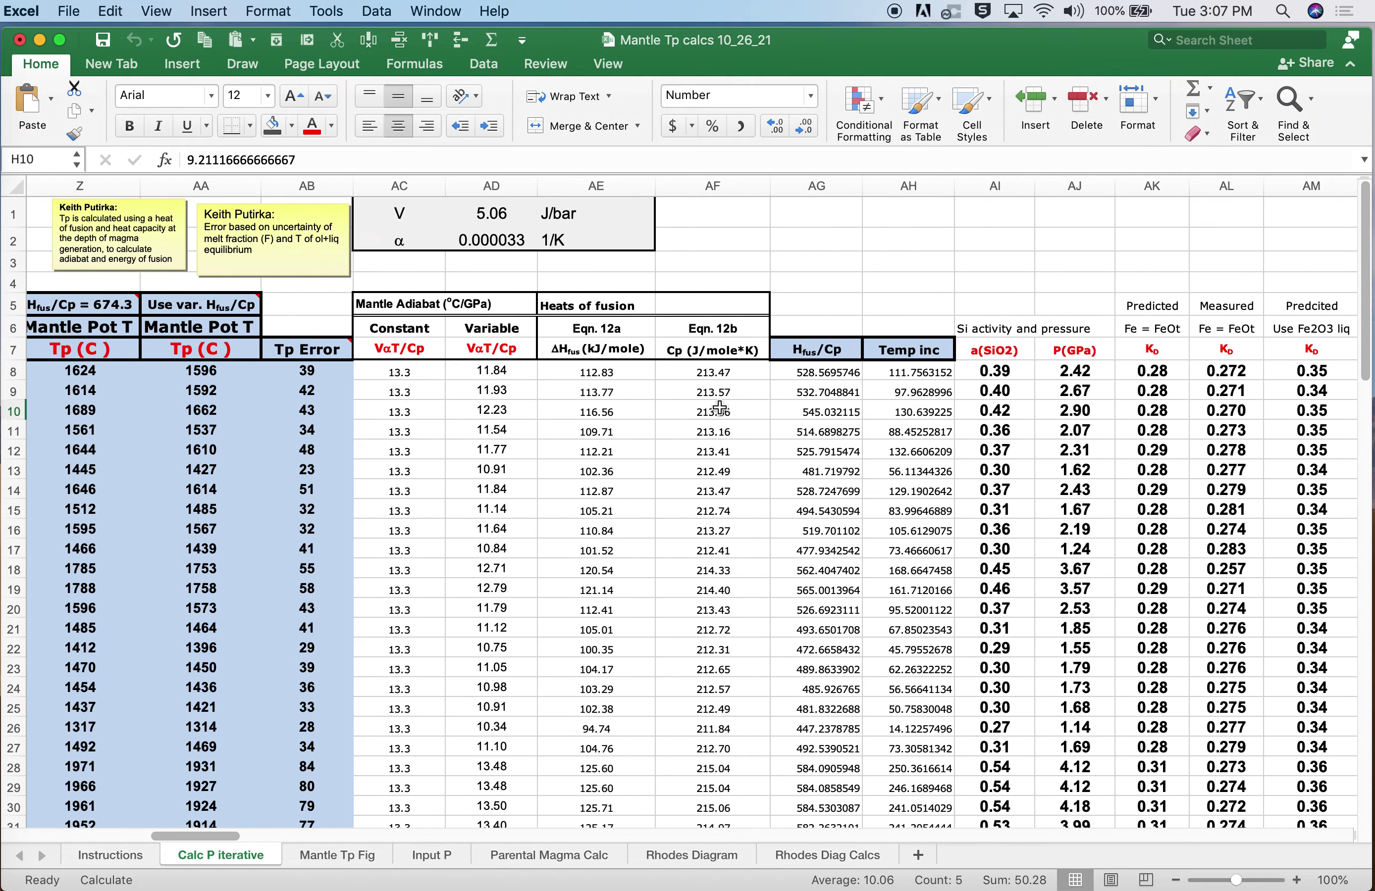
scroll(719, 408, right, 5)
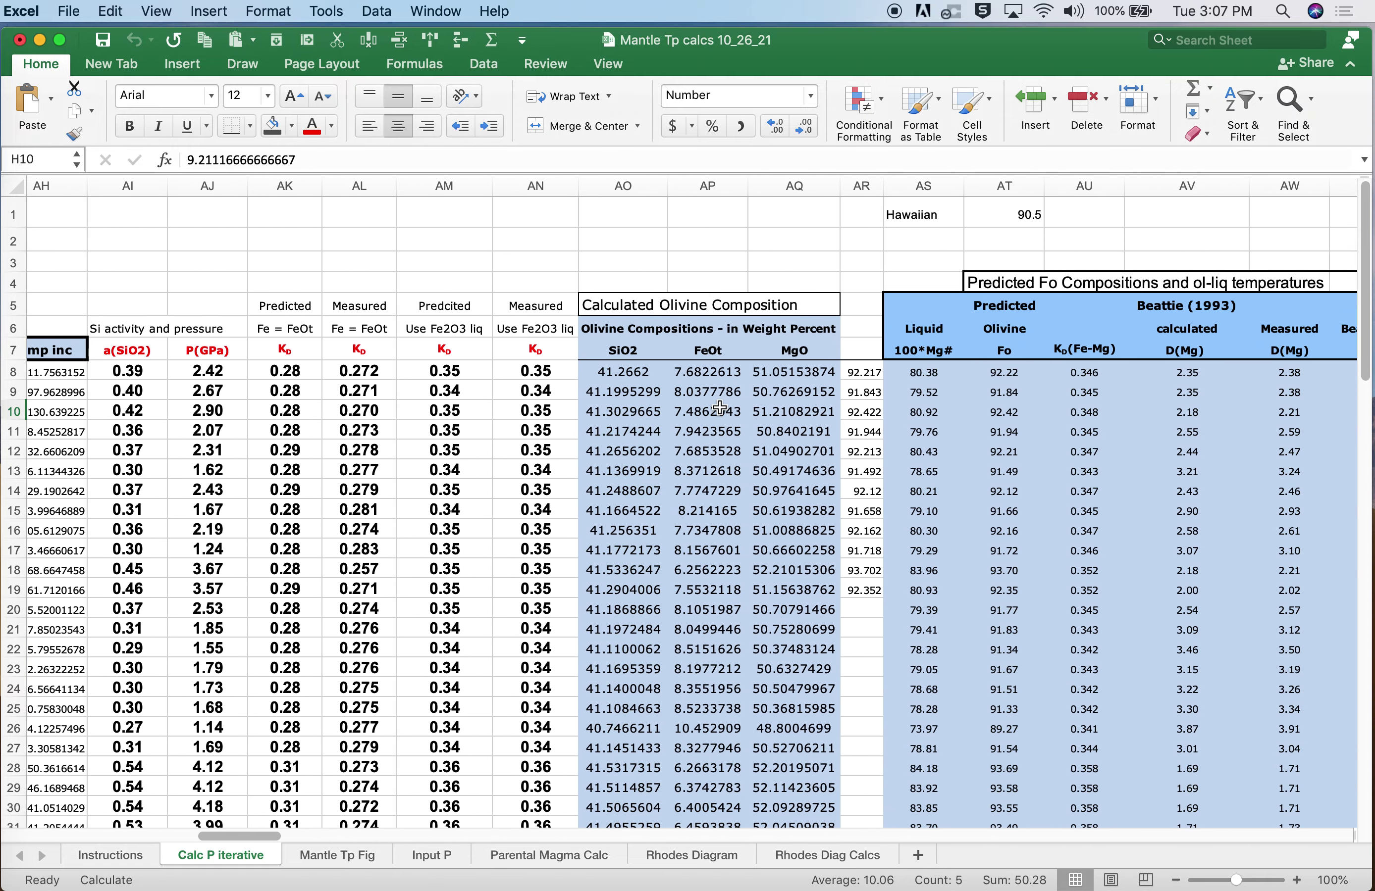
click(962, 374)
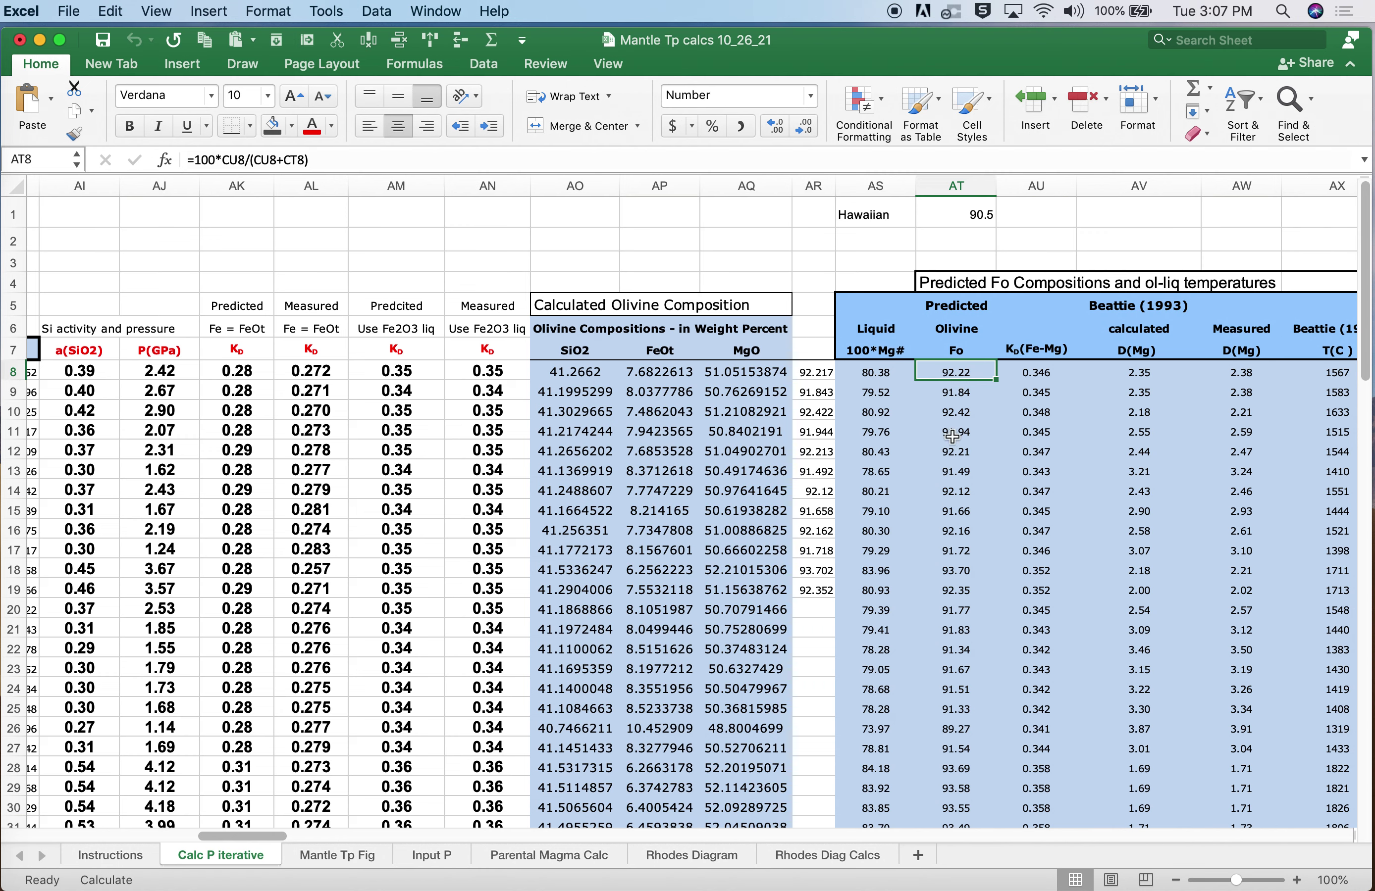
click(13, 371)
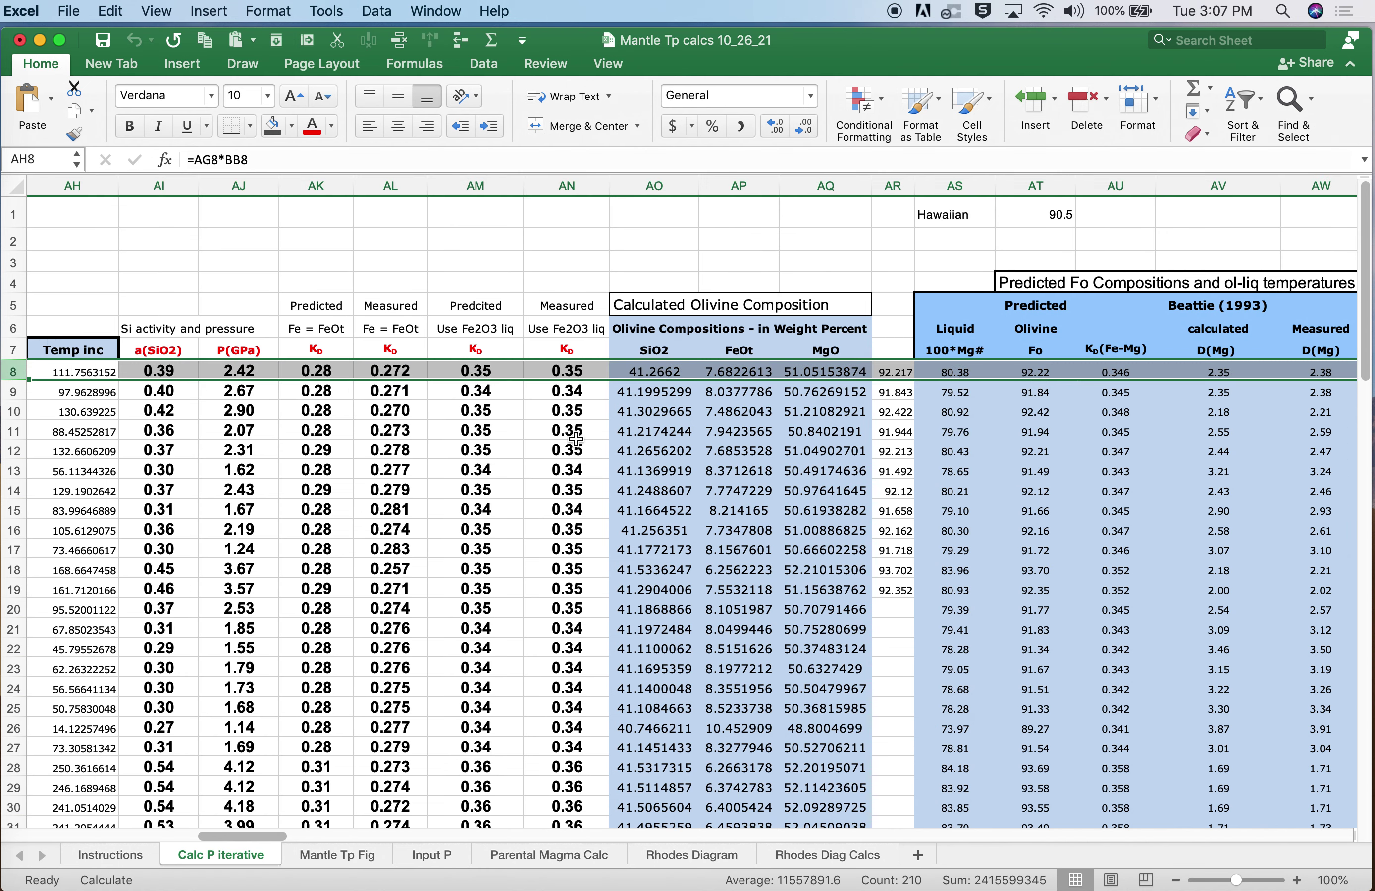
click(1048, 375)
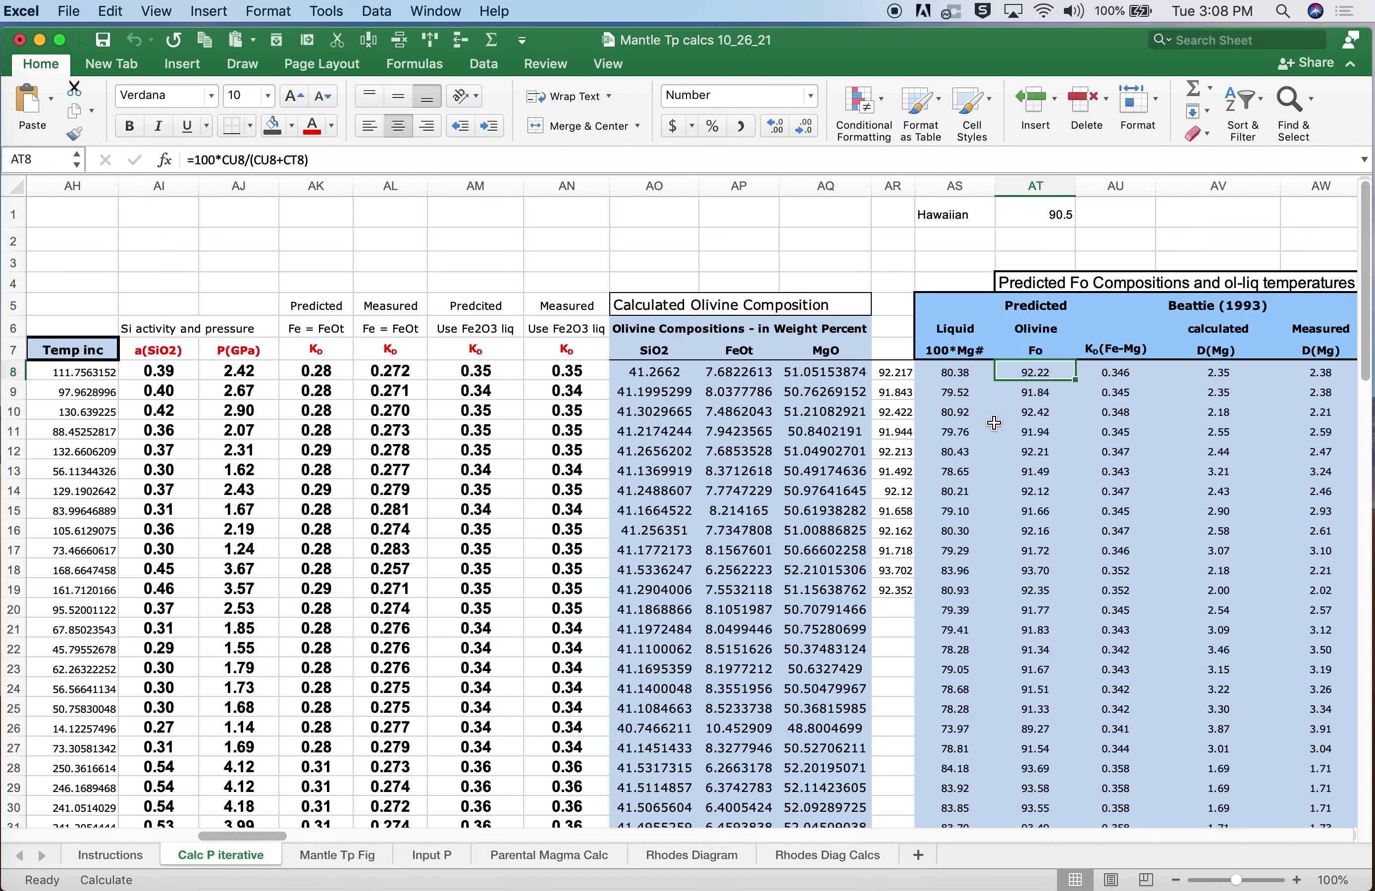
scroll(993, 423, down, 1)
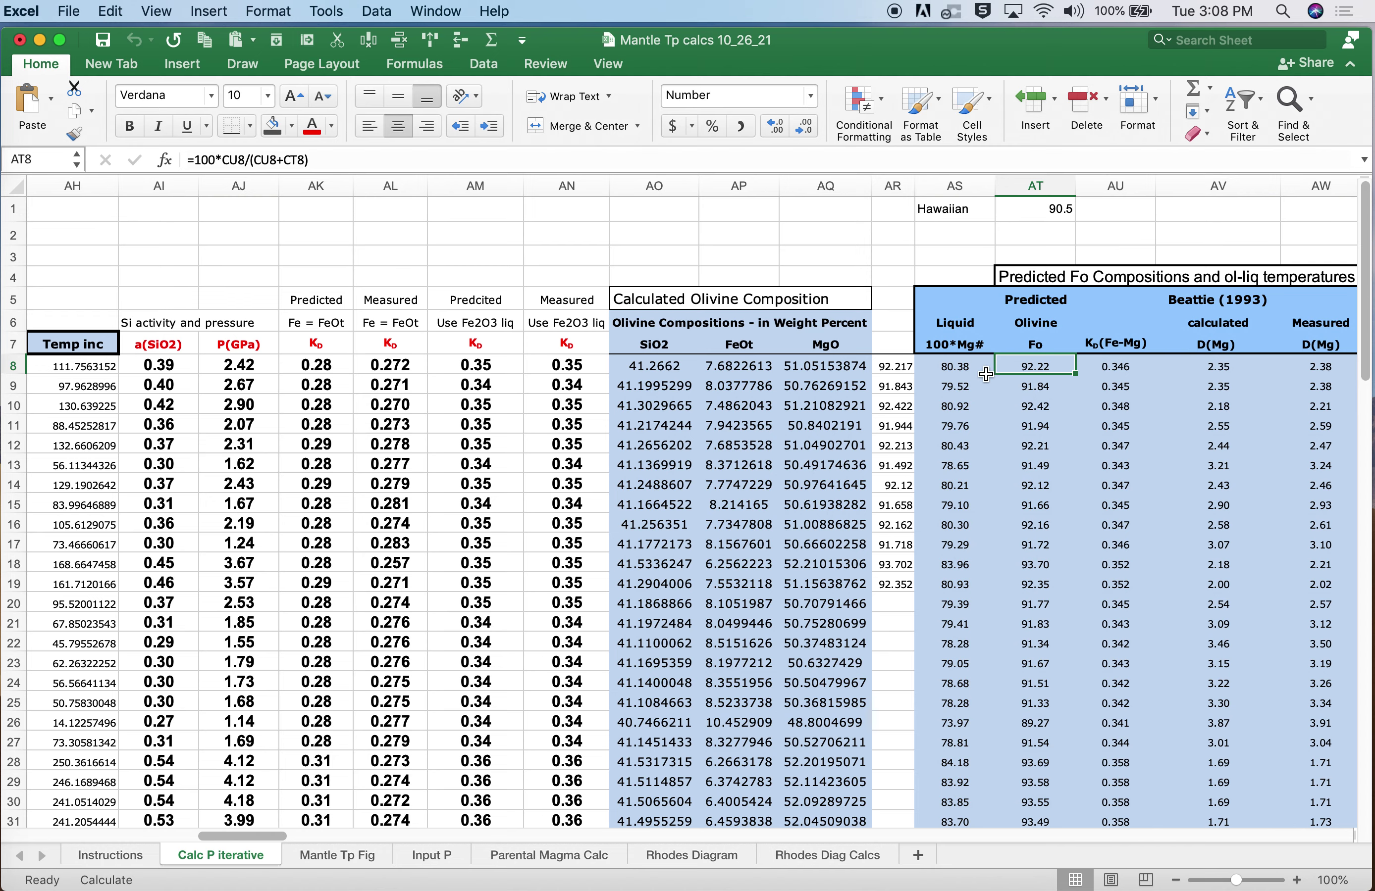
- Check the iterated pressure formula in S8 for the Hawaii row, then return to its predicted olivine Fo in AT8
scroll(986, 374, left, 20)
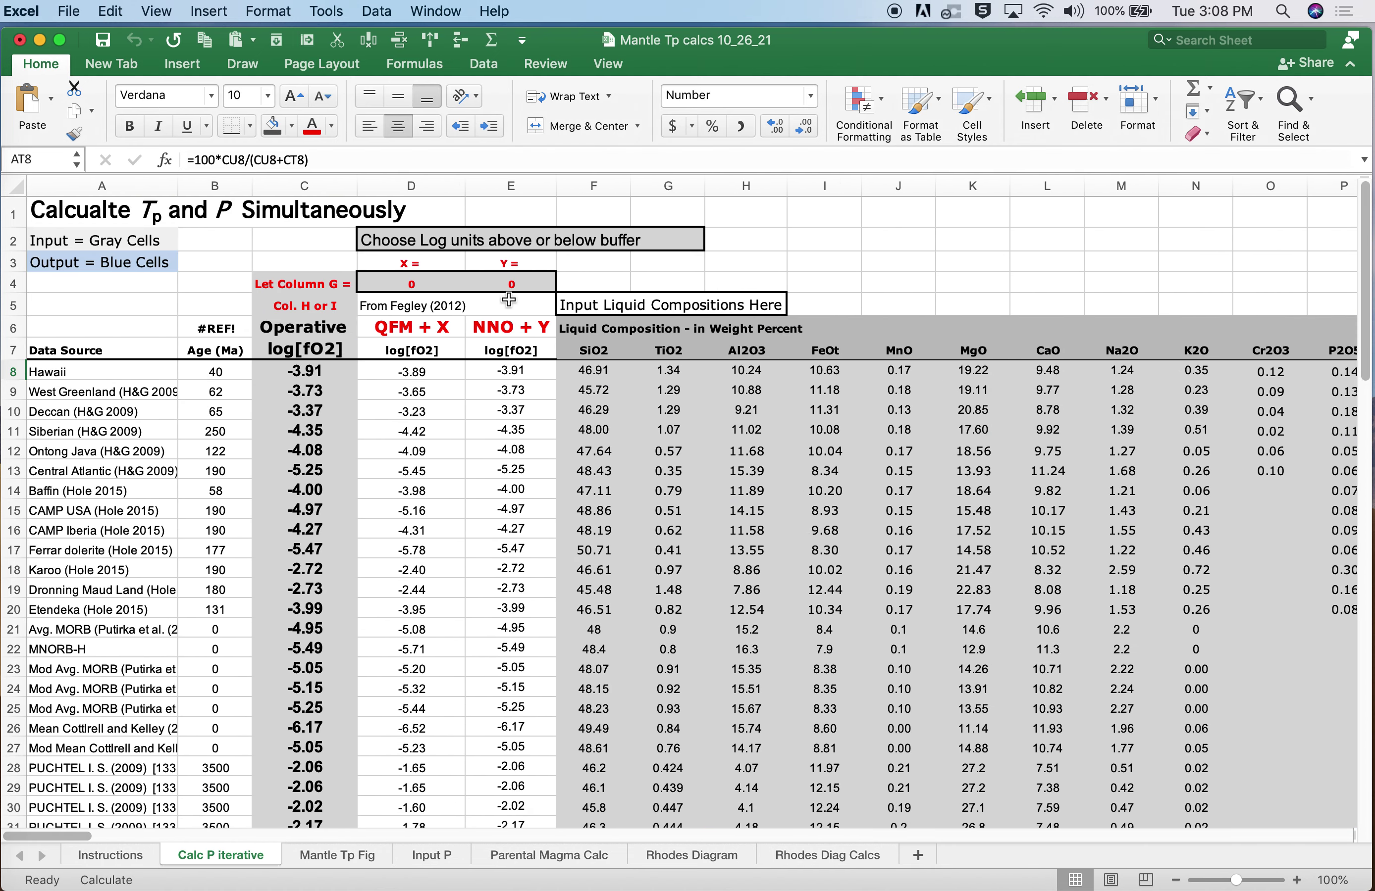
scroll(901, 456, right, 10)
scroll(901, 456, right, 2)
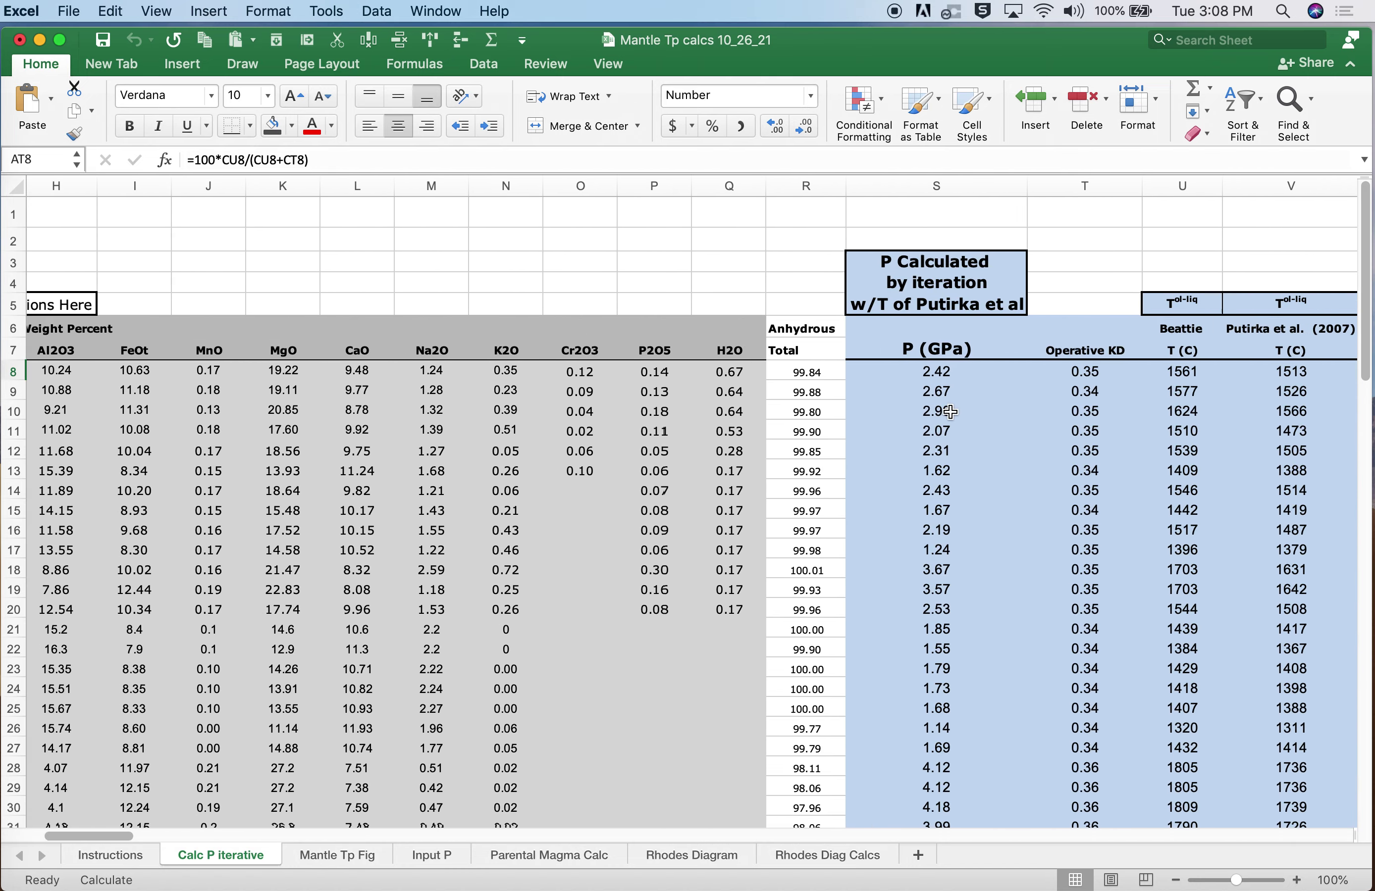
click(937, 370)
scroll(935, 438, right, 20)
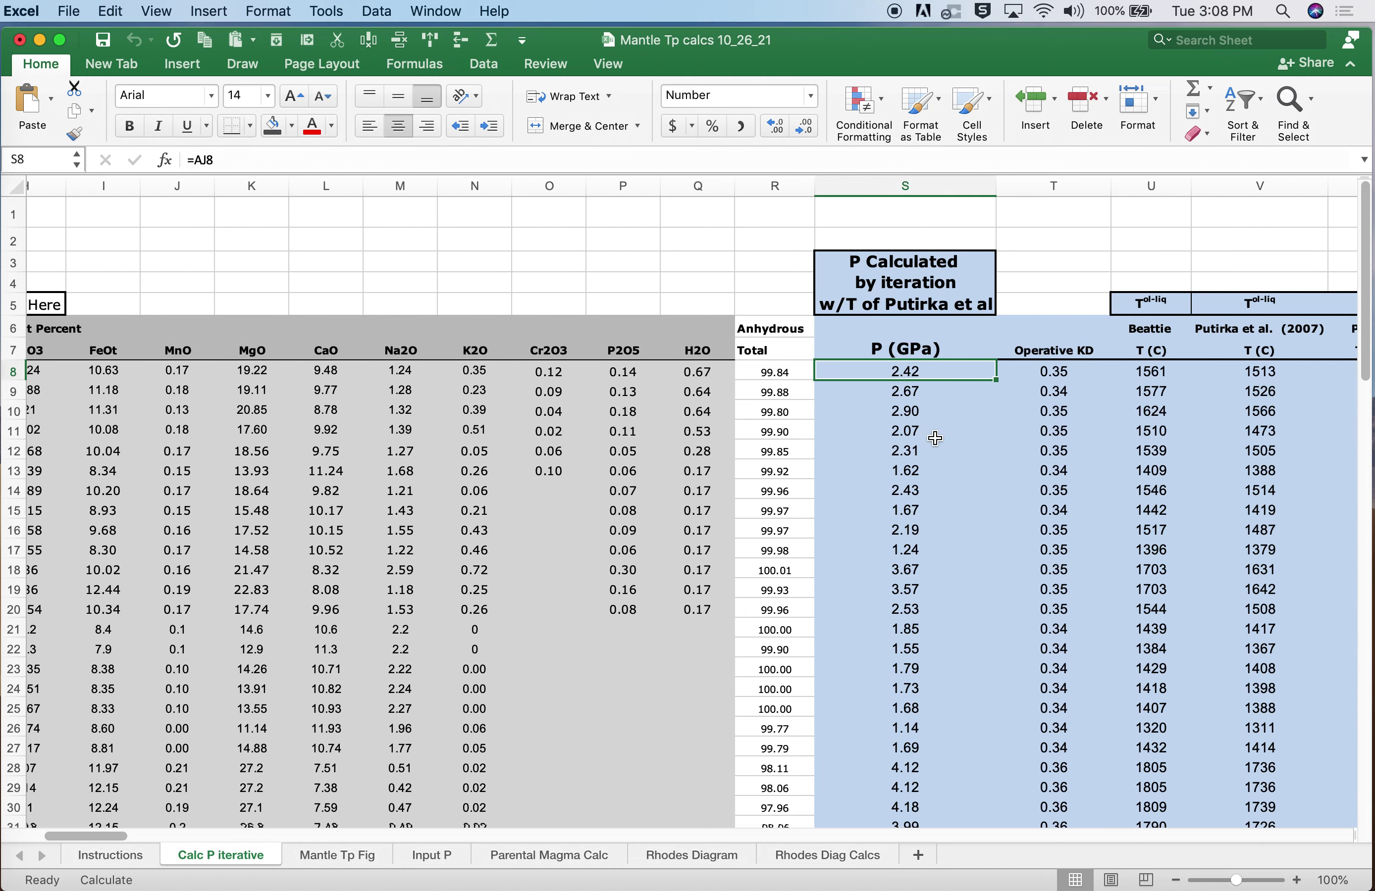
scroll(936, 439, right, 12)
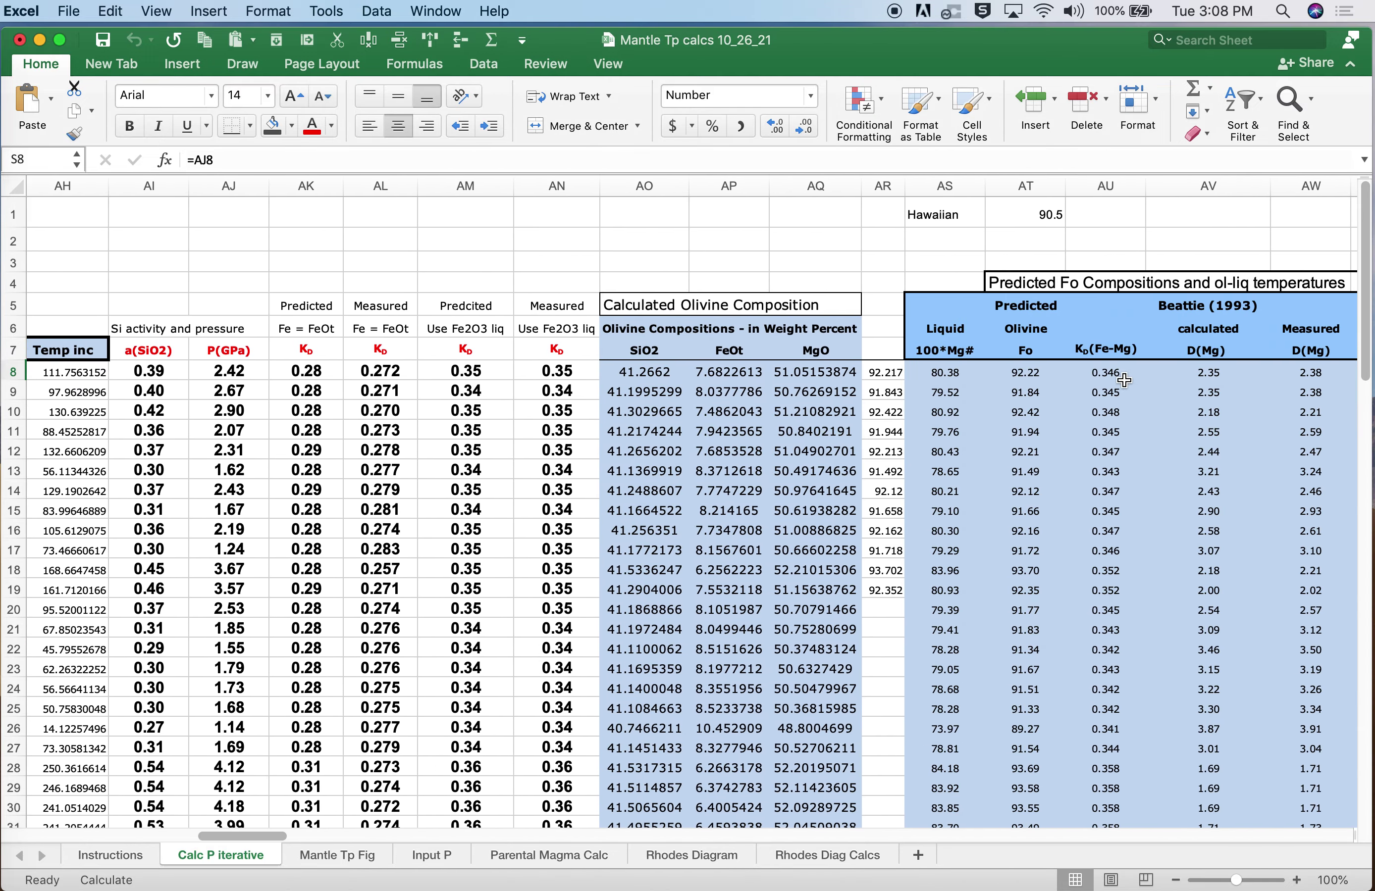
click(1012, 373)
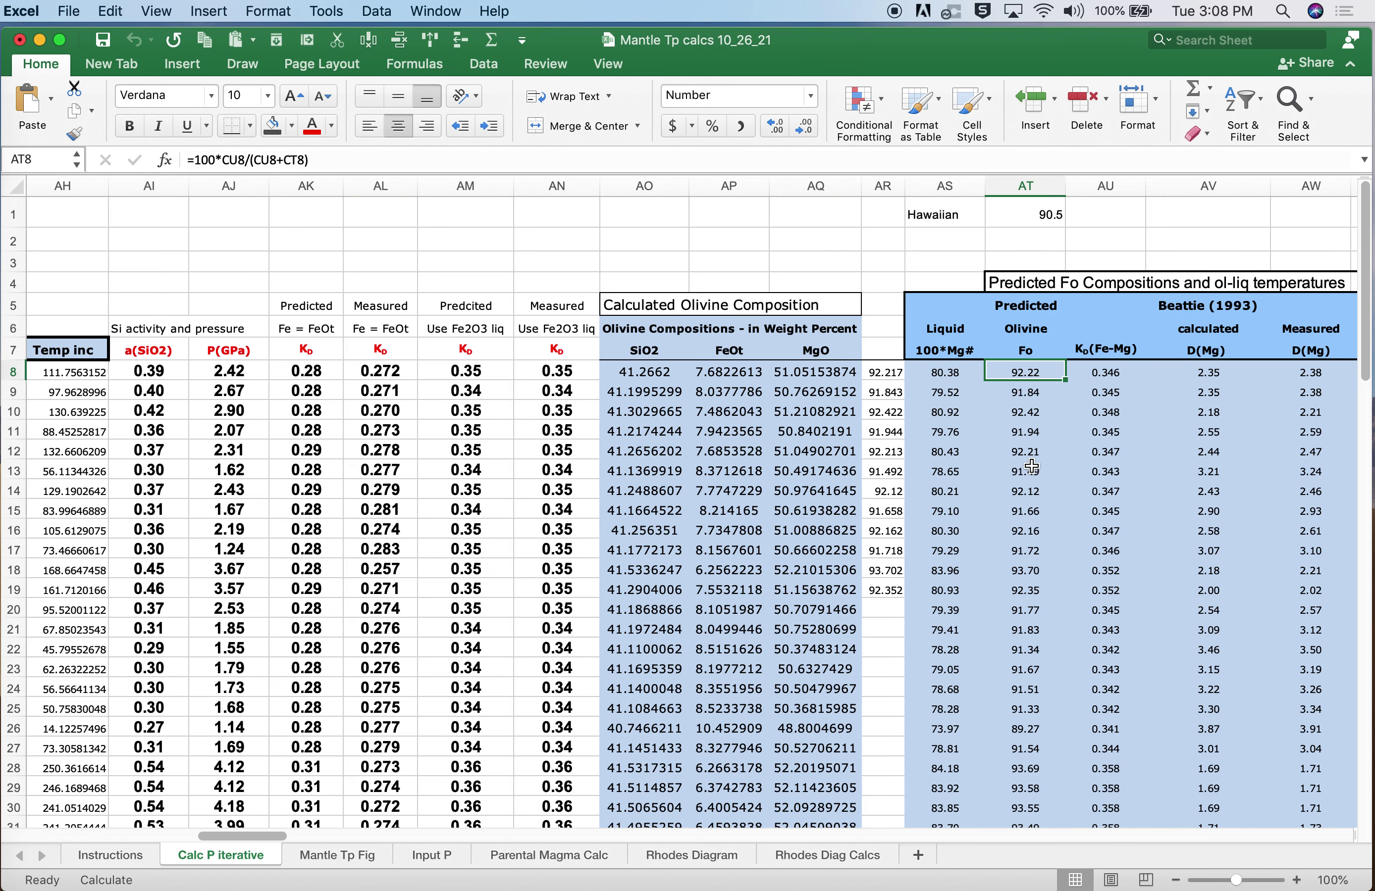
- Trace the Hawaii row's operative KD formula in T8 to its source cell AM8, leaving the formula as is
scroll(1031, 466, left, 15)
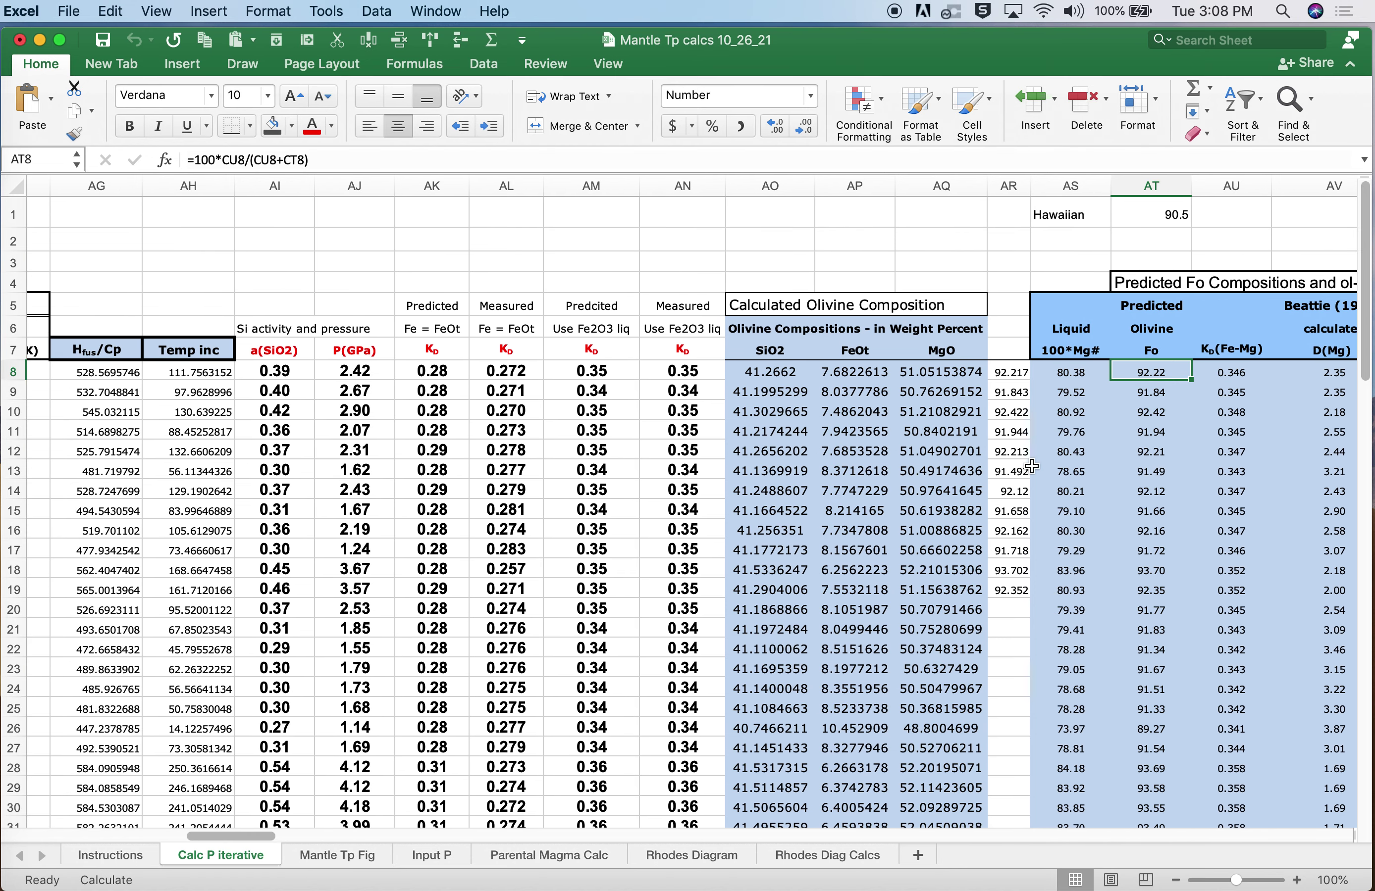
scroll(1031, 466, left, 15)
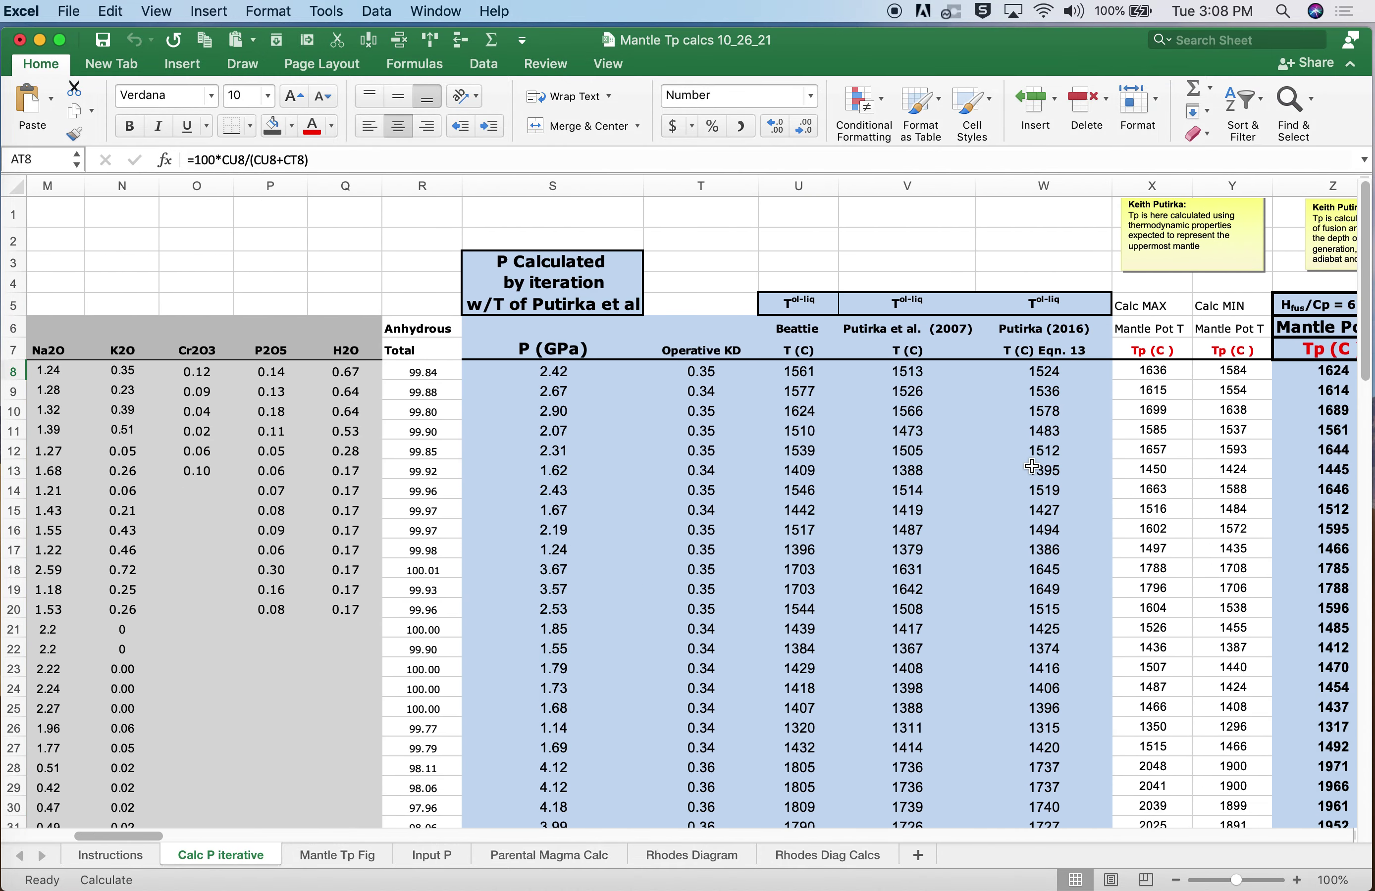
click(690, 372)
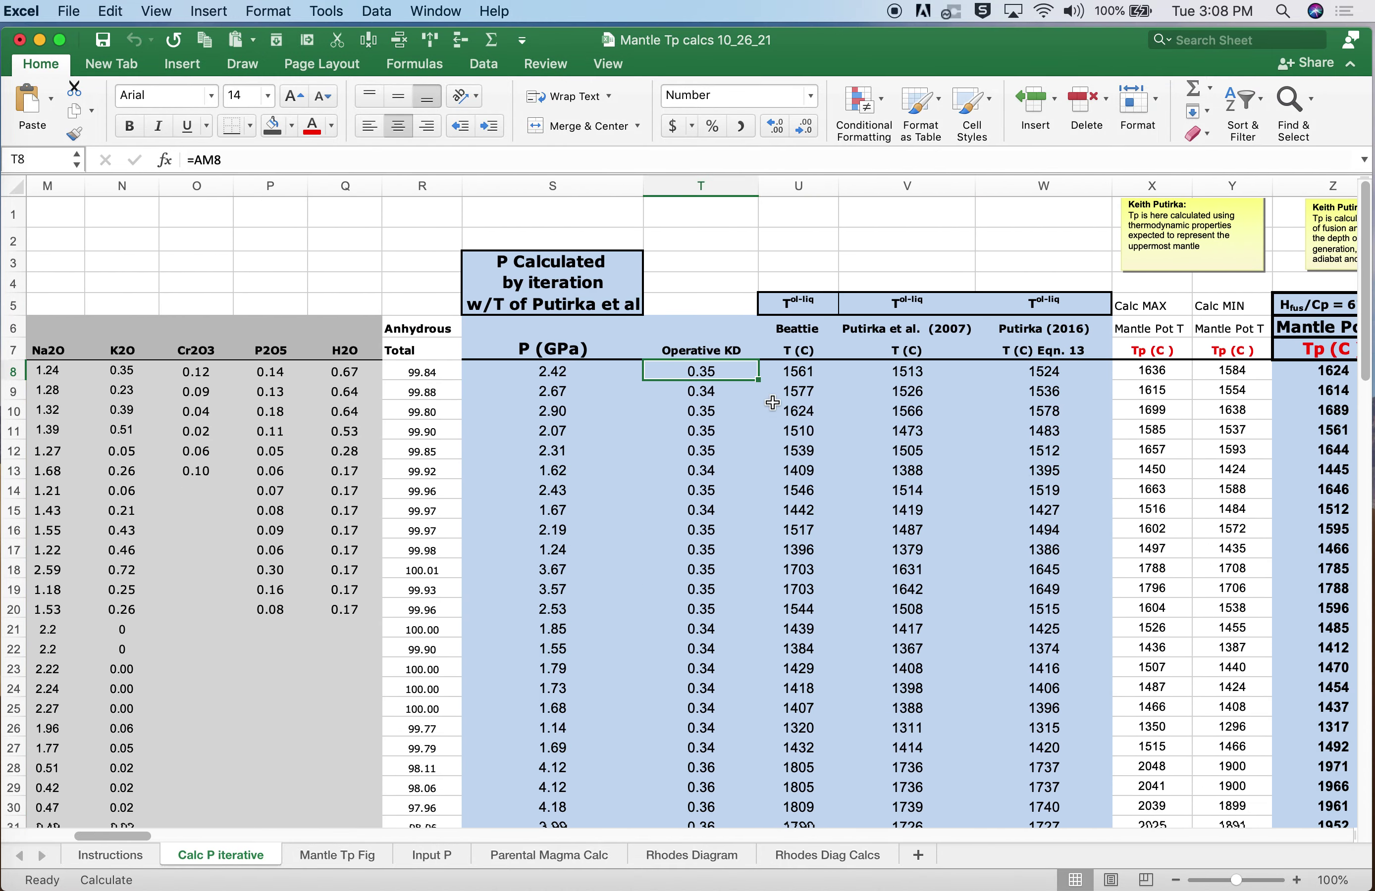
click(706, 345)
click(705, 375)
click(223, 160)
scroll(606, 363, right, 10)
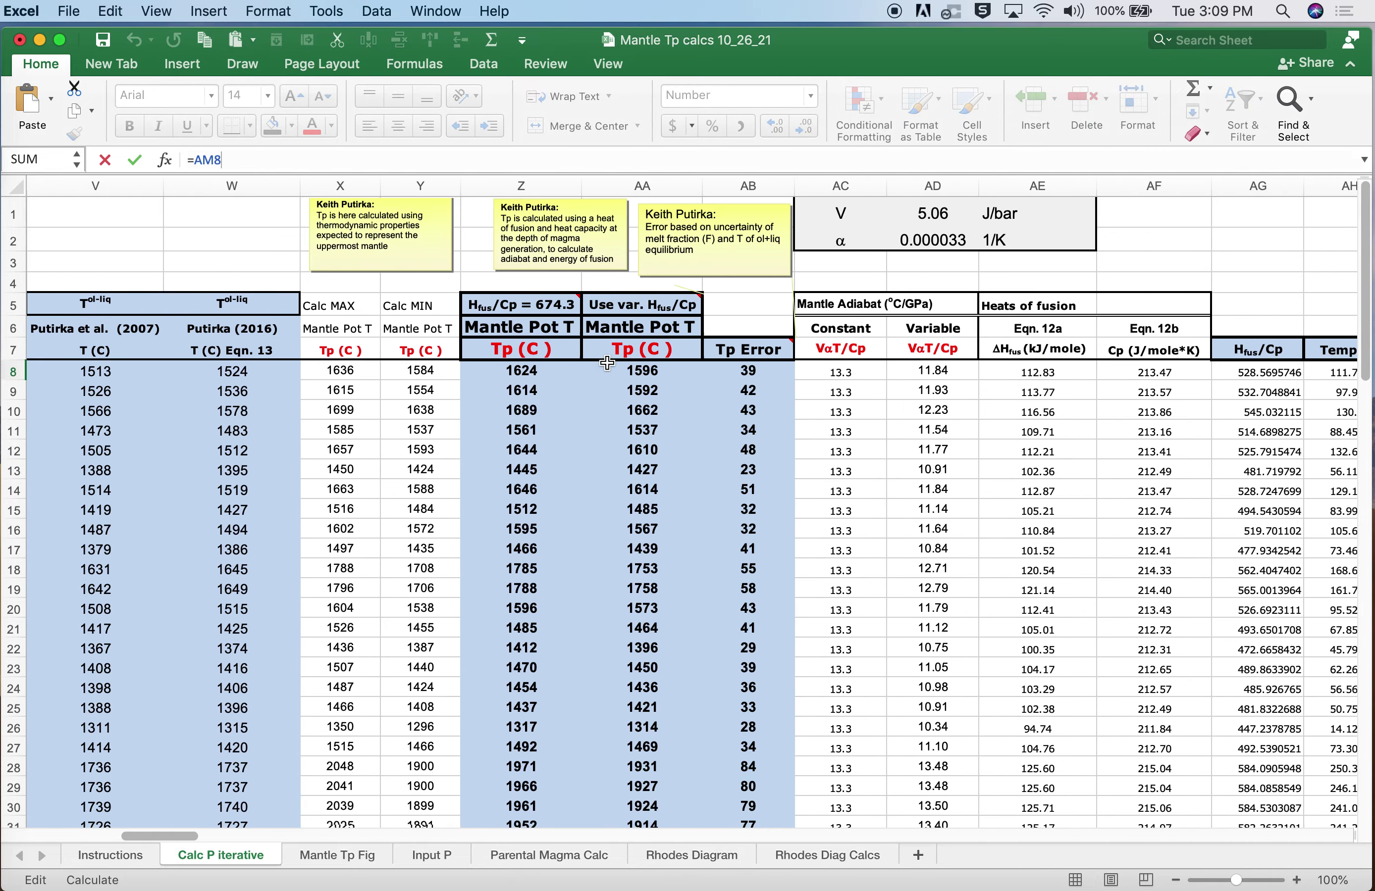
scroll(606, 363, right, 7)
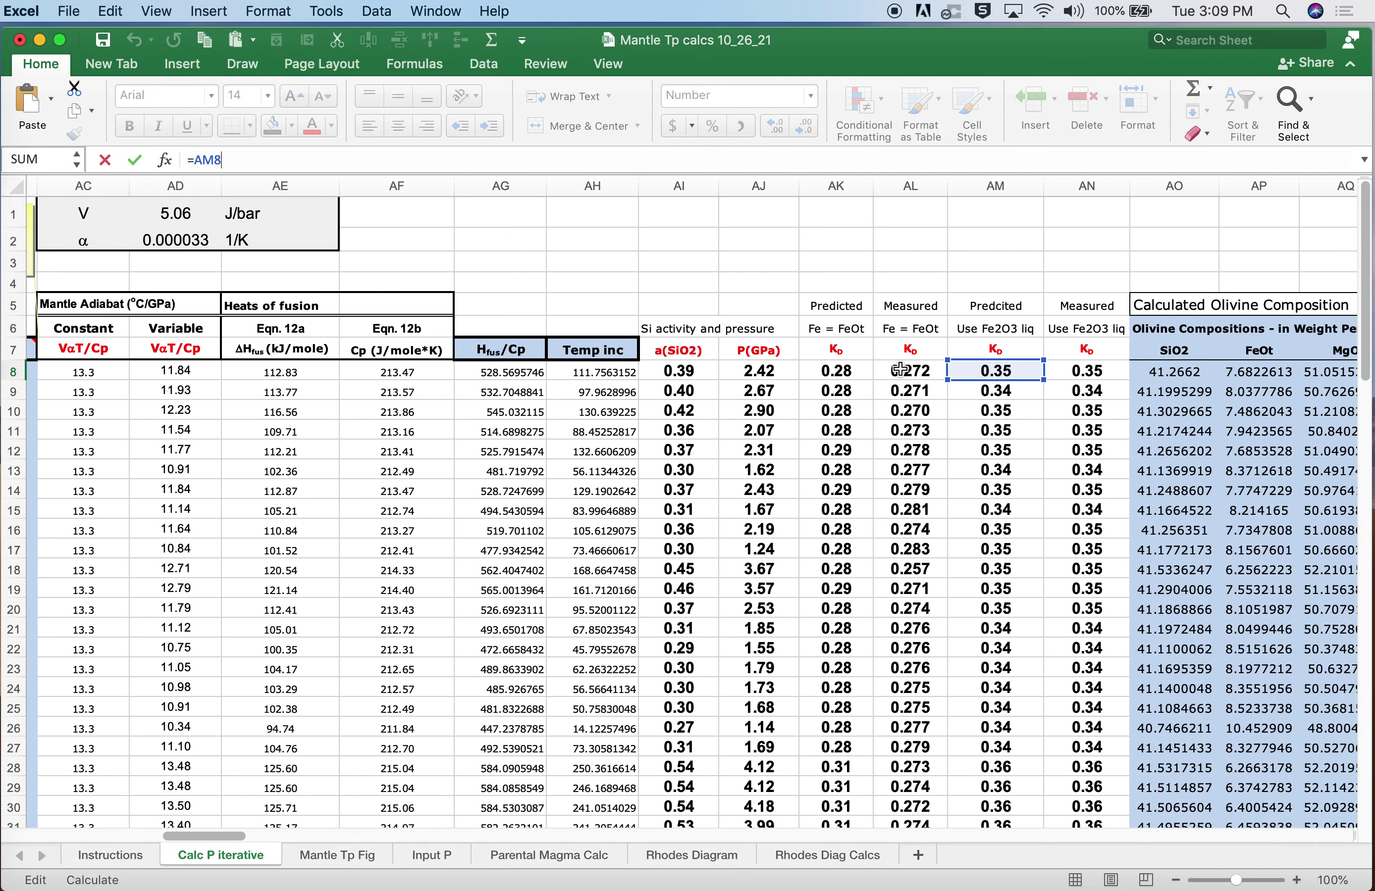
scroll(800, 384, left, 15)
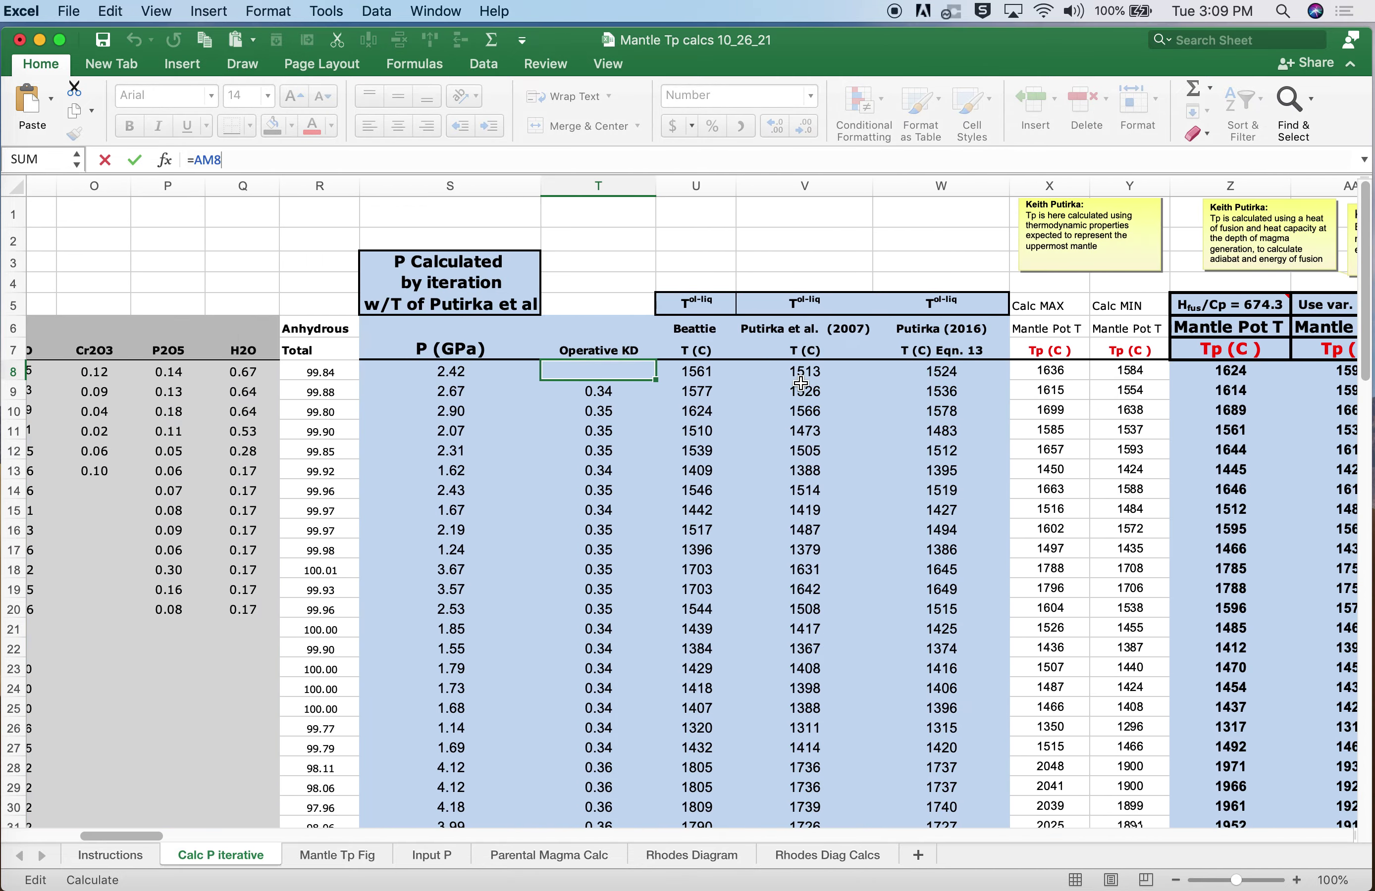
scroll(800, 383, left, 1)
key(Return)
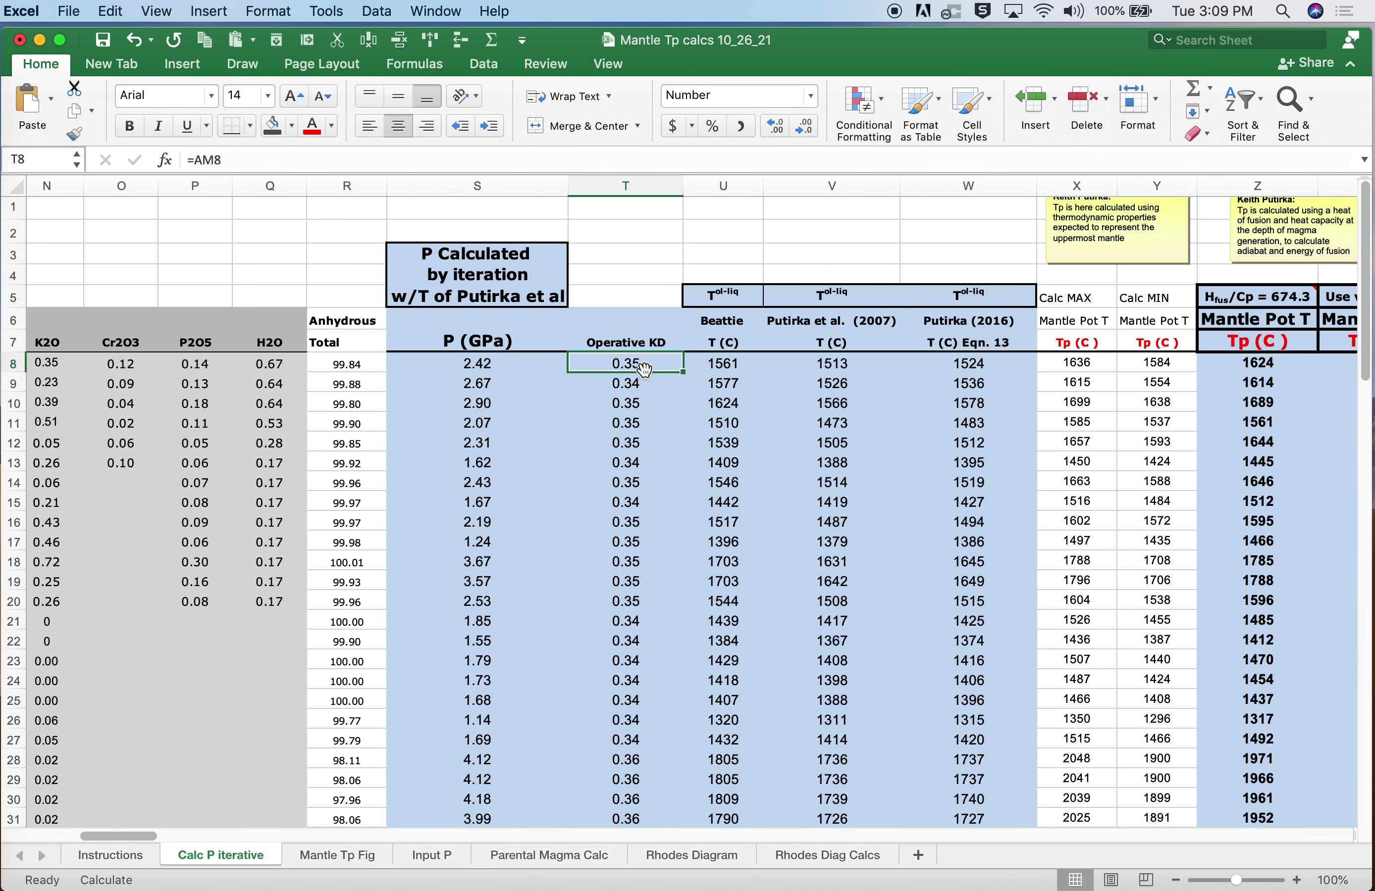
- Override the Hawaii row's operative KD in T8 with 0.30 and check the predicted olivine Fo in AT8
text(.30)
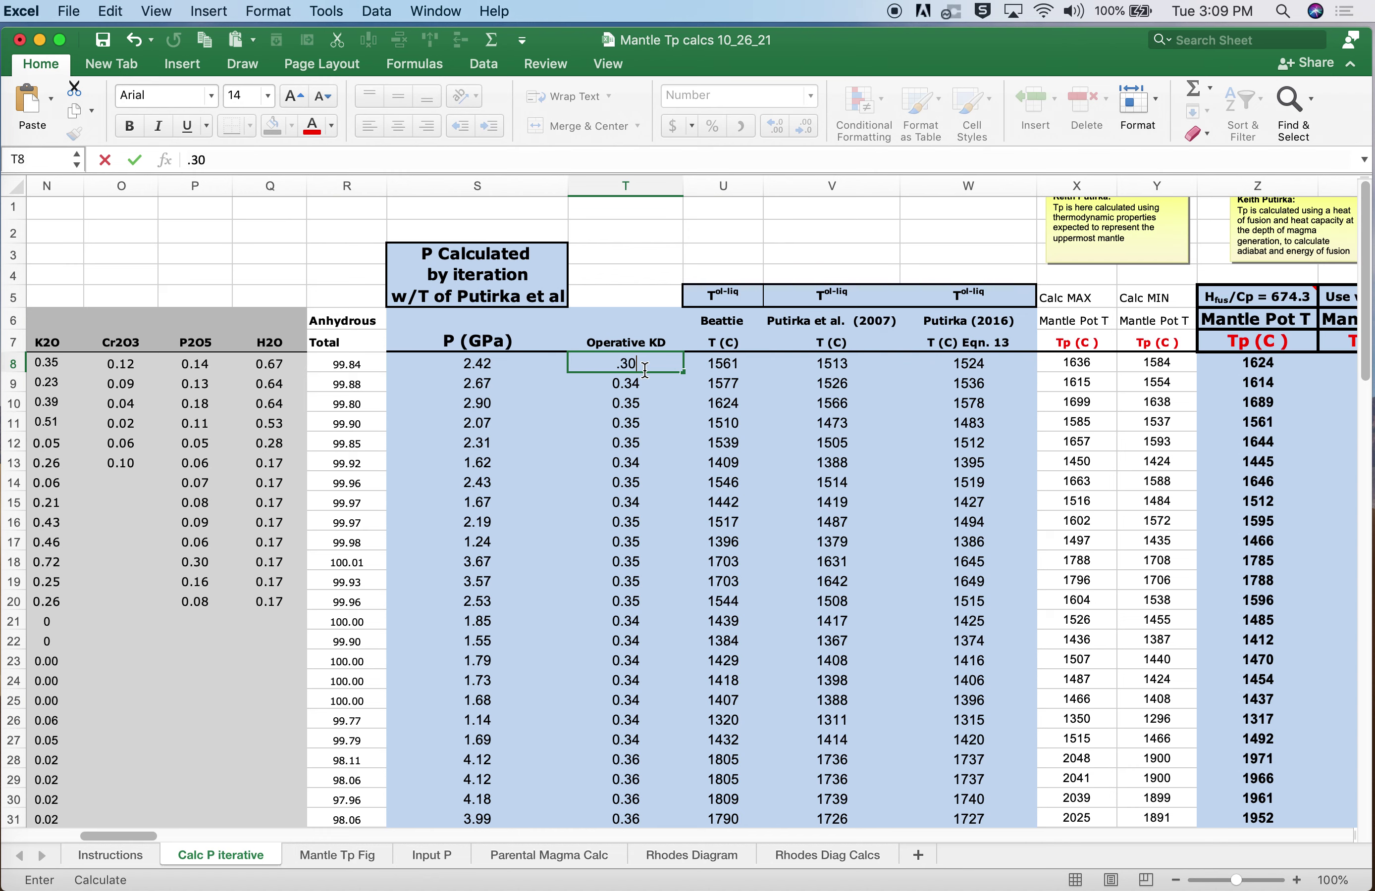
key(Return)
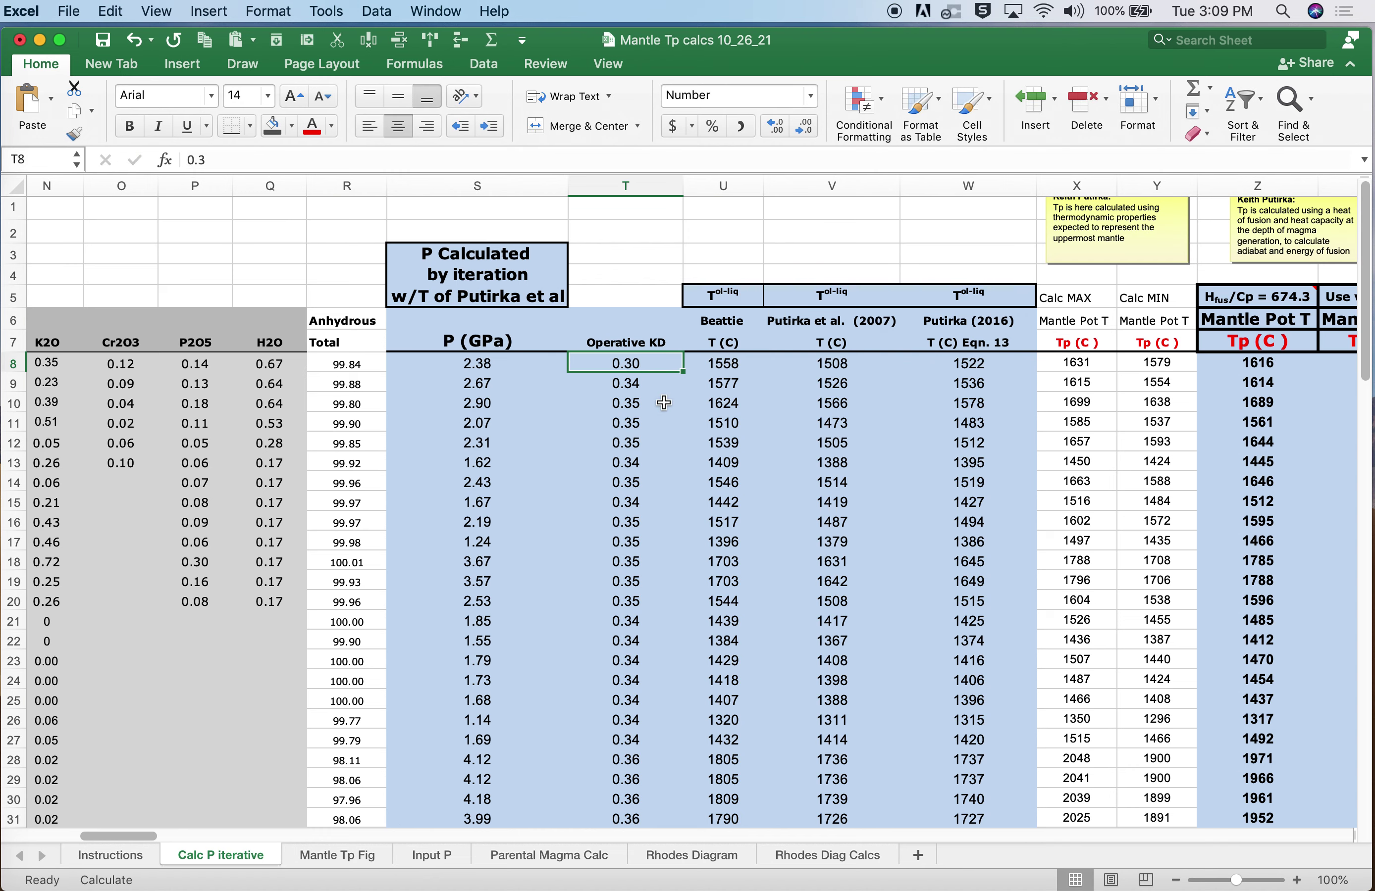
scroll(663, 402, right, 15)
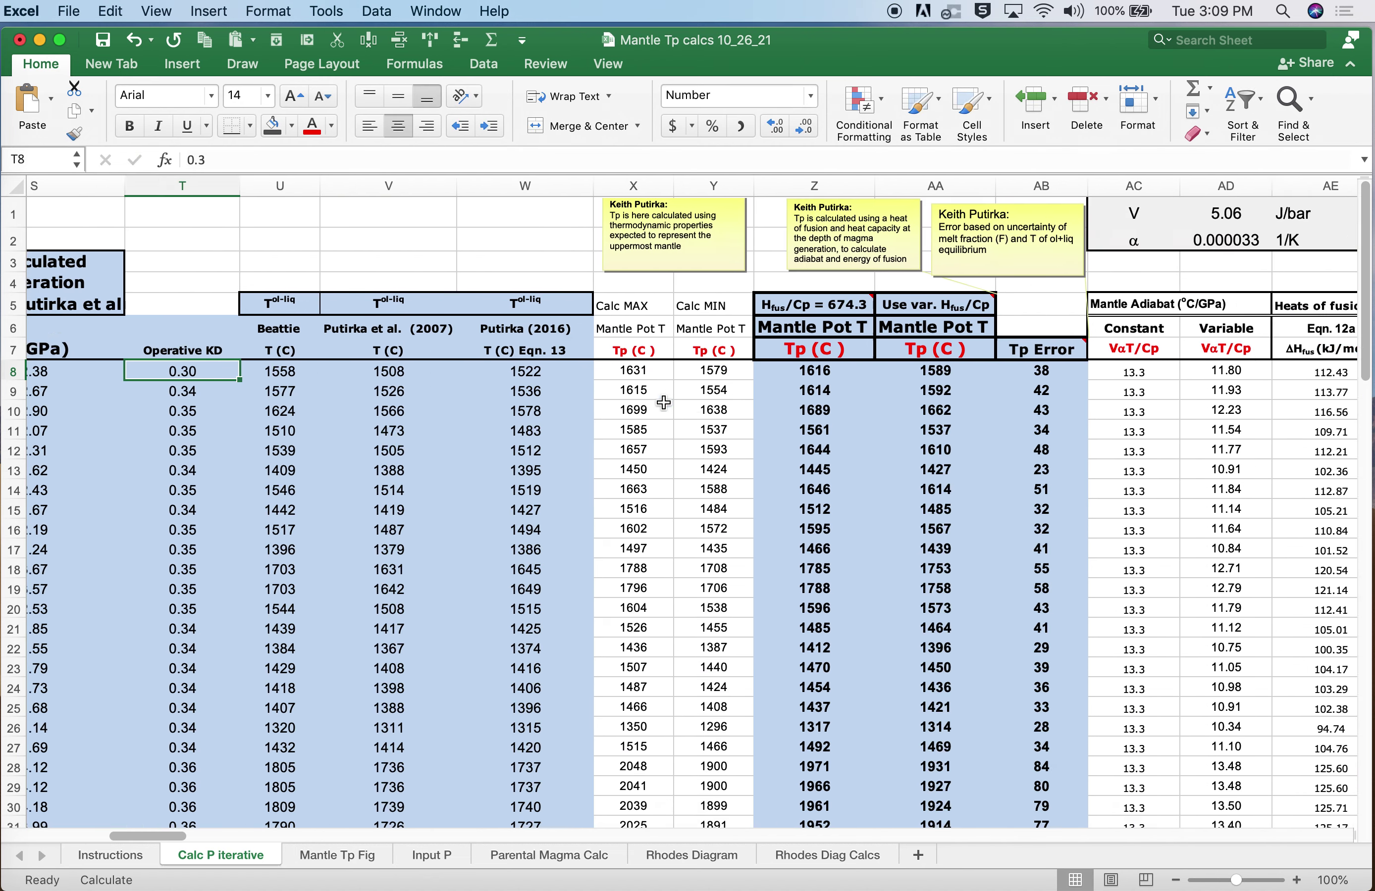
scroll(664, 402, right, 5)
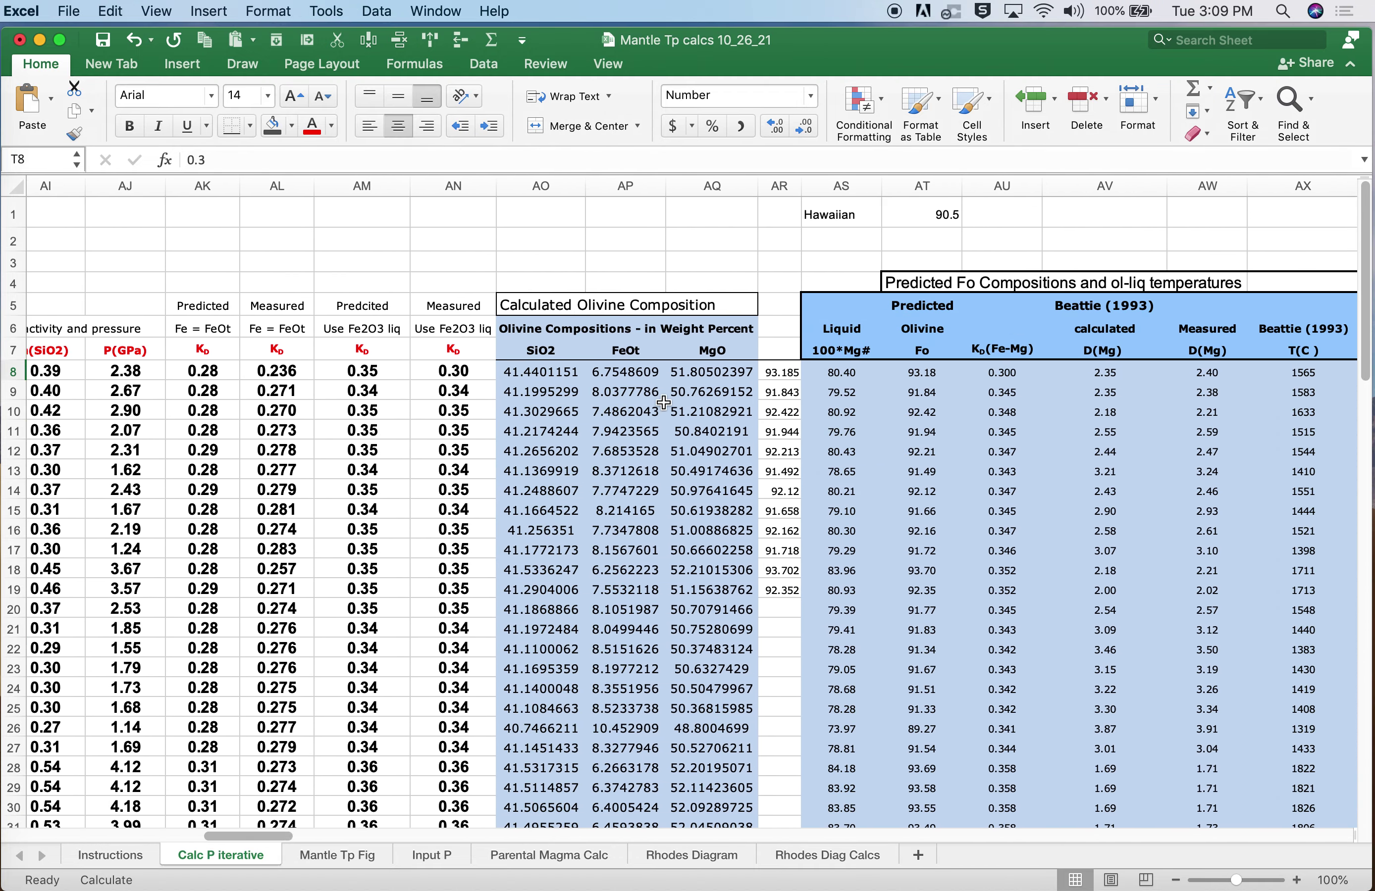
click(890, 376)
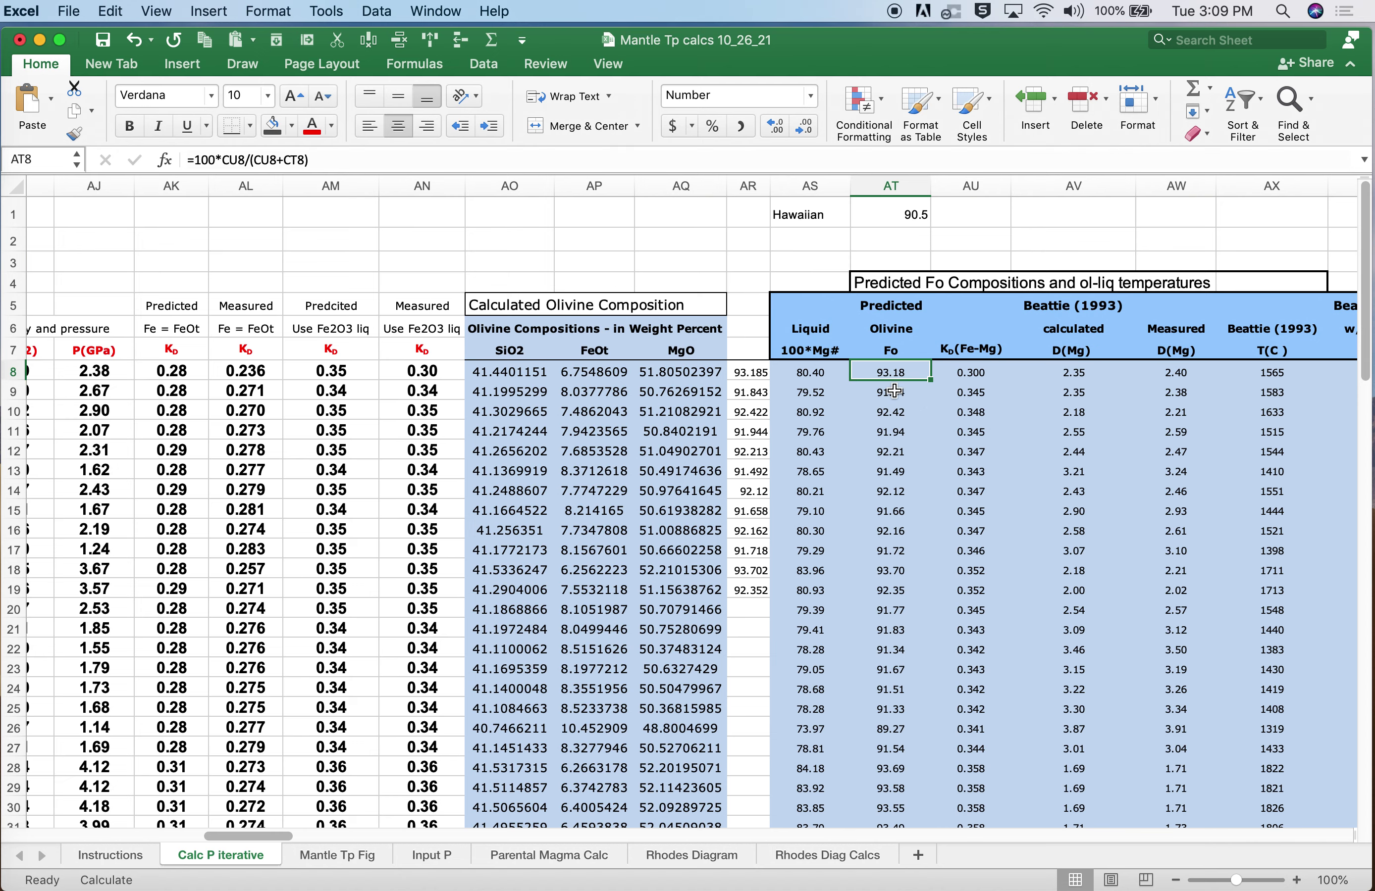
- Set the Hawaii row's operative KD in T8 to 0.37 and check its predicted olivine Fo and mantle potential temperatures
scroll(894, 391, left, 20)
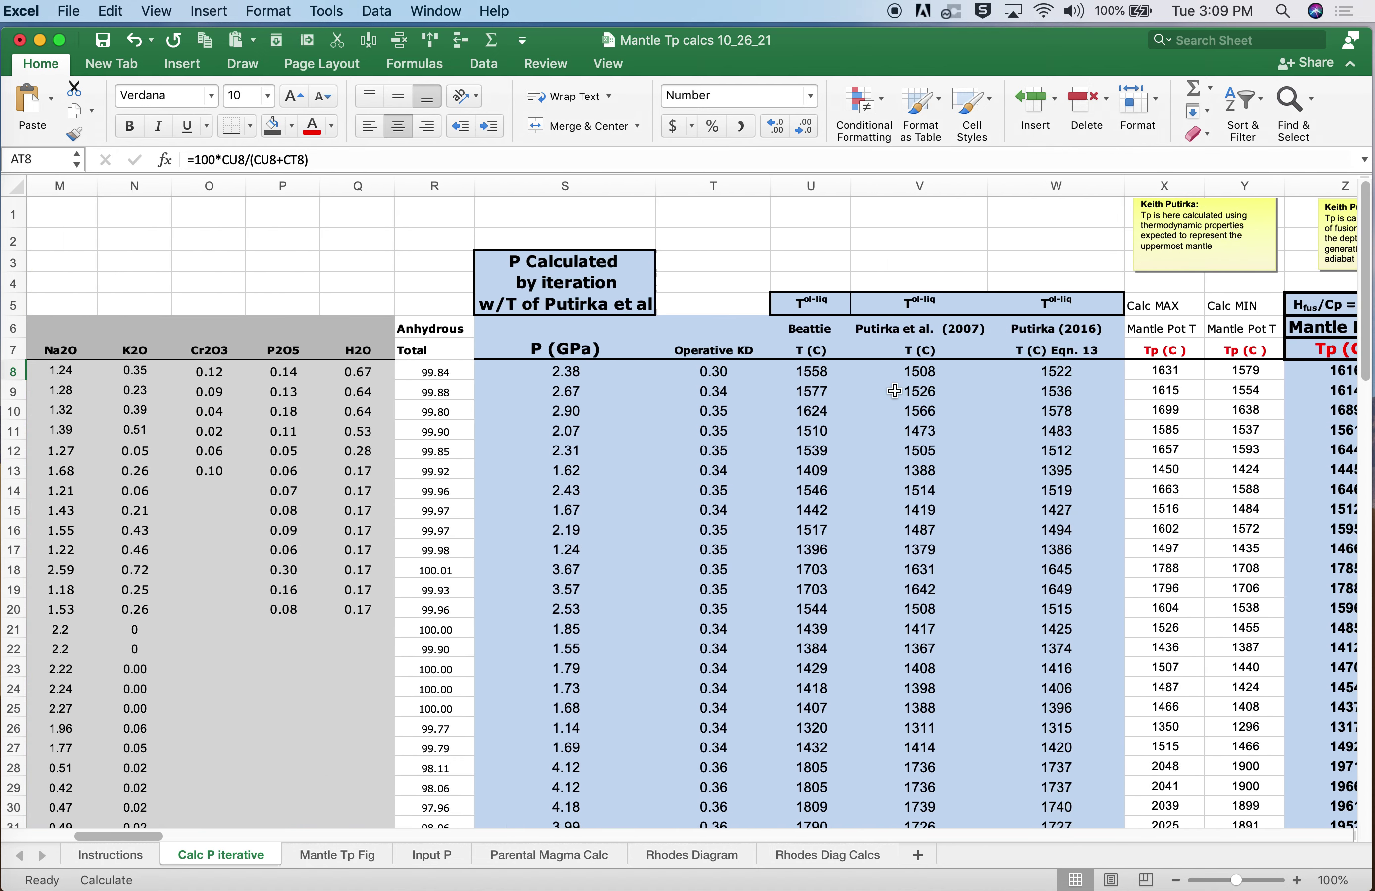
scroll(893, 391, left, 2)
click(778, 370)
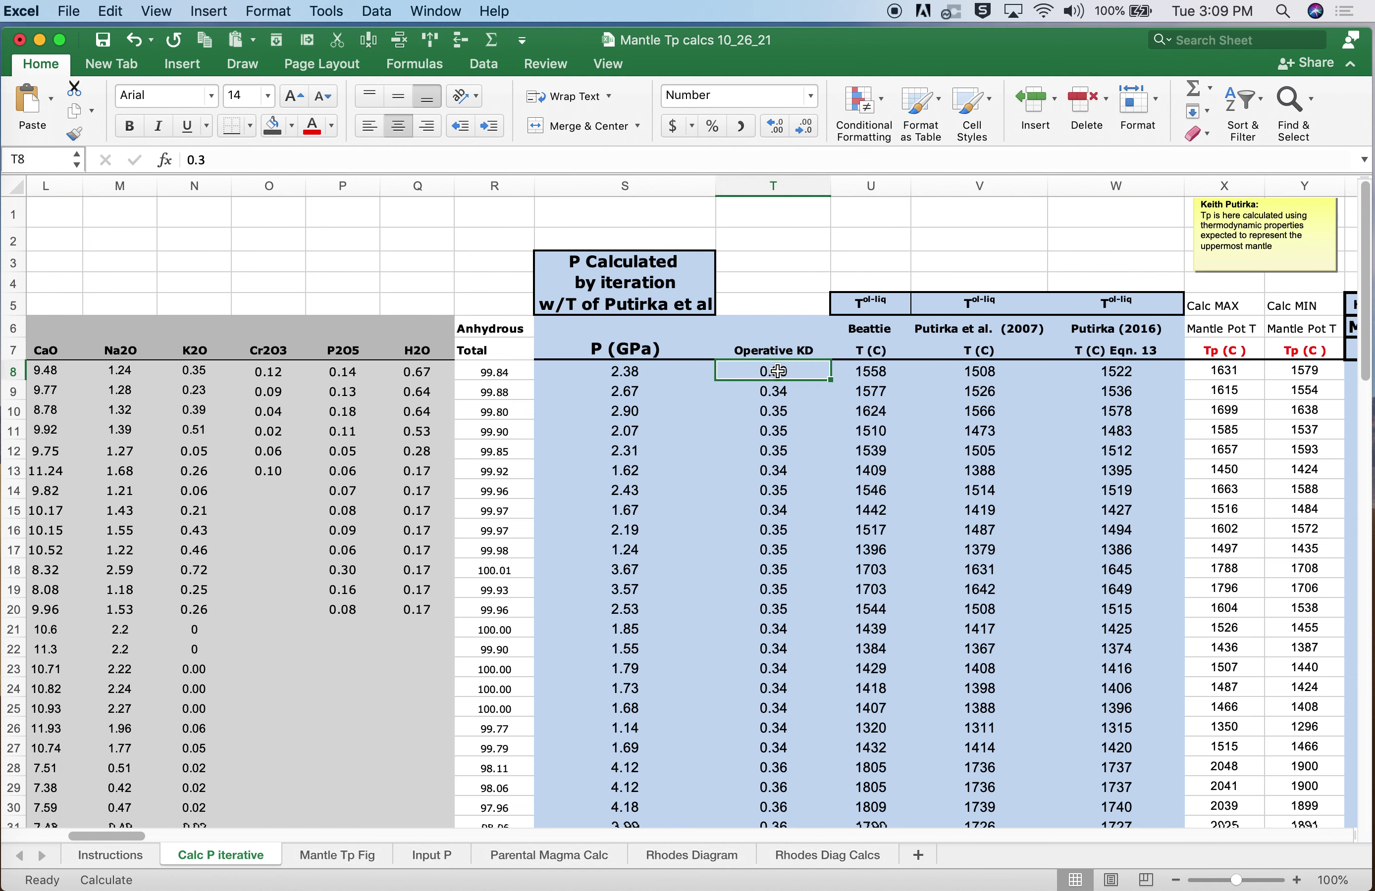
text(.)
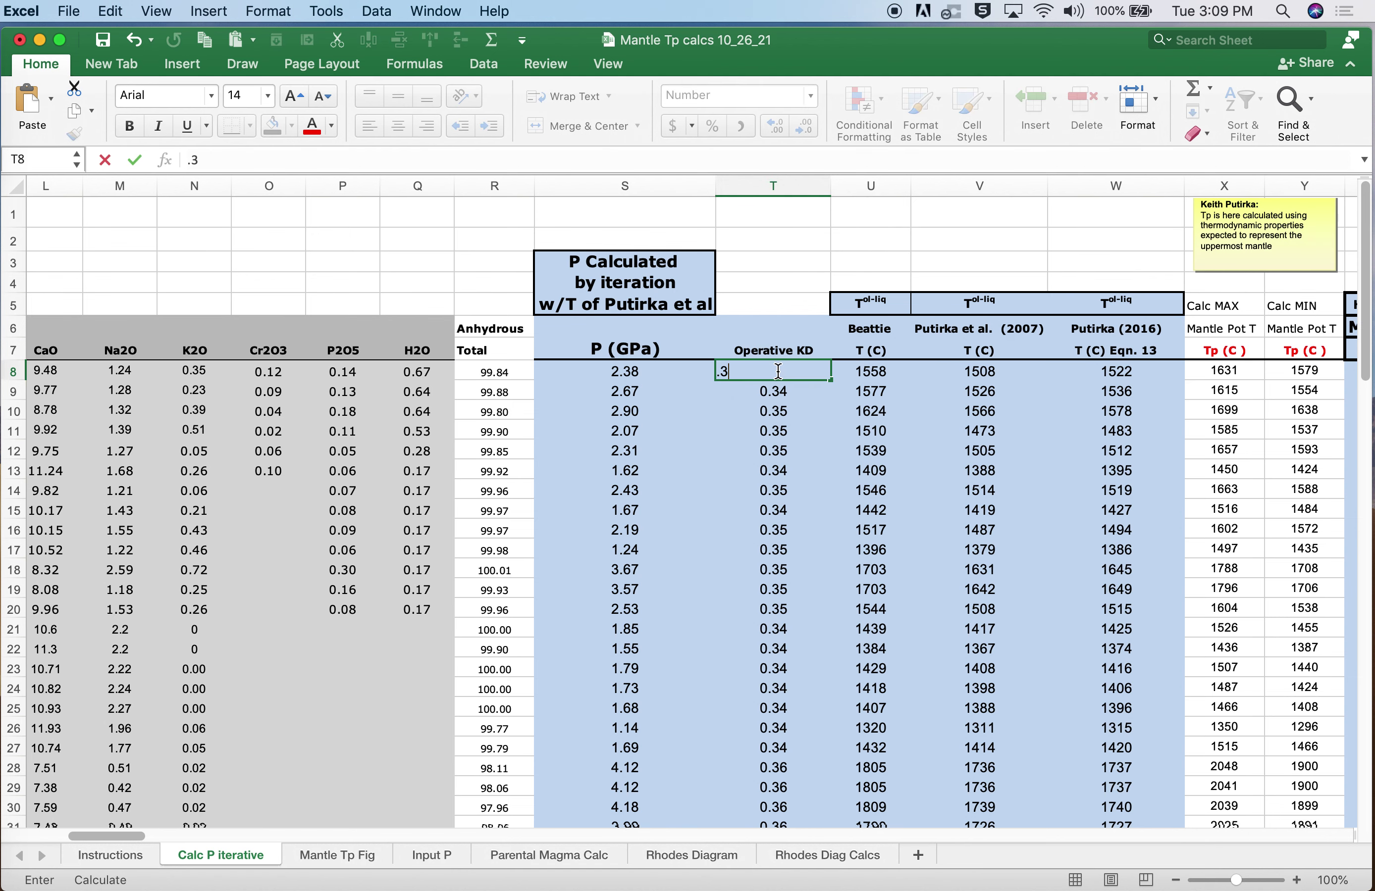
text(37)
key(Return)
scroll(852, 426, right, 15)
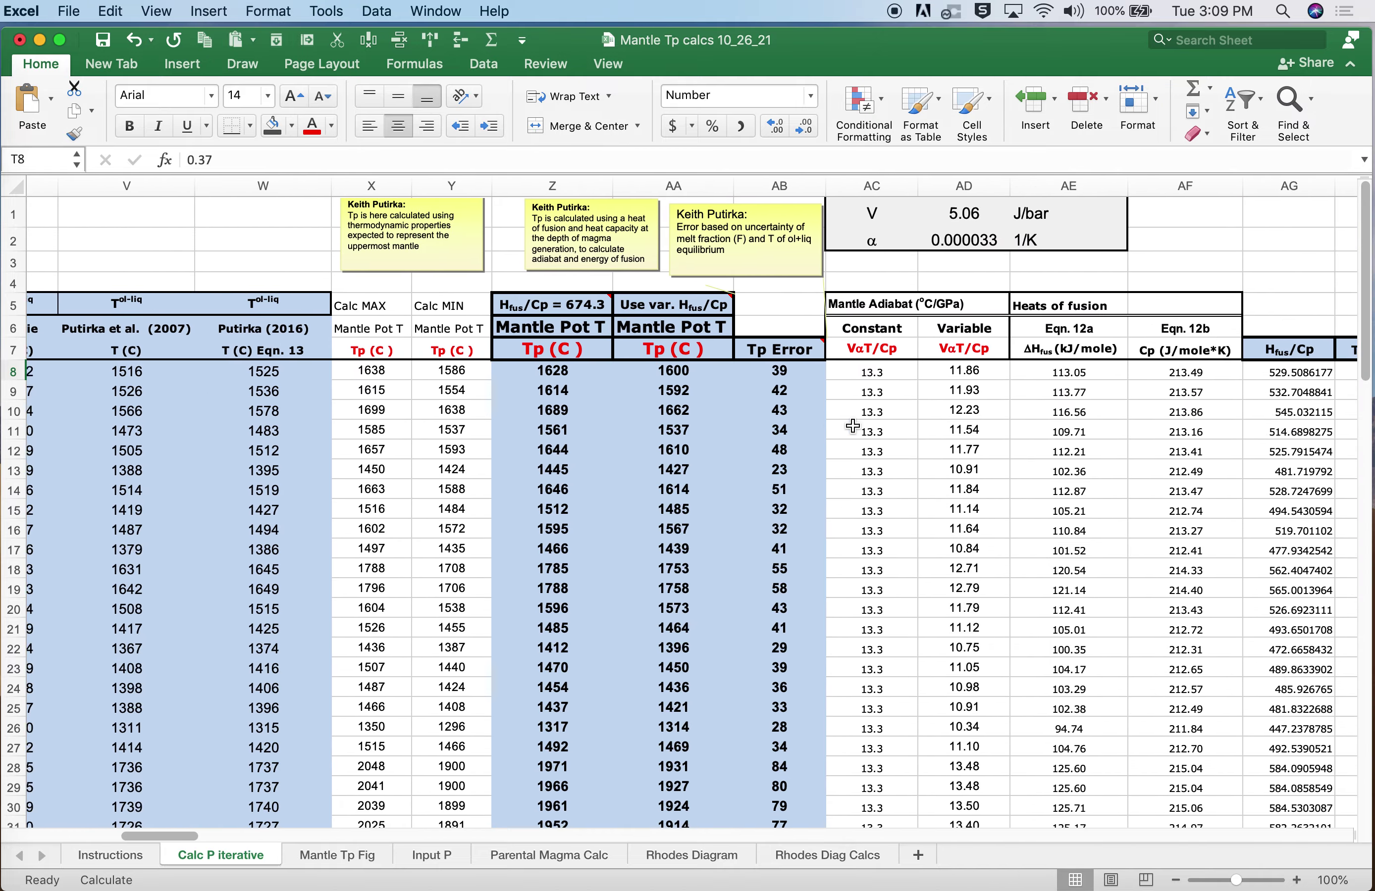
scroll(853, 426, right, 7)
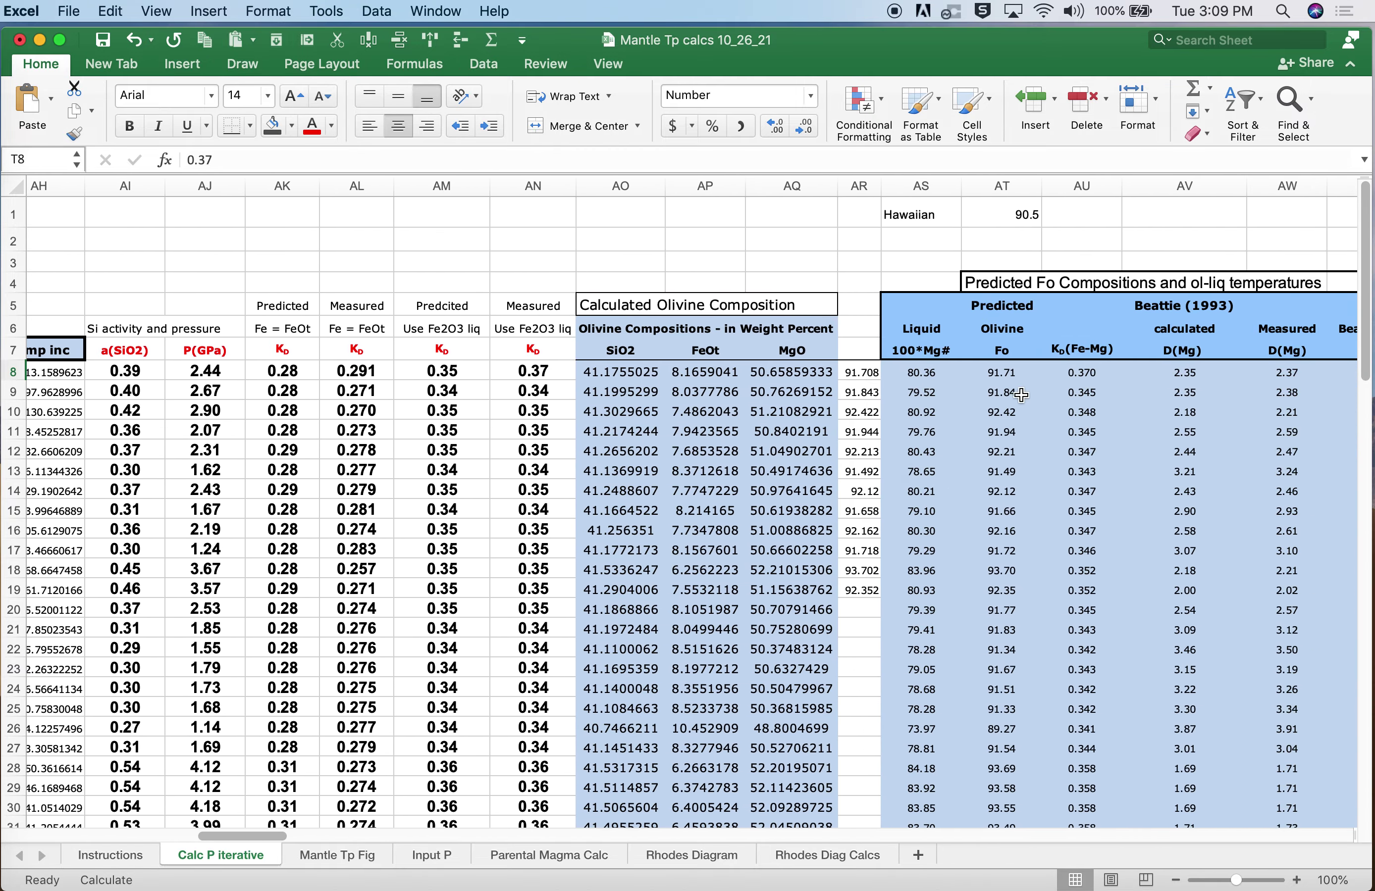
scroll(986, 398, left, 8)
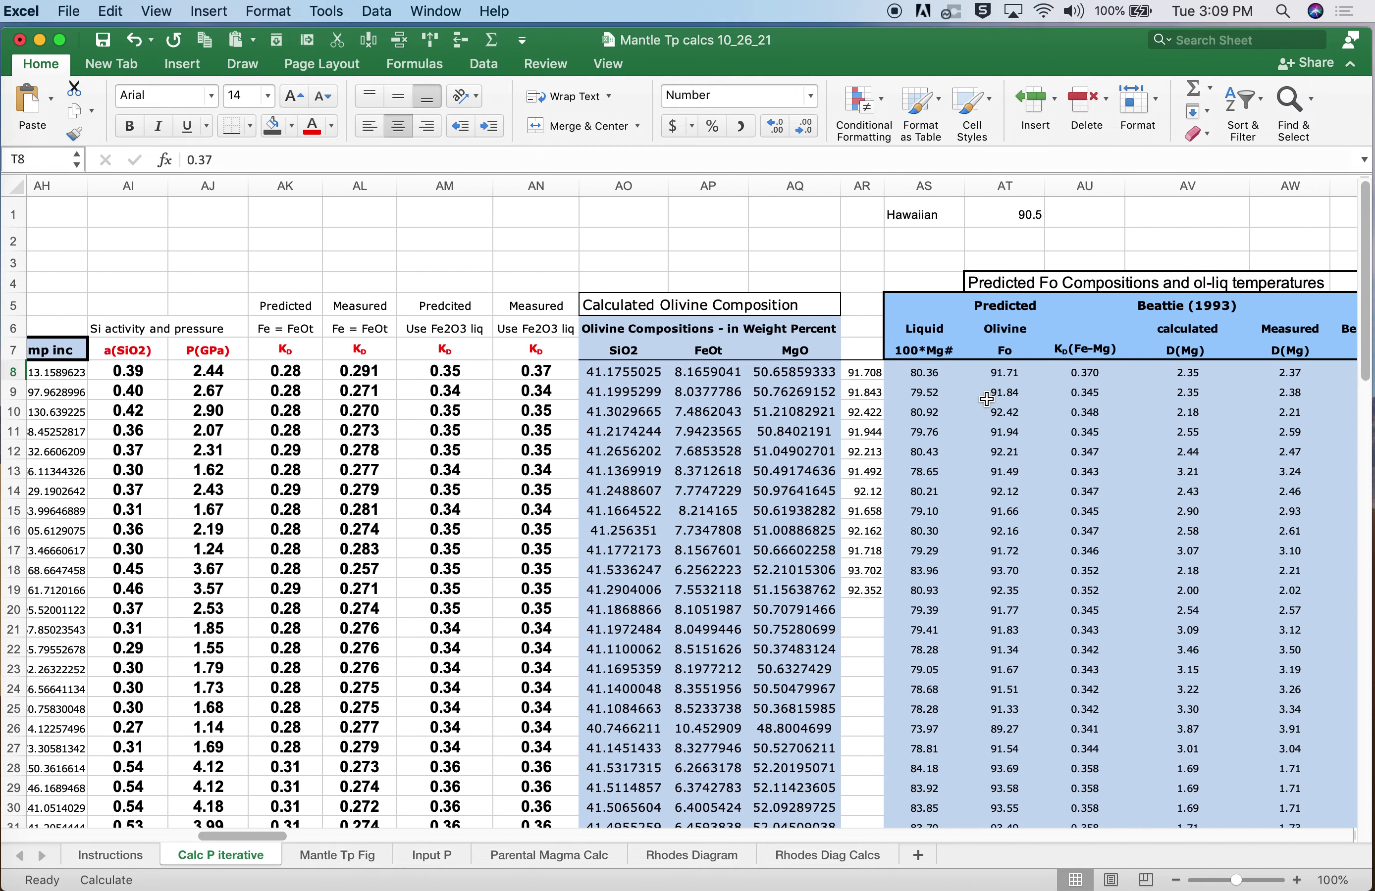
scroll(986, 398, left, 8)
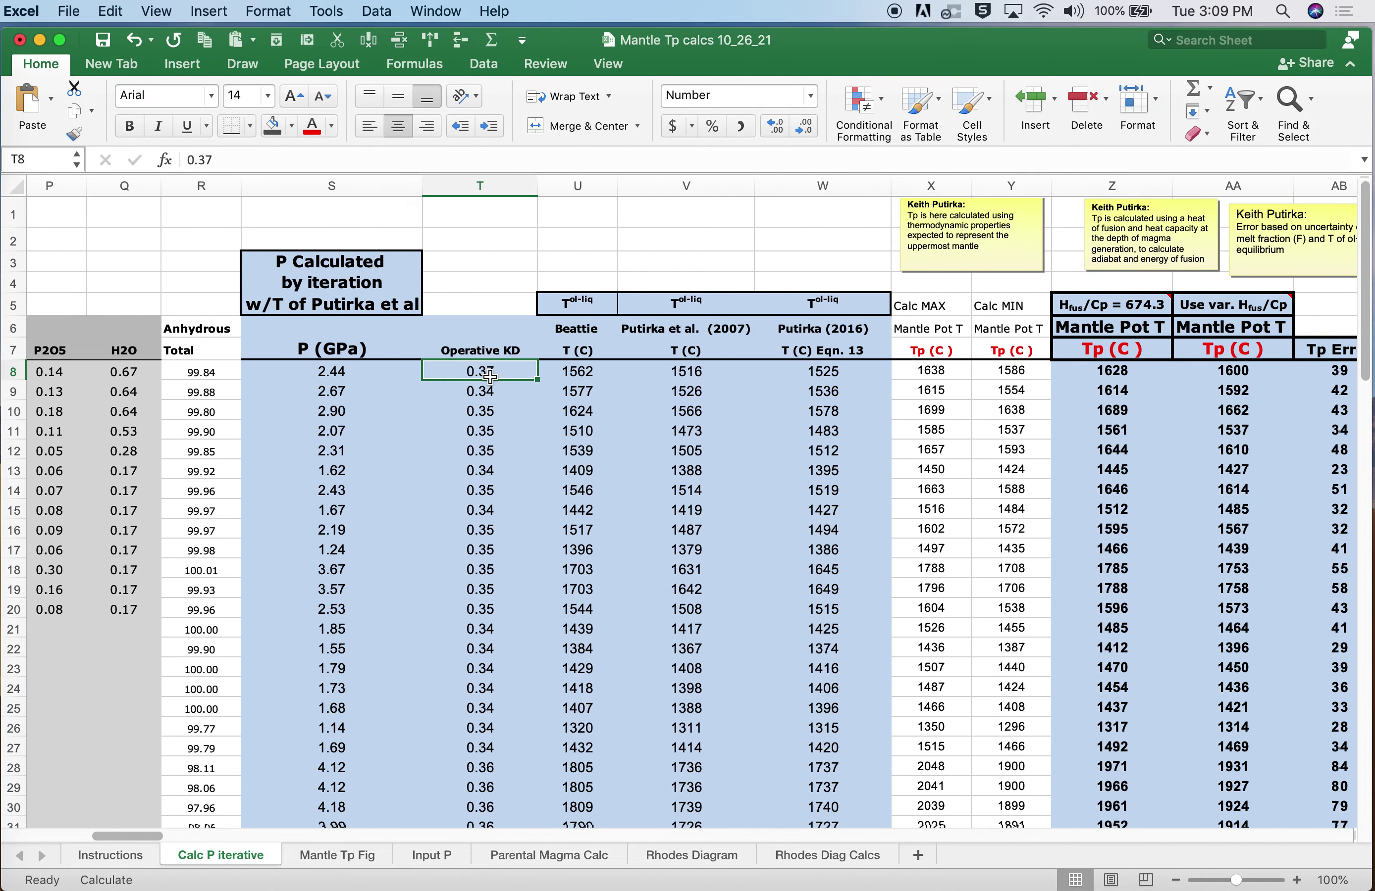
scroll(548, 404, right, 6)
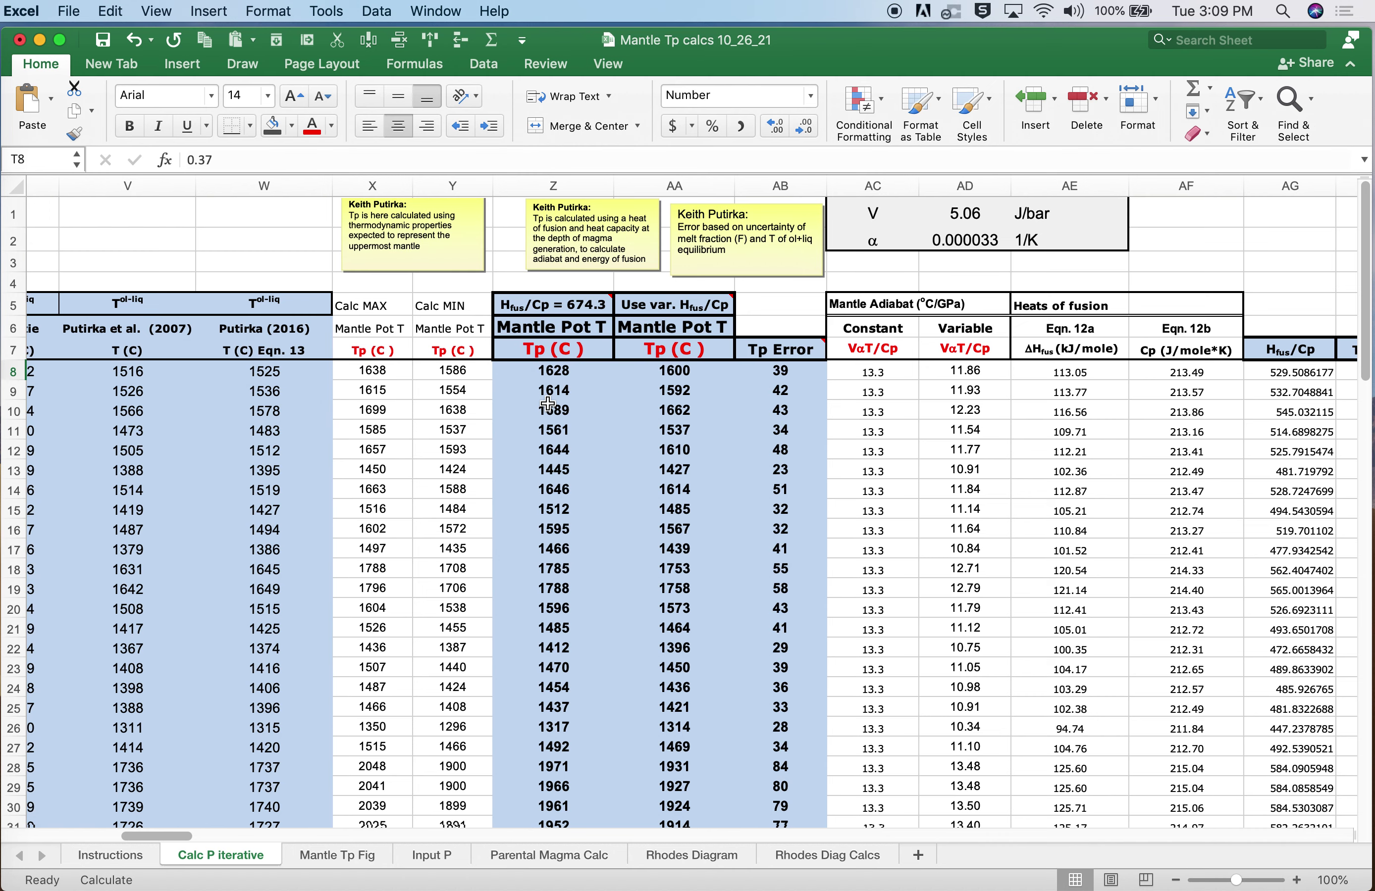
- Restore the Hawaii row's operative KD in T8 to a formula linked to AM8, the predicted KD using Fe2O3 in the liquid
scroll(548, 404, left, 2)
drag(216, 161, 184, 161)
text(=)
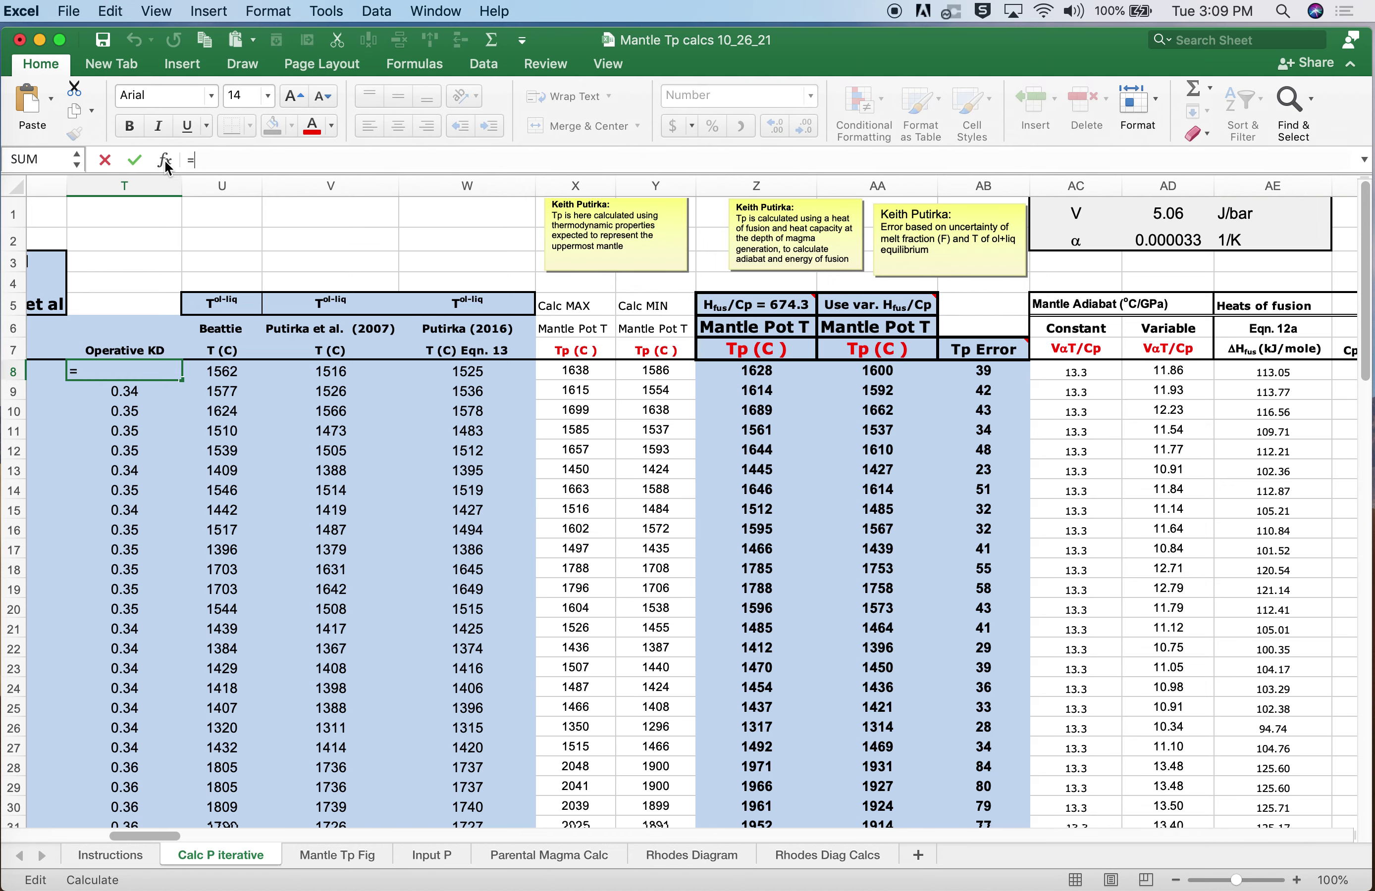
scroll(476, 473, right, 4)
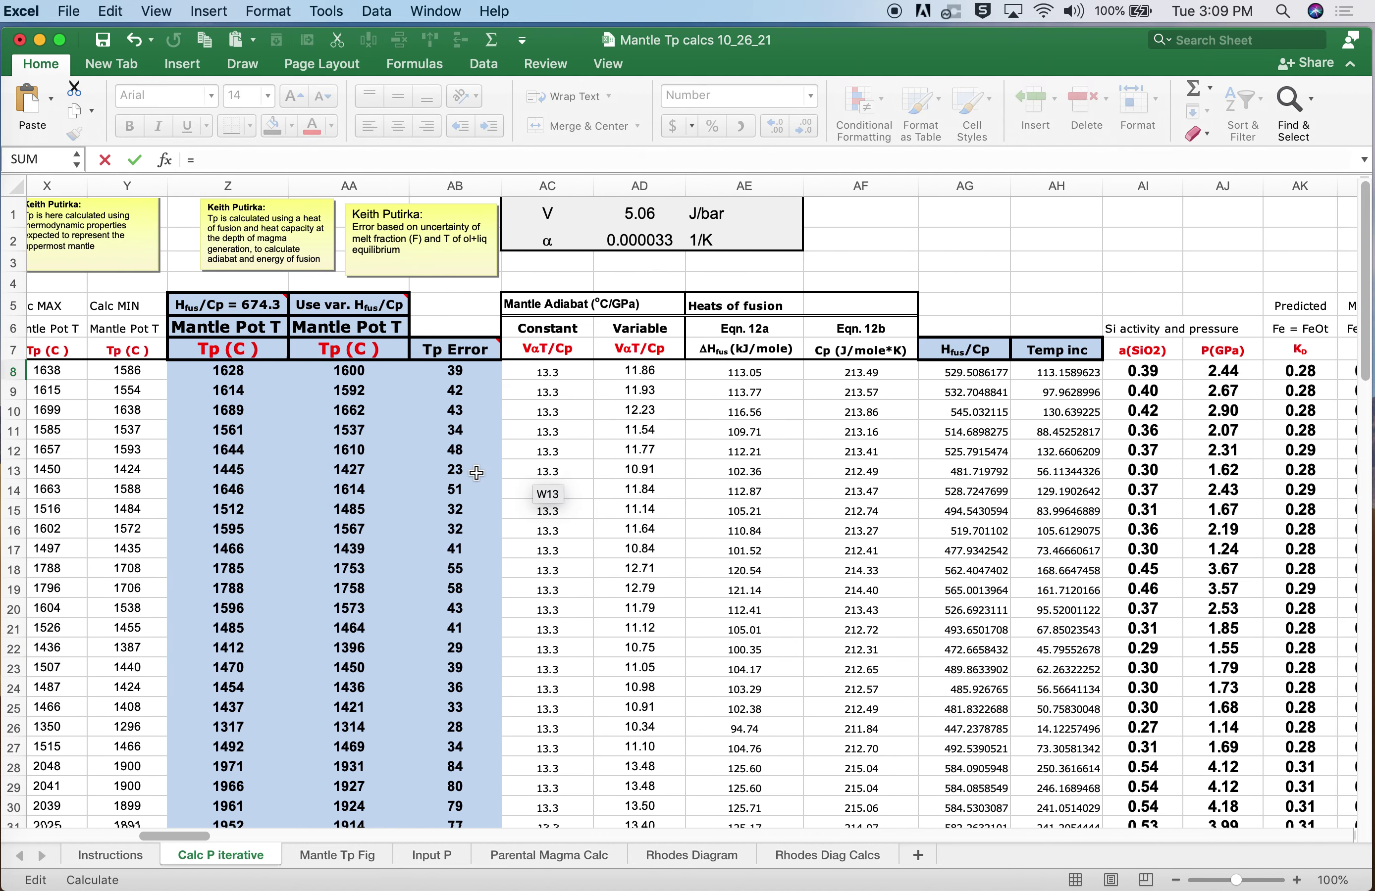
scroll(475, 473, right, 3)
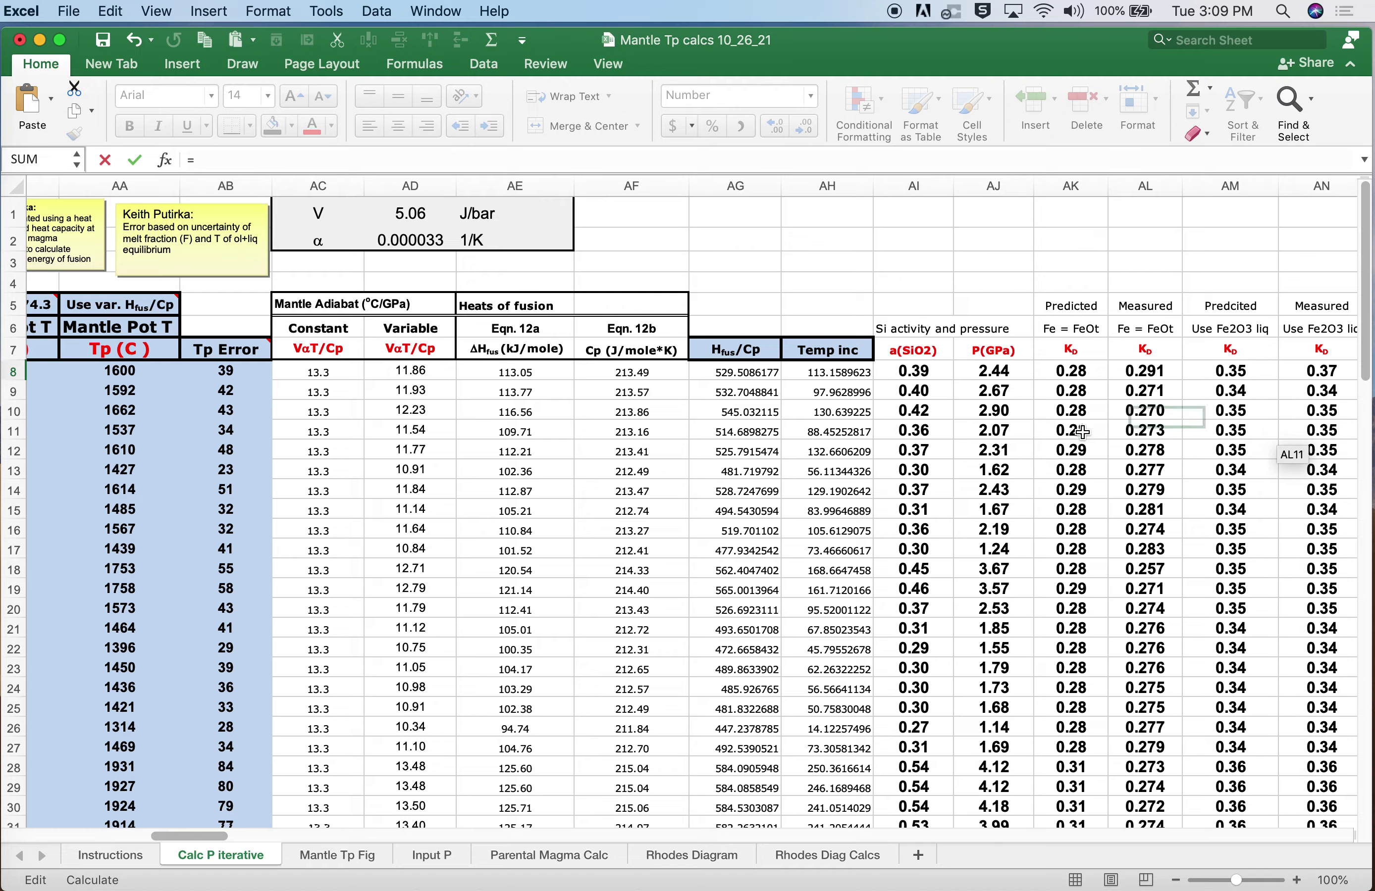
scroll(1082, 432, right, 2)
click(1082, 370)
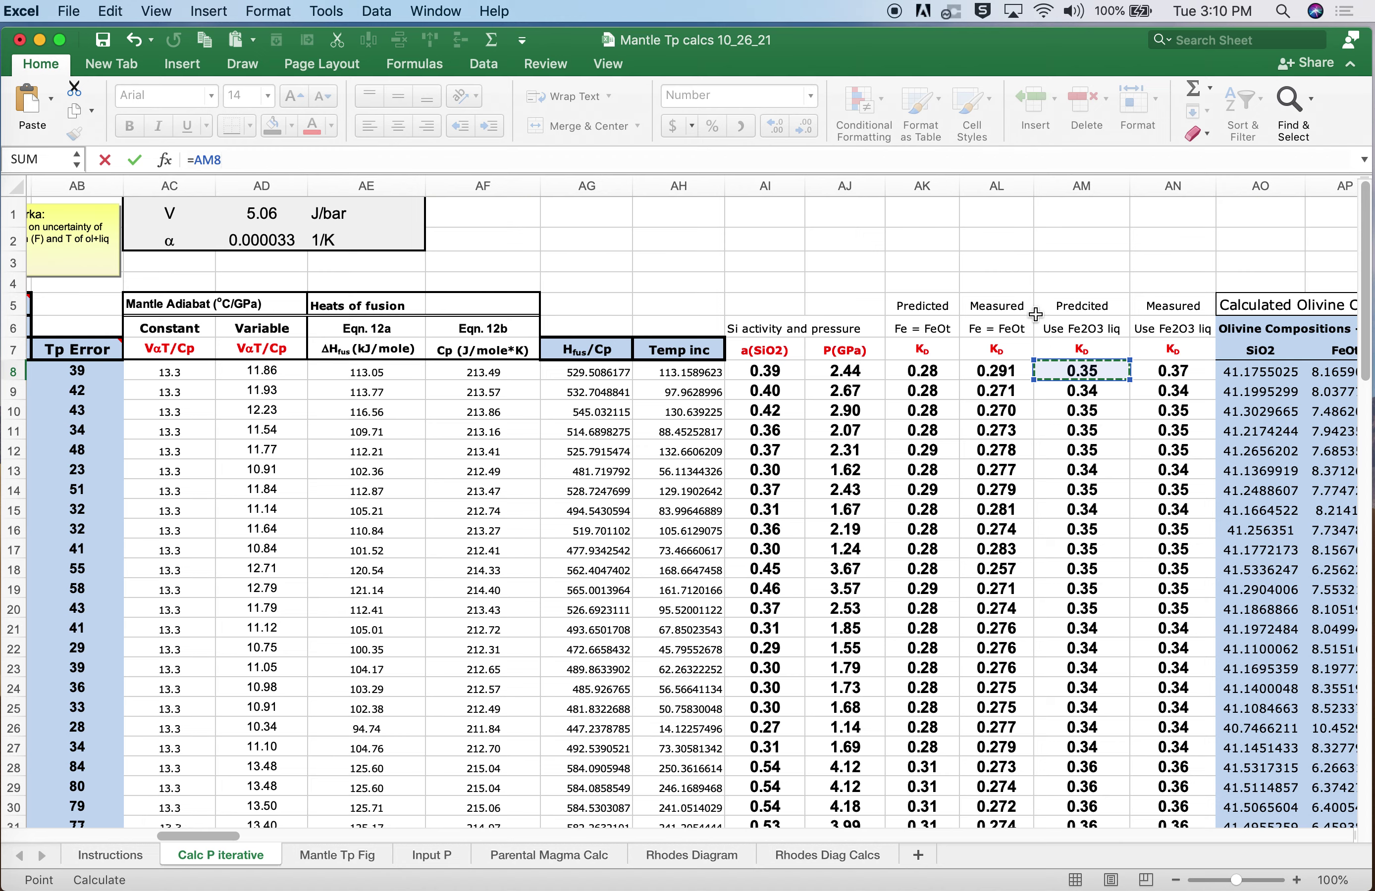
key(Return)
- Trace the predicted KD formula in AM8 to its highlighted input cells in the Hawaii row, leaving the formula as is
scroll(738, 457, right, 5)
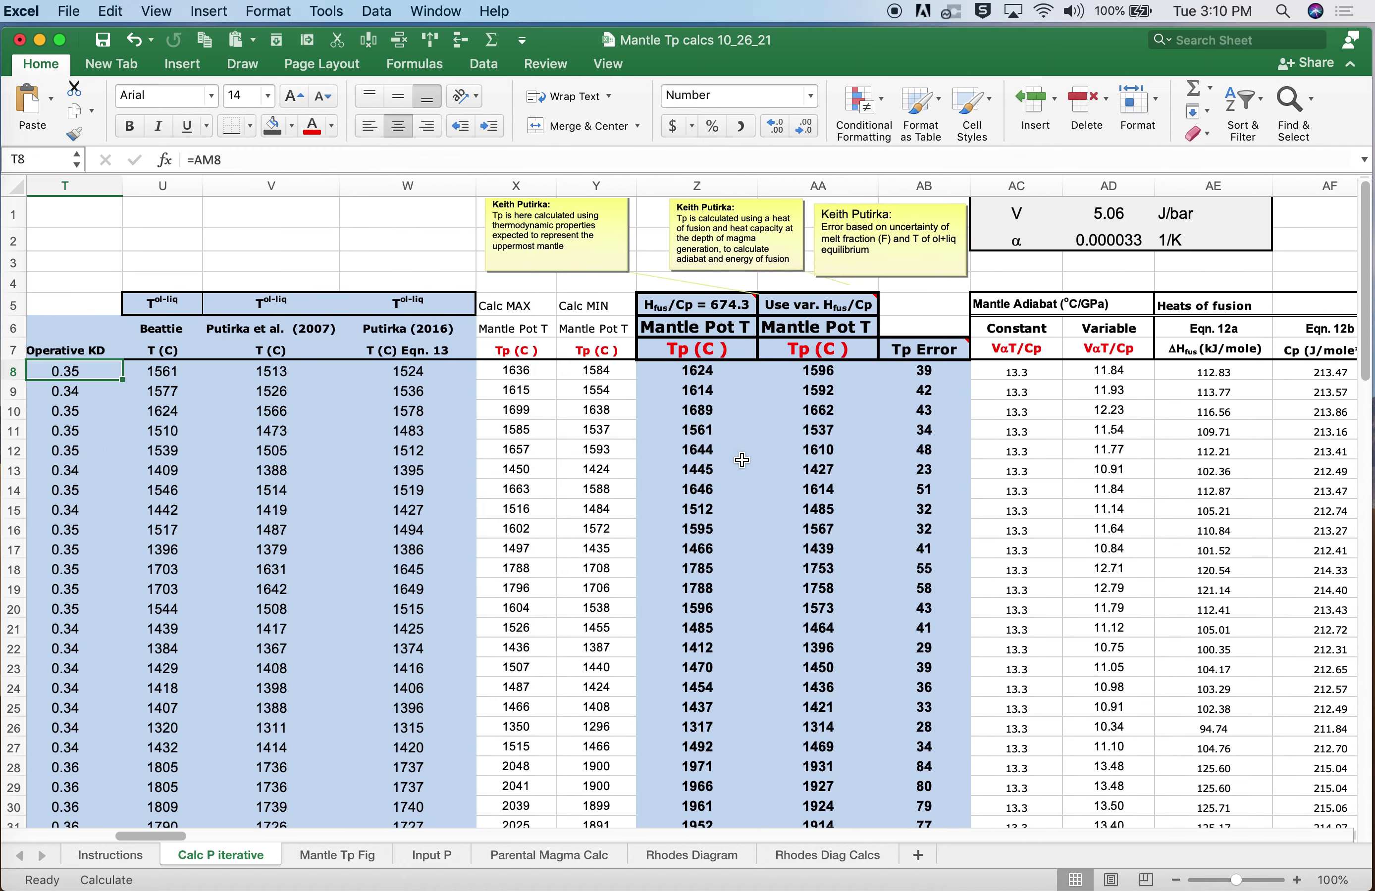
scroll(742, 460, right, 10)
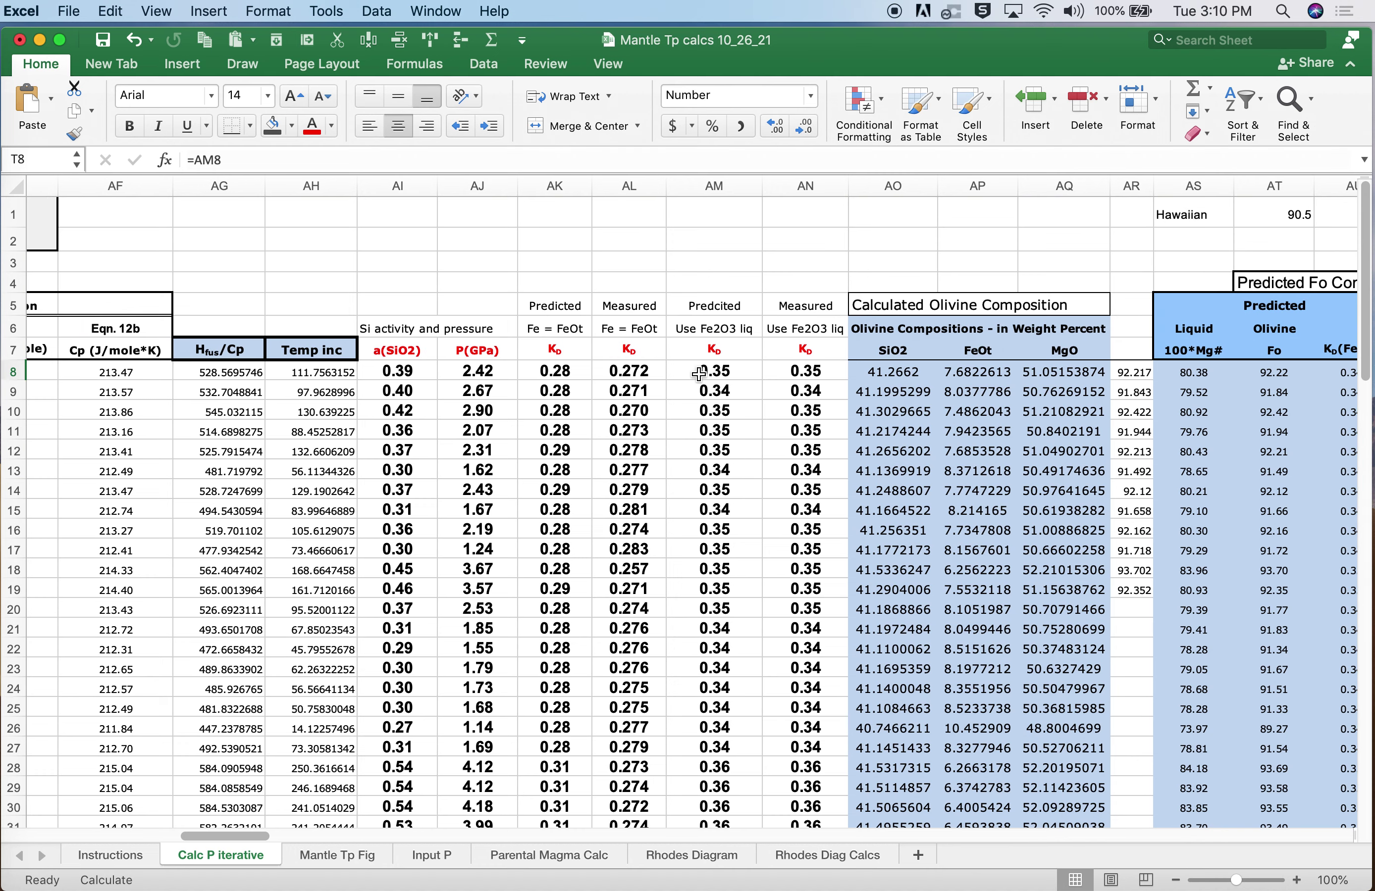
click(704, 371)
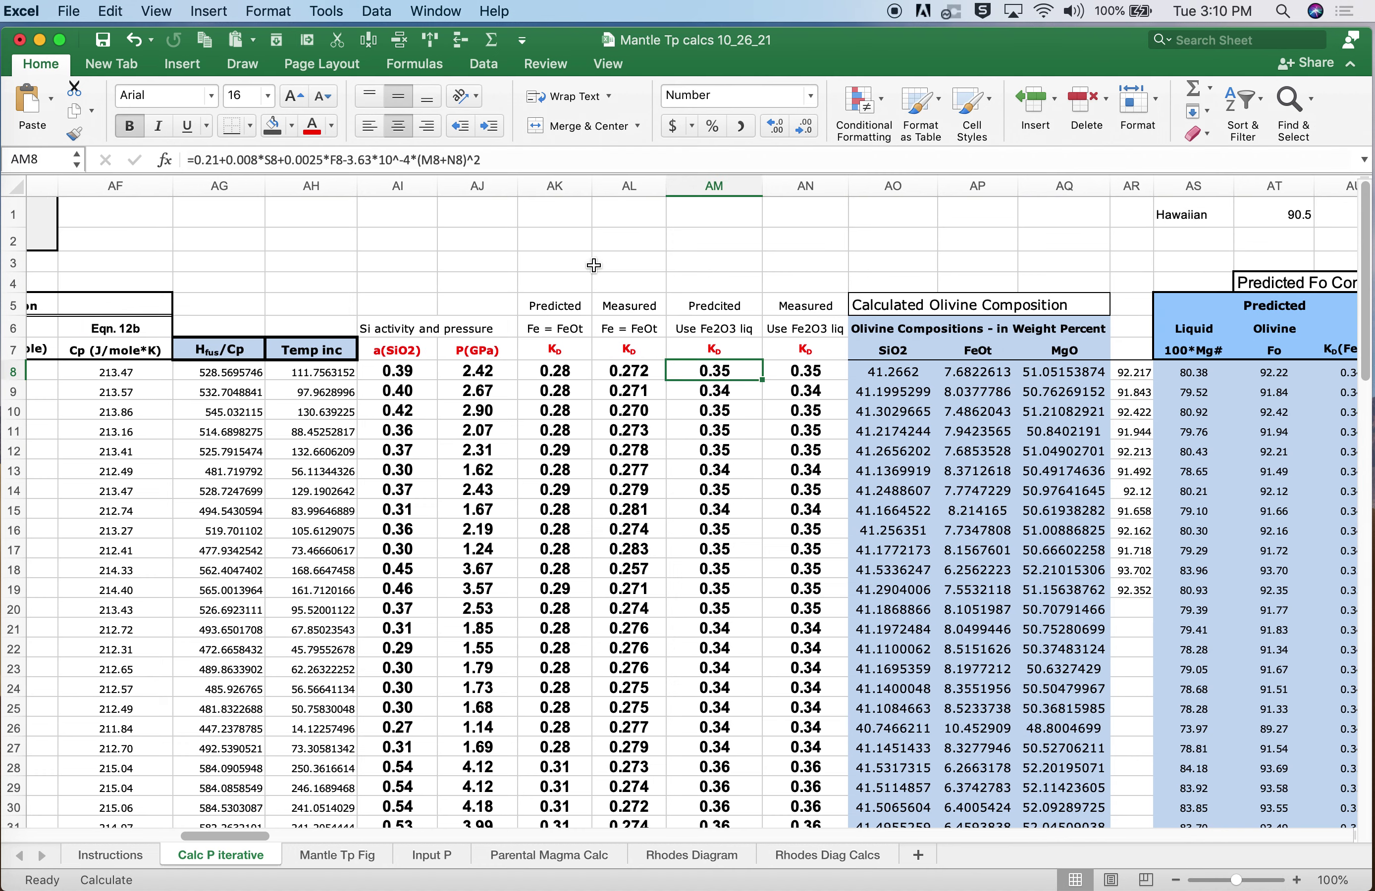
click(321, 159)
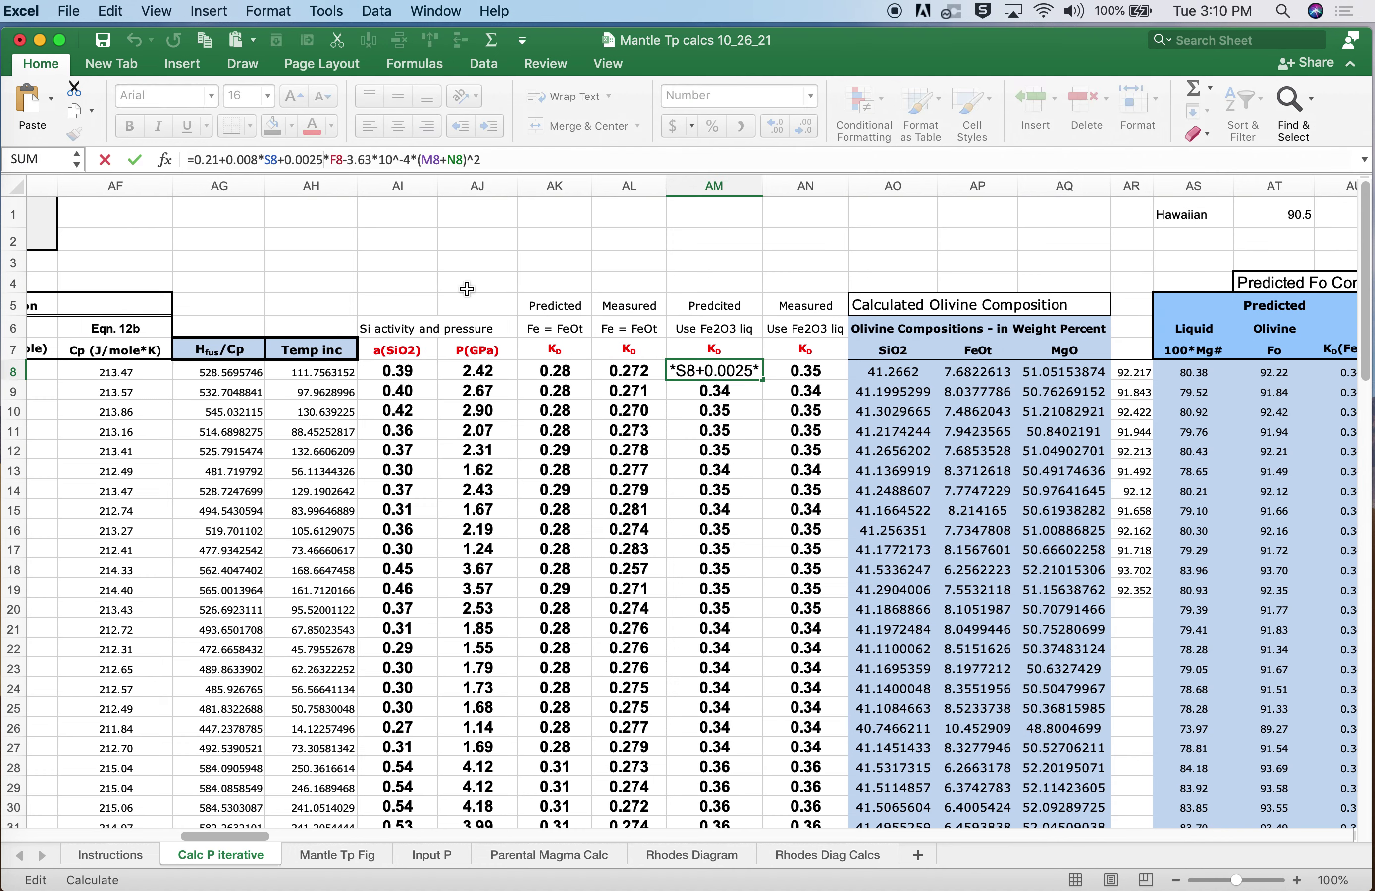
scroll(475, 372, left, 10)
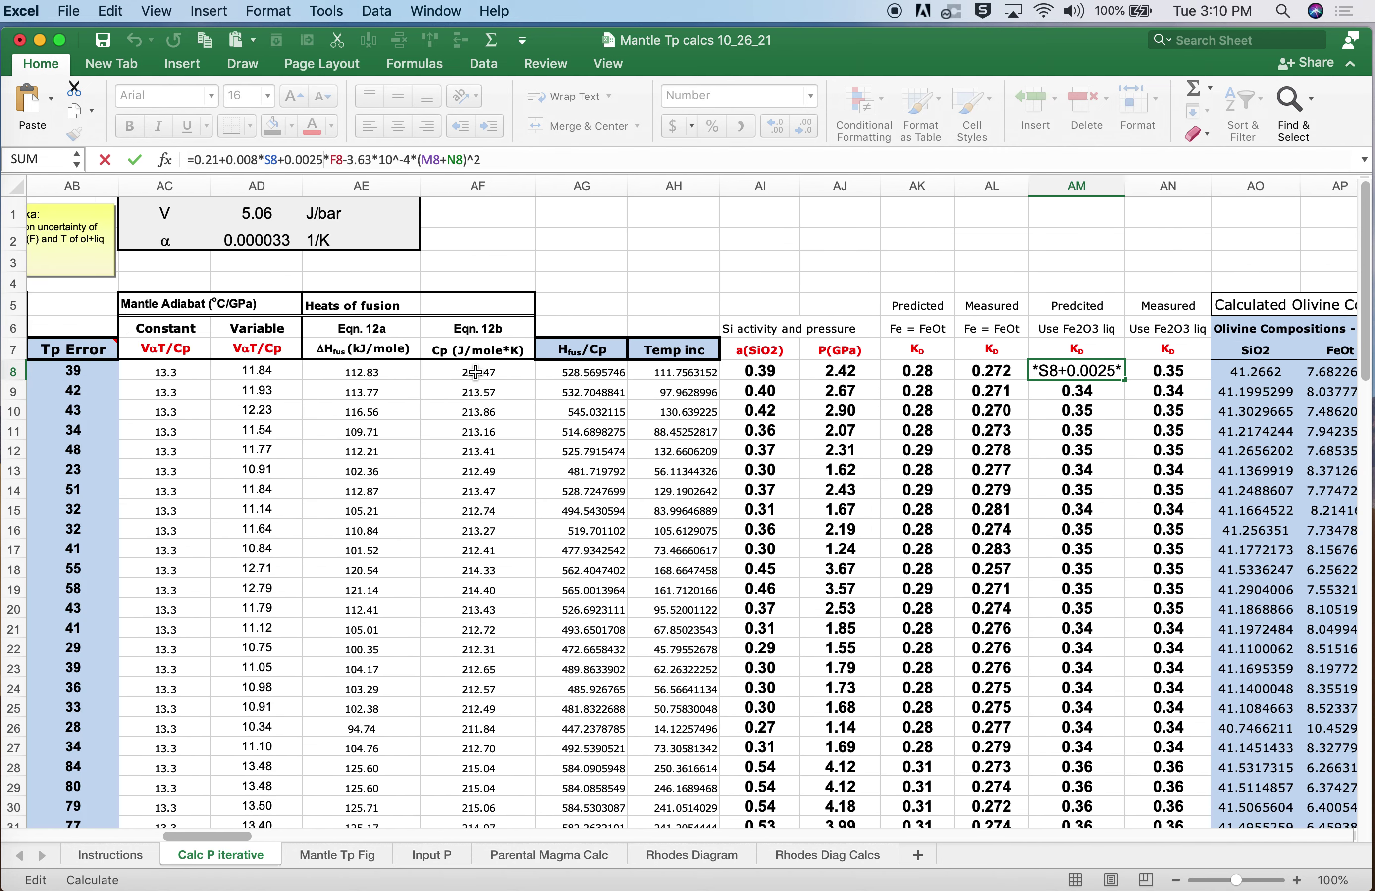
scroll(475, 373, left, 8)
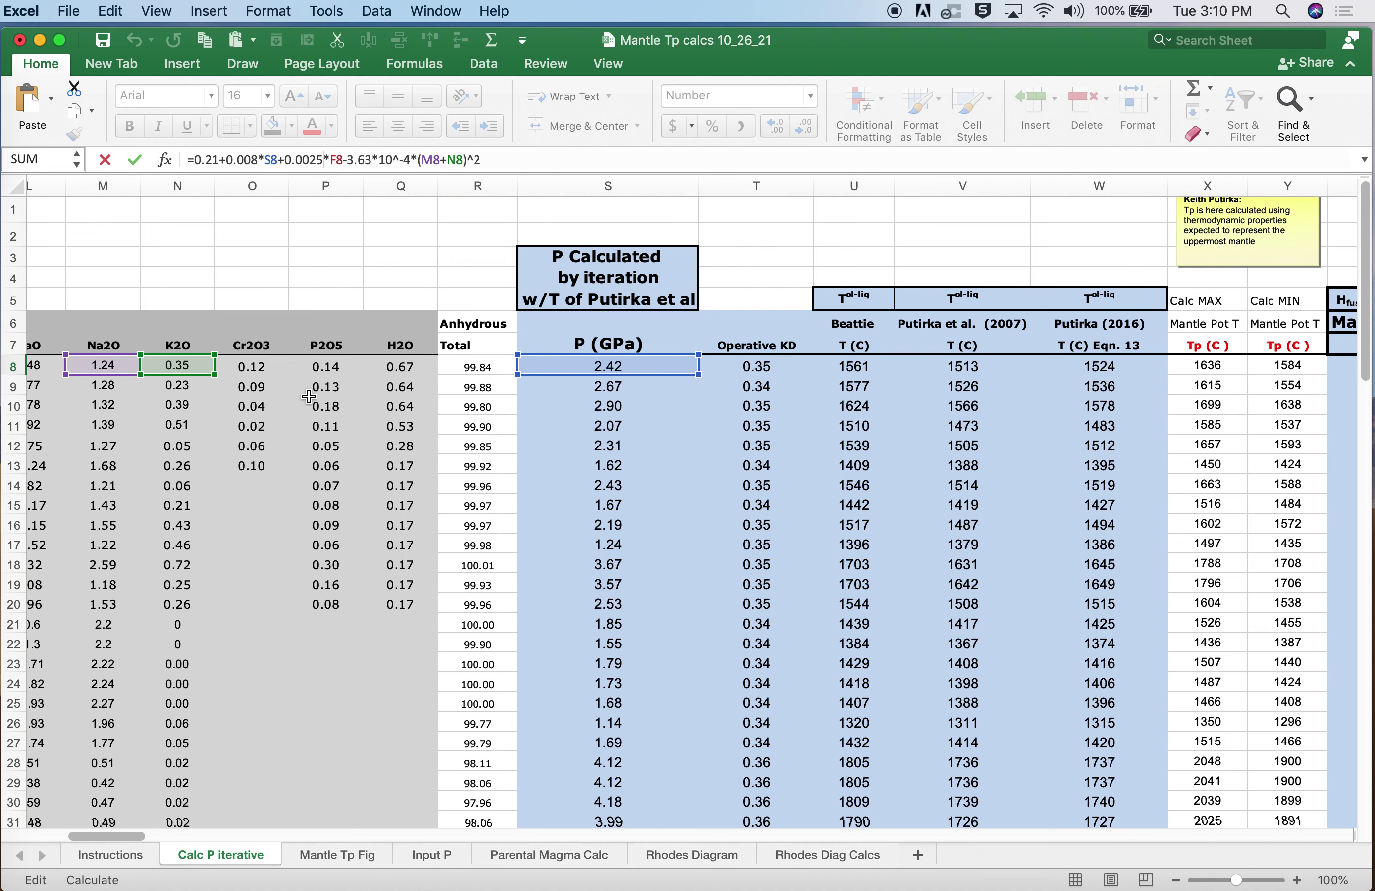
scroll(308, 396, left, 3)
scroll(308, 397, left, 5)
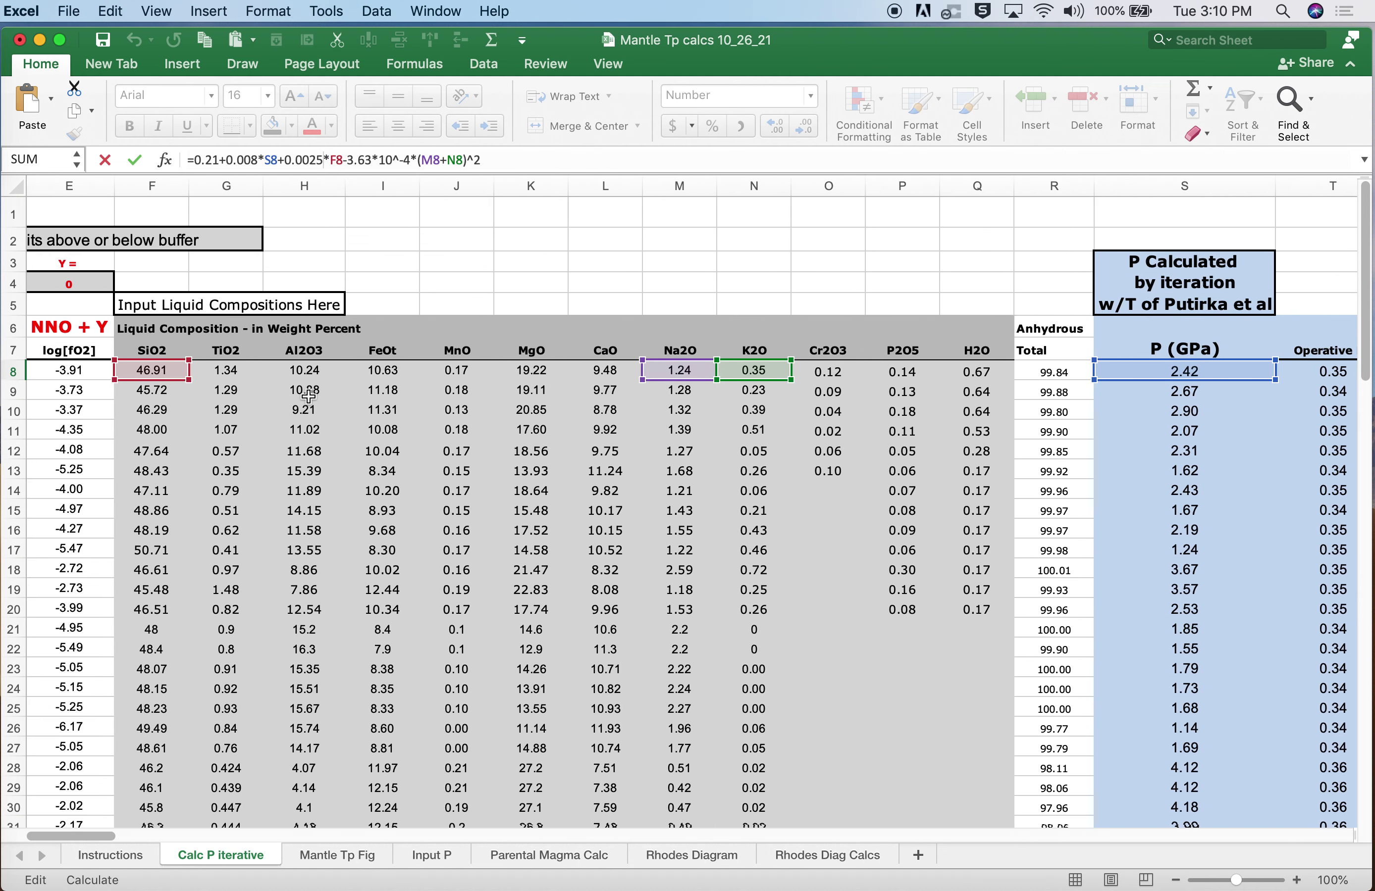
key(Escape)
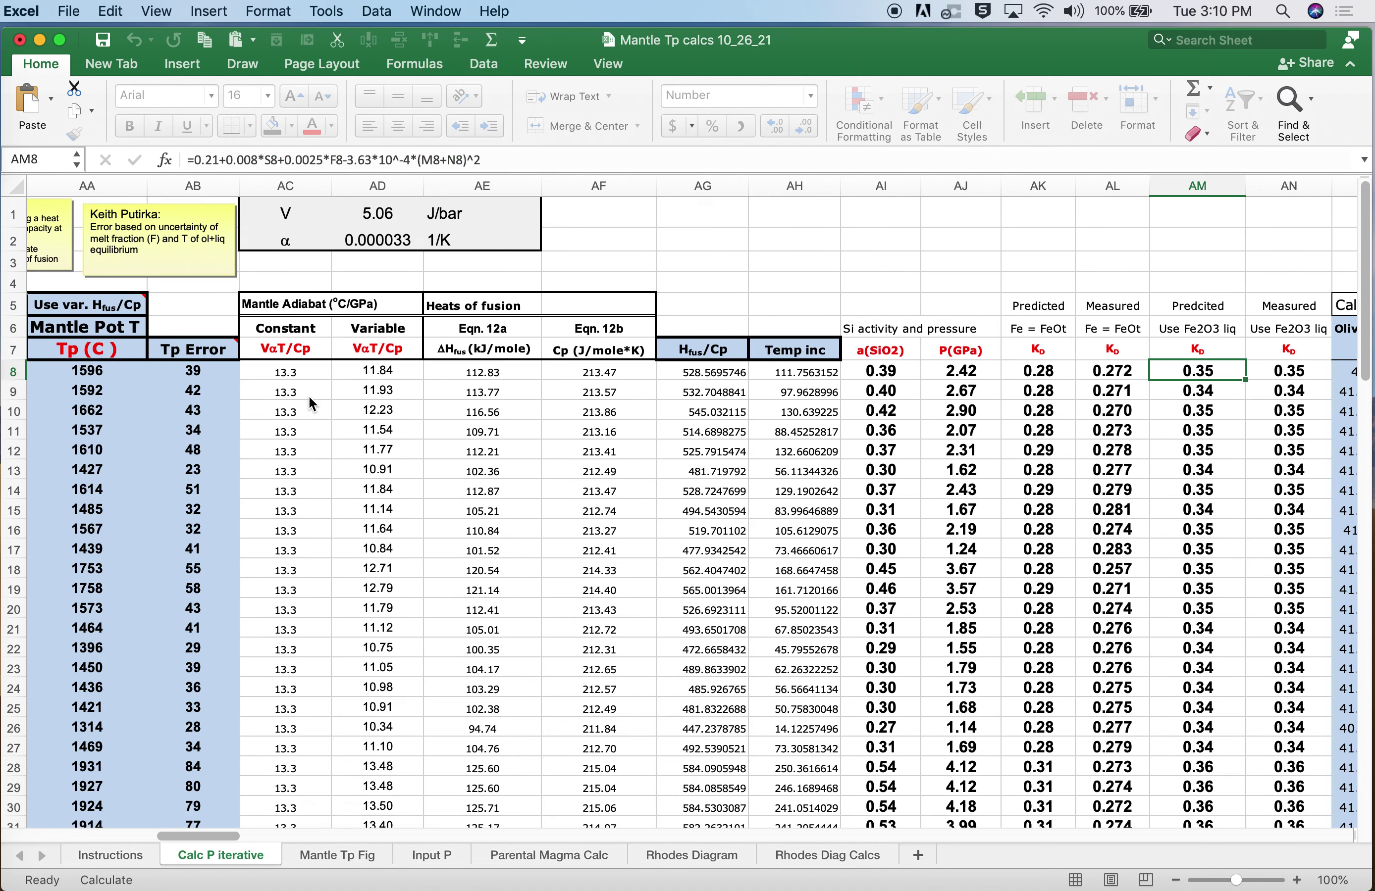
- Check the Fe2O3-based KD heading in AM6, then highlight columns AK and AL holding the Fe = FeOt KD values
scroll(629, 430, right, 5)
scroll(630, 430, right, 1)
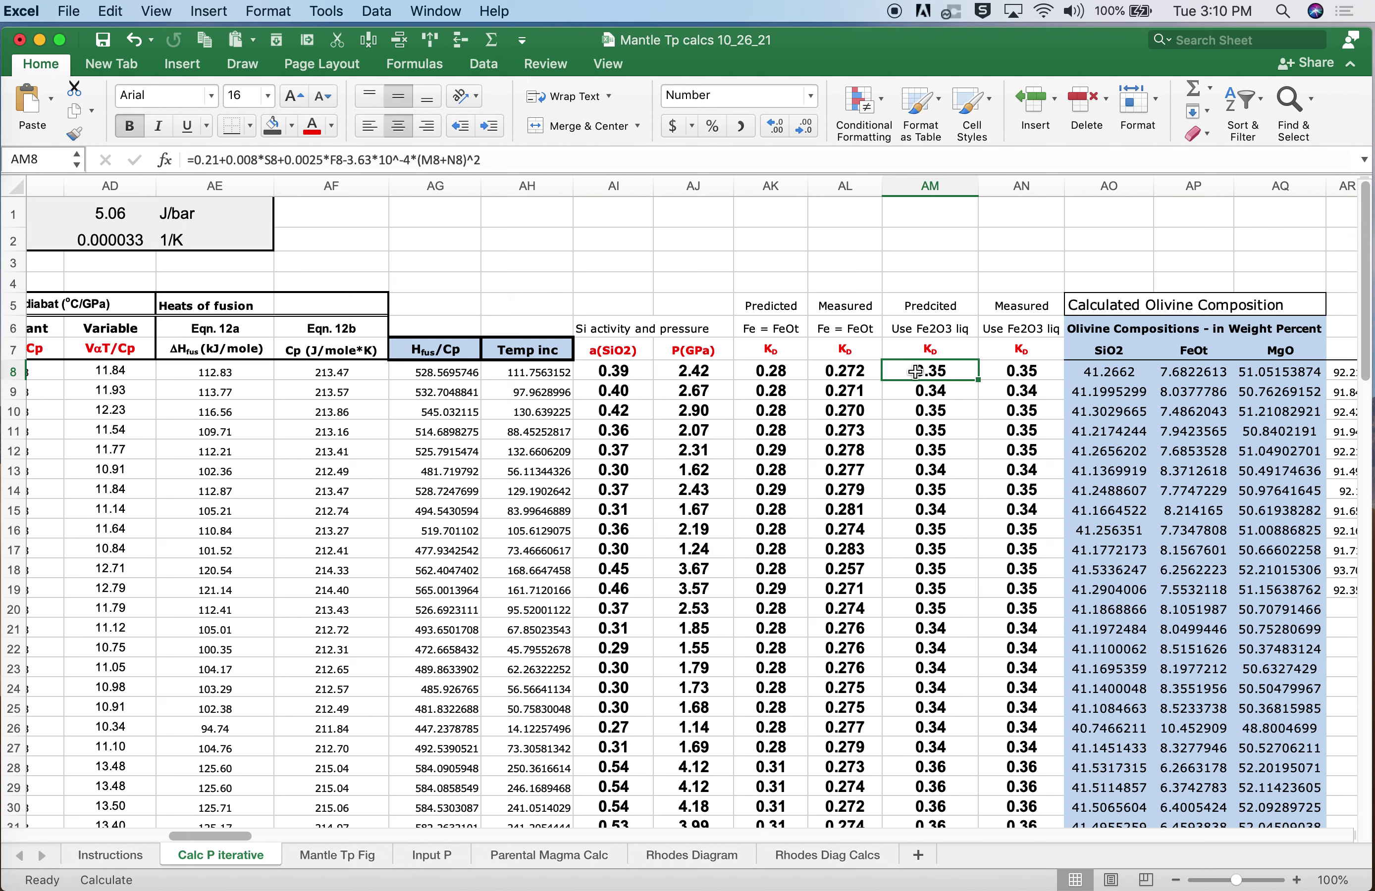
click(939, 327)
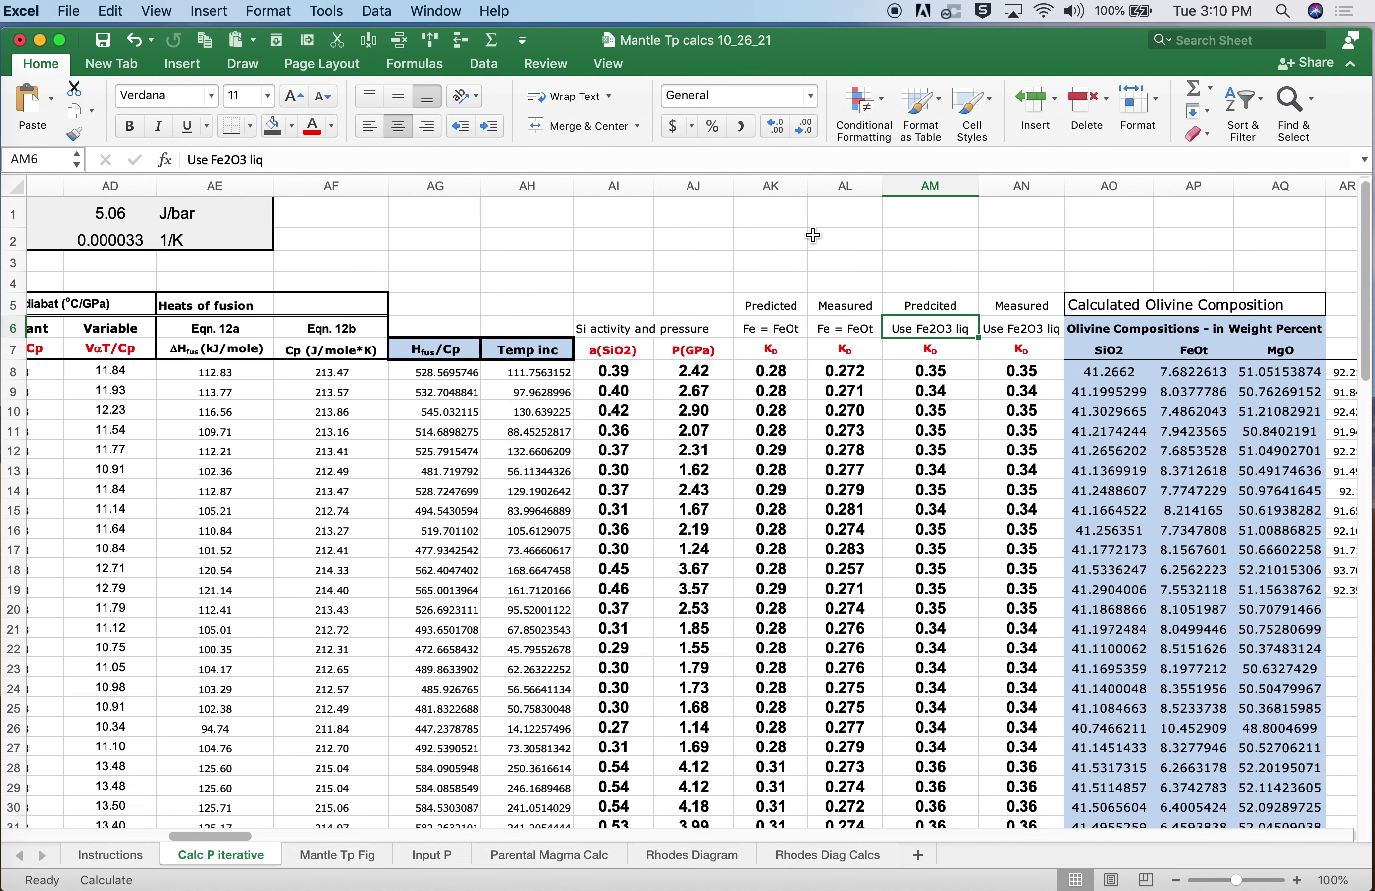
click(766, 185)
drag(820, 195, 820, 194)
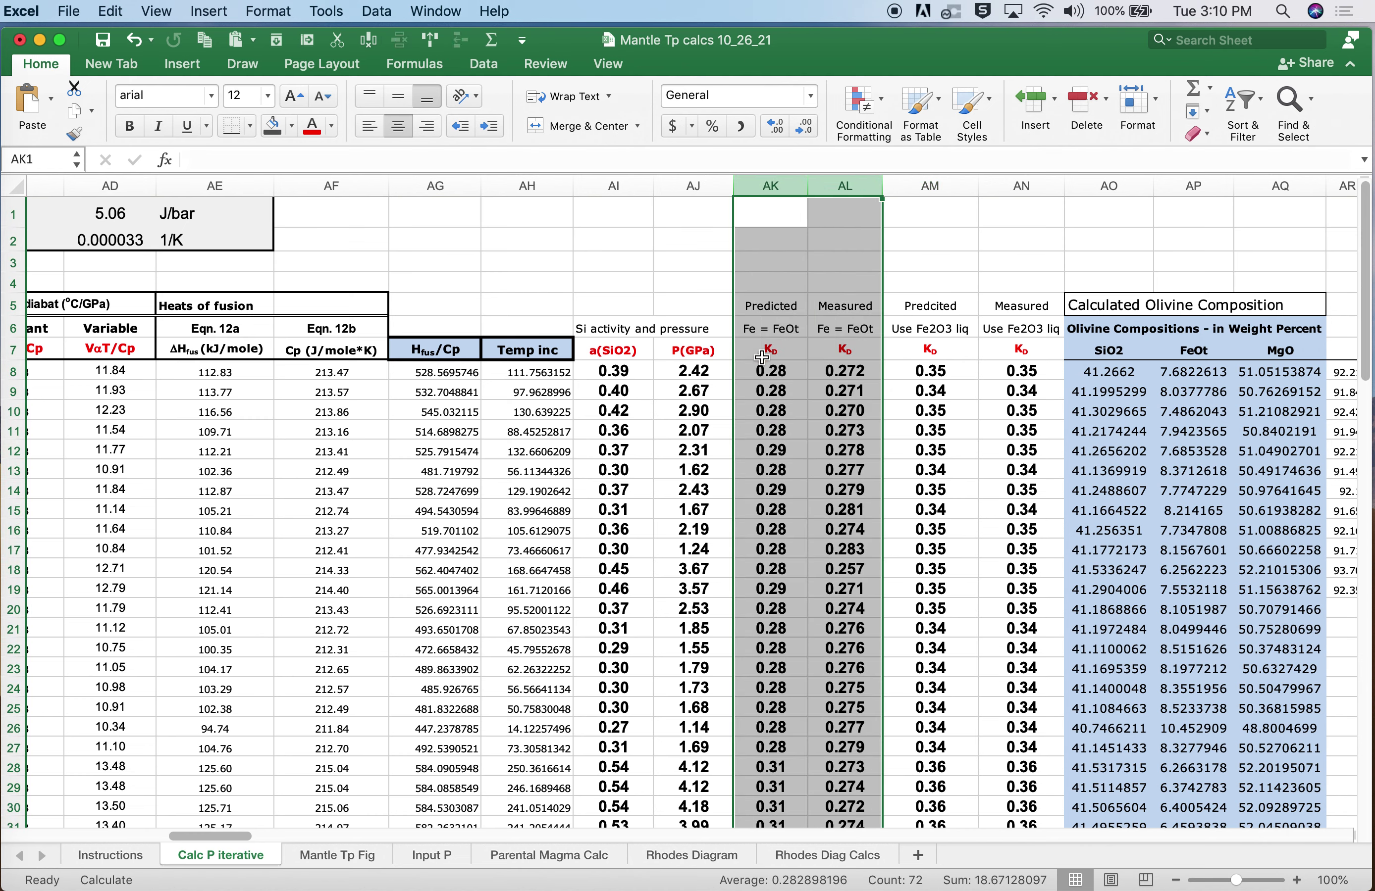
- Trace the Fe = FeOt predicted KD formula in AK8 back to its composition, pressure and log[fO2] inputs without changing it
click(760, 372)
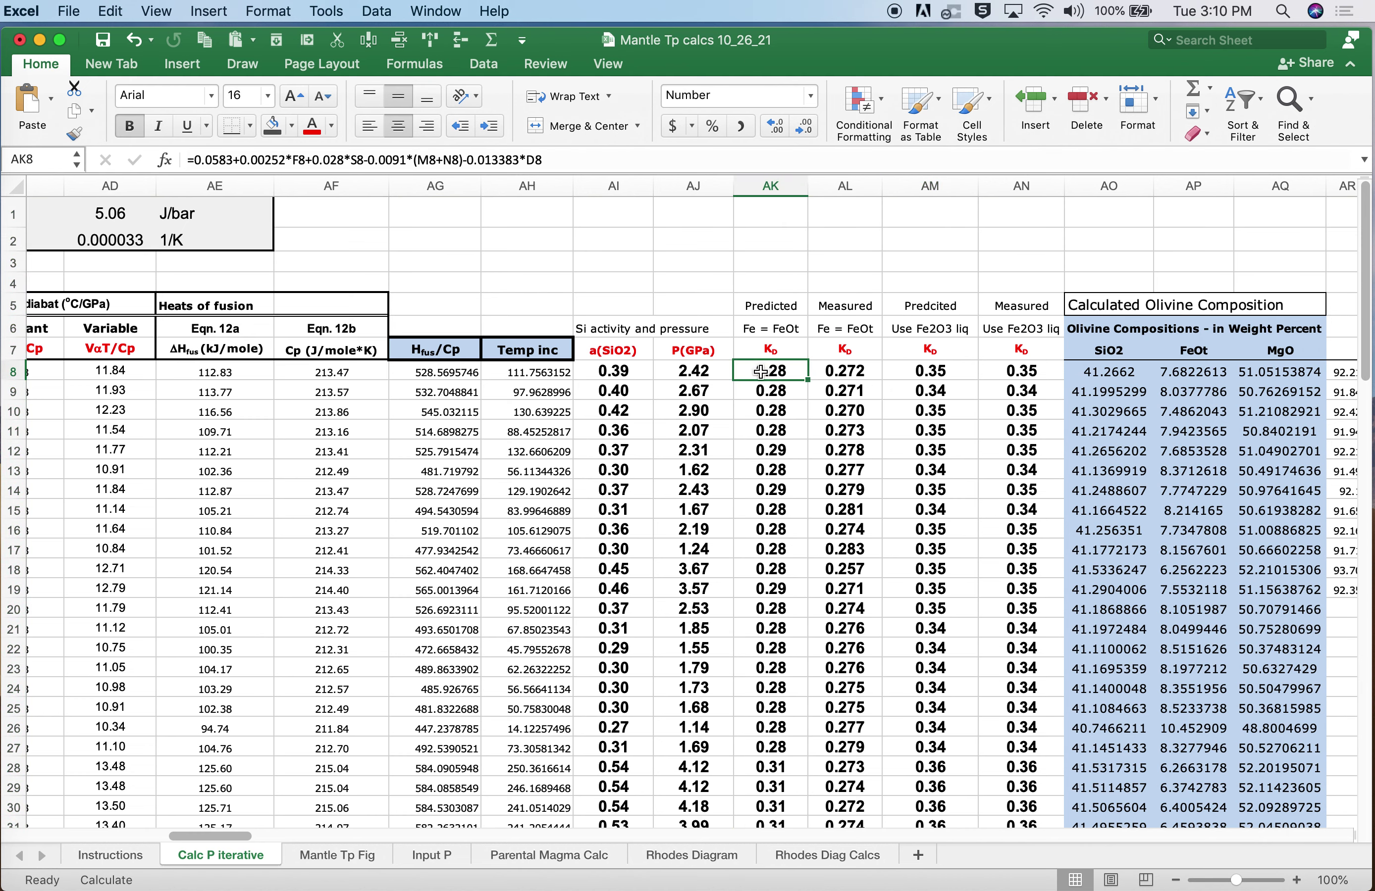
click(416, 160)
scroll(598, 443, left, 10)
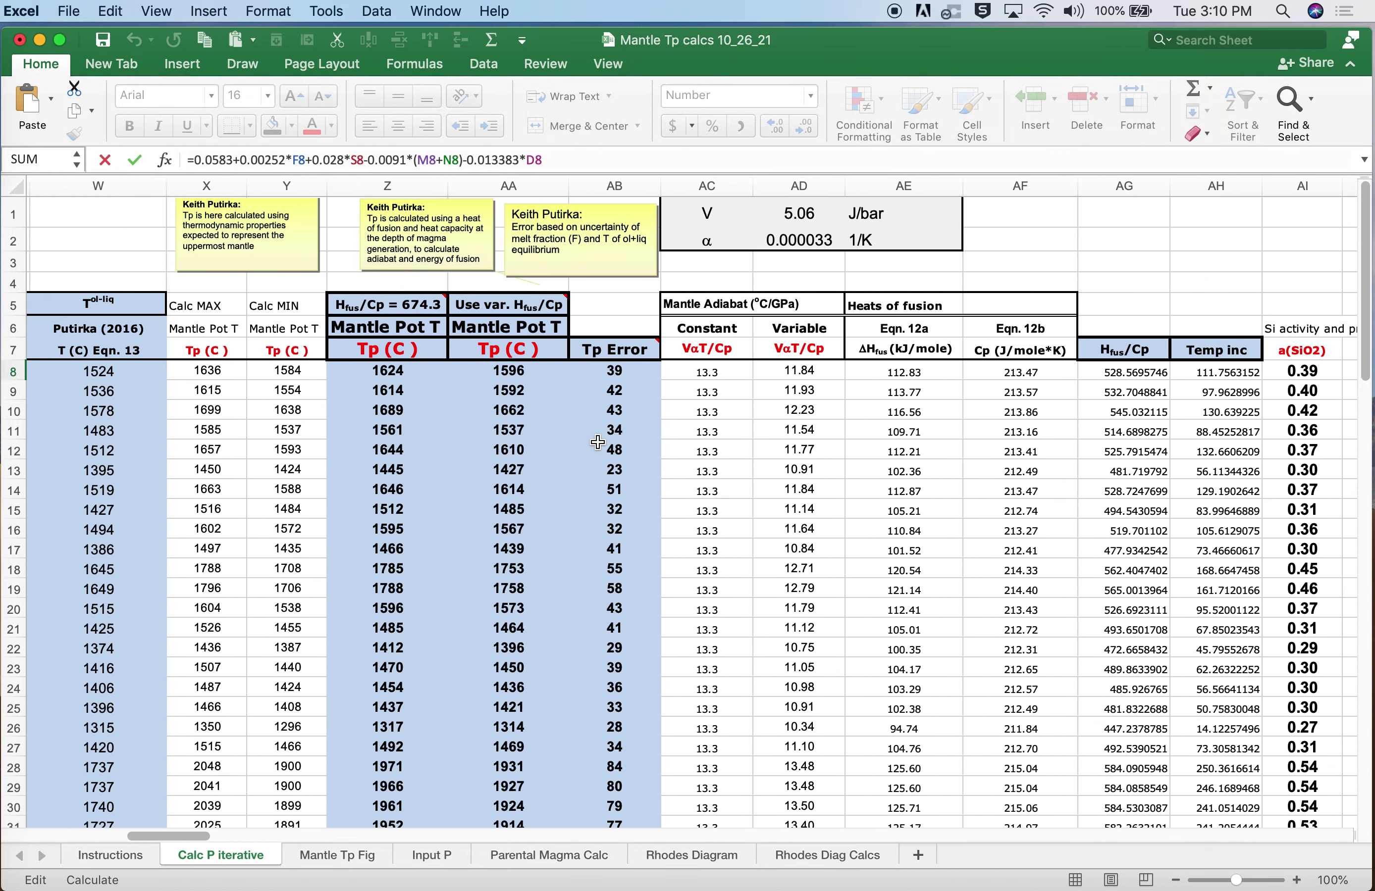
scroll(598, 443, left, 15)
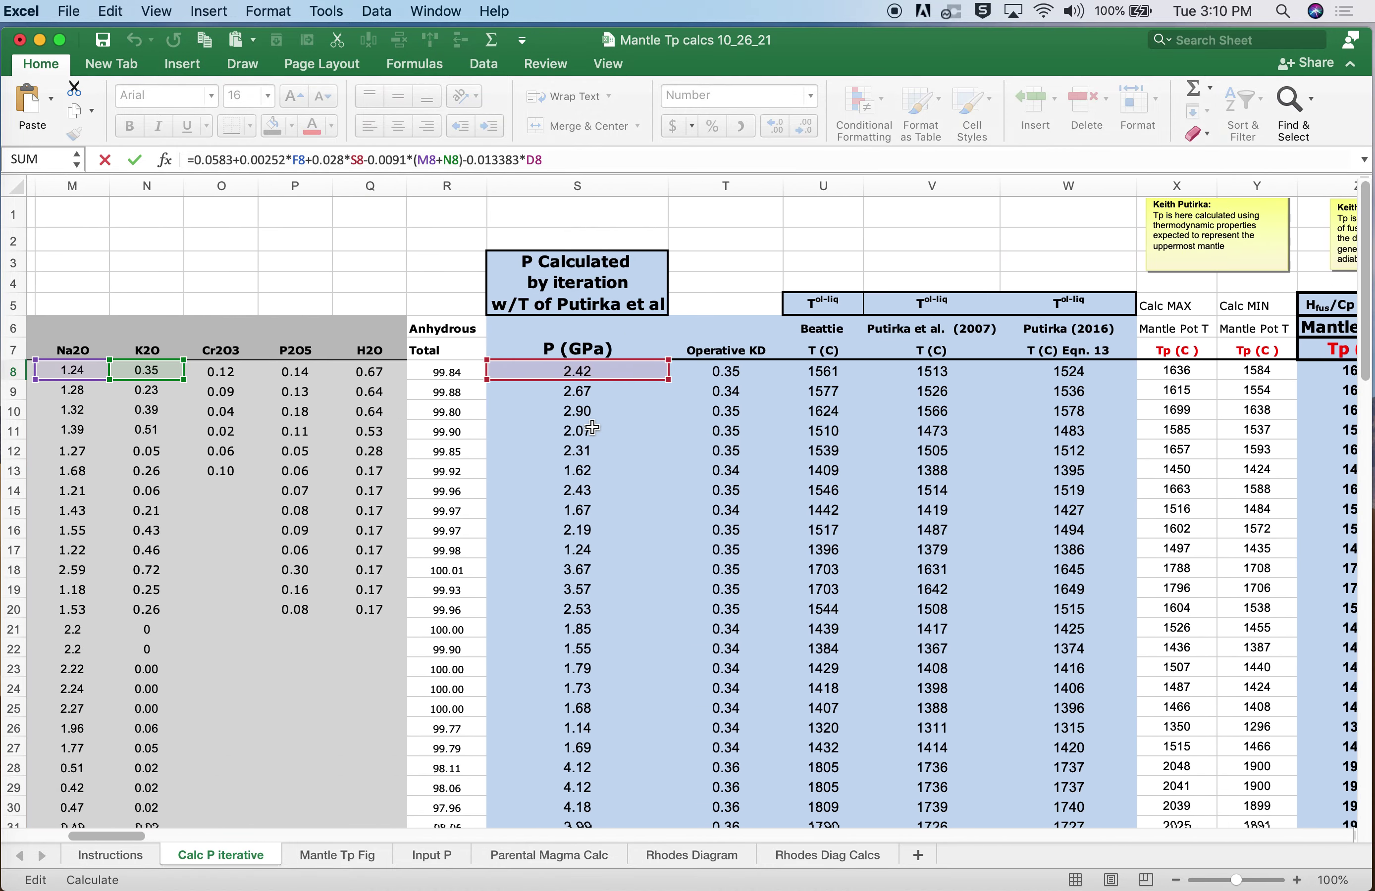
scroll(591, 428, left, 15)
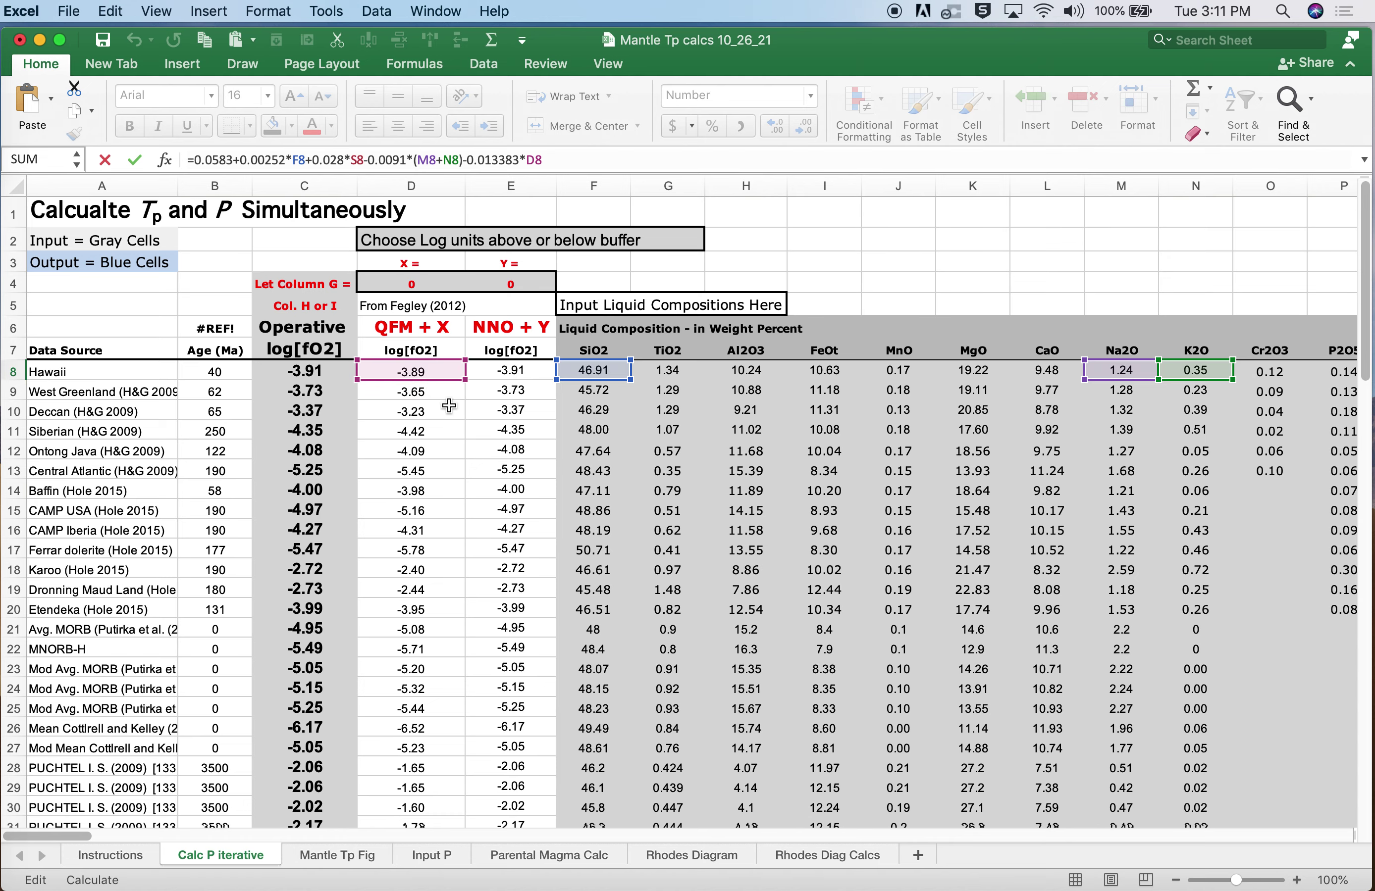
key(Escape)
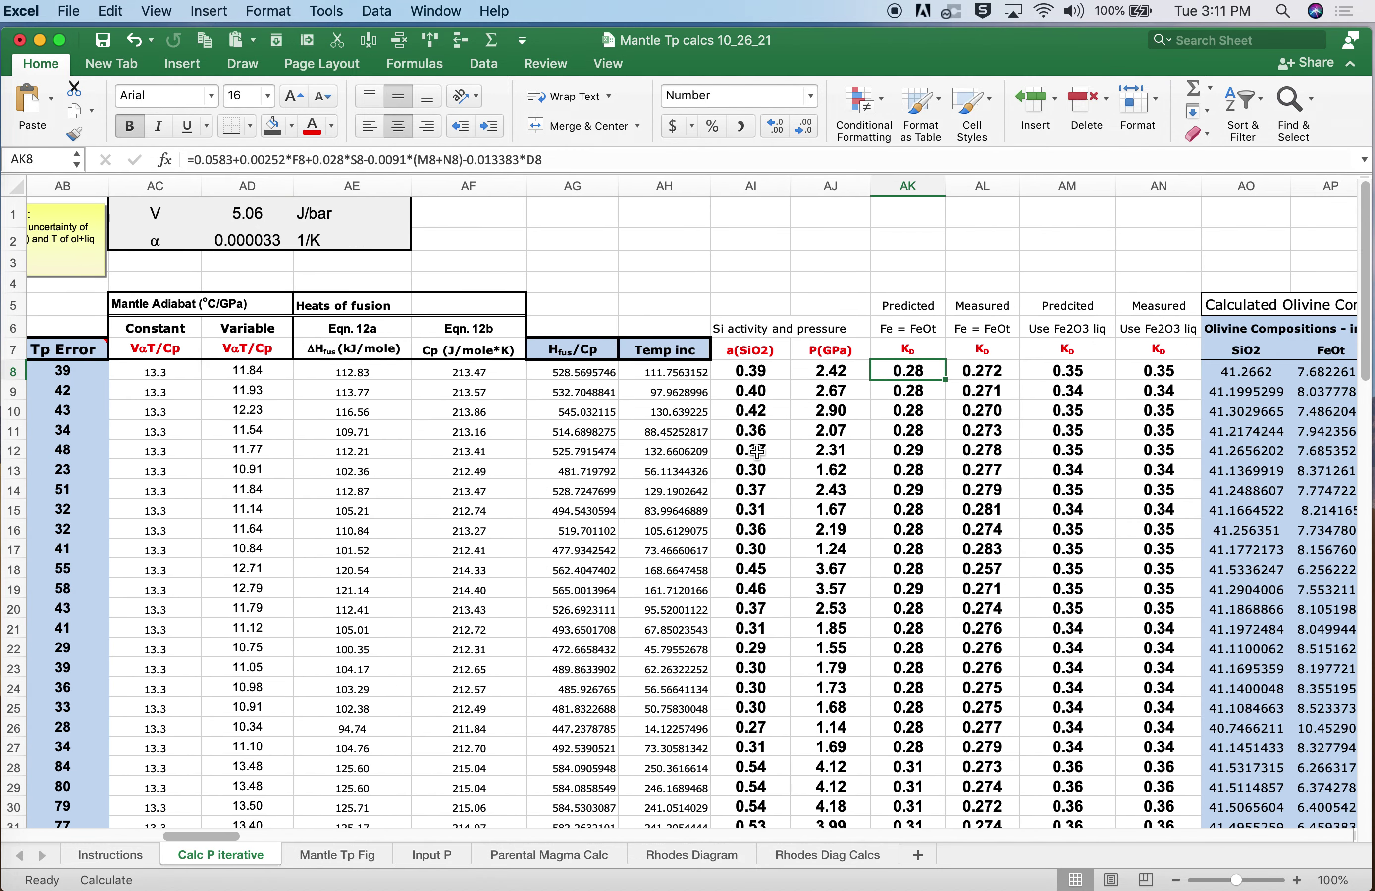
- Compare the Hawaii row's predicted KD formulas in AM8 and AK8 along with their headings in AM6 and AK6
click(1079, 371)
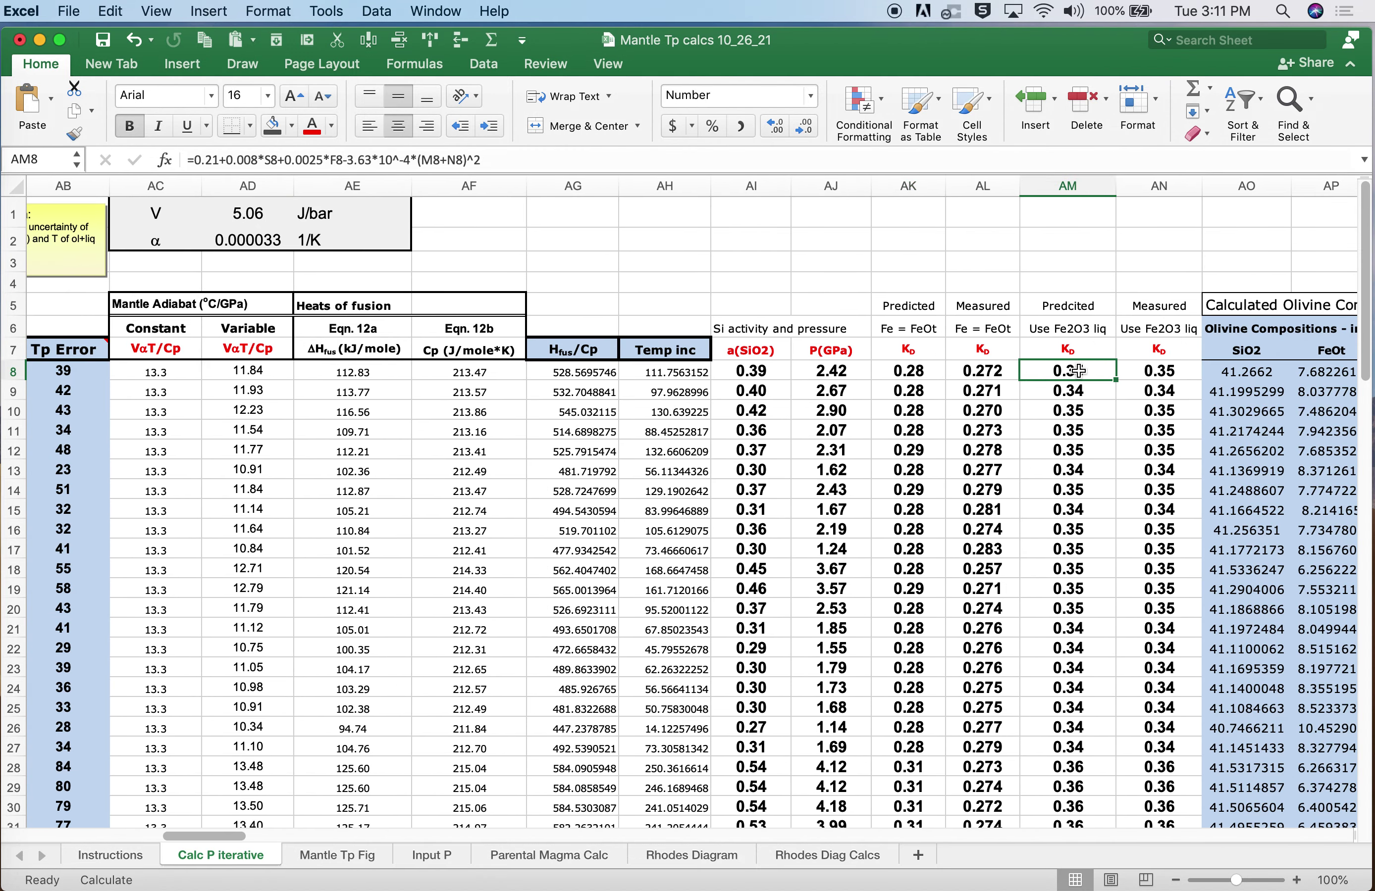
click(893, 370)
click(1080, 370)
click(914, 375)
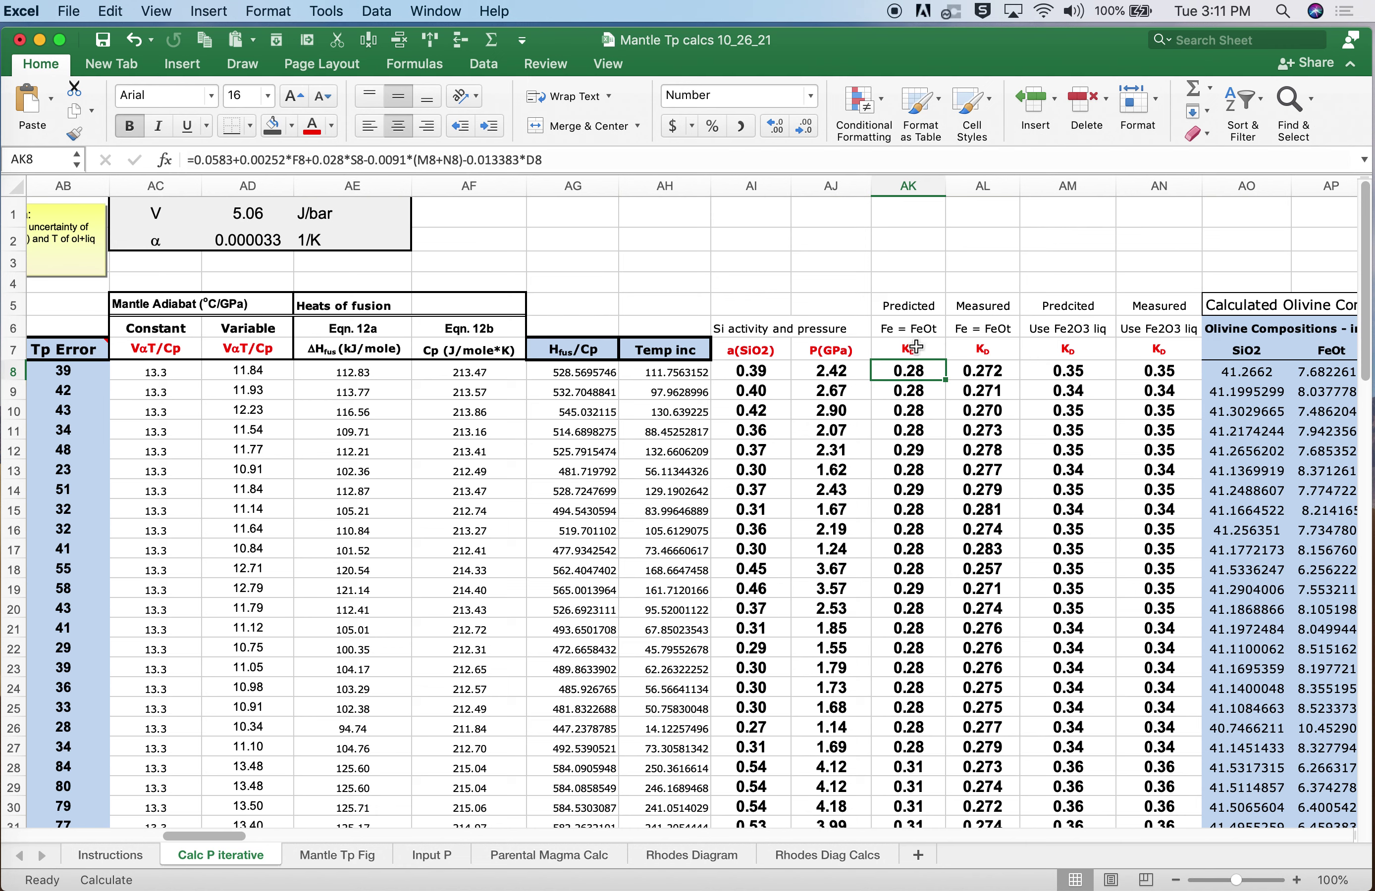
click(915, 326)
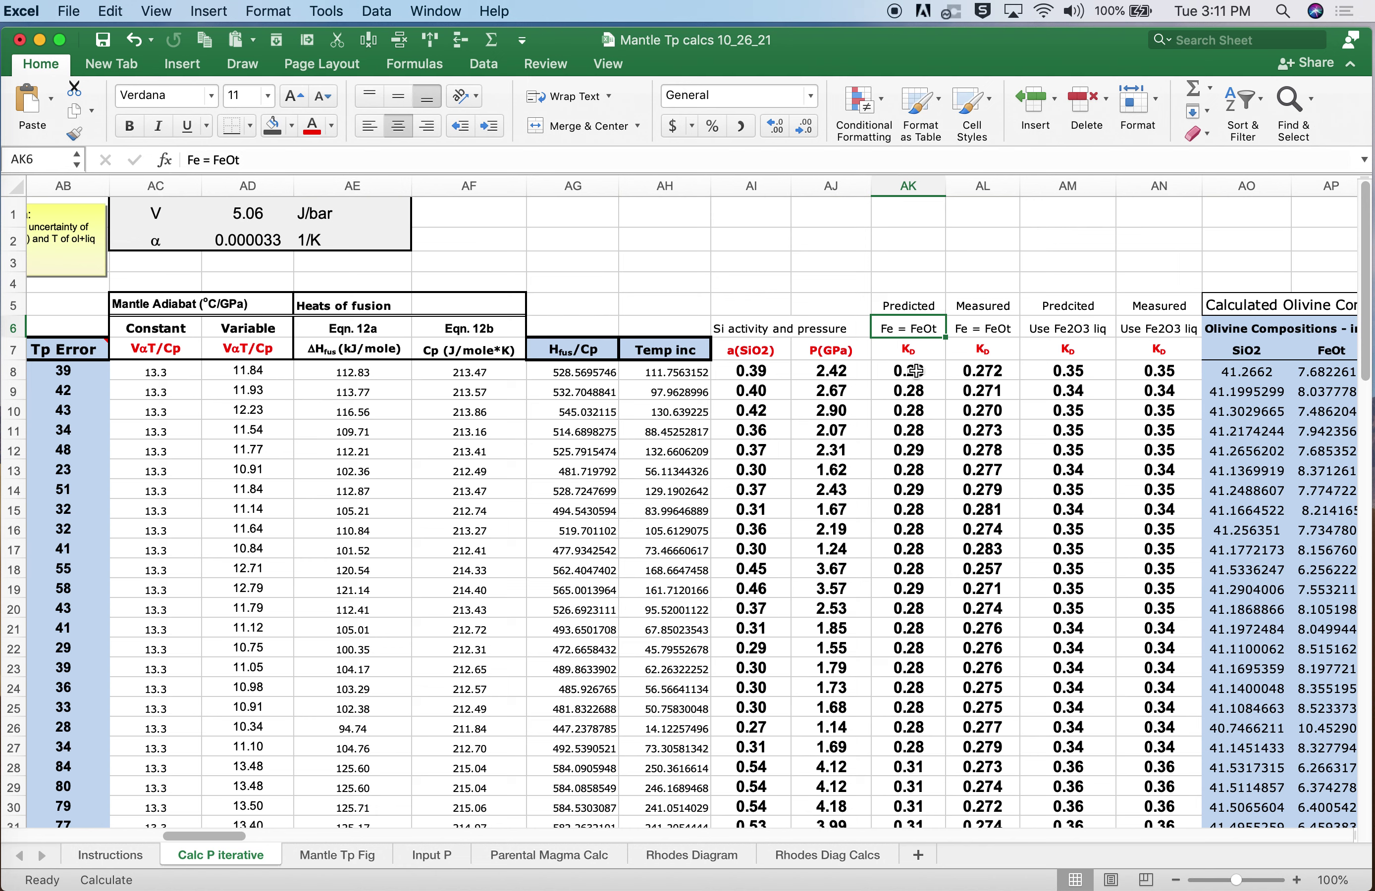
click(1066, 377)
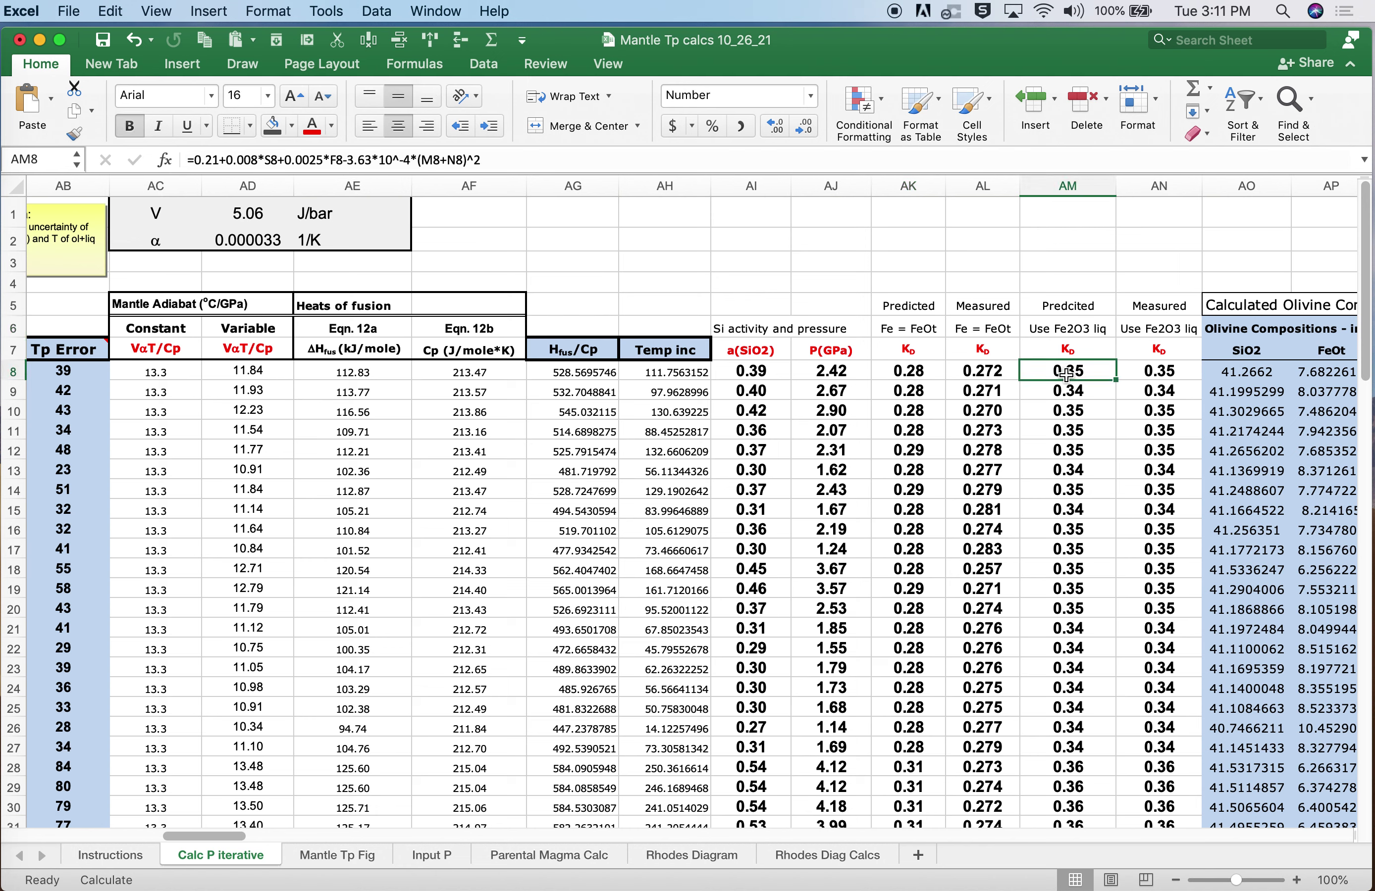
click(1072, 329)
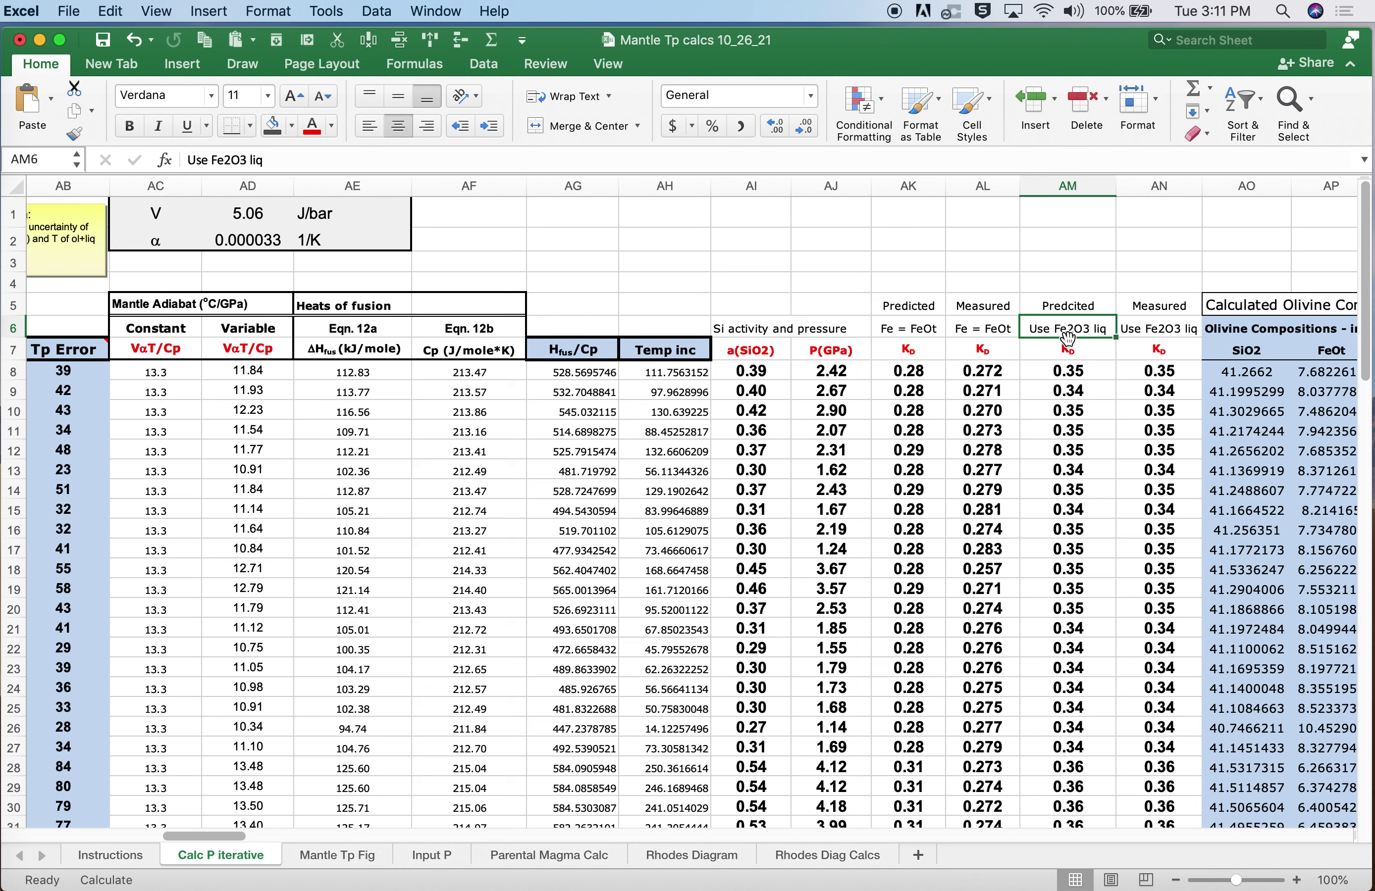
- Change the citation year in heading FE6, above the Fe2O3/FeO calculation columns, to 2016
scroll(990, 377, right, 20)
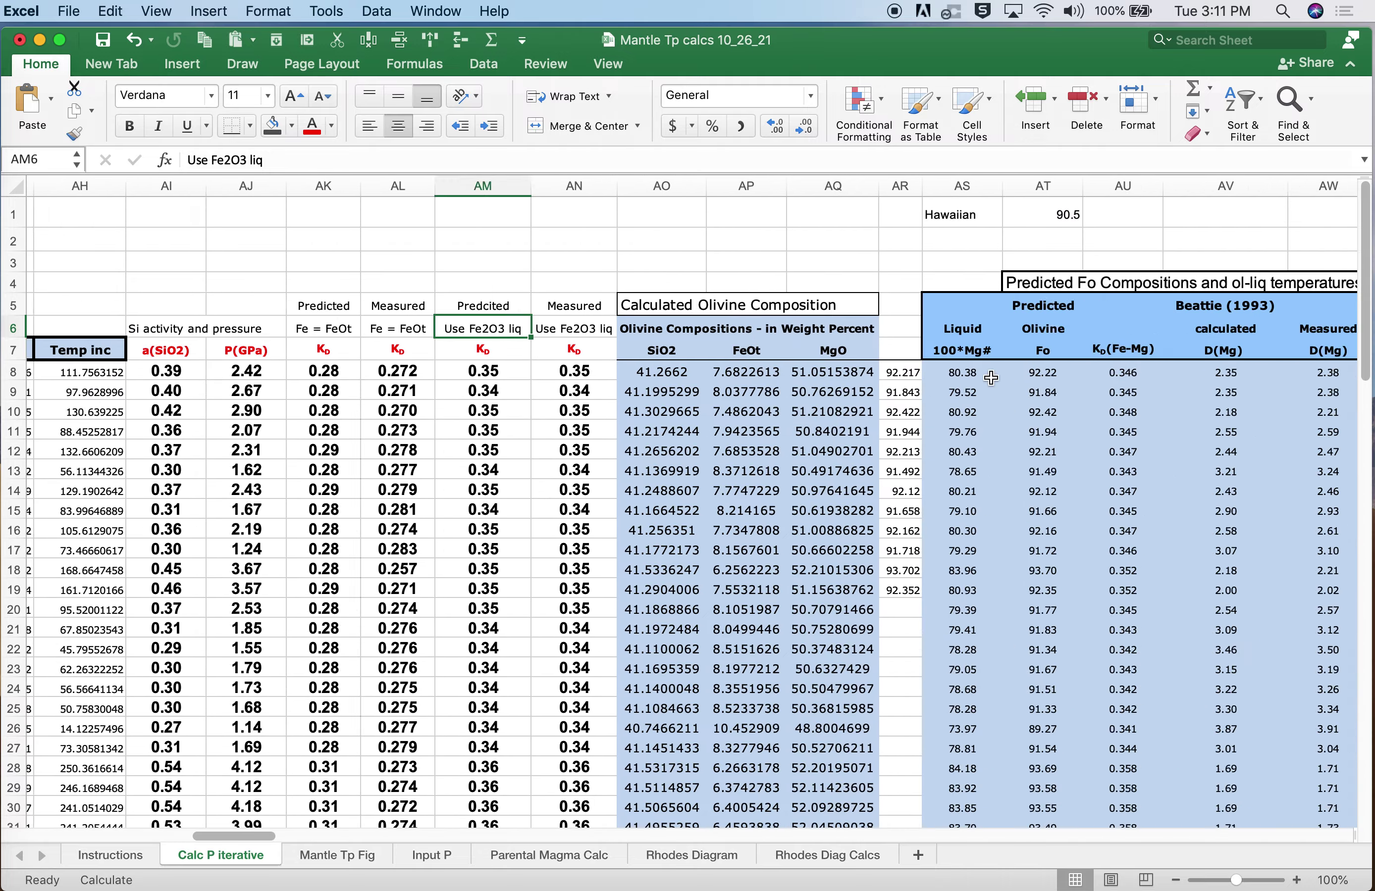
scroll(990, 377, right, 20)
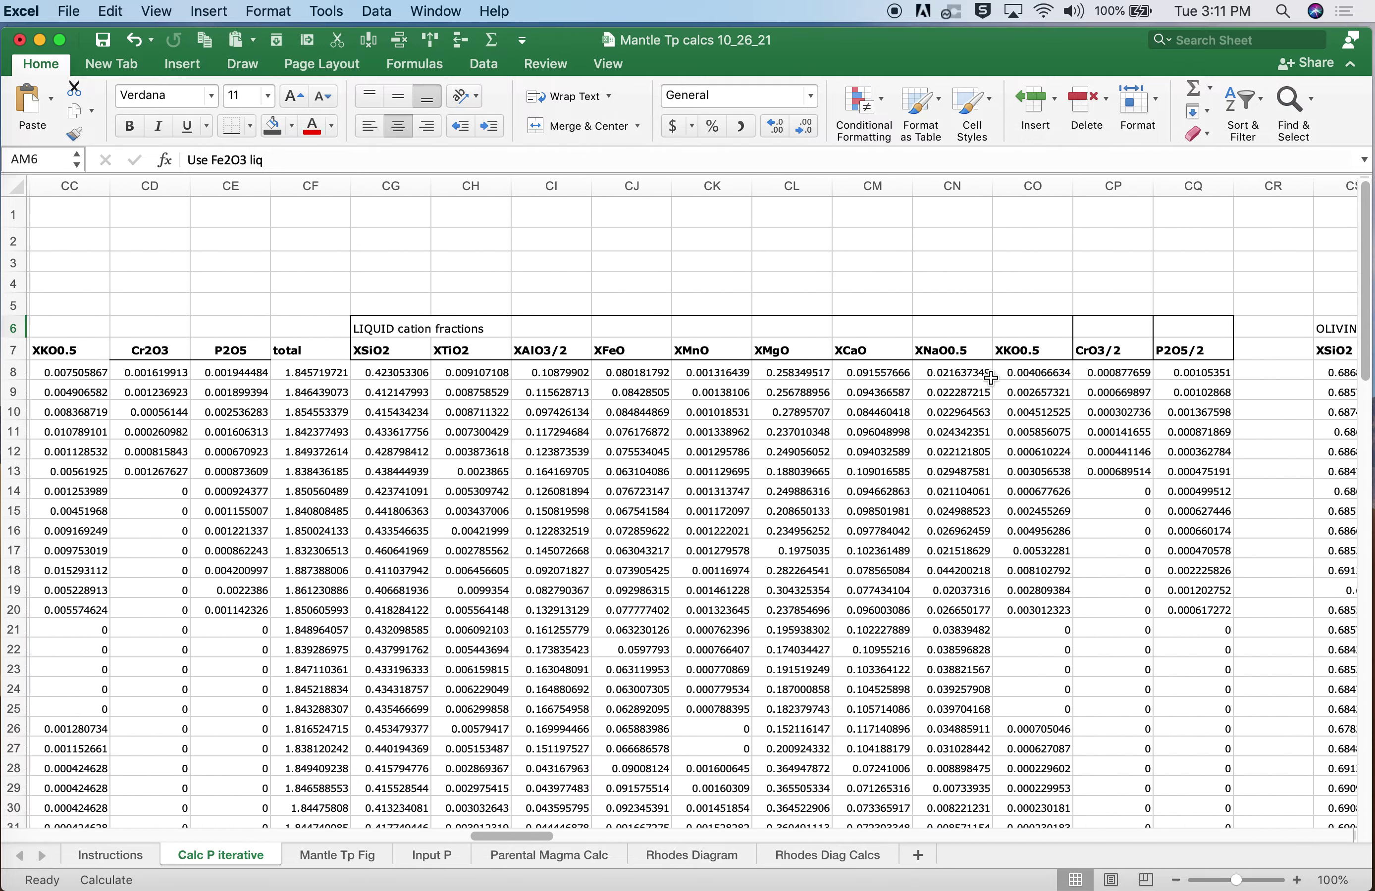
scroll(990, 377, right, 15)
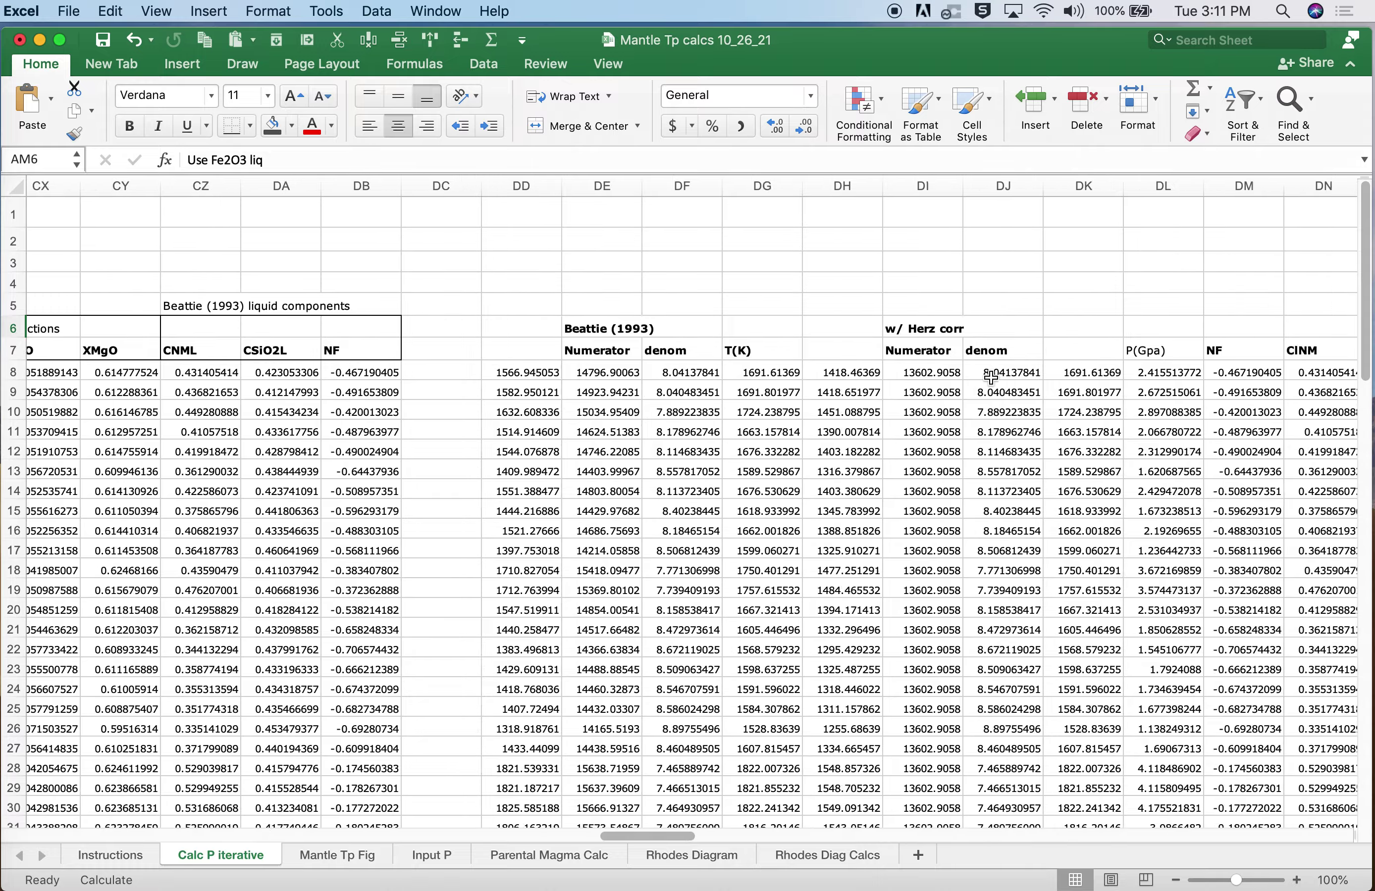
scroll(990, 378, right, 12)
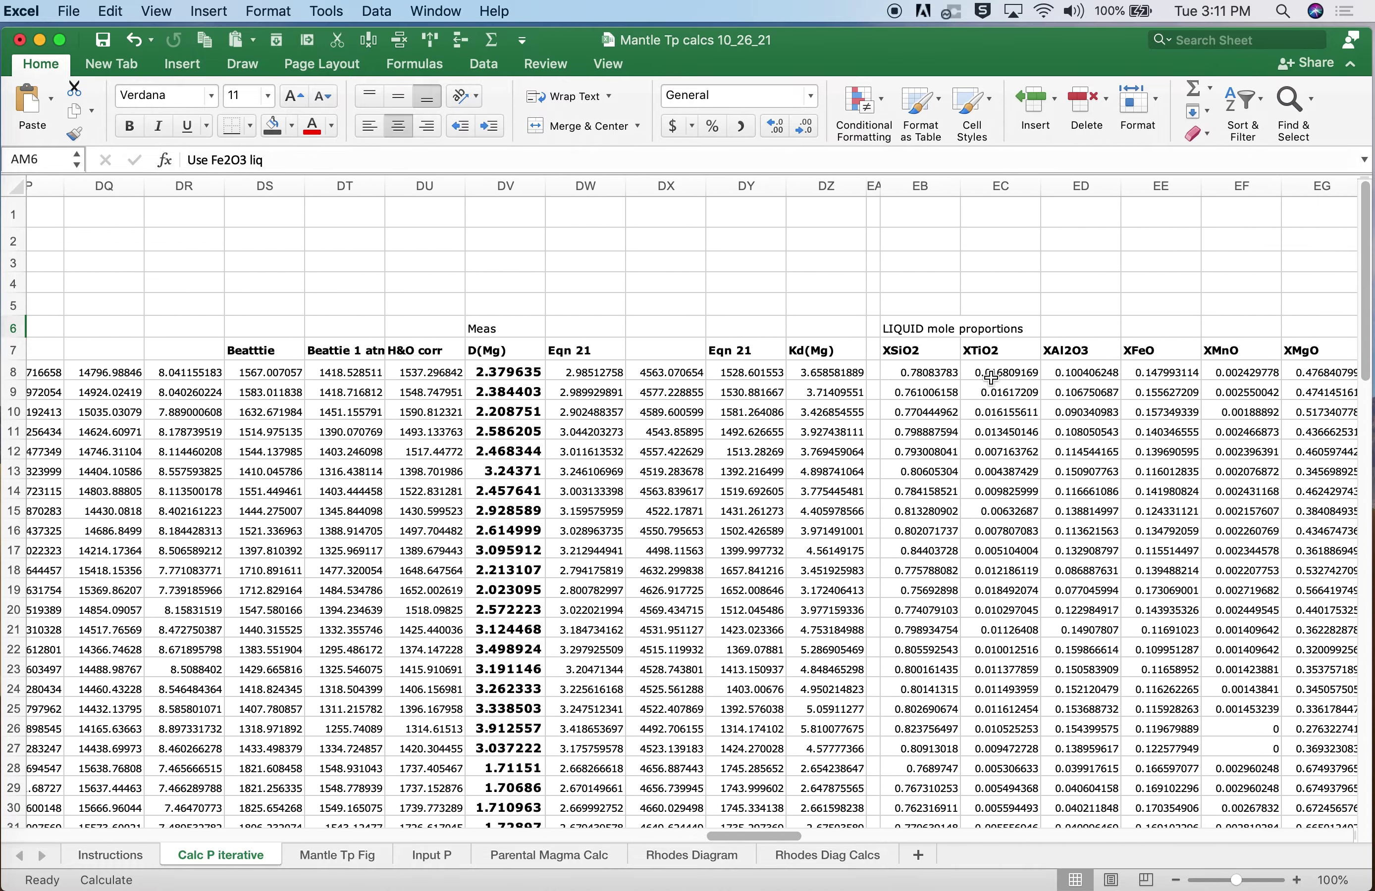
scroll(991, 377, right, 12)
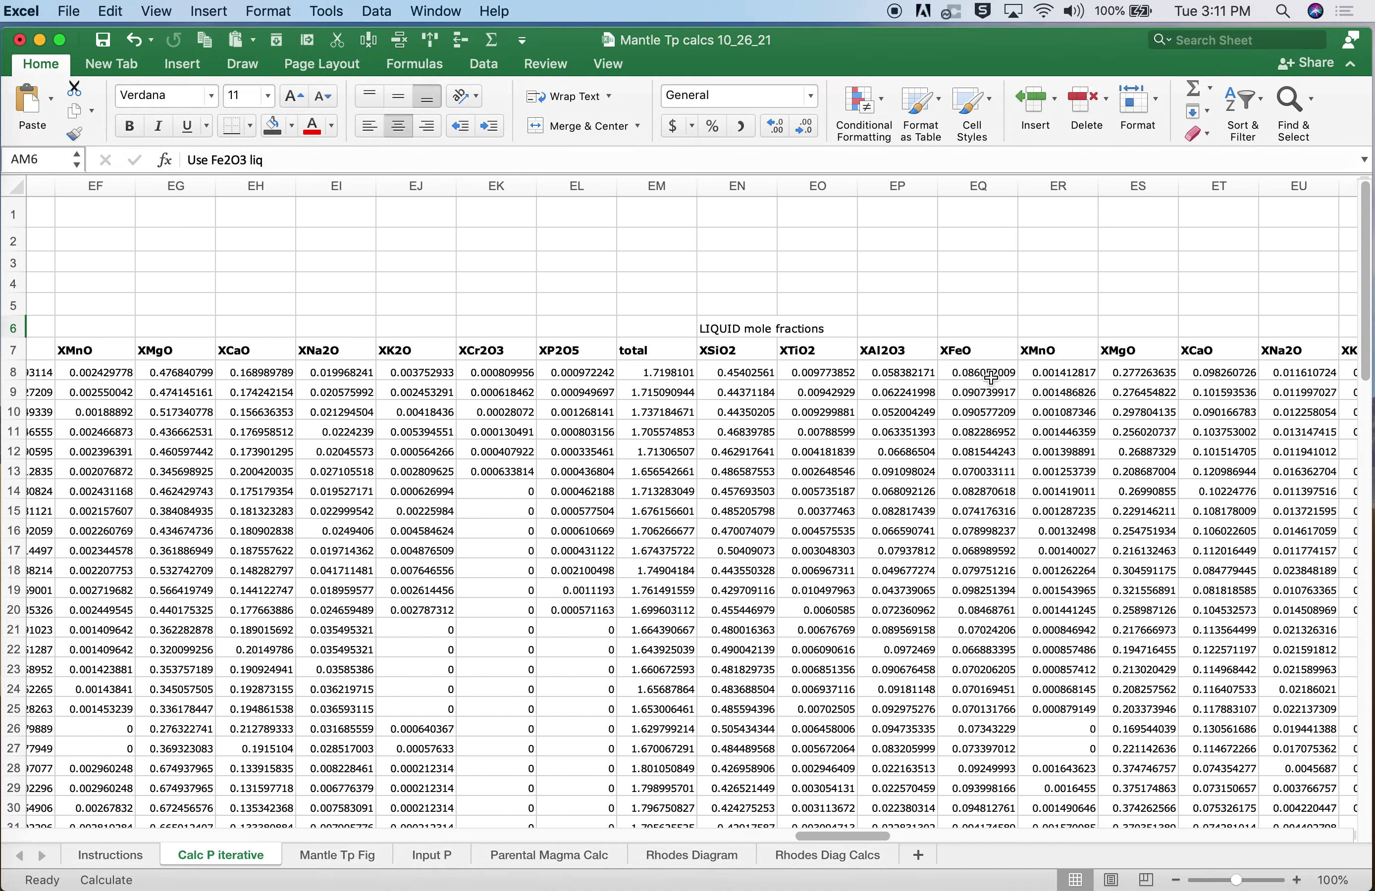
scroll(990, 377, right, 10)
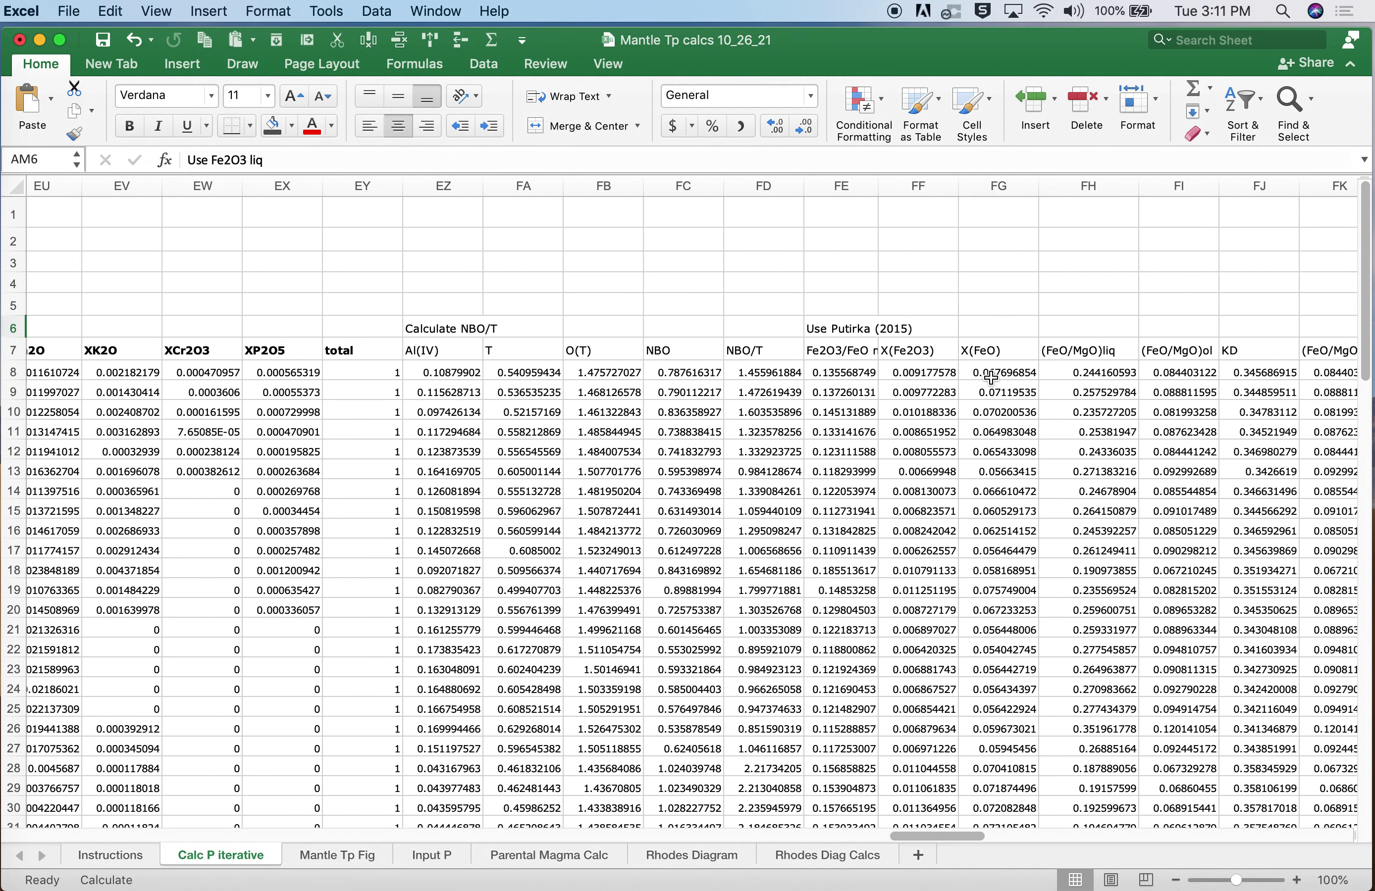
scroll(991, 378, right, 1)
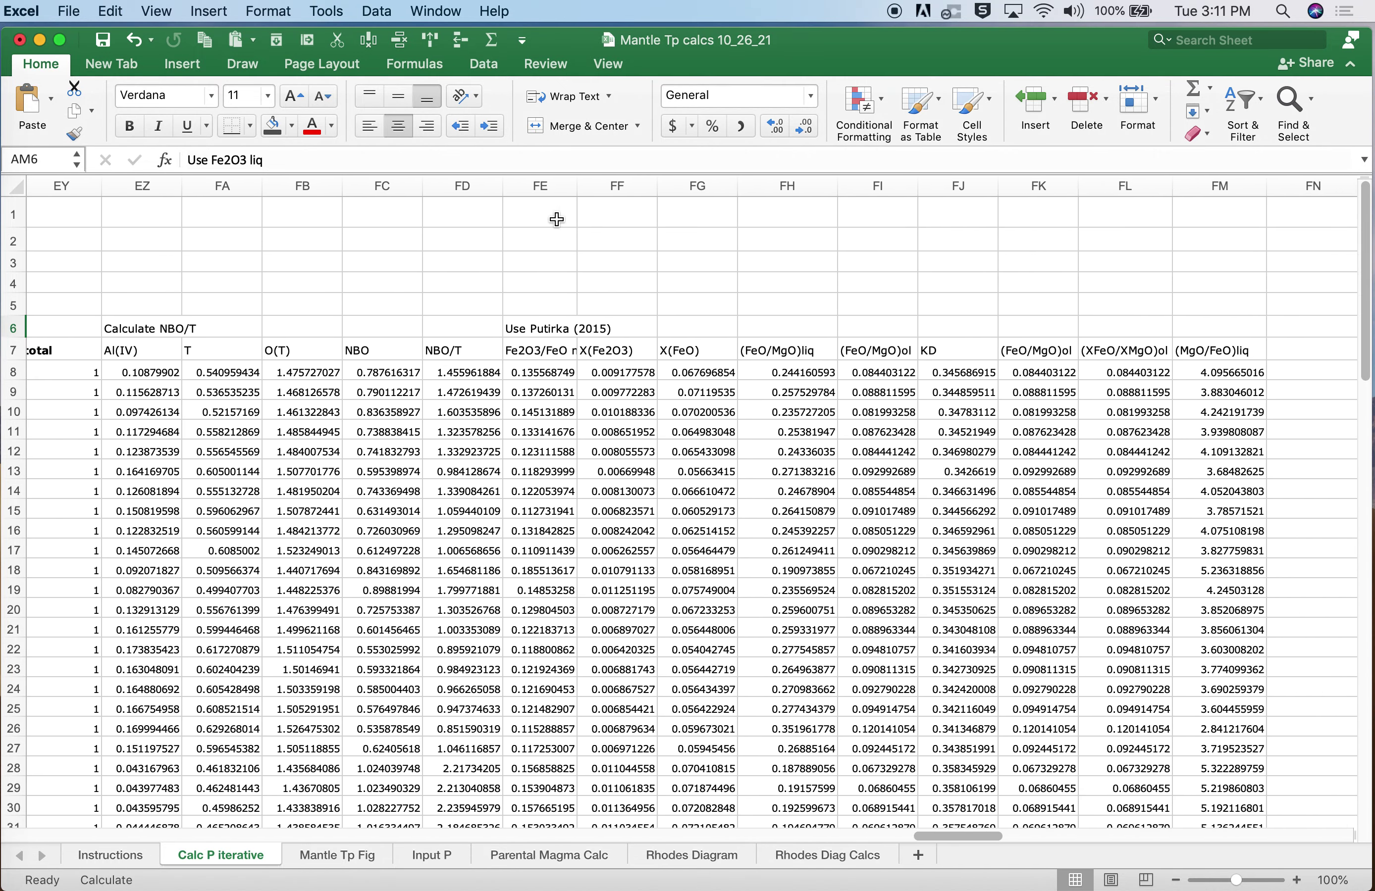
click(541, 185)
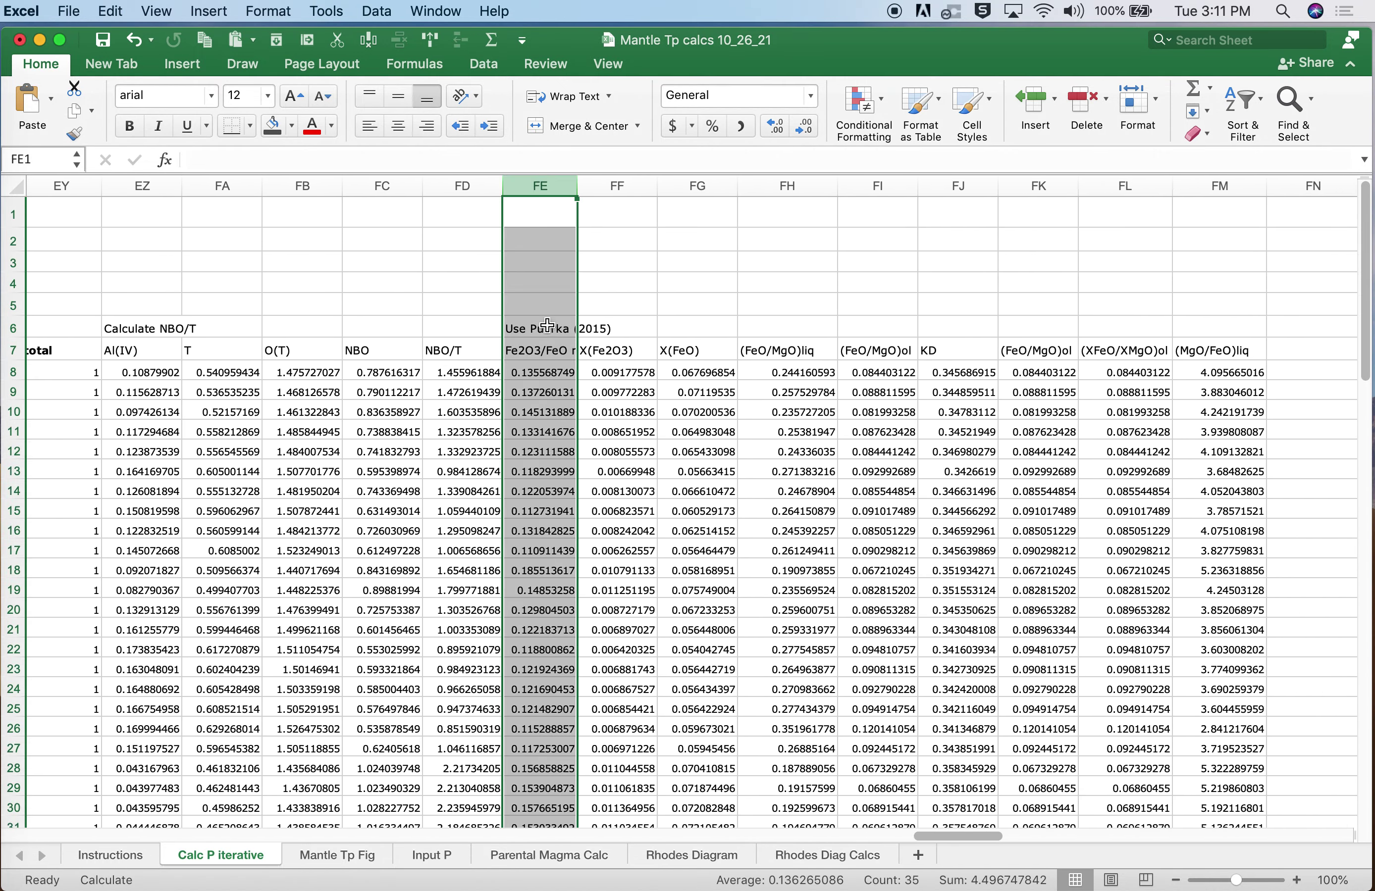
click(544, 328)
click(286, 160)
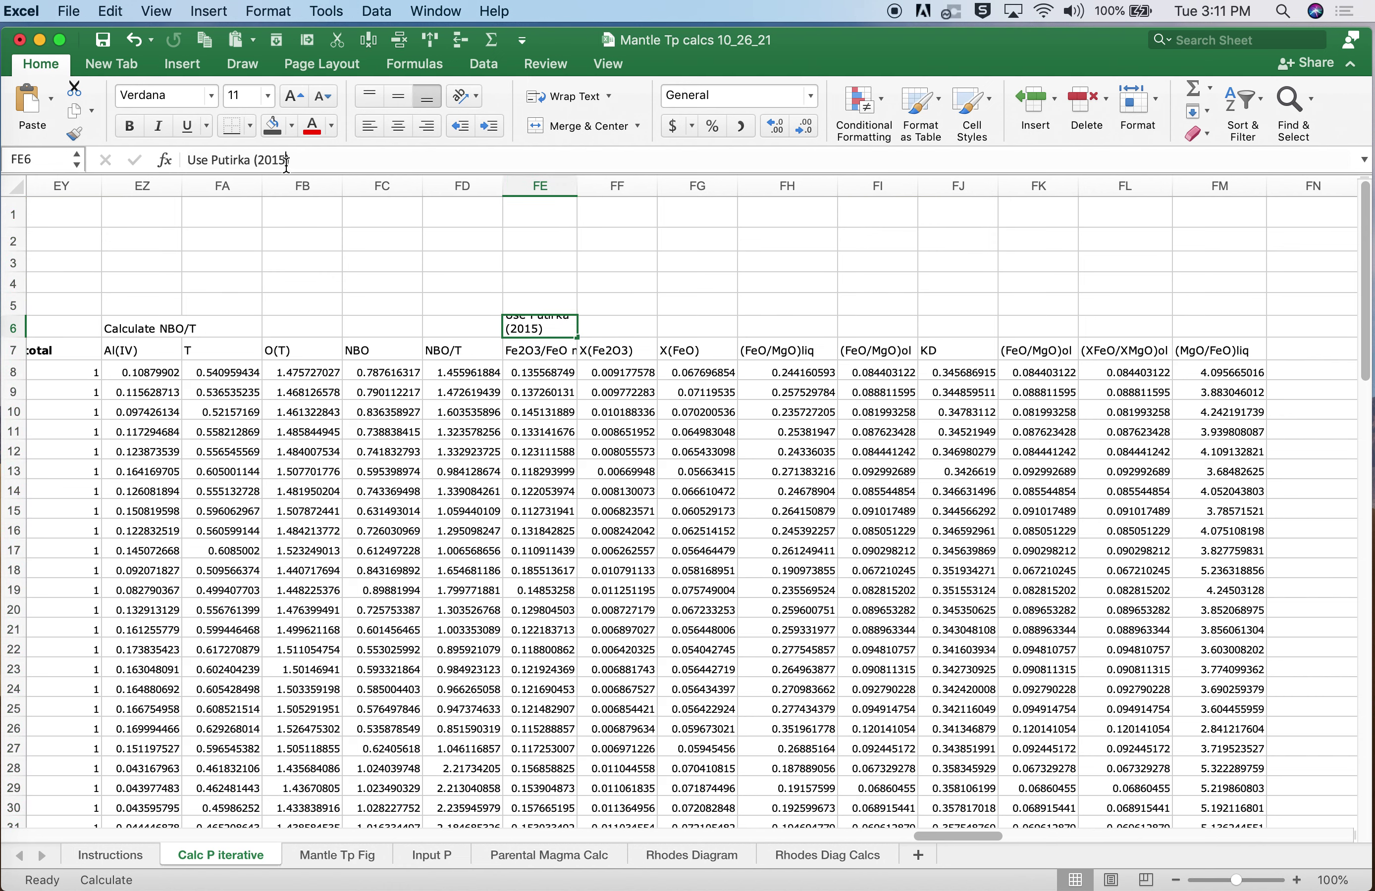
key(BackSpace)
text(6)
key(Return)
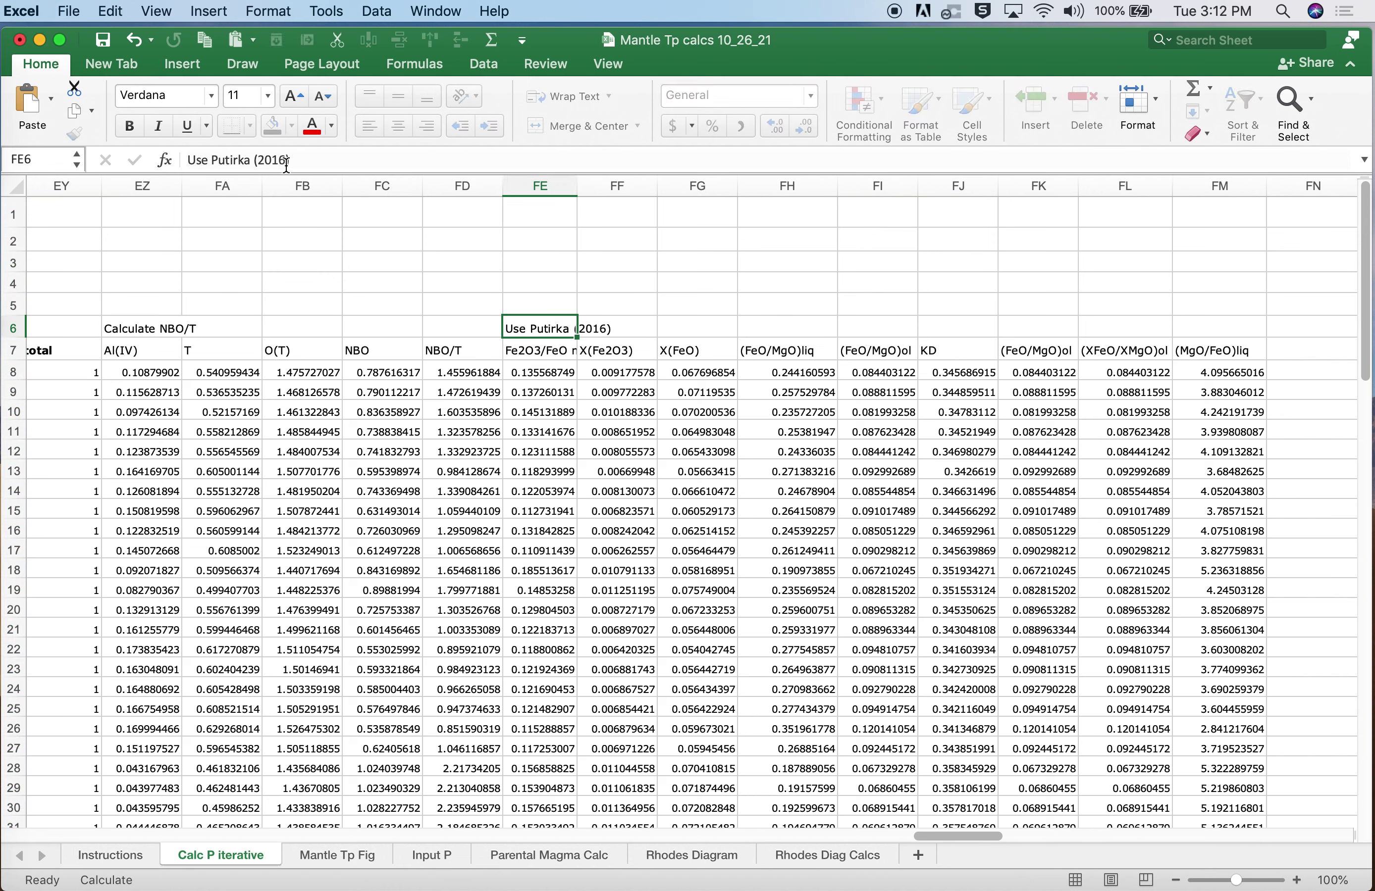
- Highlight the Fe2O3/FeO calculation columns FE to FM and inspect the KD formula in FJ9
drag(540, 185, 1250, 185)
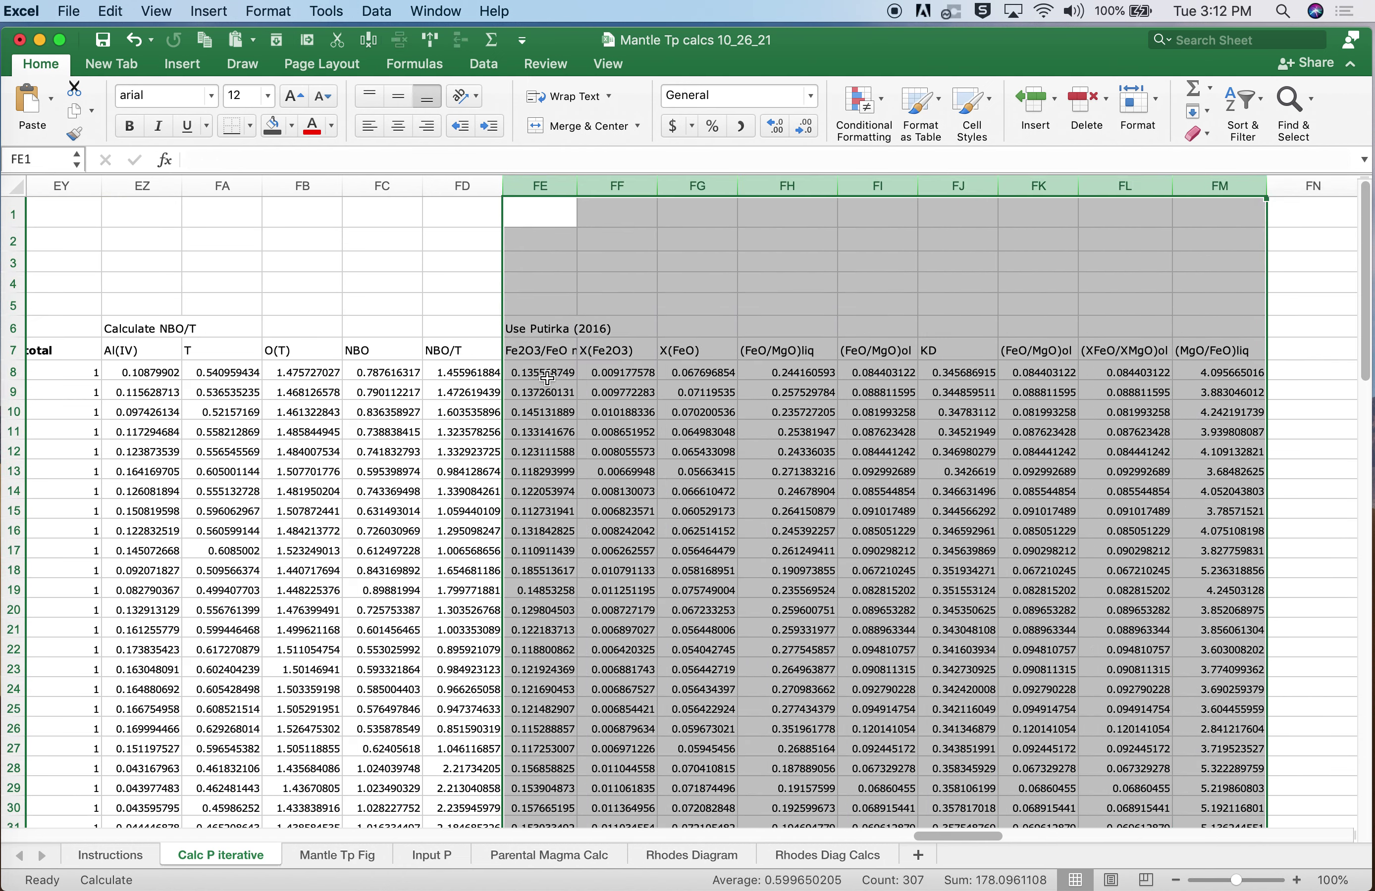
click(643, 357)
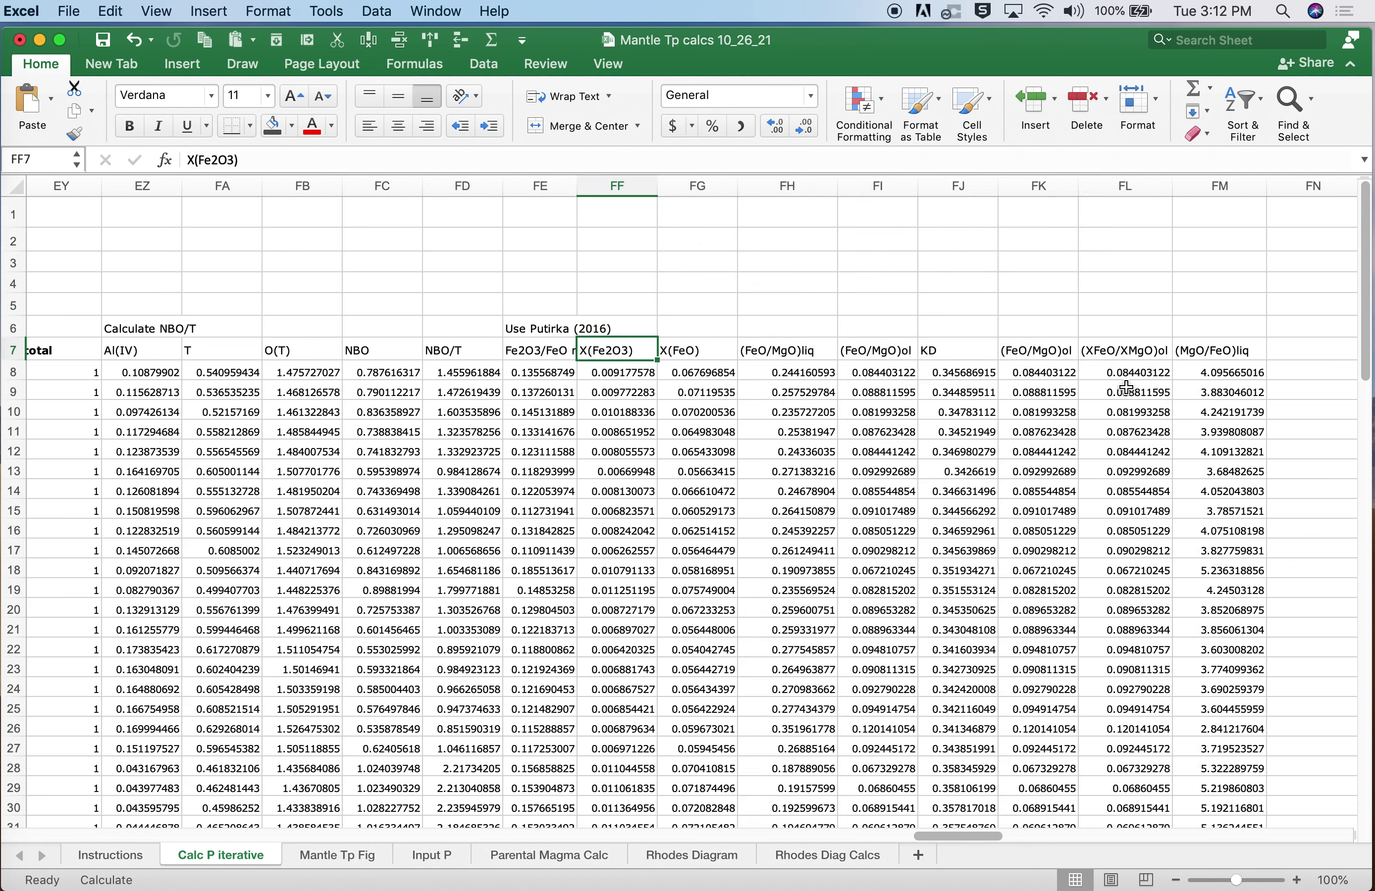
click(1051, 373)
click(969, 386)
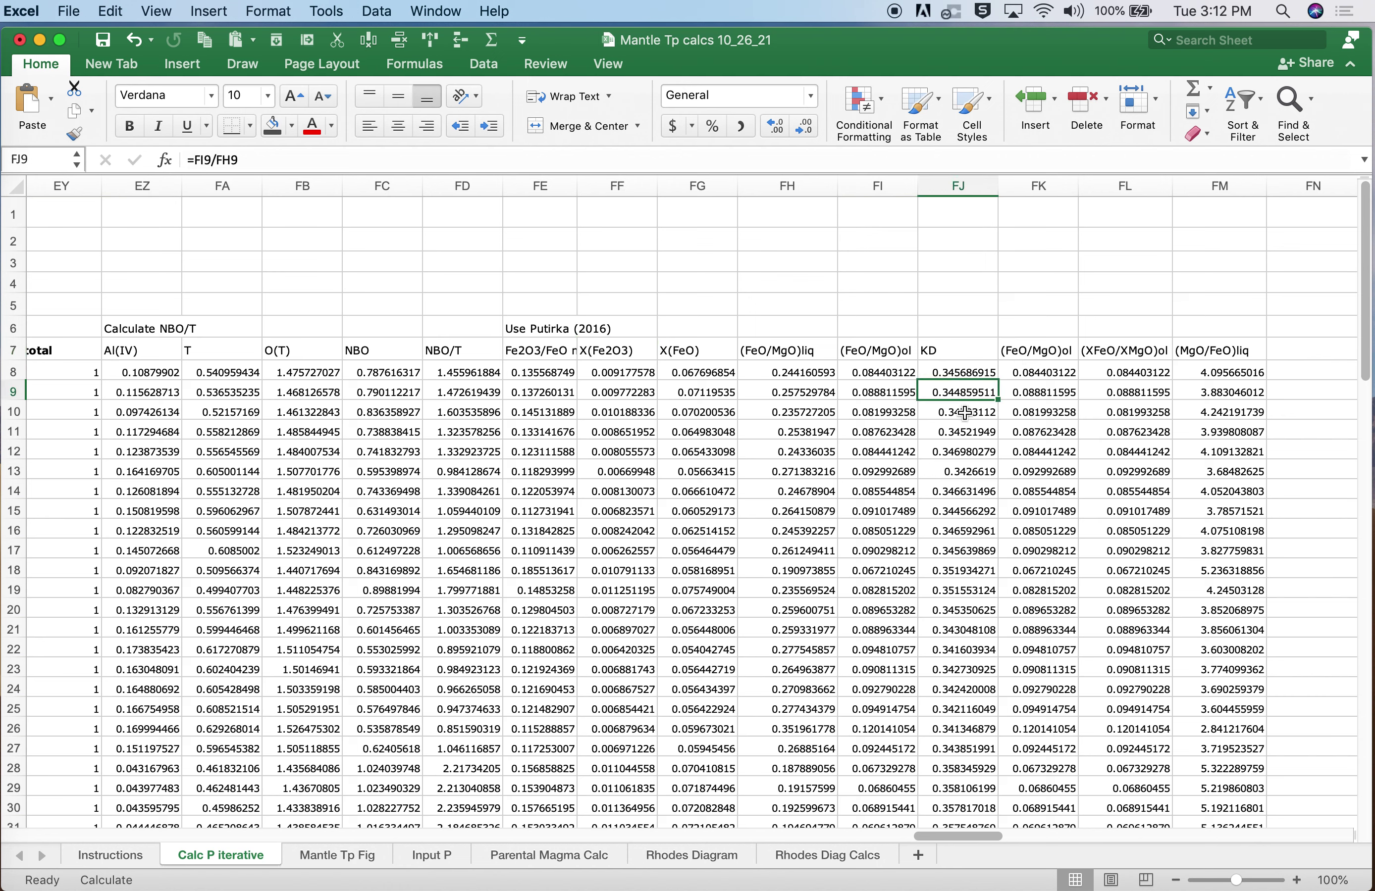
- Review the liquid composition inputs in rows 8 and 9, including Hawaii's FeOt in I8 and operative log[fO2] in C8
scroll(966, 408, left, 15)
scroll(970, 404, left, 20)
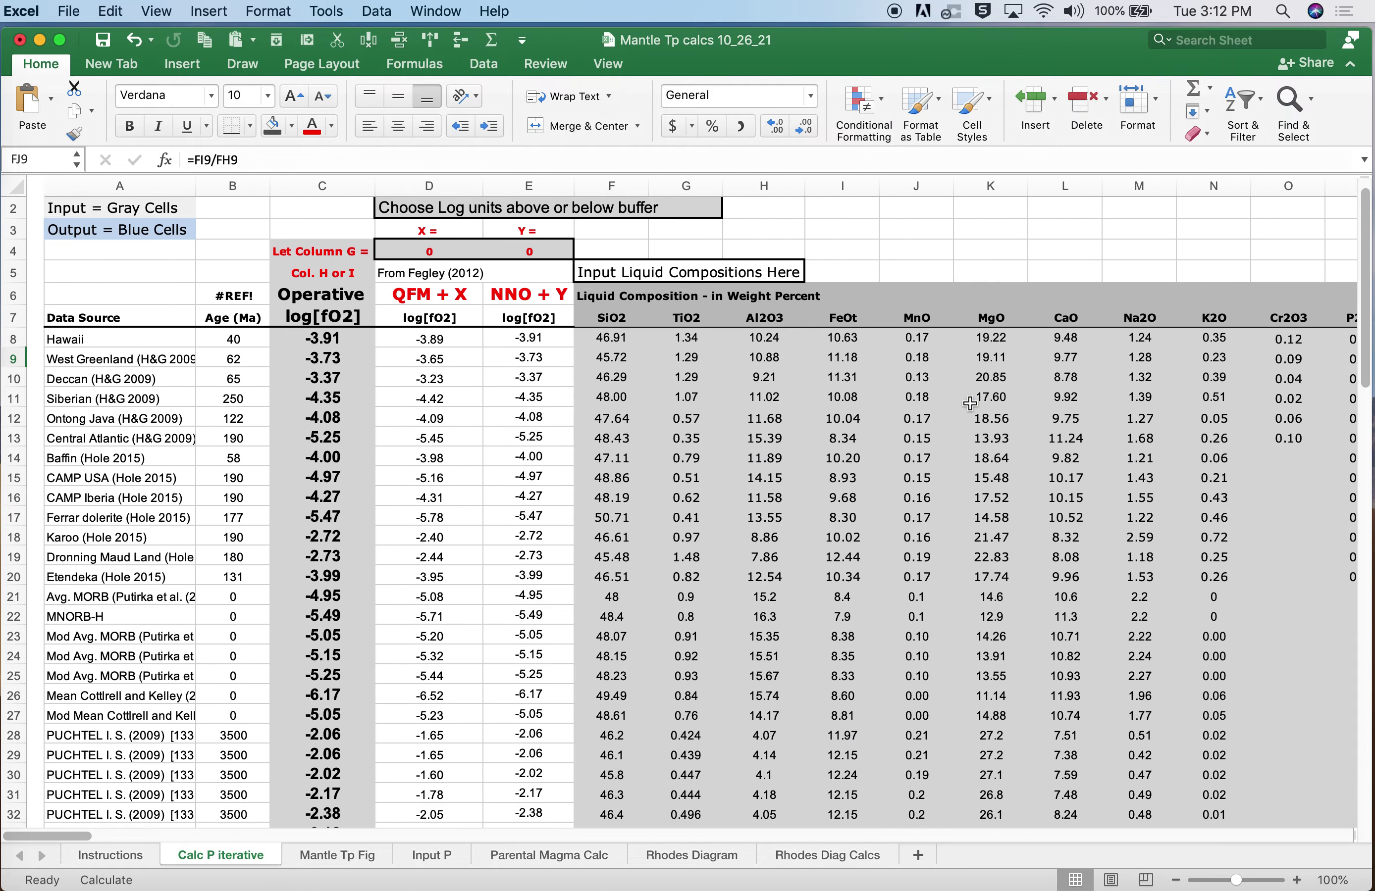
drag(594, 340, 1310, 348)
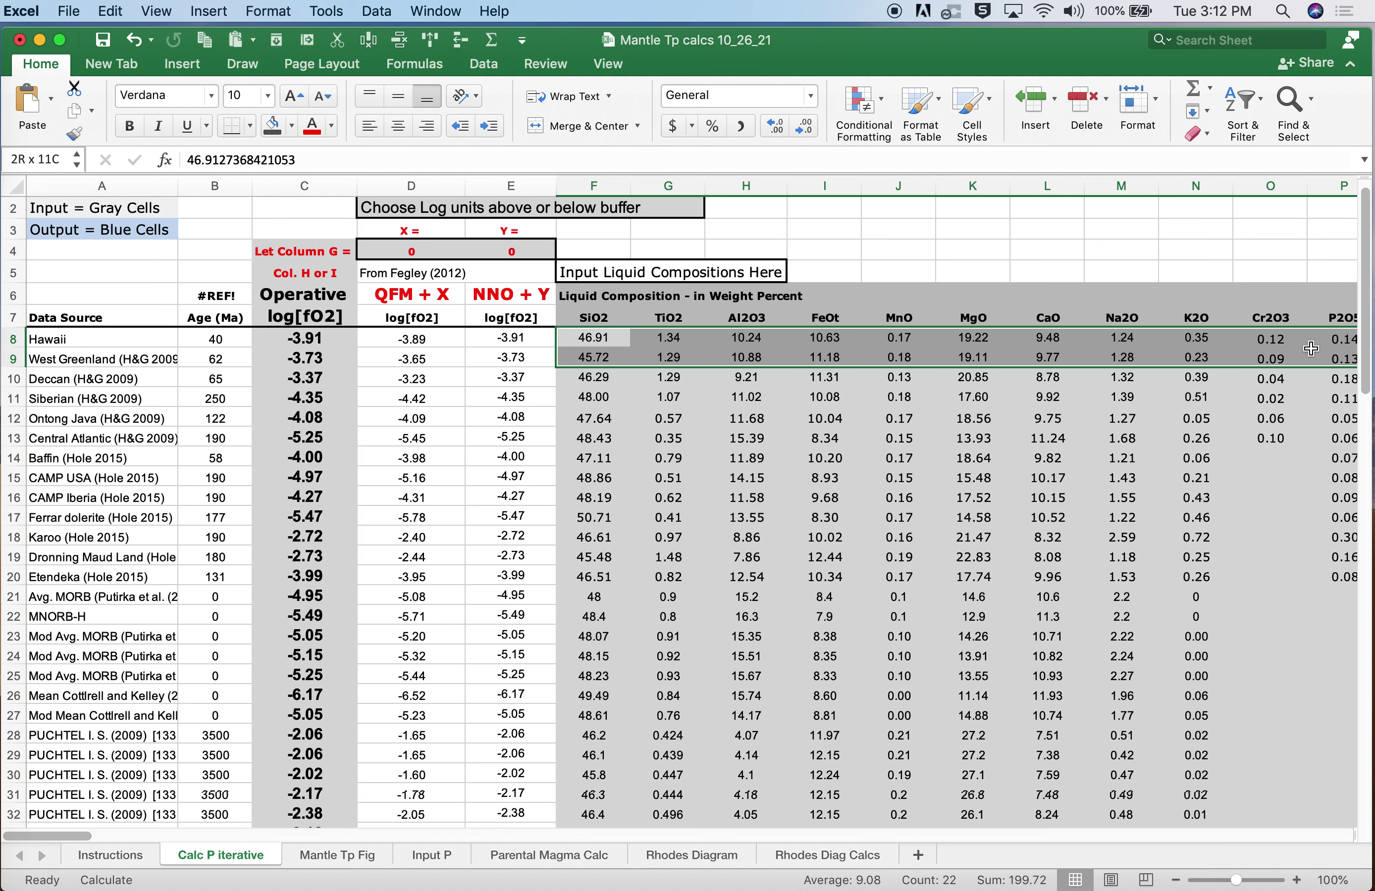
click(833, 342)
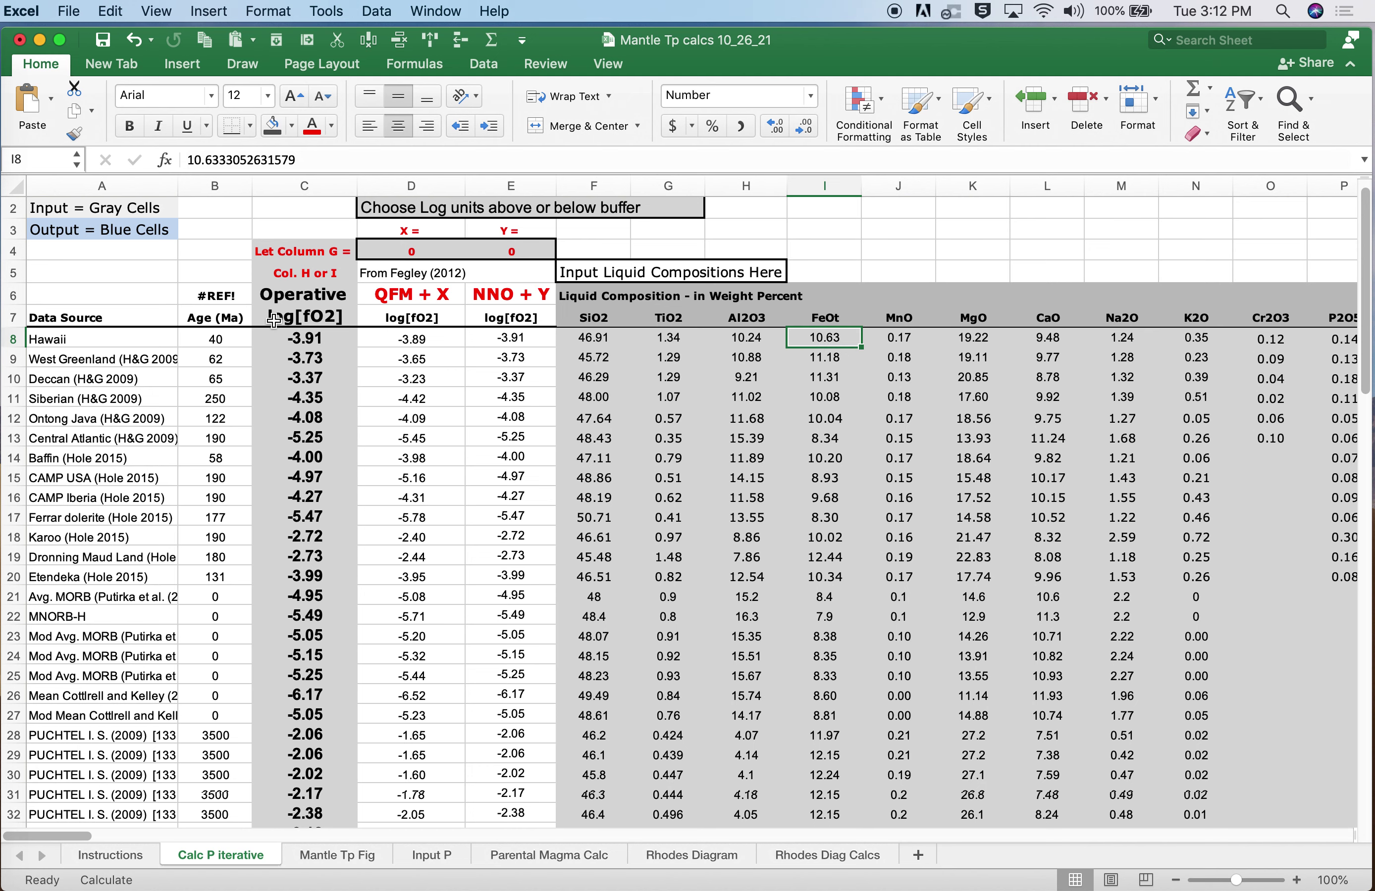
click(298, 338)
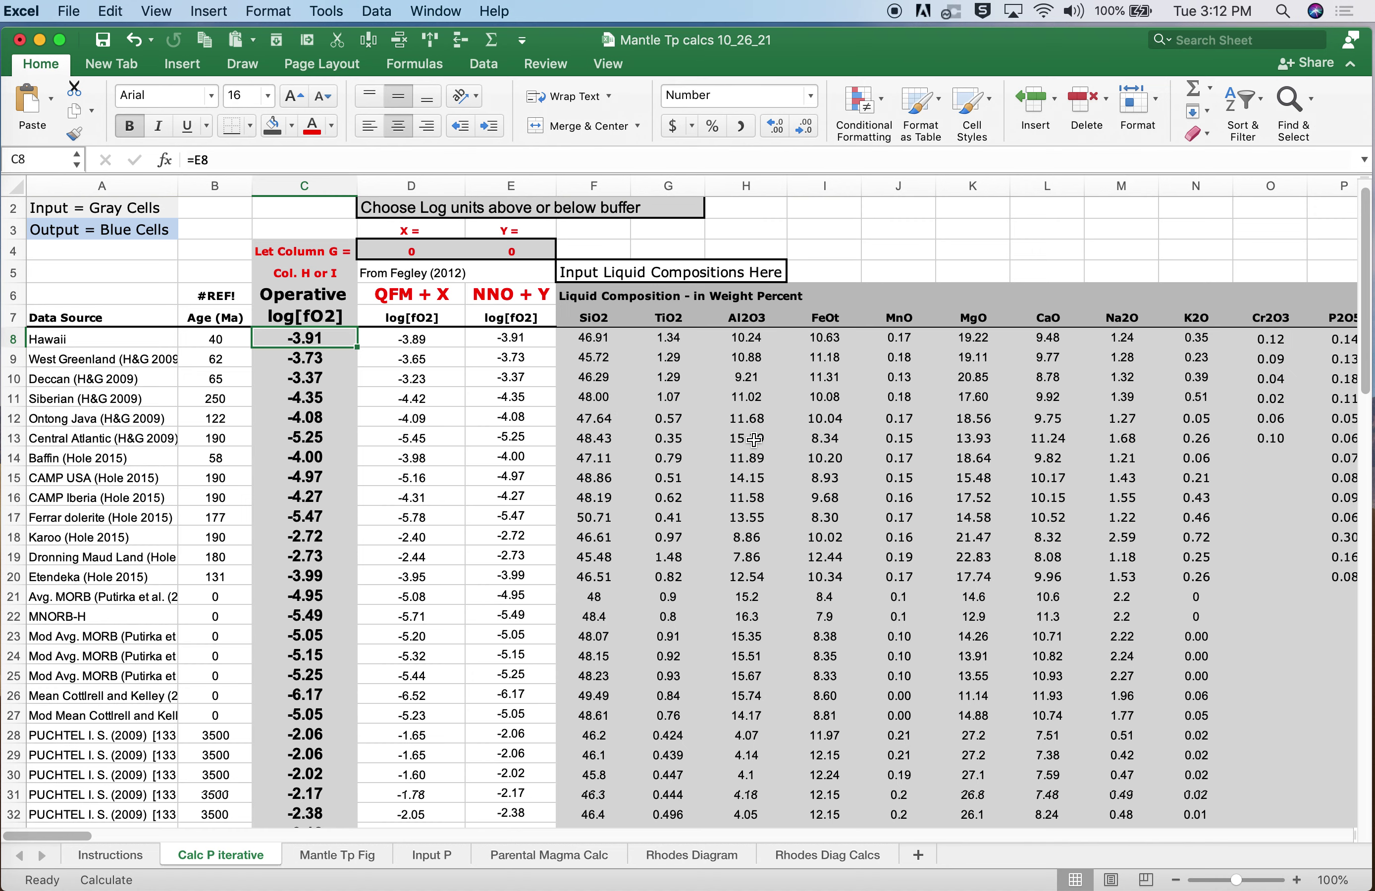
- Trace the Hawaii row's operative KD in T8 to its source in AM8 and compare it with the formula in AK8
scroll(636, 405, right, 10)
scroll(753, 440, right, 8)
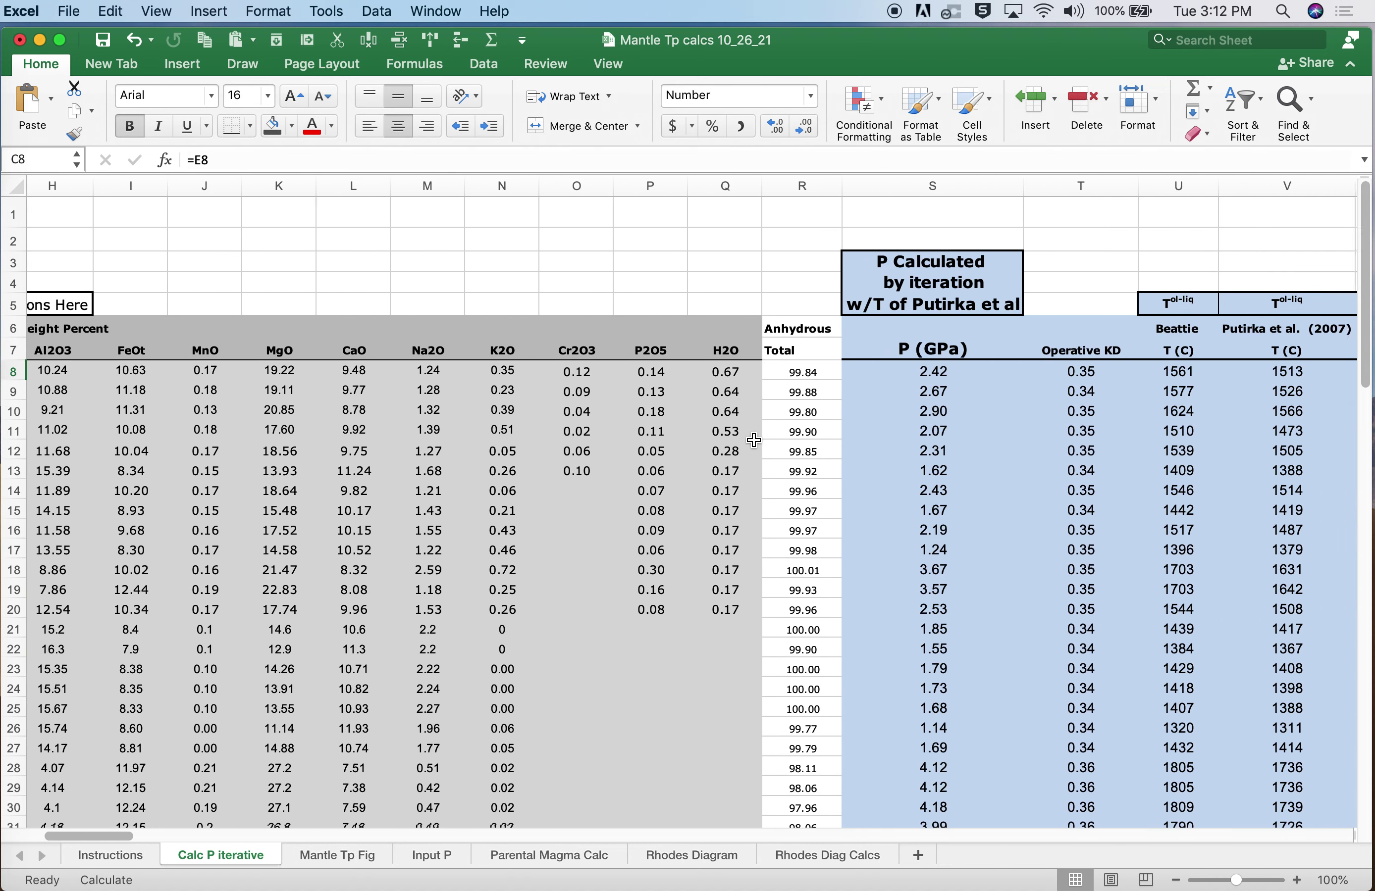
click(943, 369)
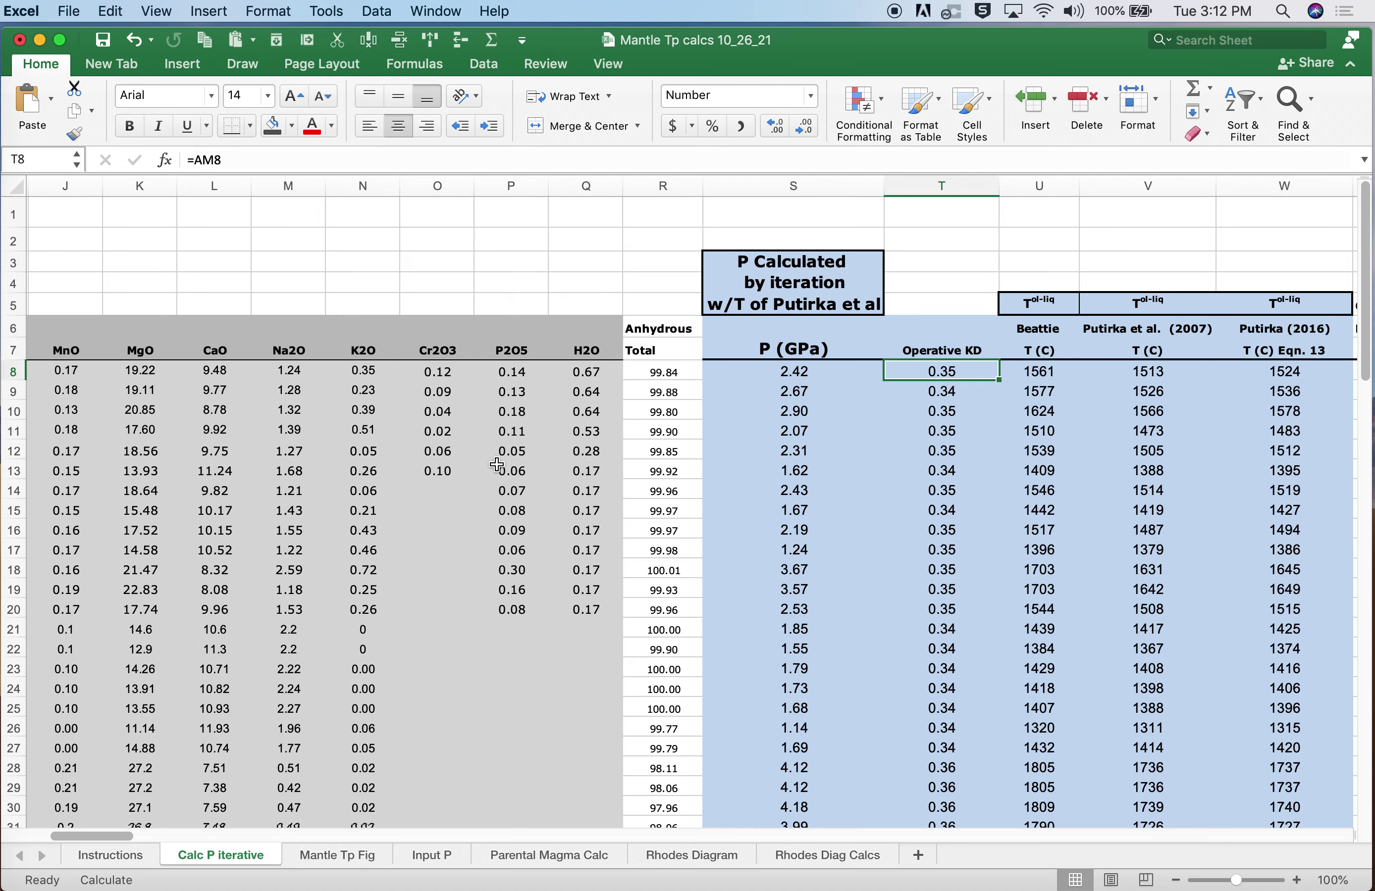
scroll(496, 464, right, 10)
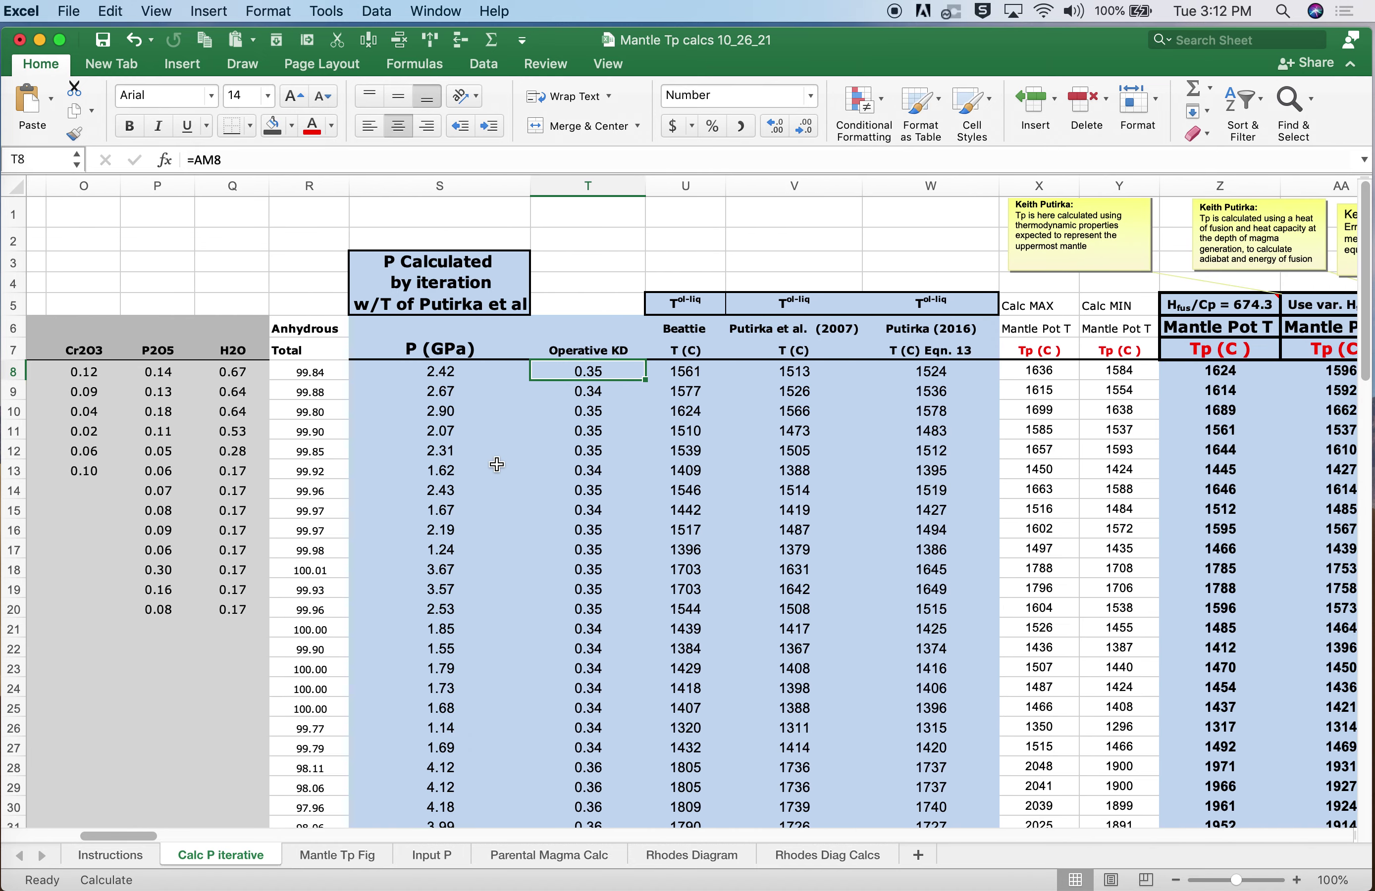
scroll(496, 464, right, 1)
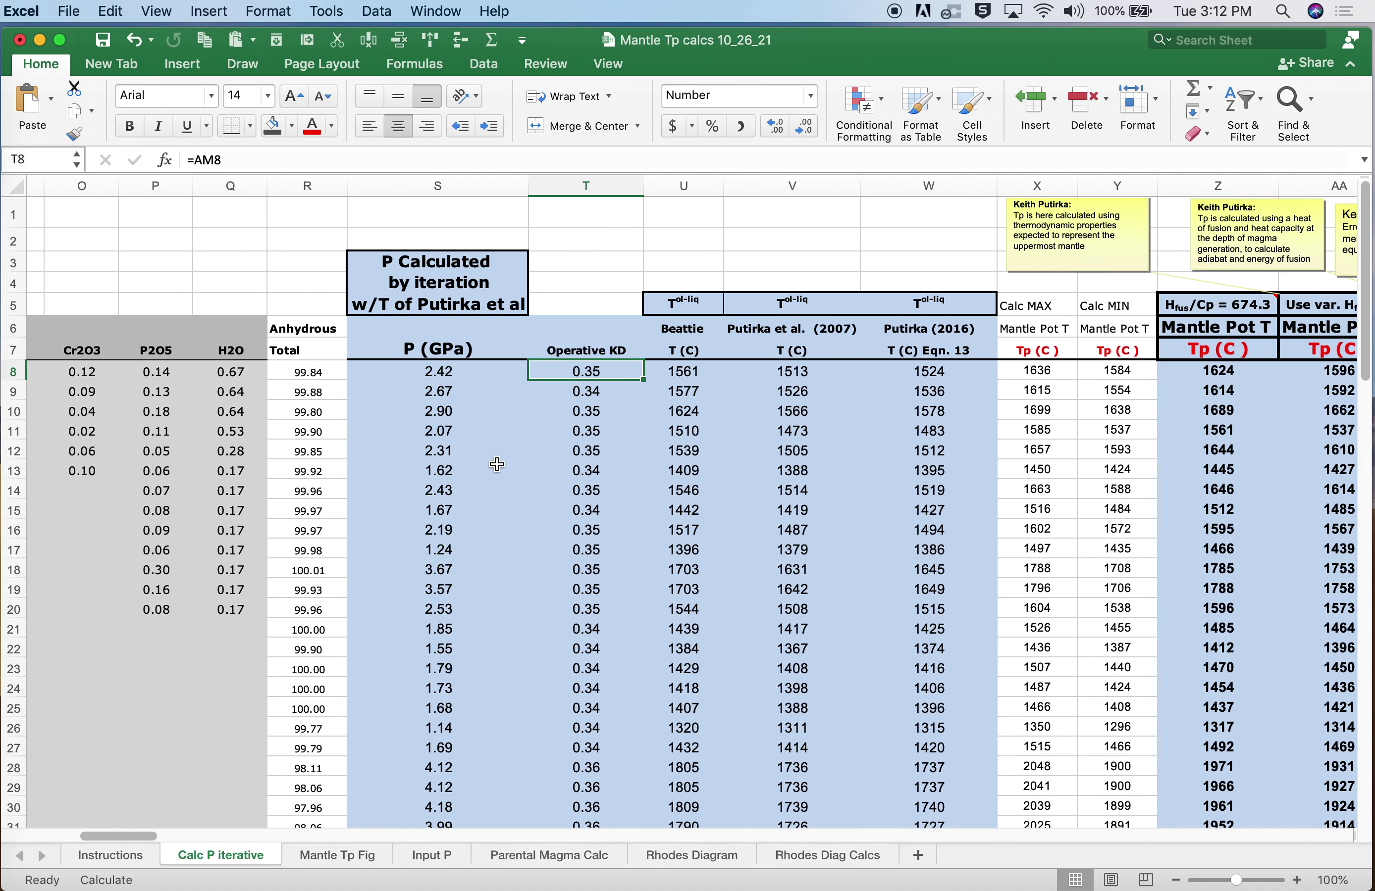
scroll(497, 464, right, 15)
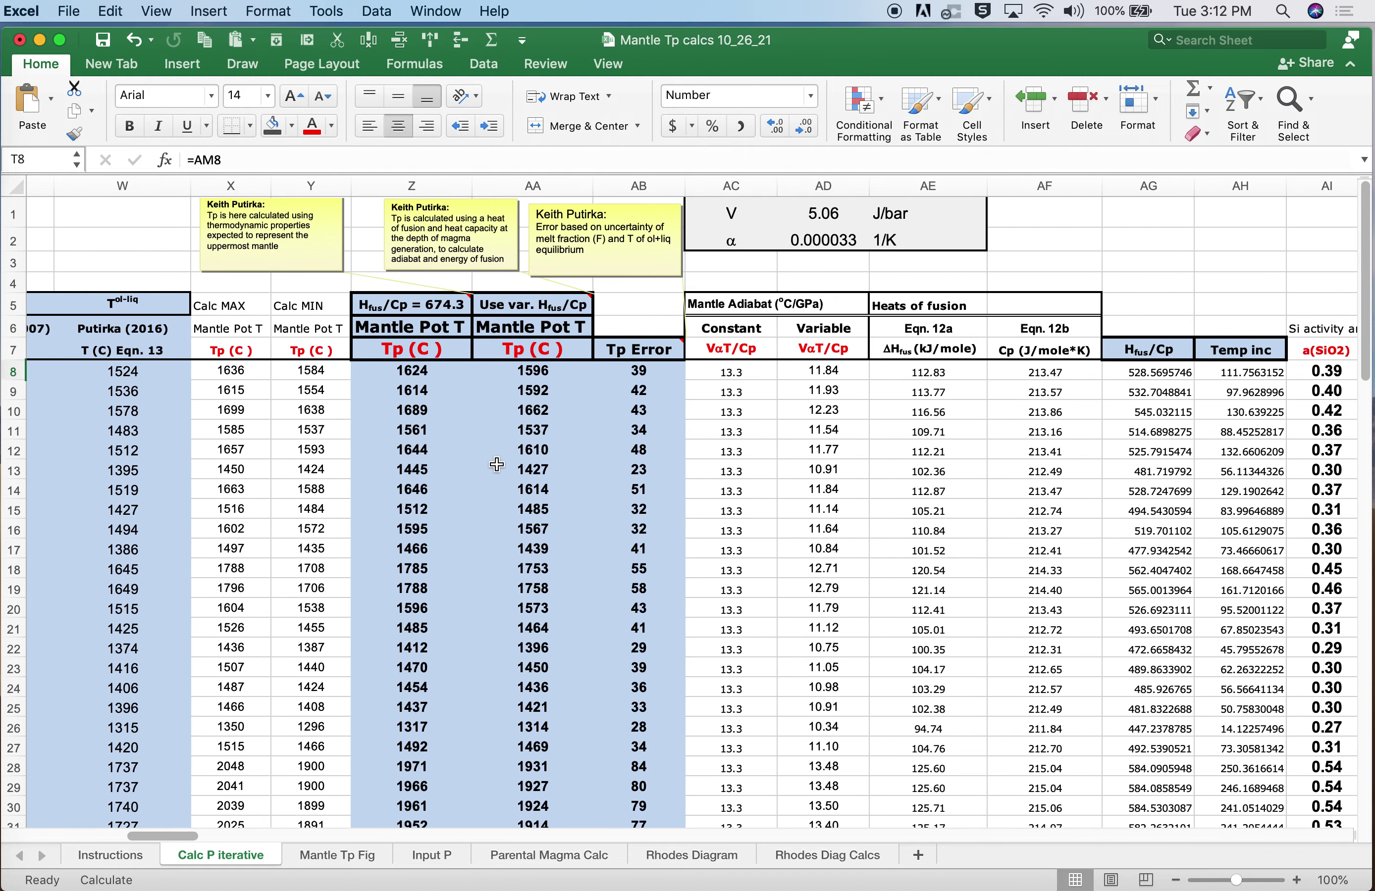
scroll(496, 464, right, 8)
click(1208, 375)
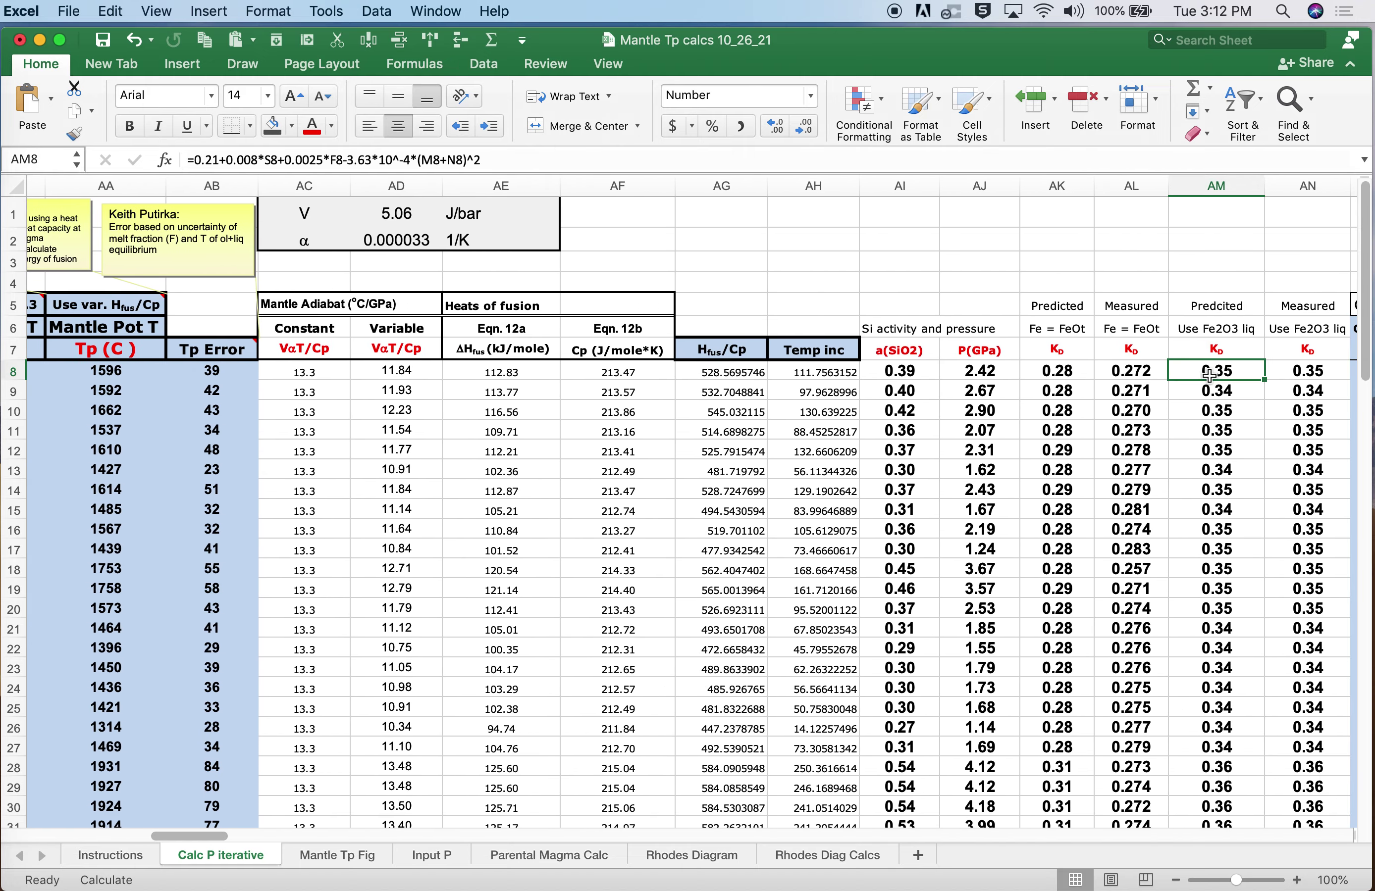
click(1050, 370)
scroll(717, 413, left, 1)
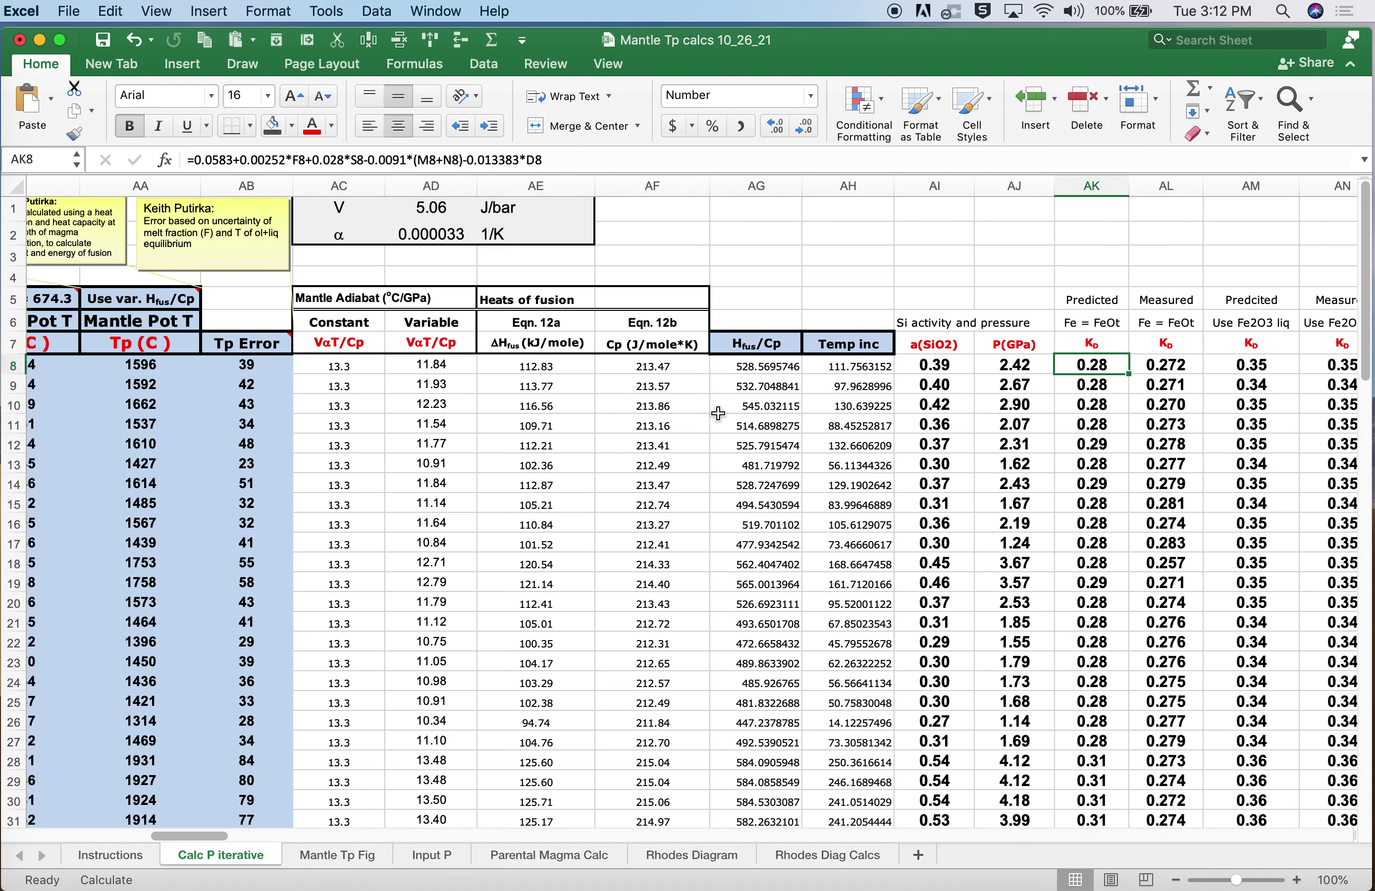
- Compare the Hawaiian olivine value in AT1 with the predicted olivine Fo formula for the Hawaii row in AT8
scroll(717, 413, right, 6)
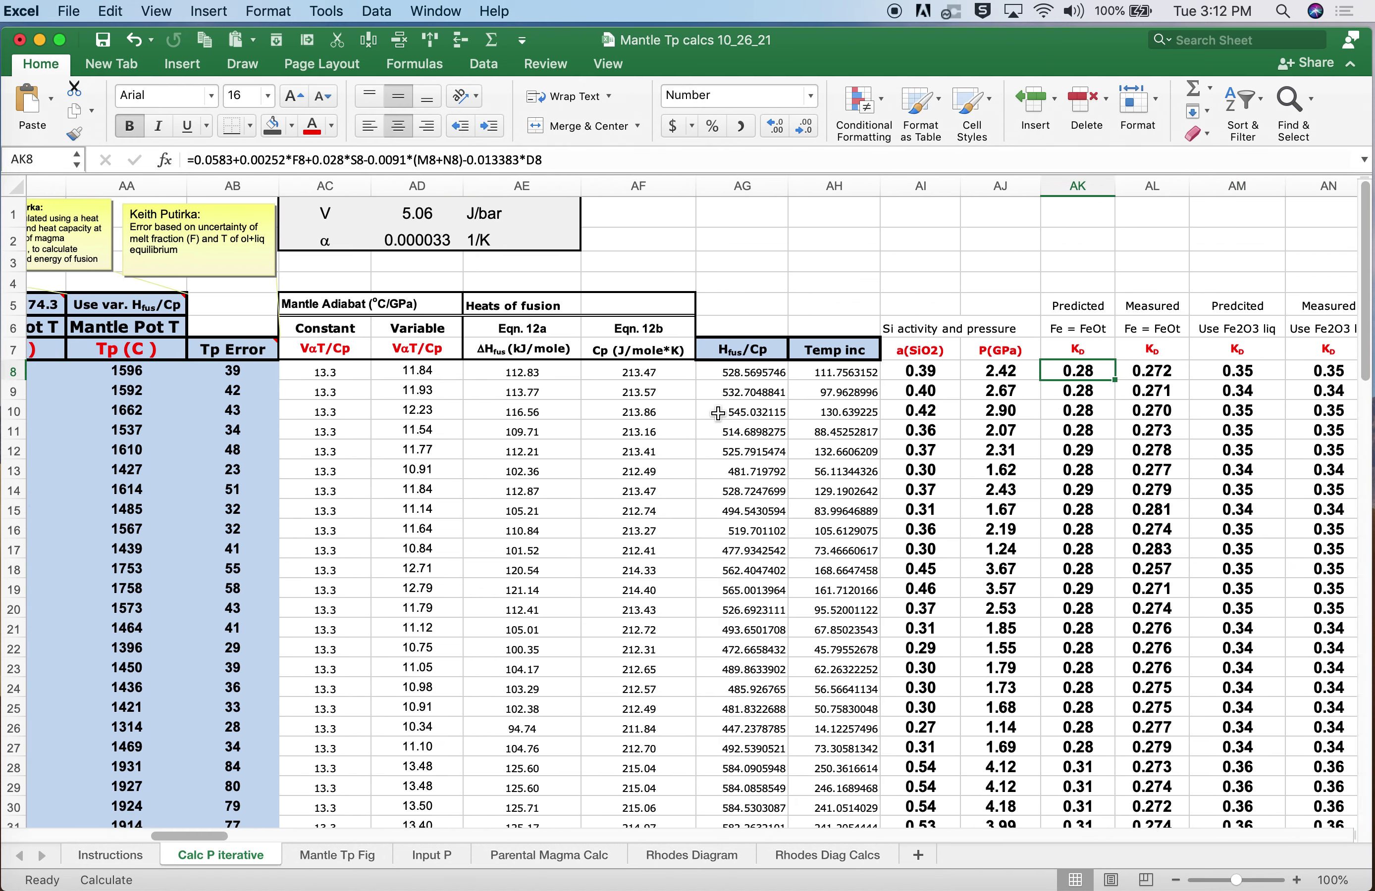
scroll(717, 412, right, 6)
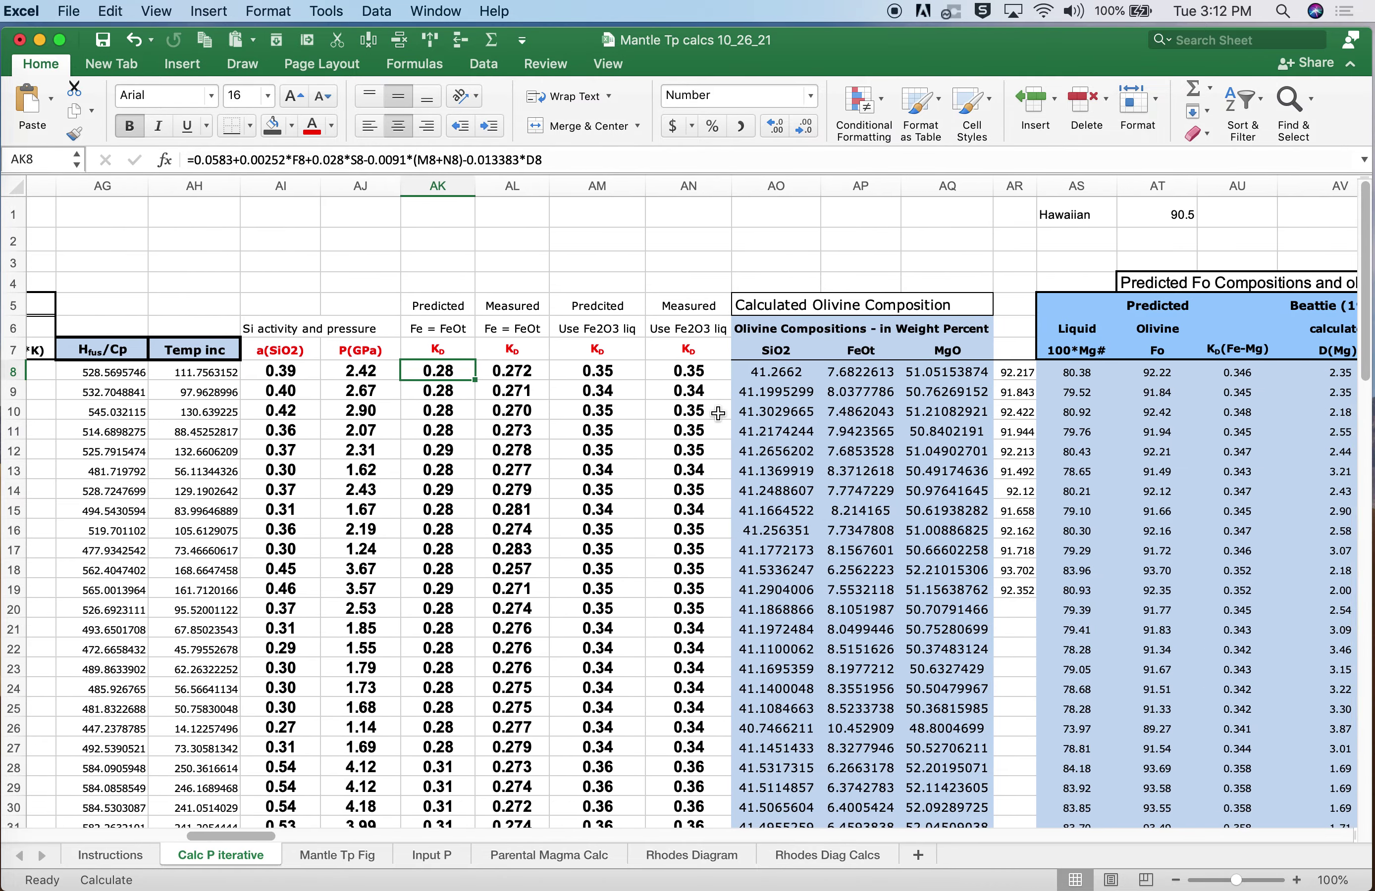
click(1020, 392)
click(1006, 215)
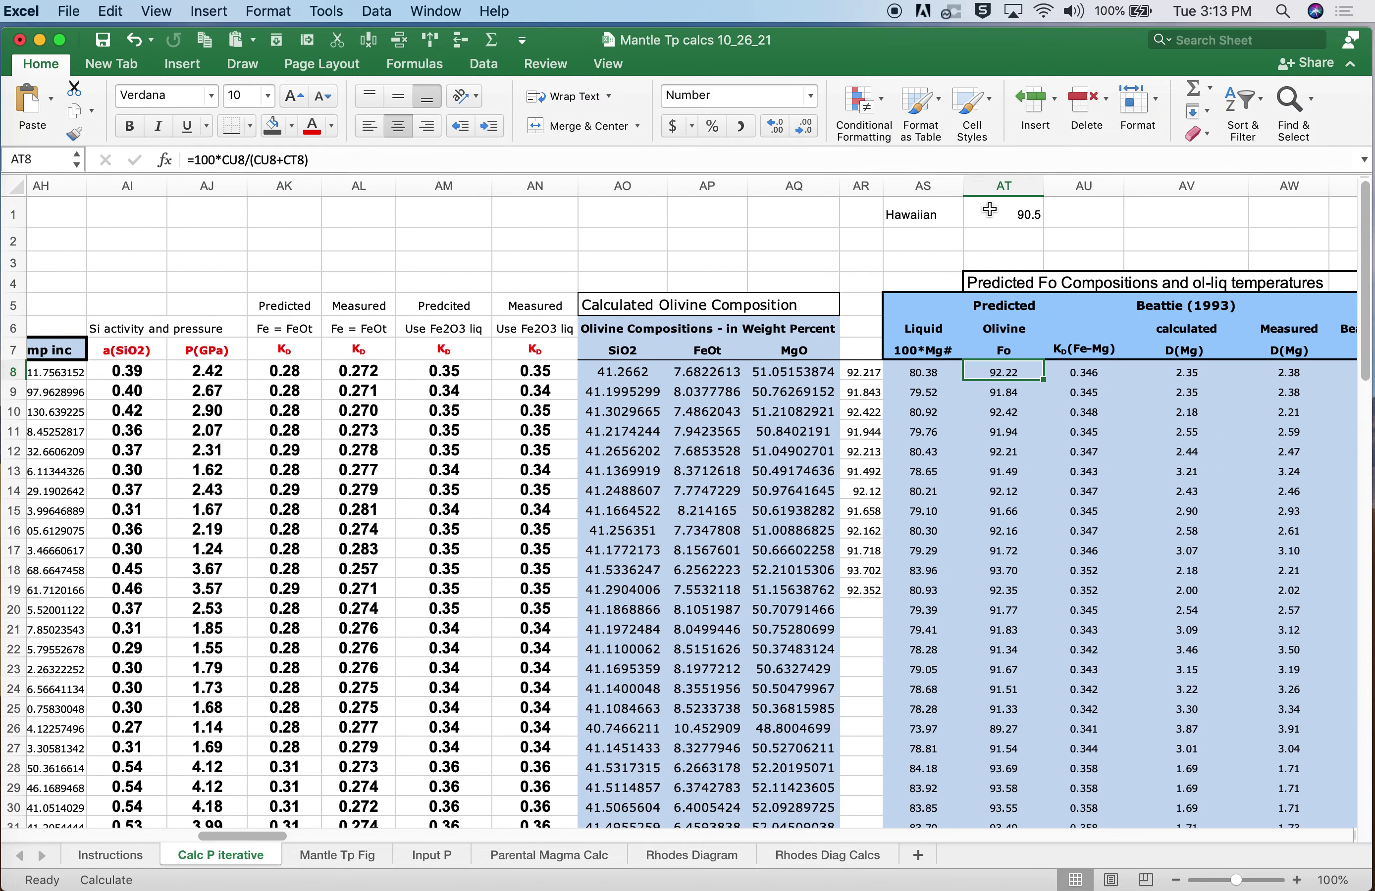
click(921, 215)
drag(921, 216, 979, 217)
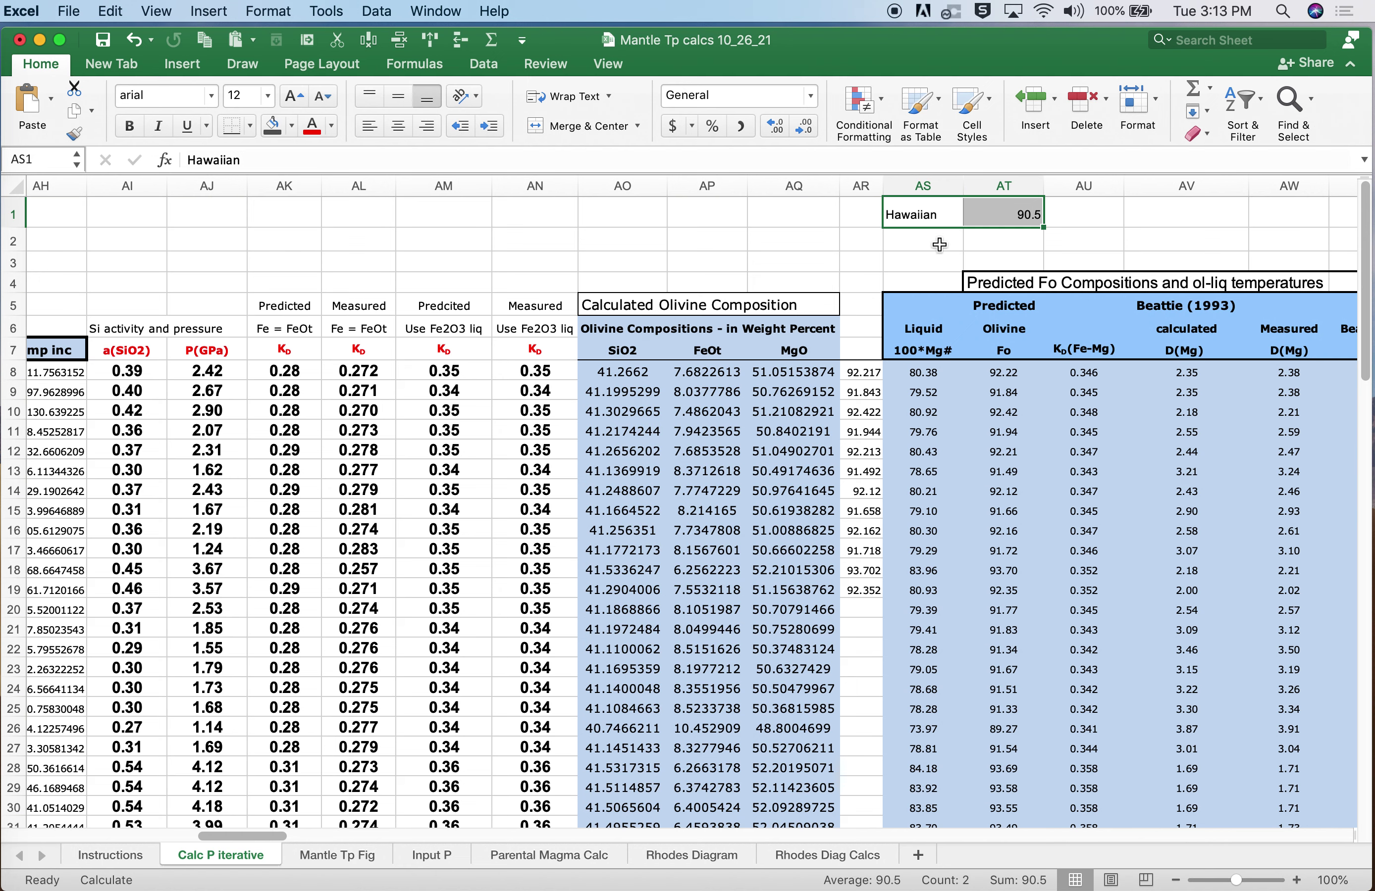
click(1021, 219)
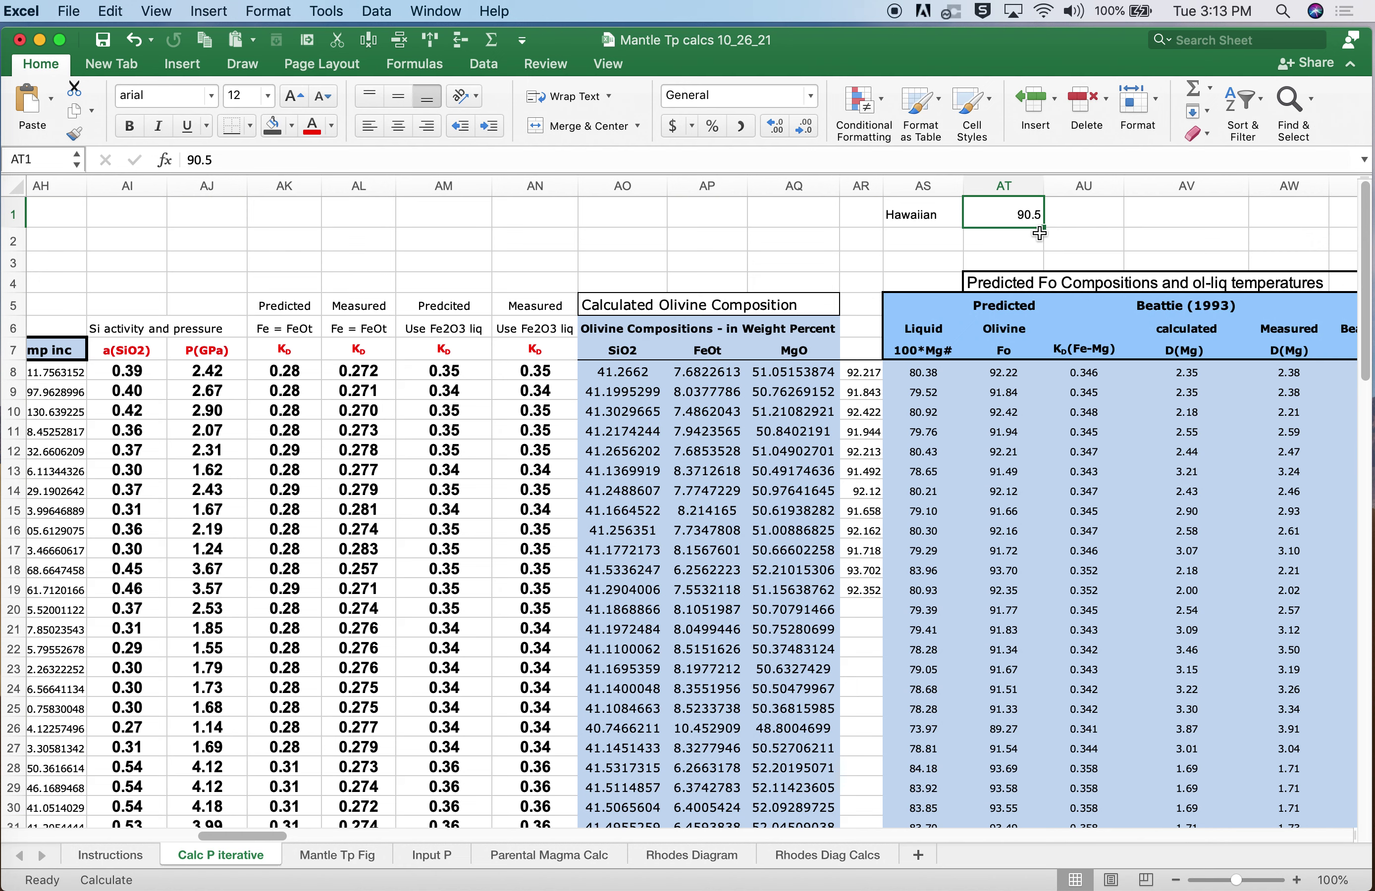
click(1004, 375)
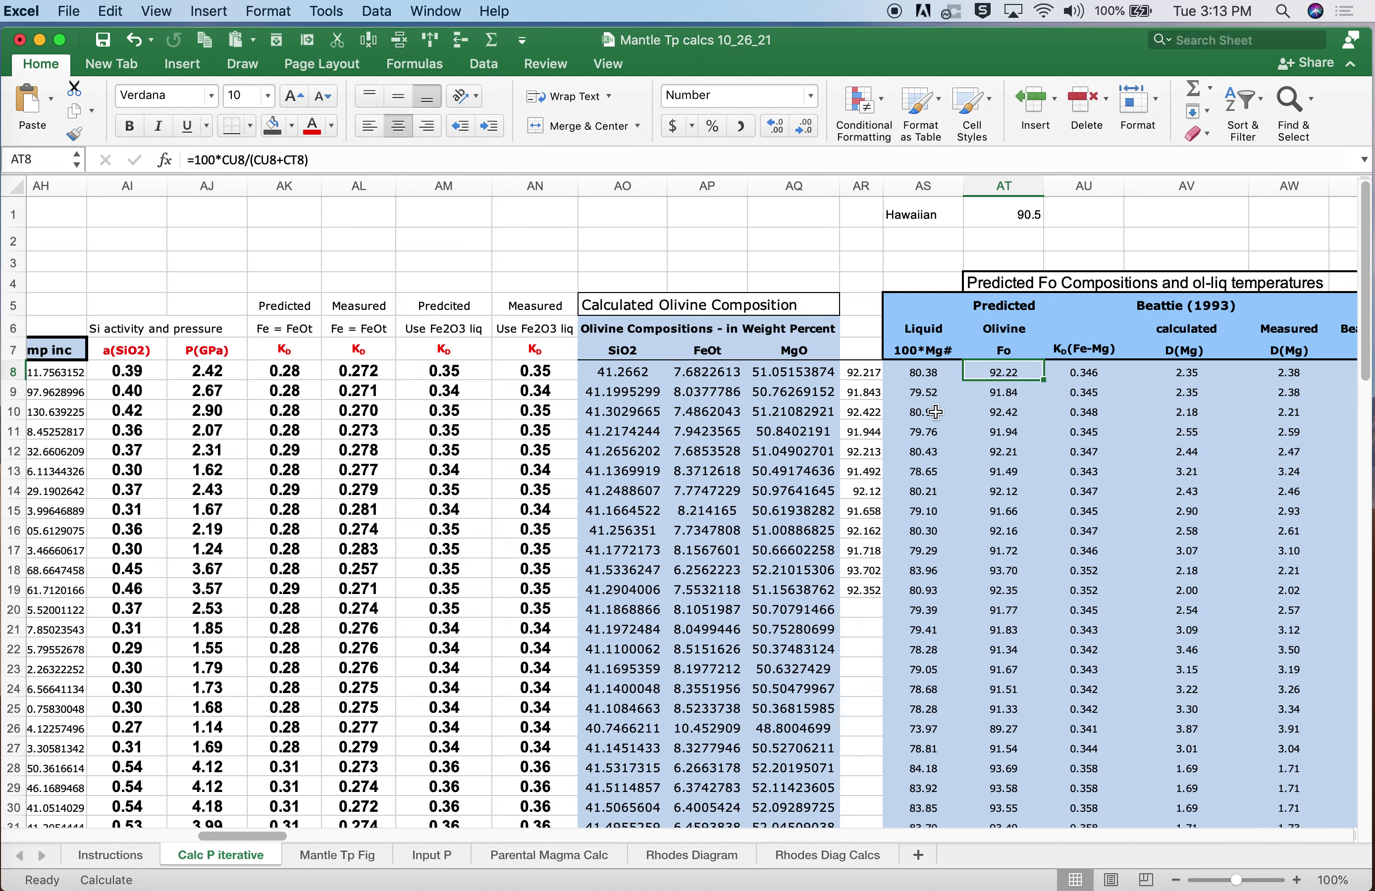
- Copy the Hawaii row's liquid composition from SiO2 to P2O5, cells F8 to P8
scroll(934, 412, left, 20)
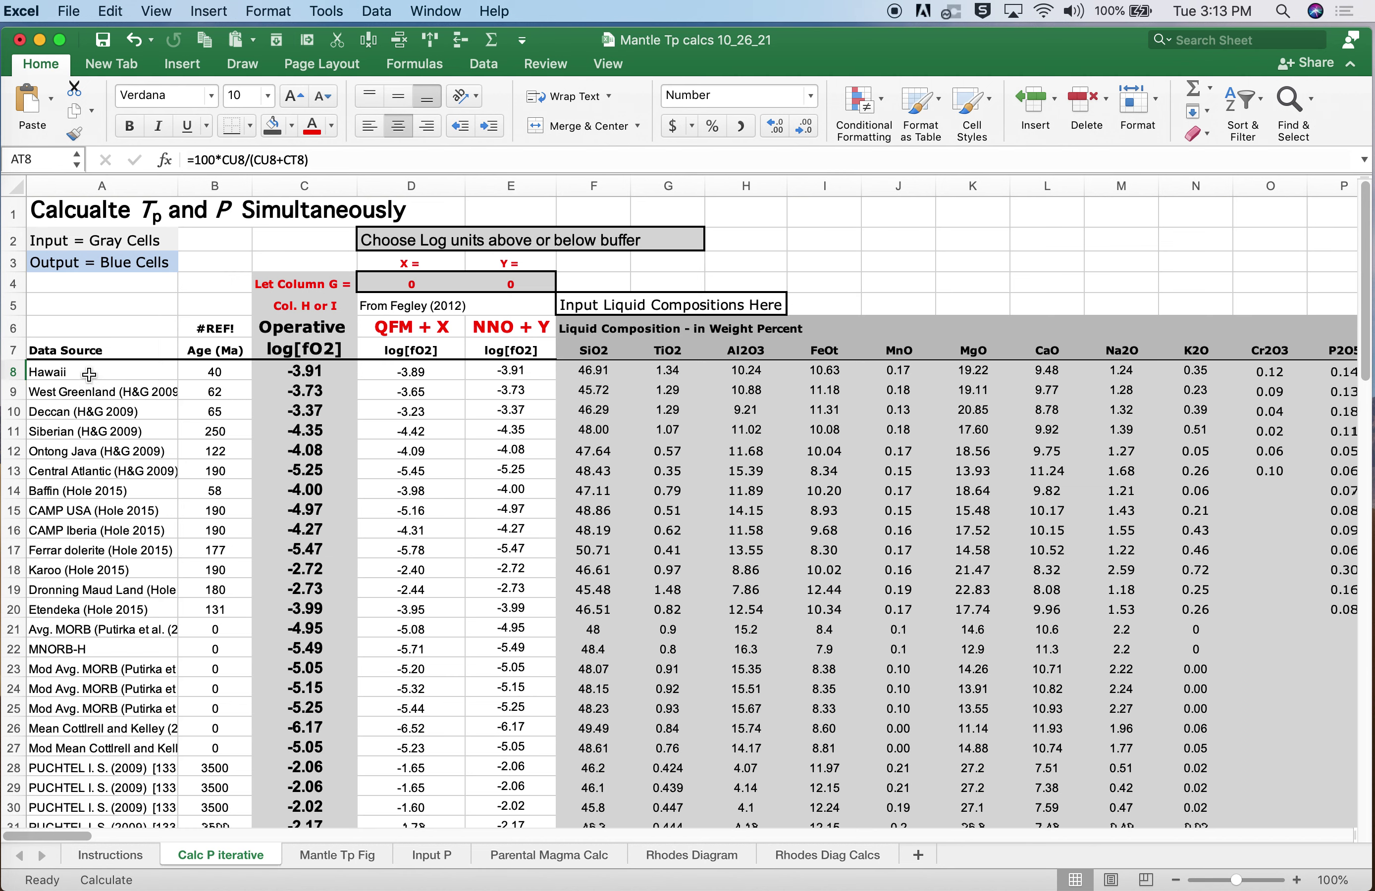
click(80, 369)
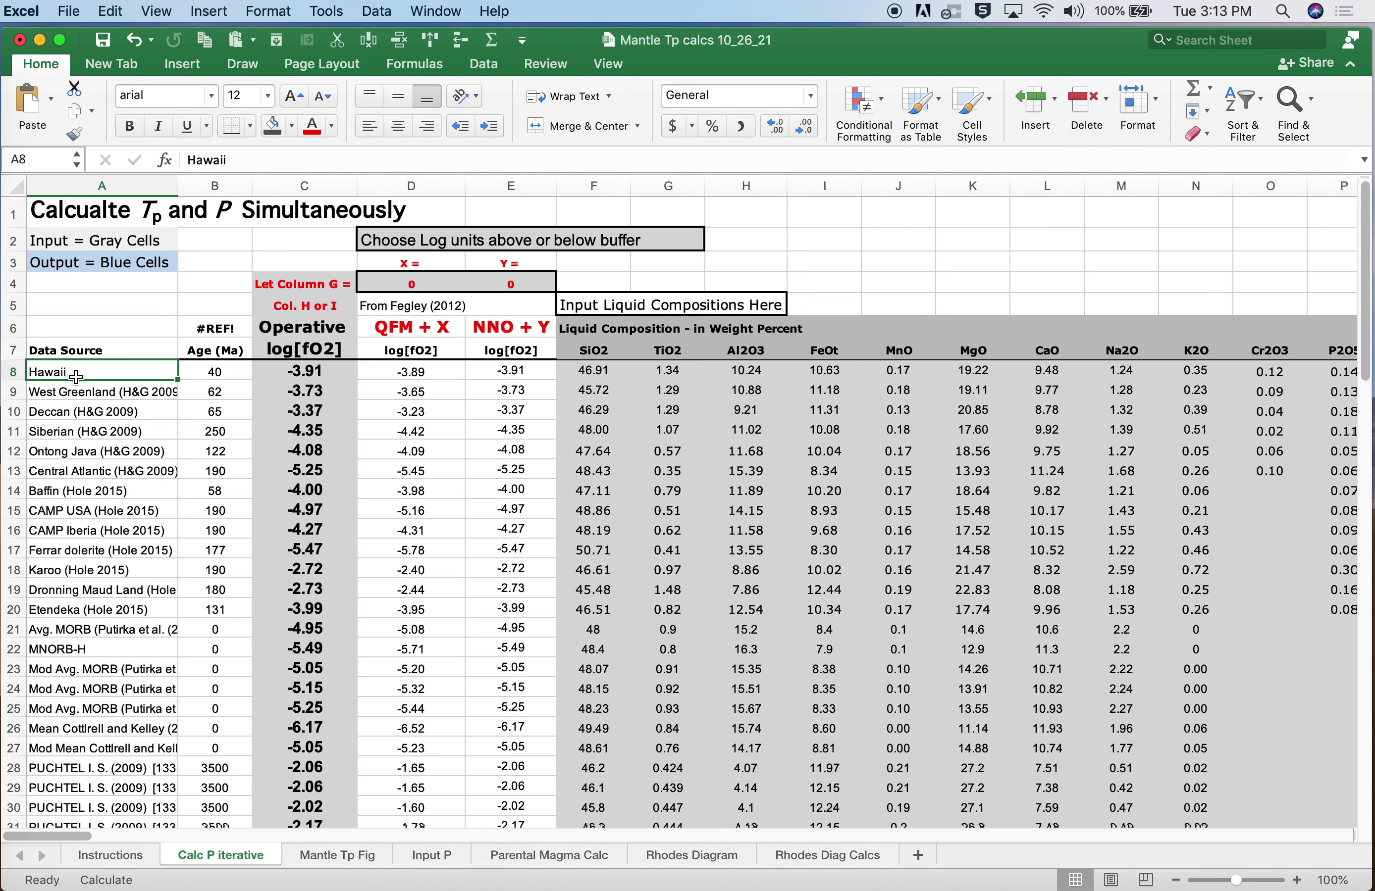
click(595, 373)
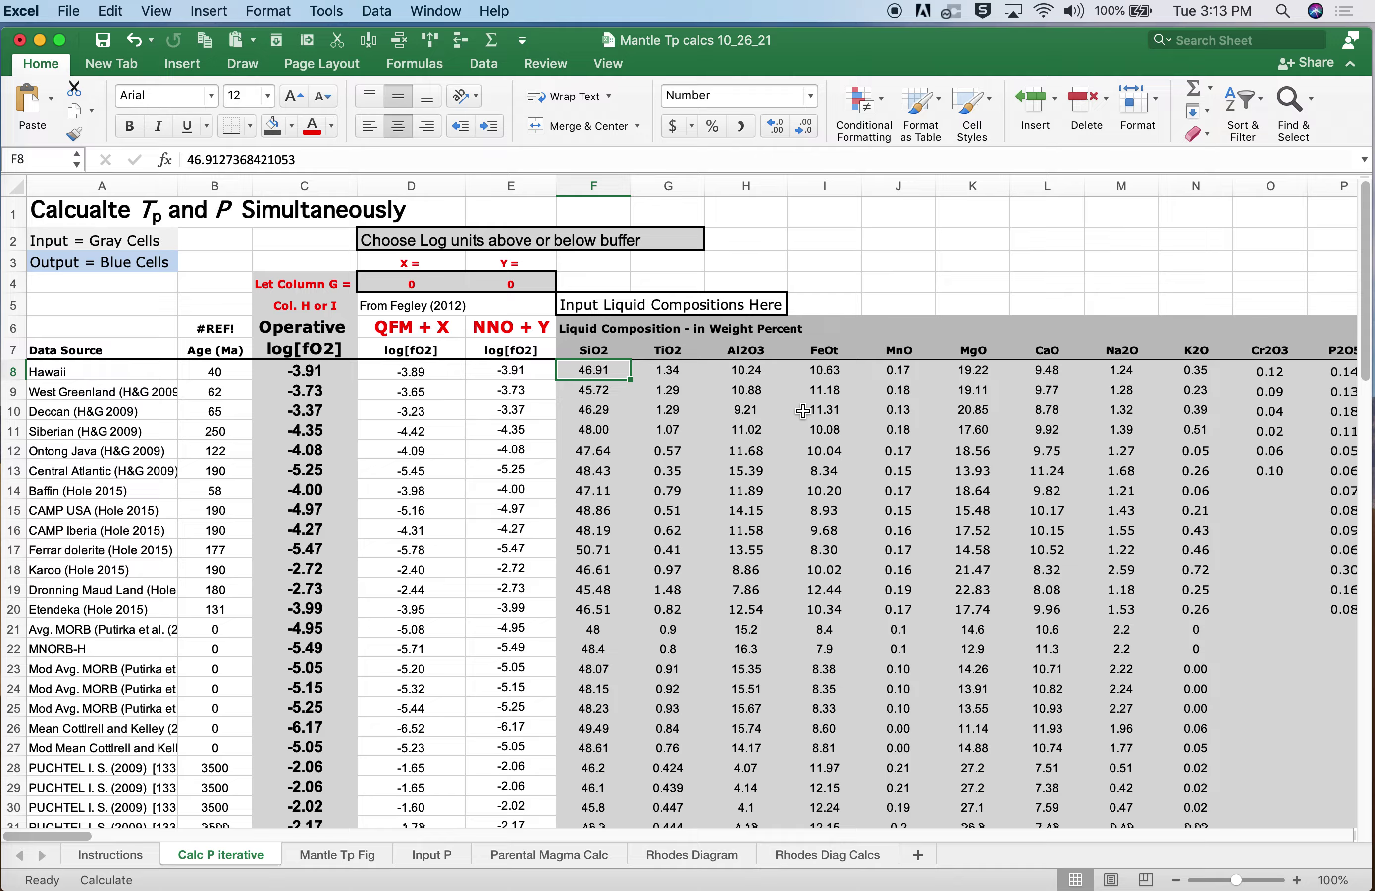
scroll(906, 373, right, 8)
shift+click(906, 374)
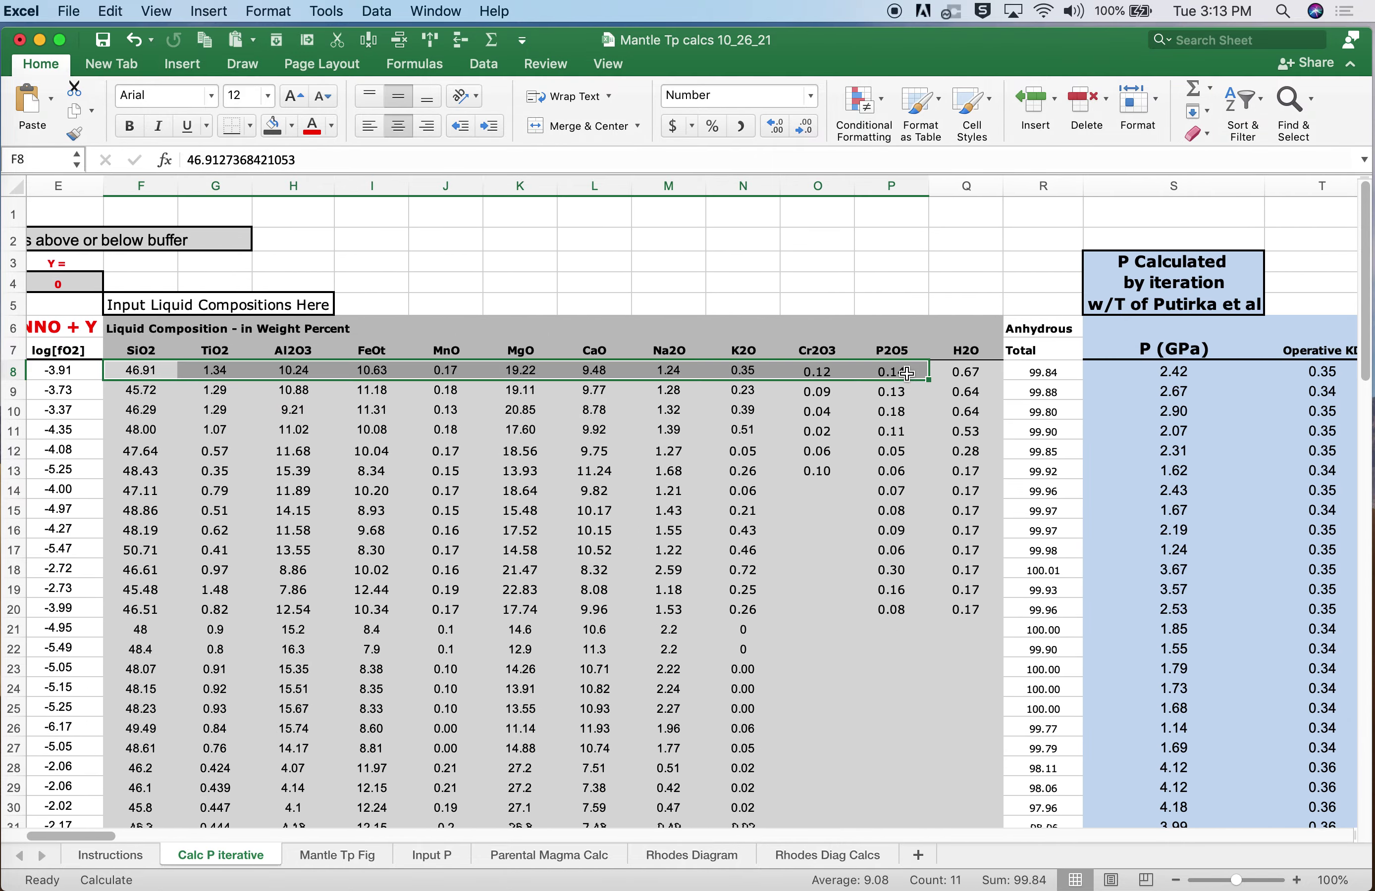
click(204, 39)
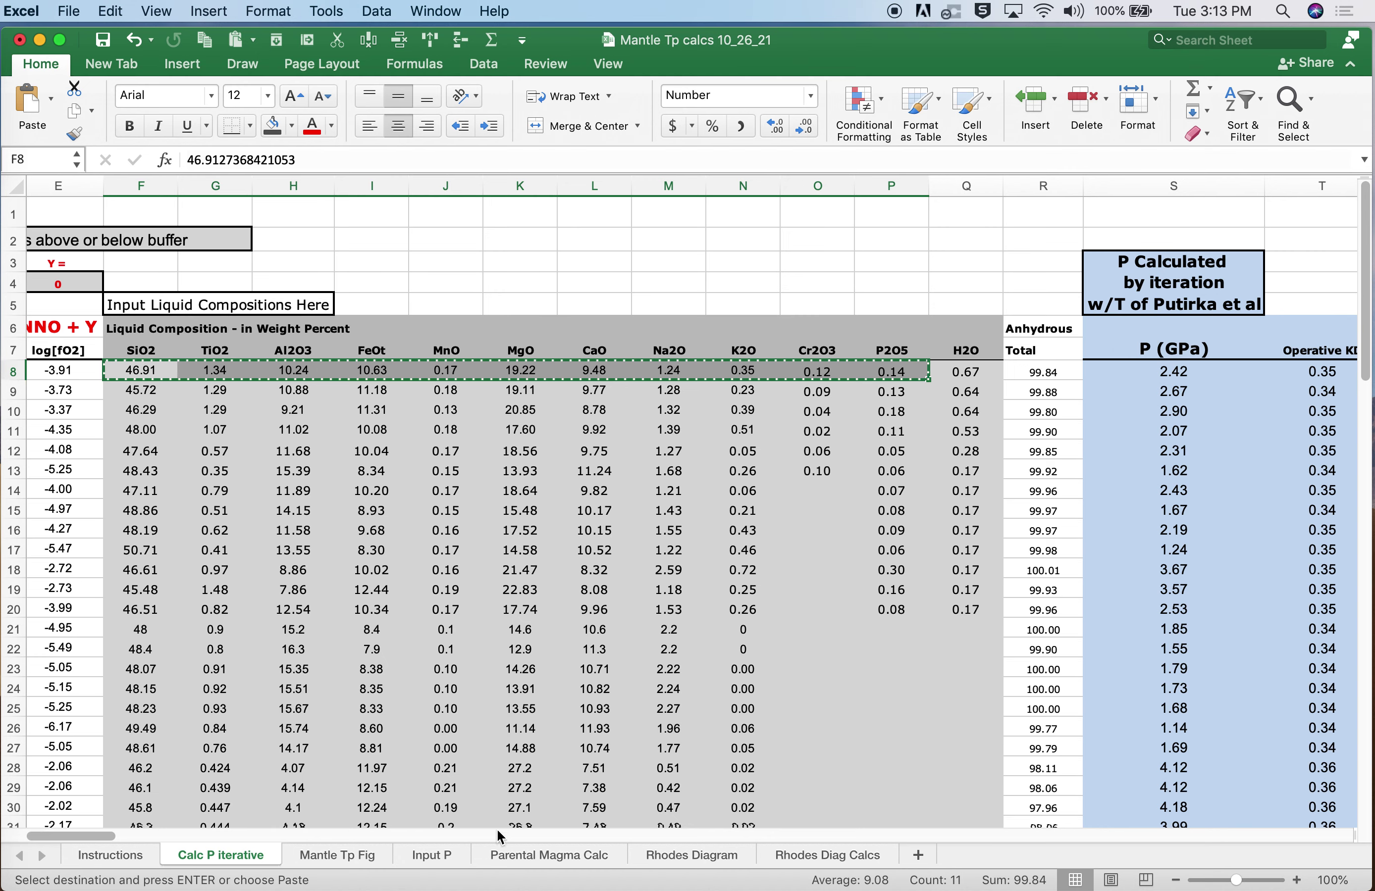
- Paste the copied Hawaii composition as values into the starting liquid composition from D15 on the Parental Magma Calc sheet
click(556, 859)
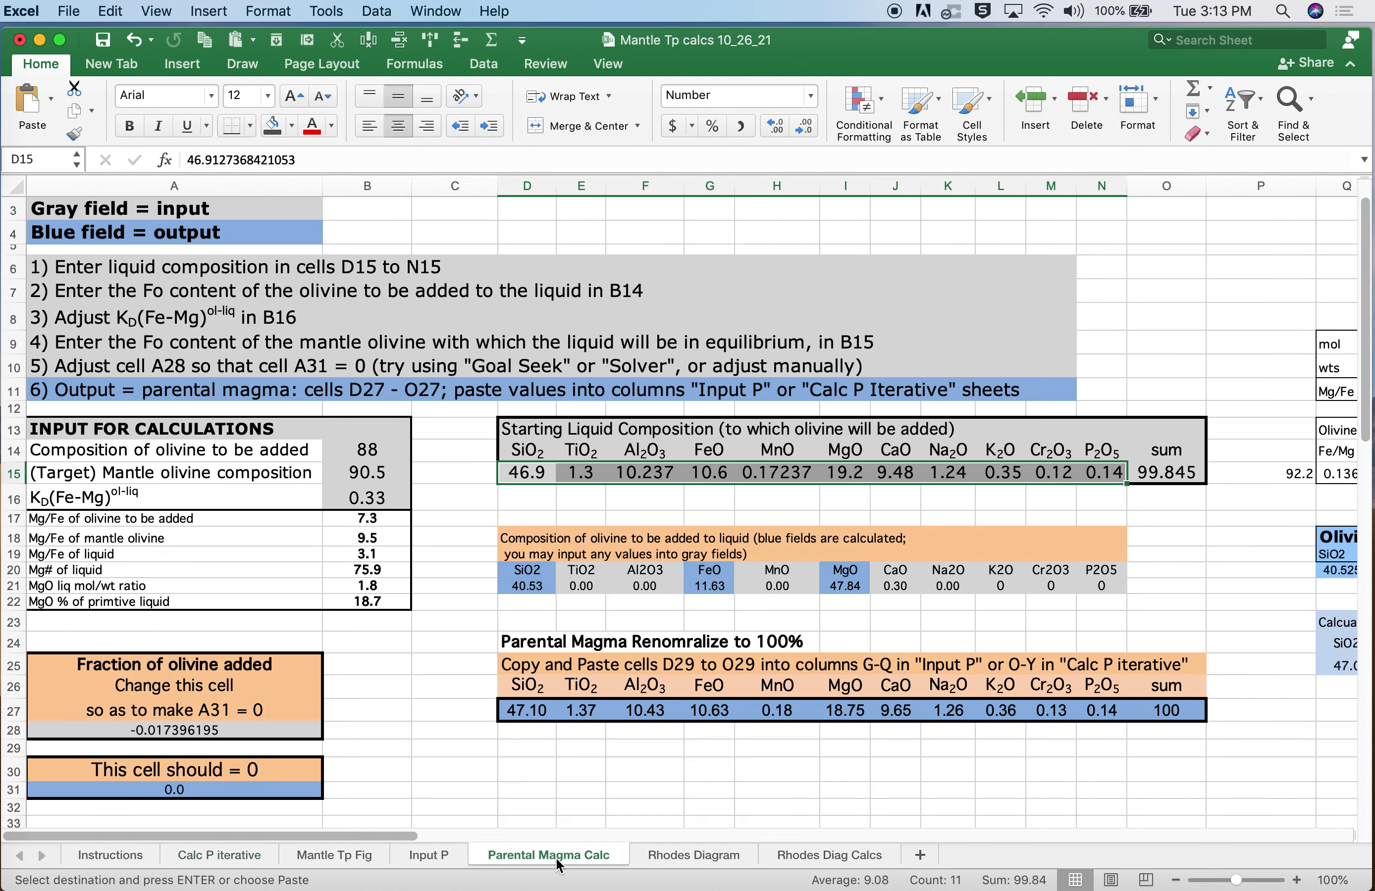
click(520, 473)
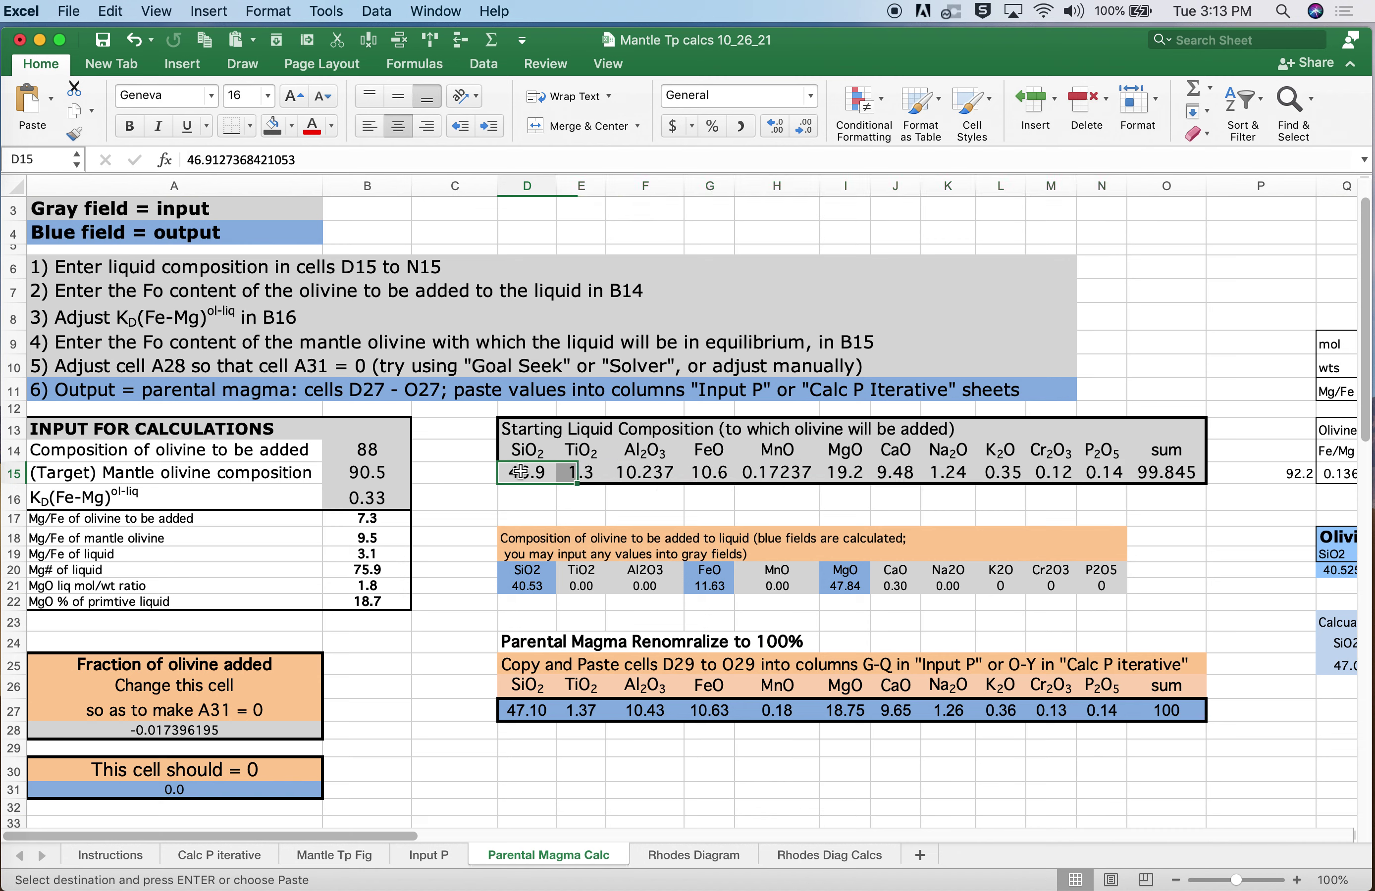
click(118, 8)
click(142, 151)
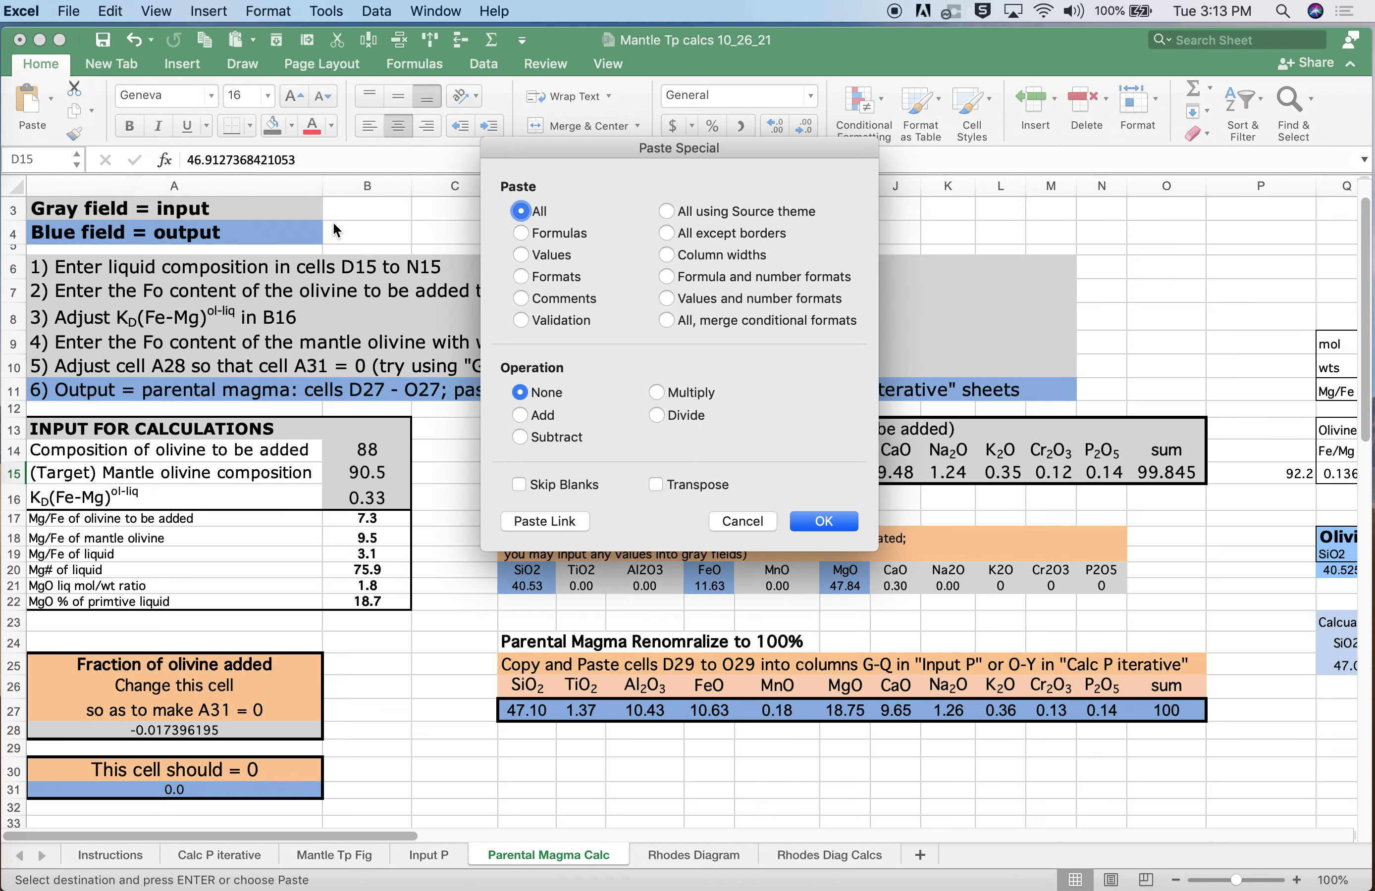
click(529, 255)
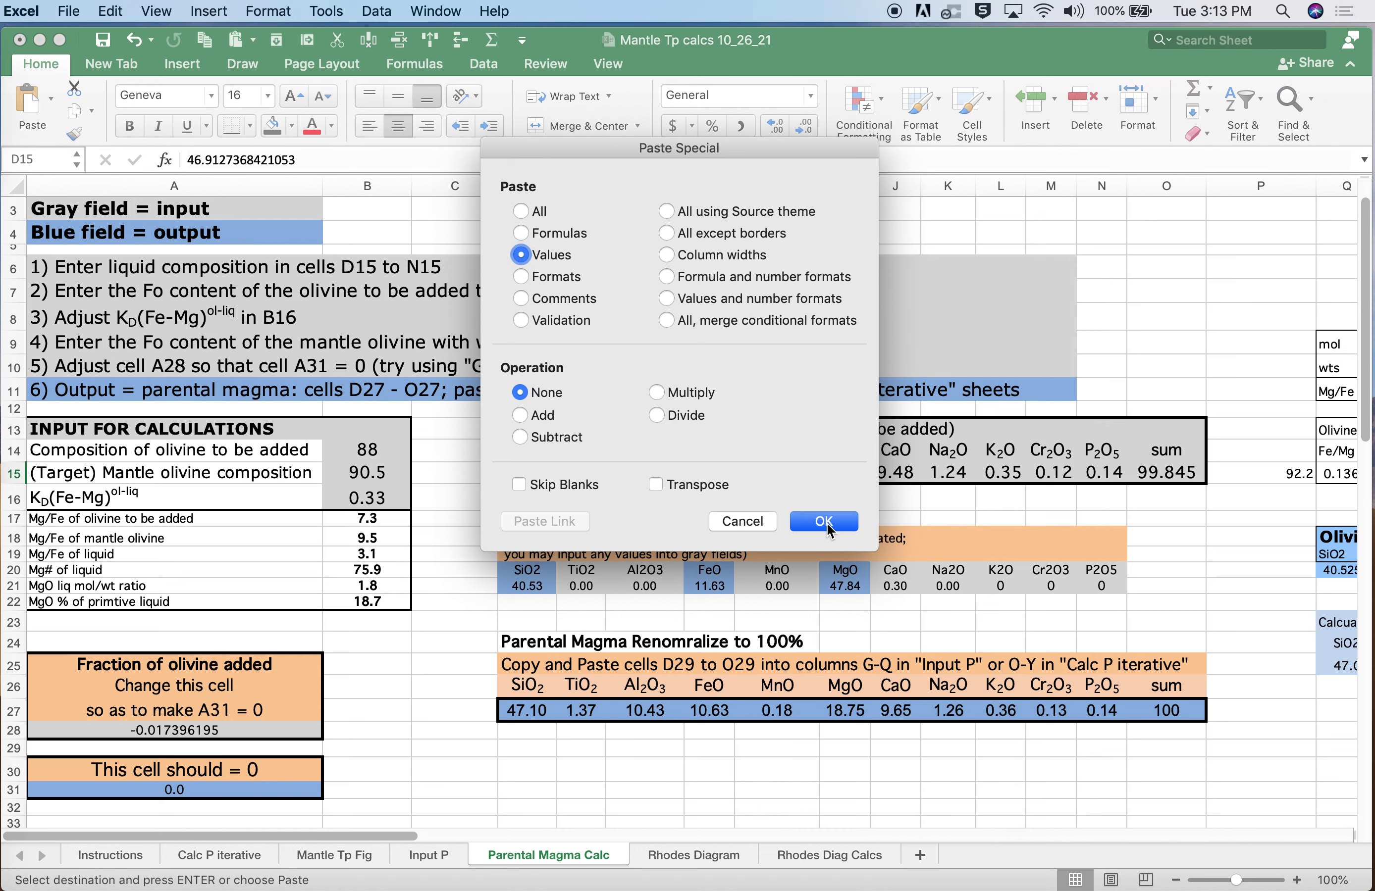
click(824, 521)
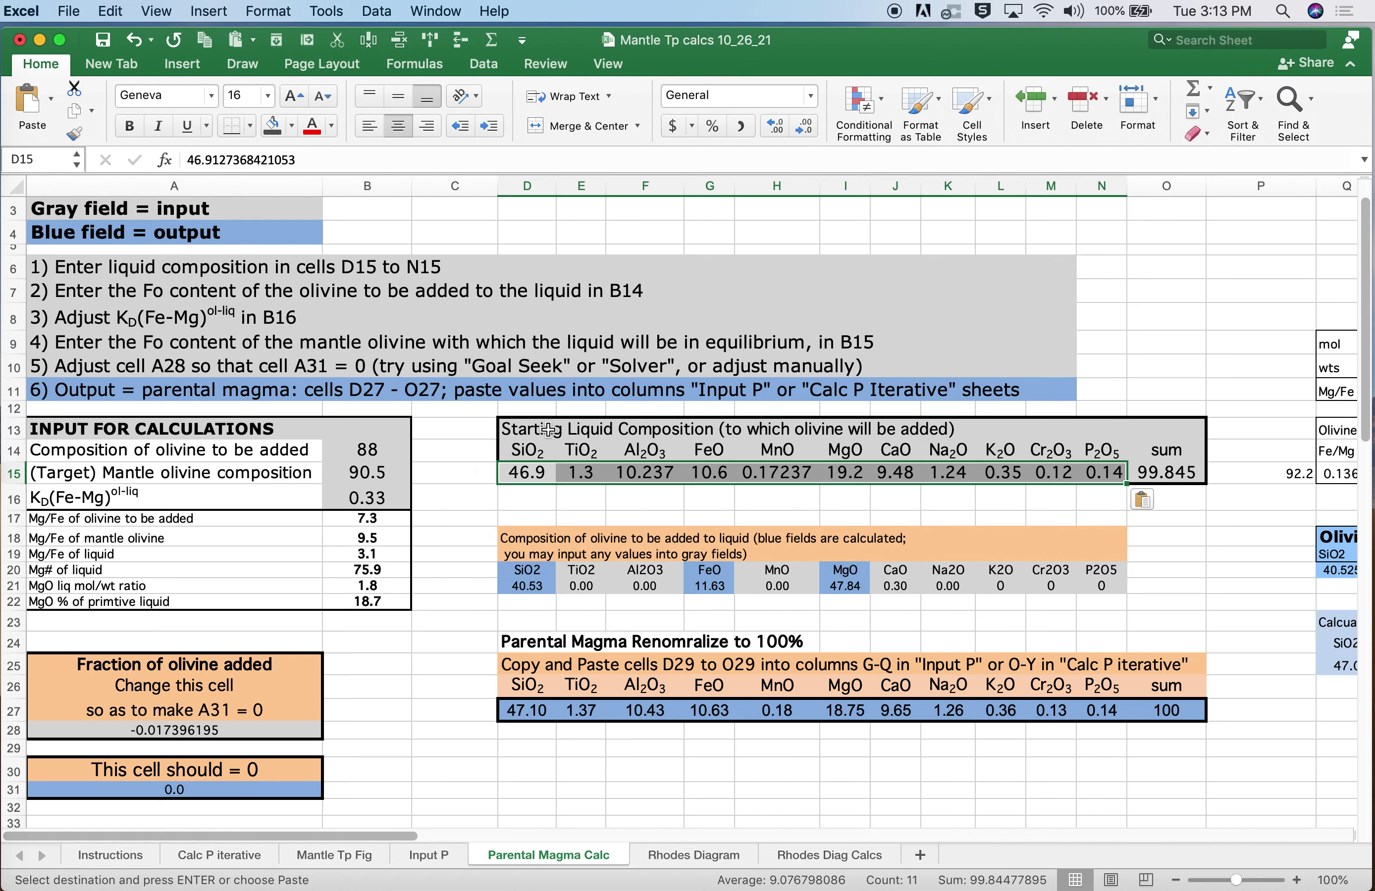
- Set the composition of the olivine to be added in B14 to 87
click(373, 451)
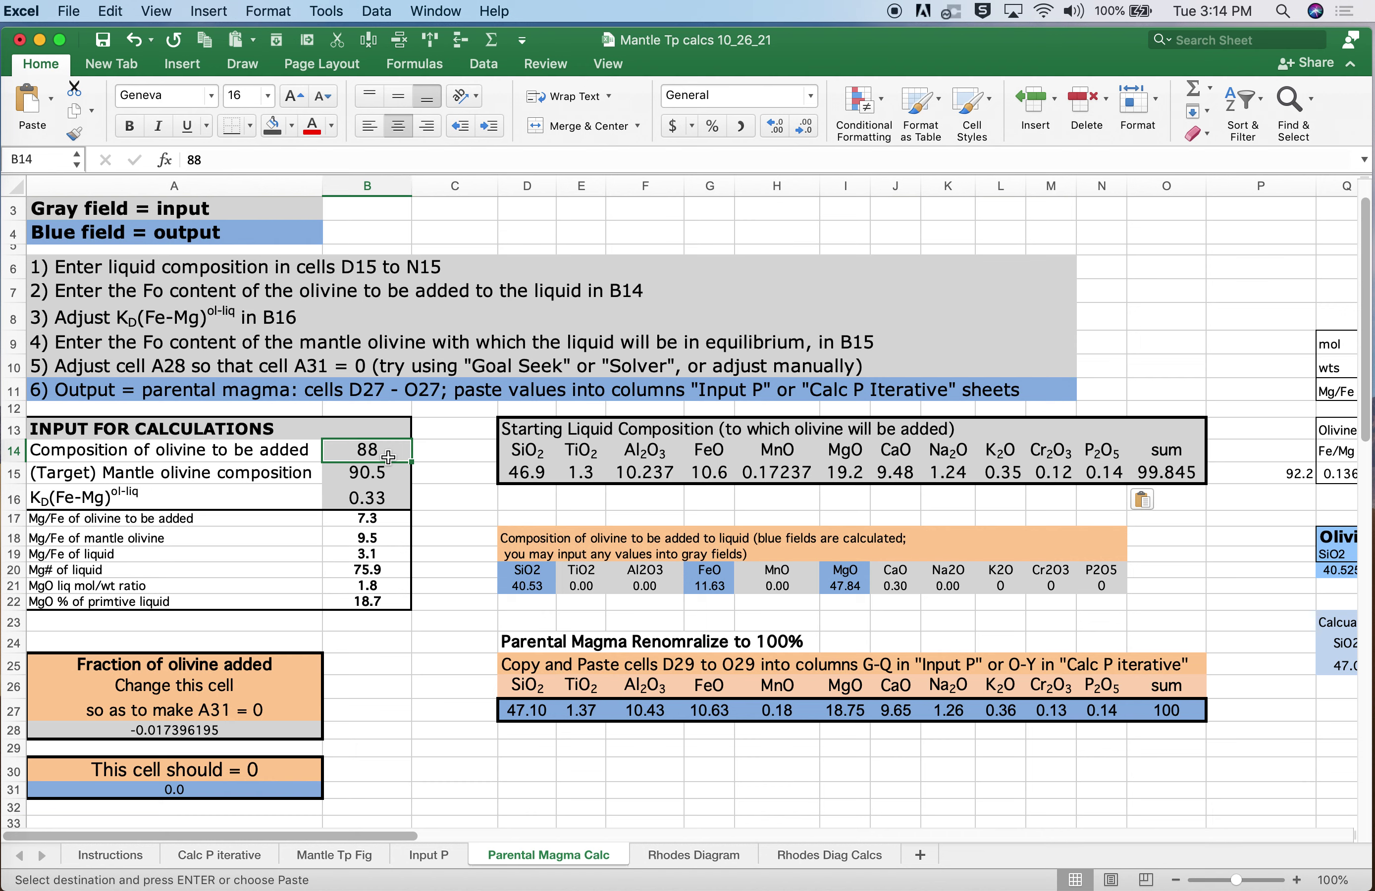
text(87)
key(Return)
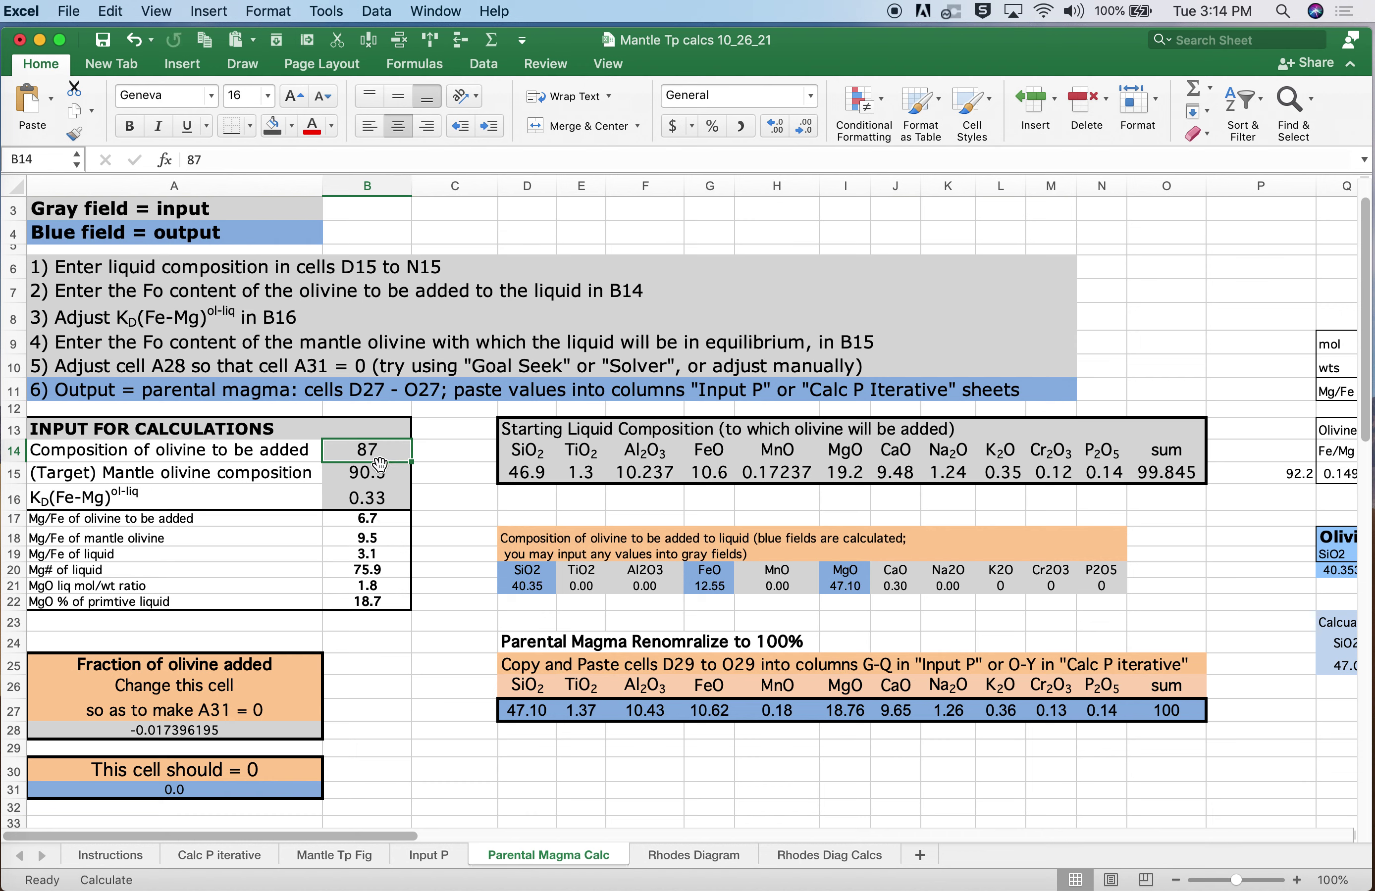
- Try 92 and 89.9 as the target mantle olivine composition in B15, and set it back to 90.5
click(381, 475)
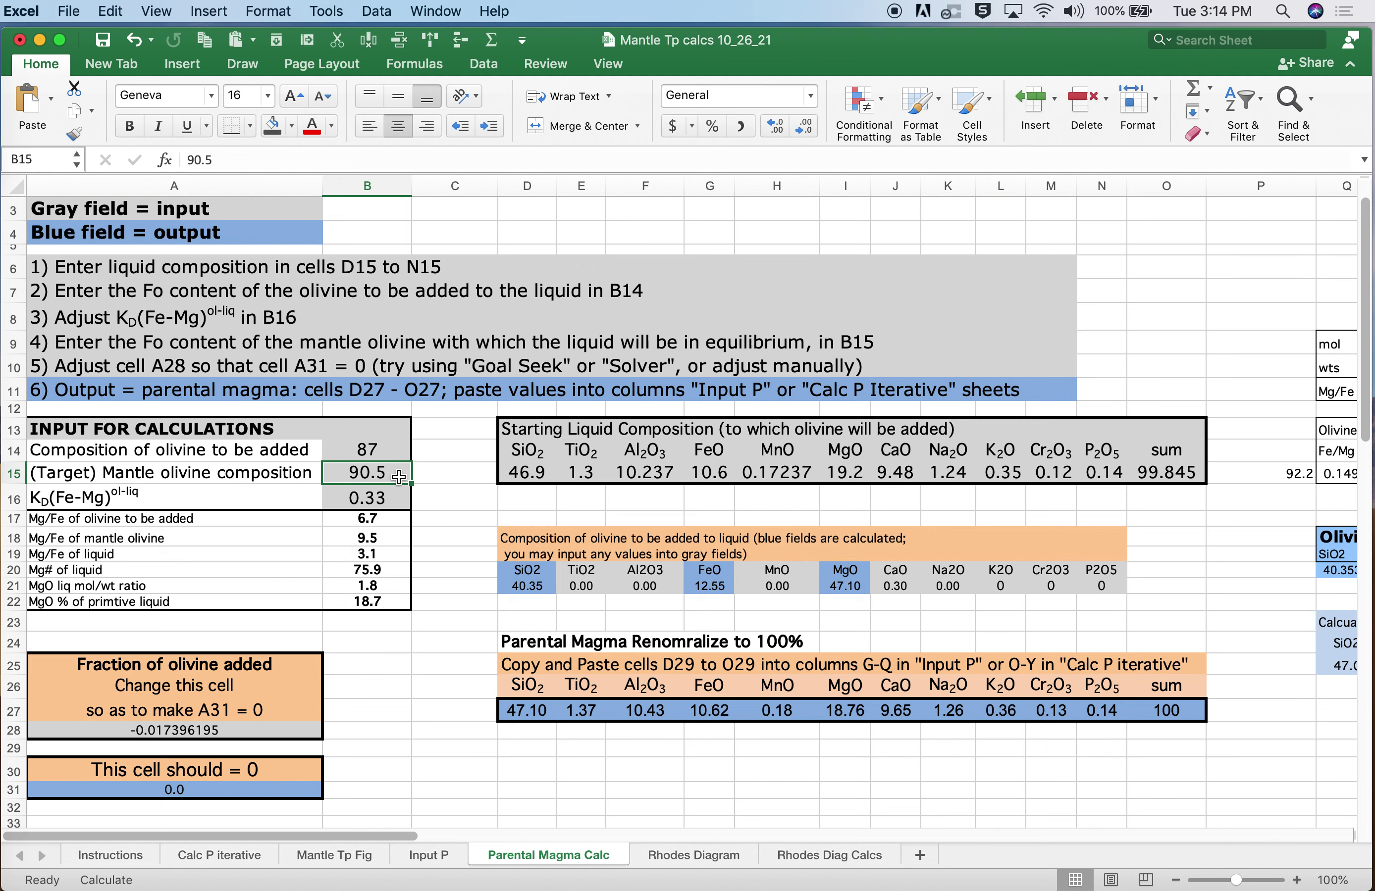
text(92)
key(Return)
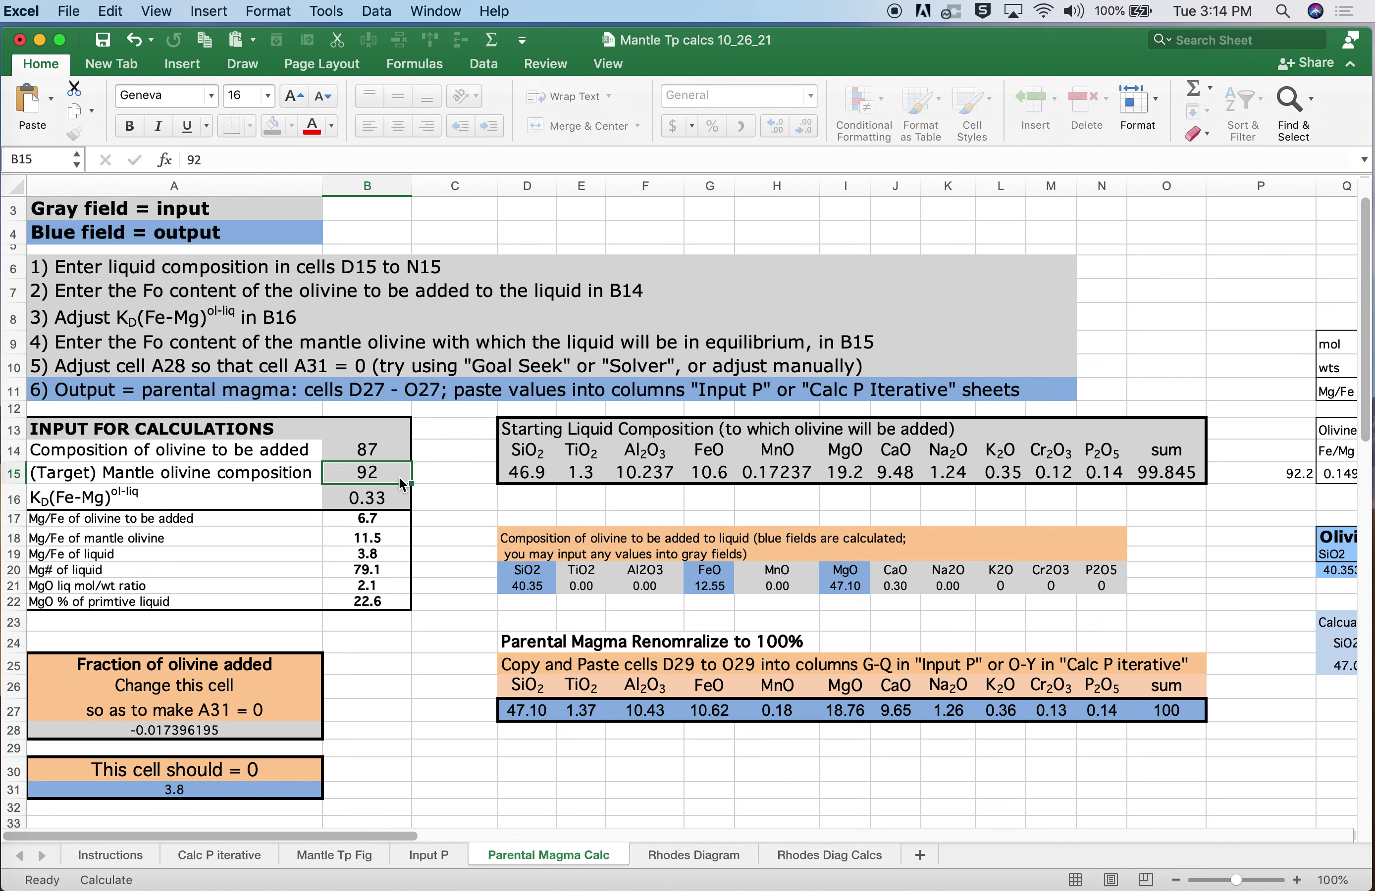
text(89.9)
key(Return)
text(90.5)
key(Return)
click(375, 498)
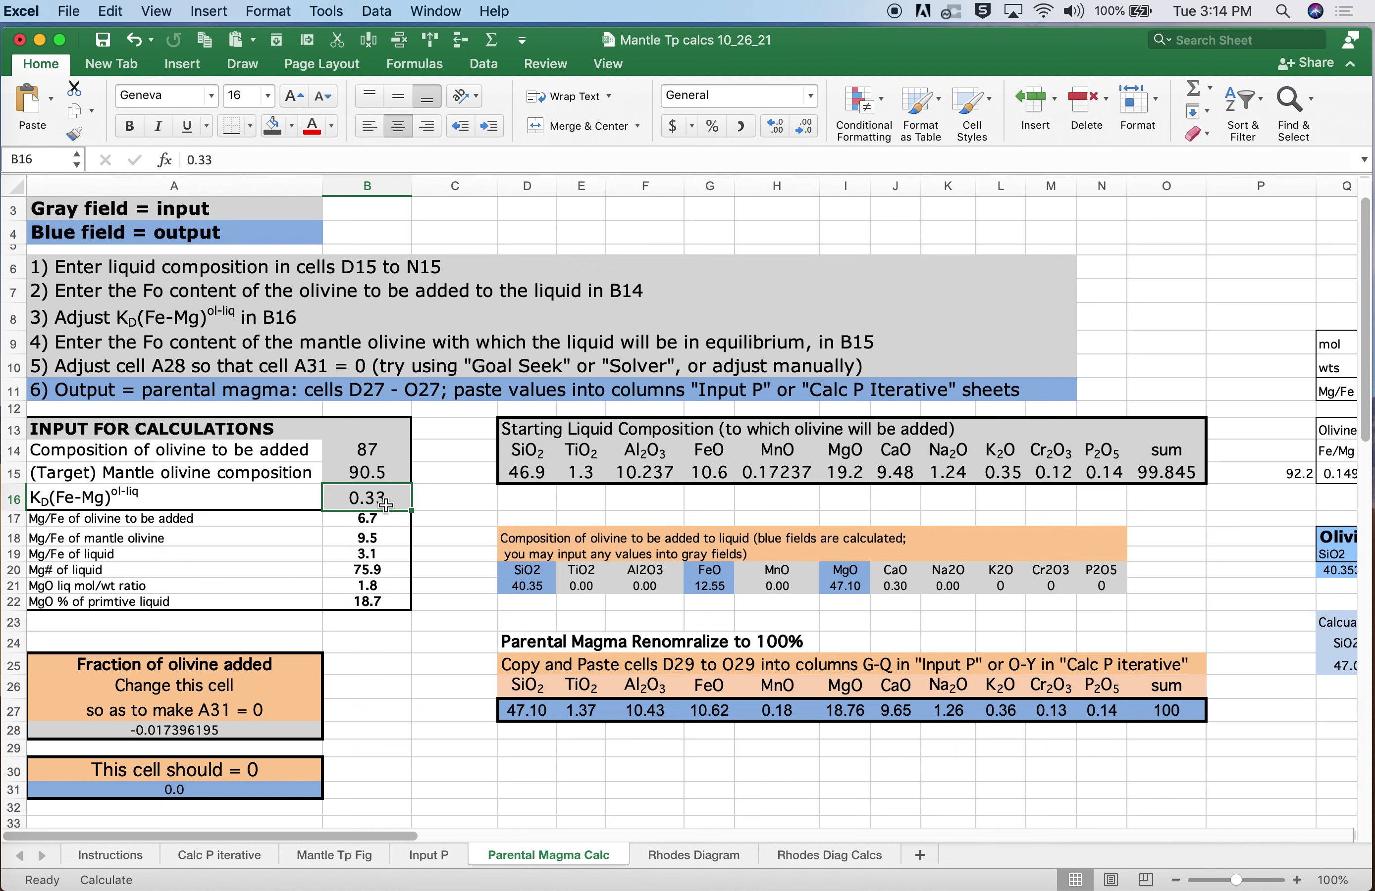
- Set KD(Fe-Mg) in B16 to 0.346 and the composition of the olivine to be added in B14 to 88
text(.346)
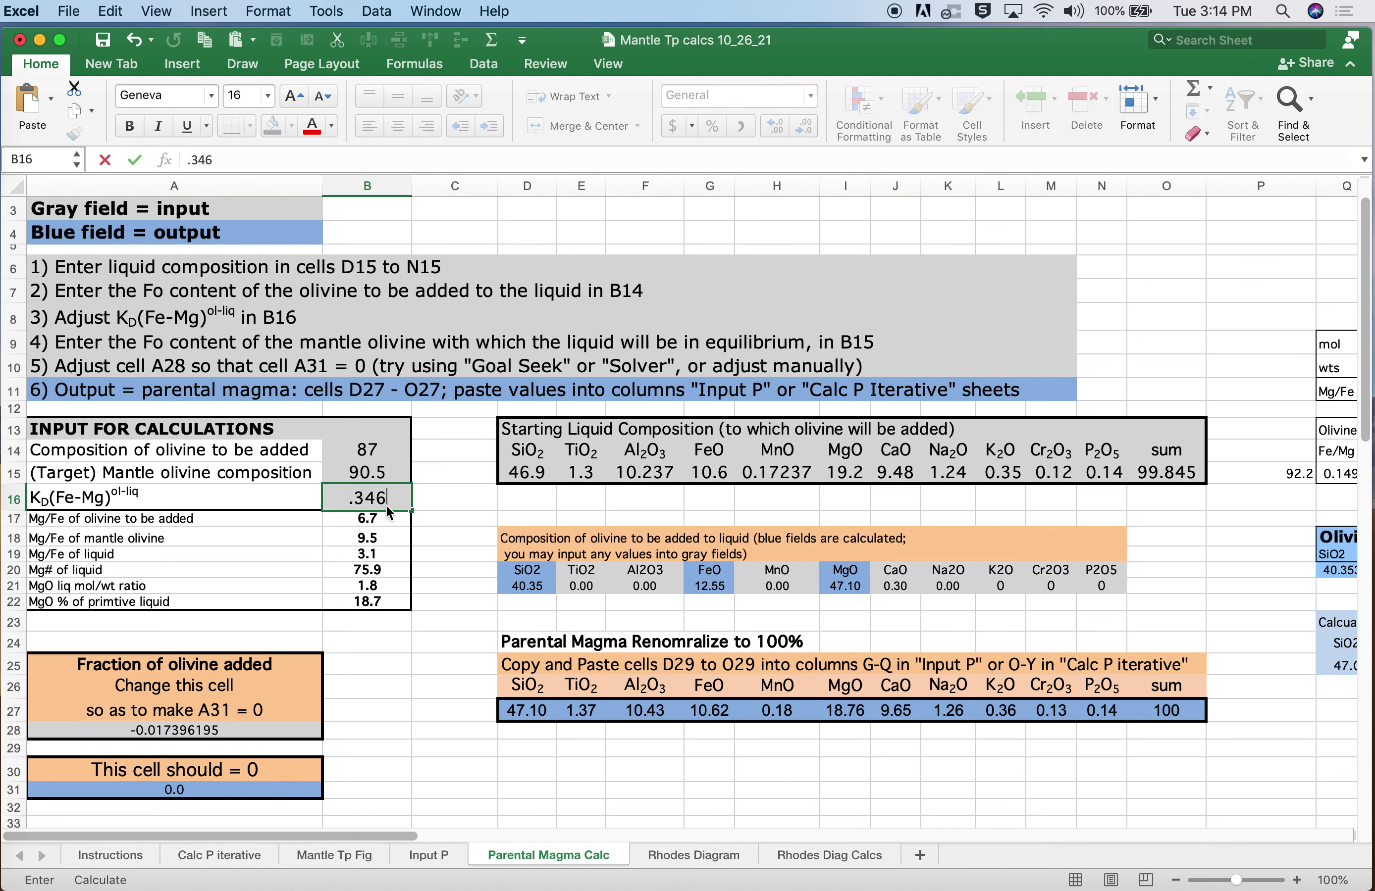
key(Return)
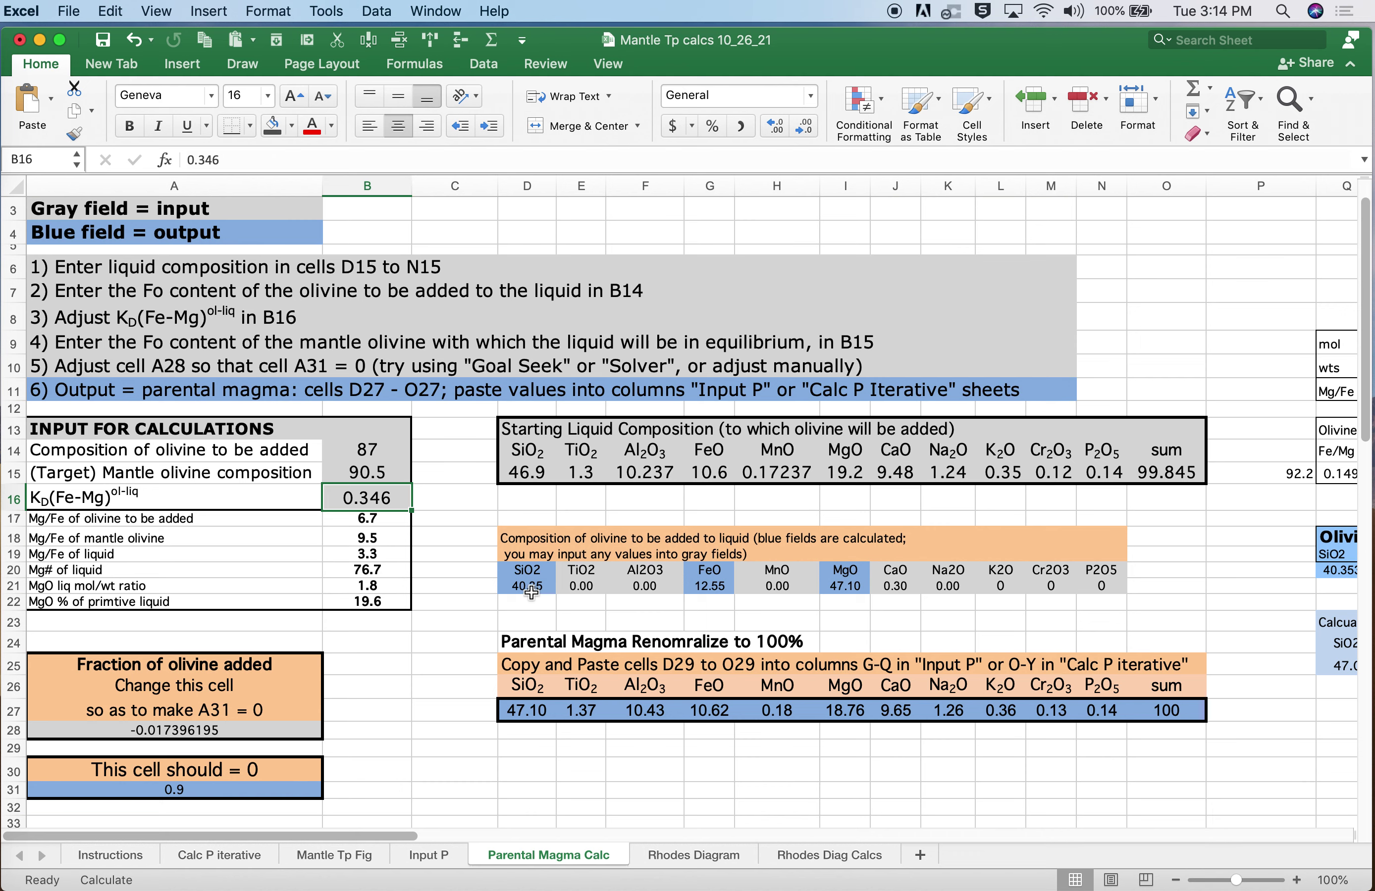
click(377, 455)
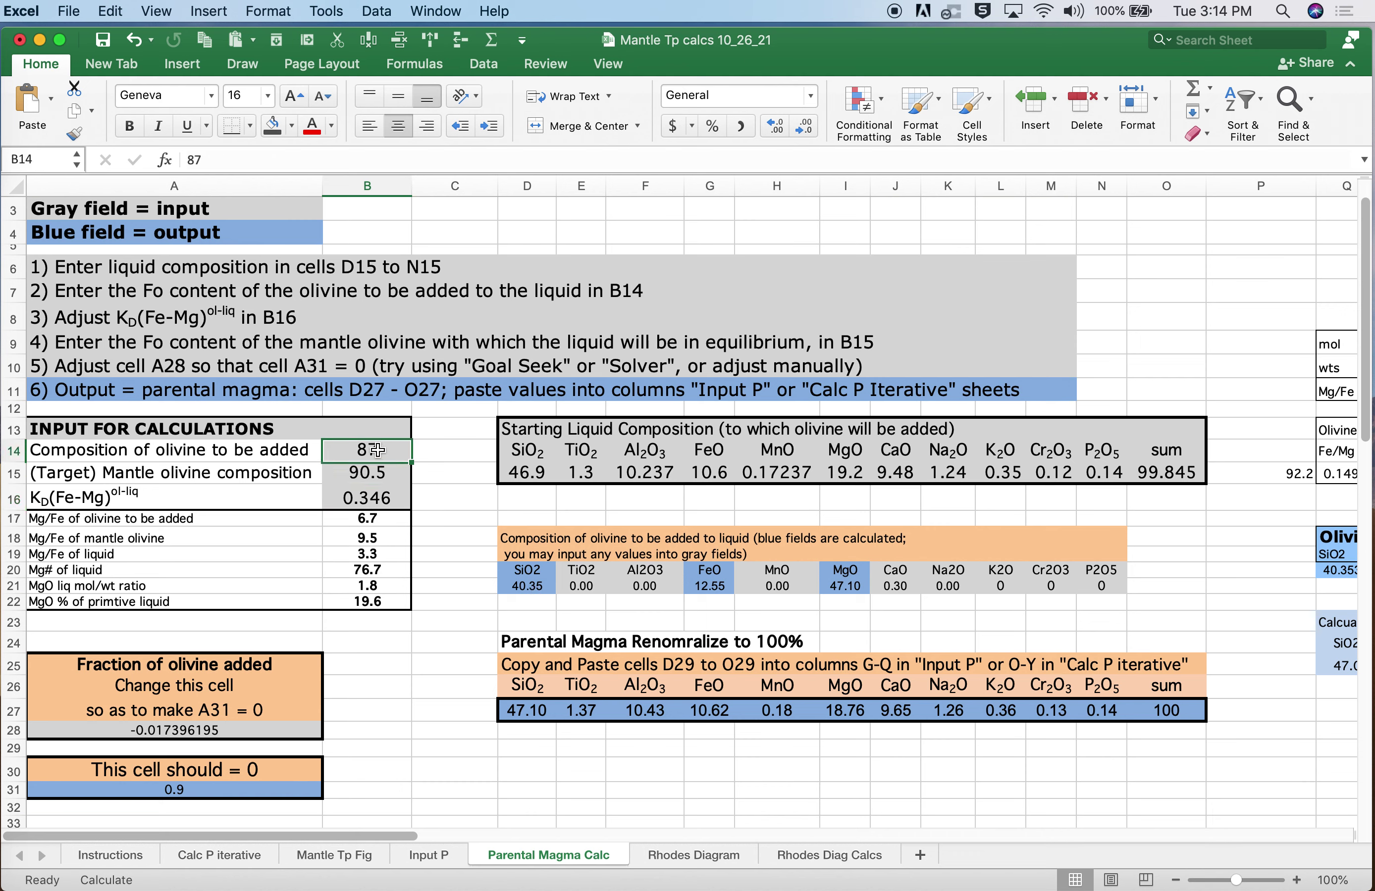
text(88)
key(Return)
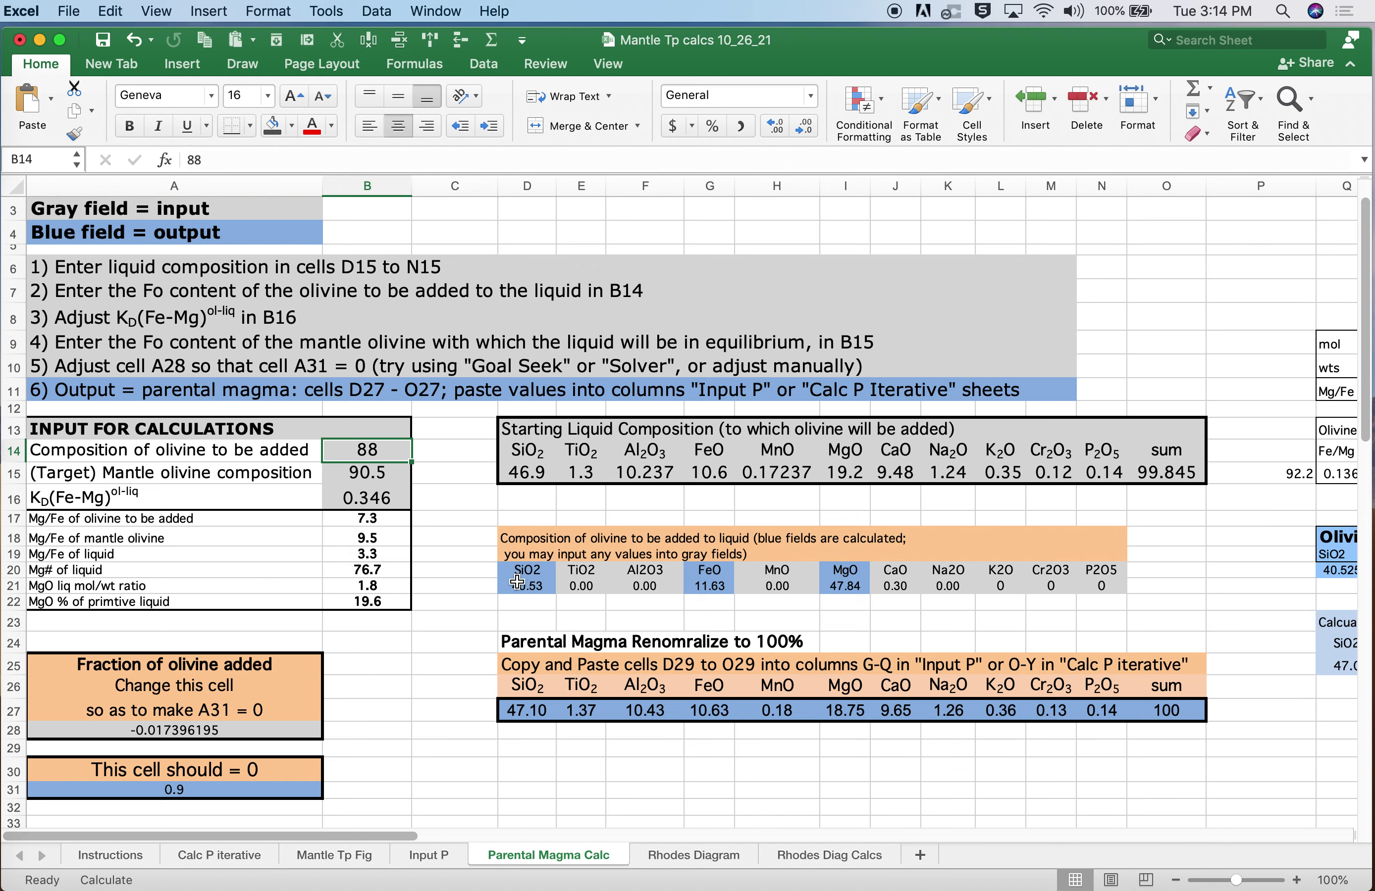
- Examine the added olivine composition in row 21, the parental magma output in row 27, and the fraction-of-olivine block around A25 to A31
drag(520, 585, 1099, 586)
click(372, 449)
drag(521, 586, 1101, 586)
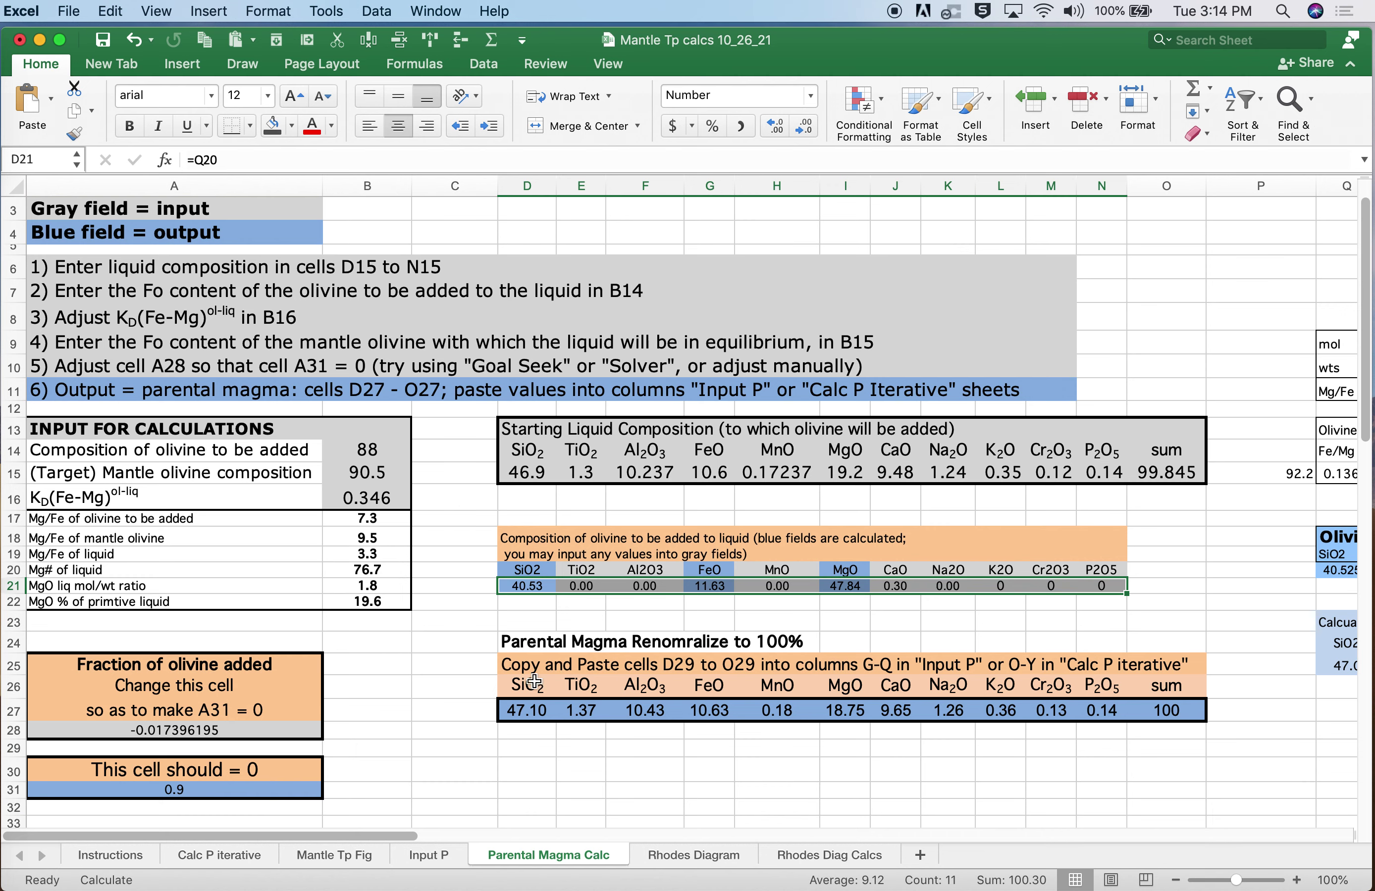
drag(517, 708, 1090, 724)
drag(519, 590, 1086, 586)
drag(340, 659, 205, 792)
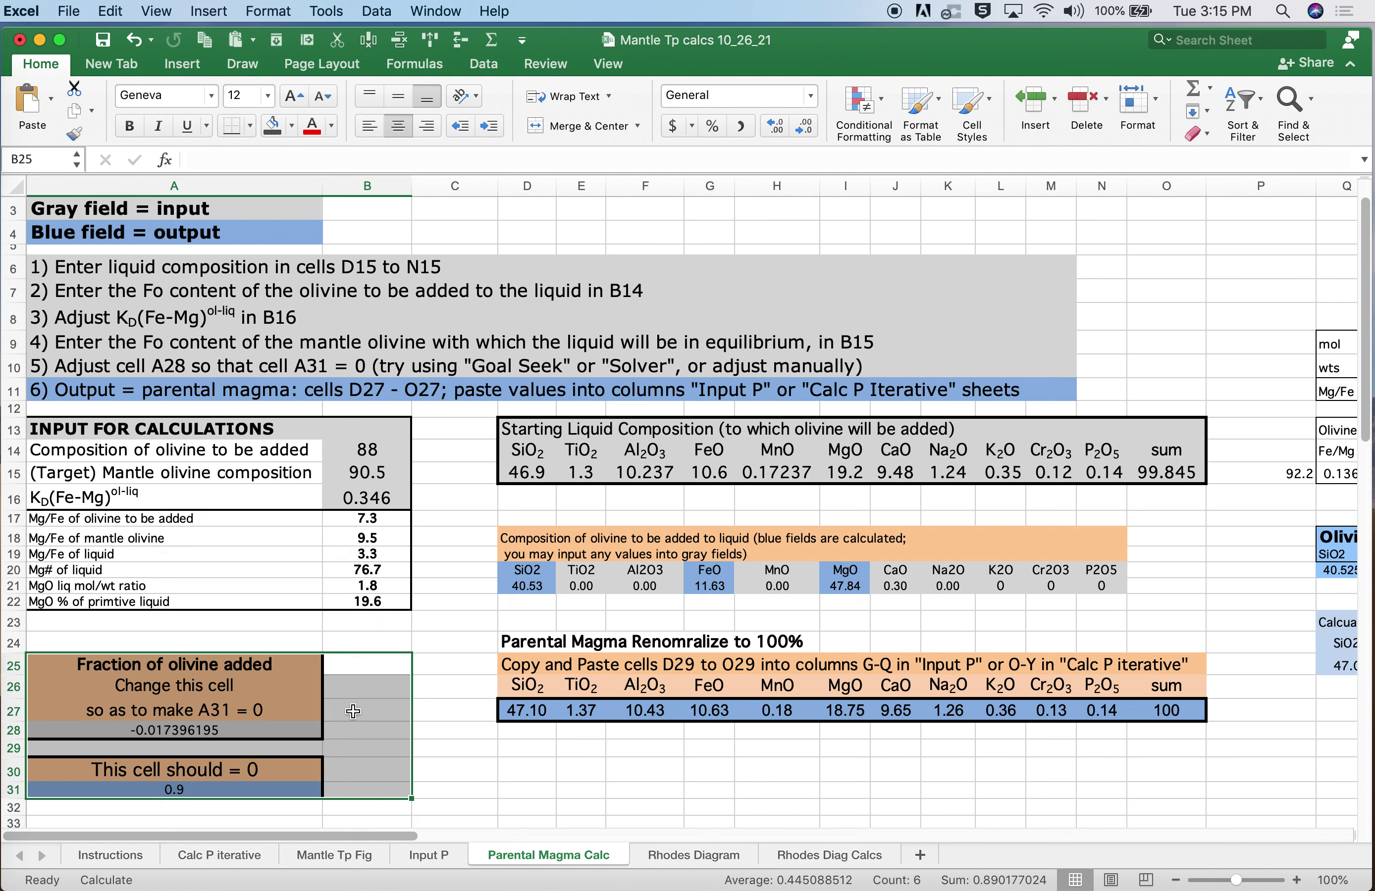
click(350, 790)
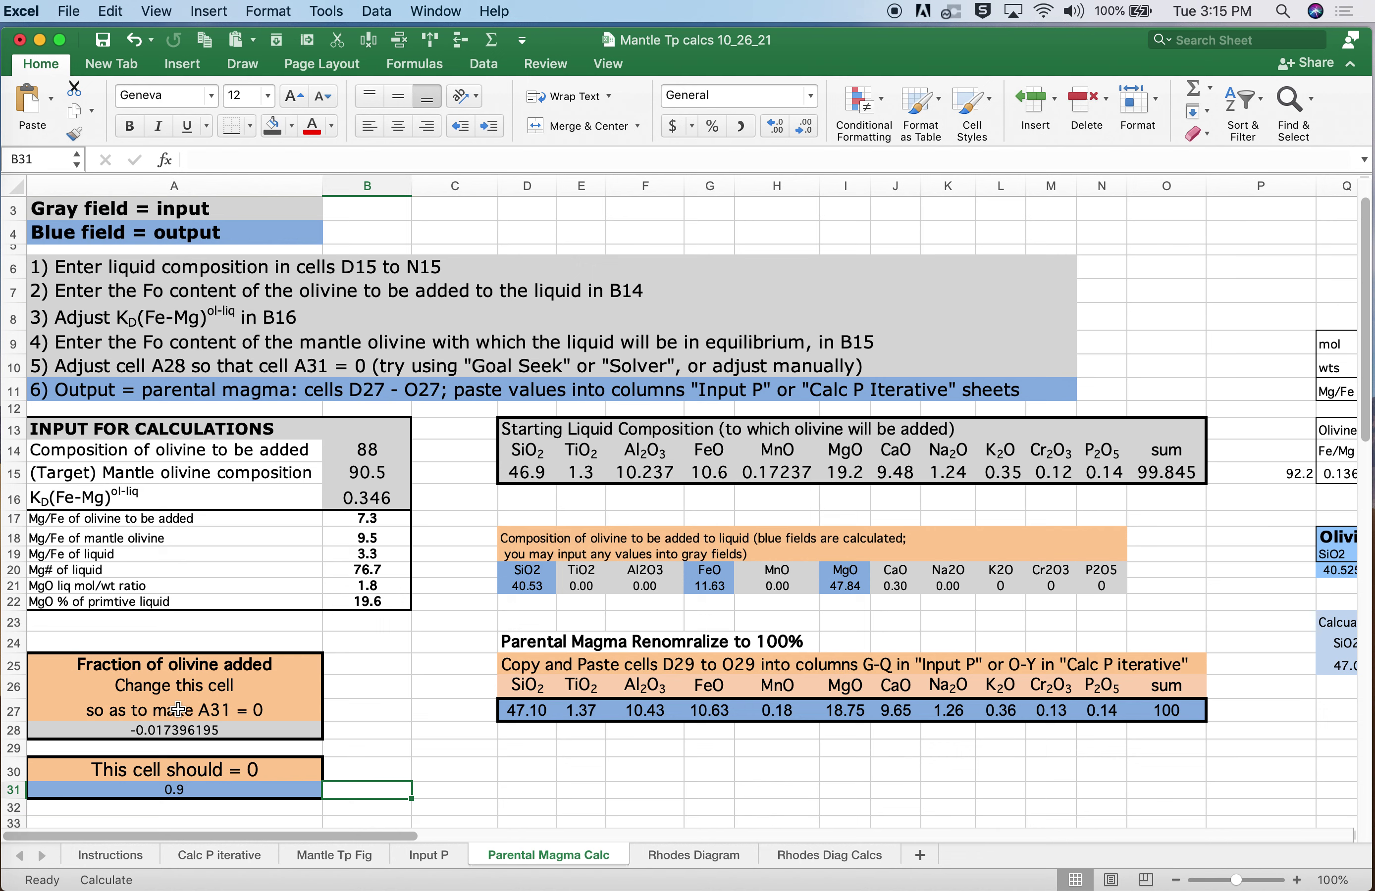
- Run Goal Seek to bring A31 to 0 by changing the fraction of olivine added in A28, and accept the solution
click(189, 789)
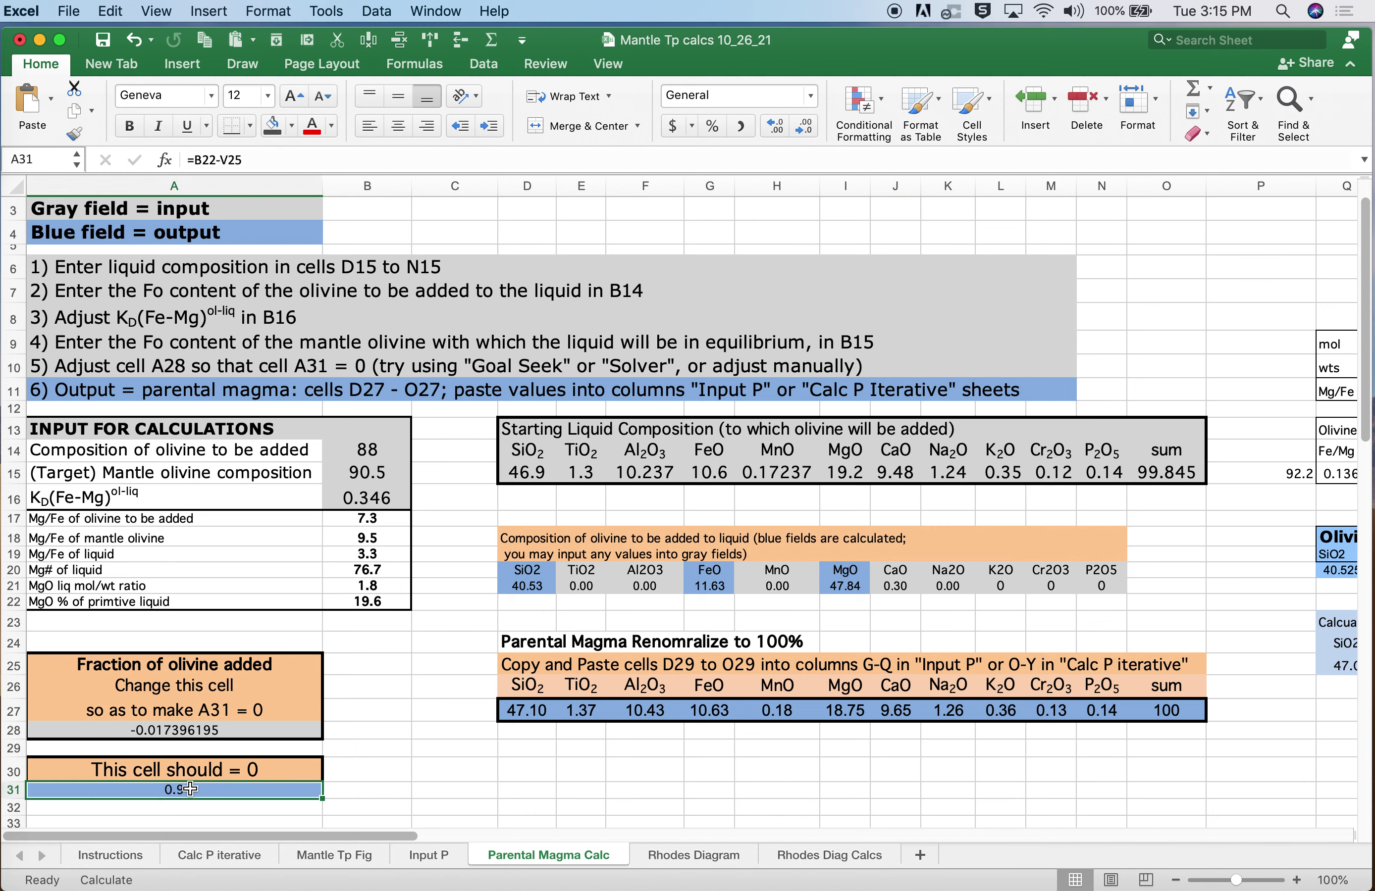
click(199, 730)
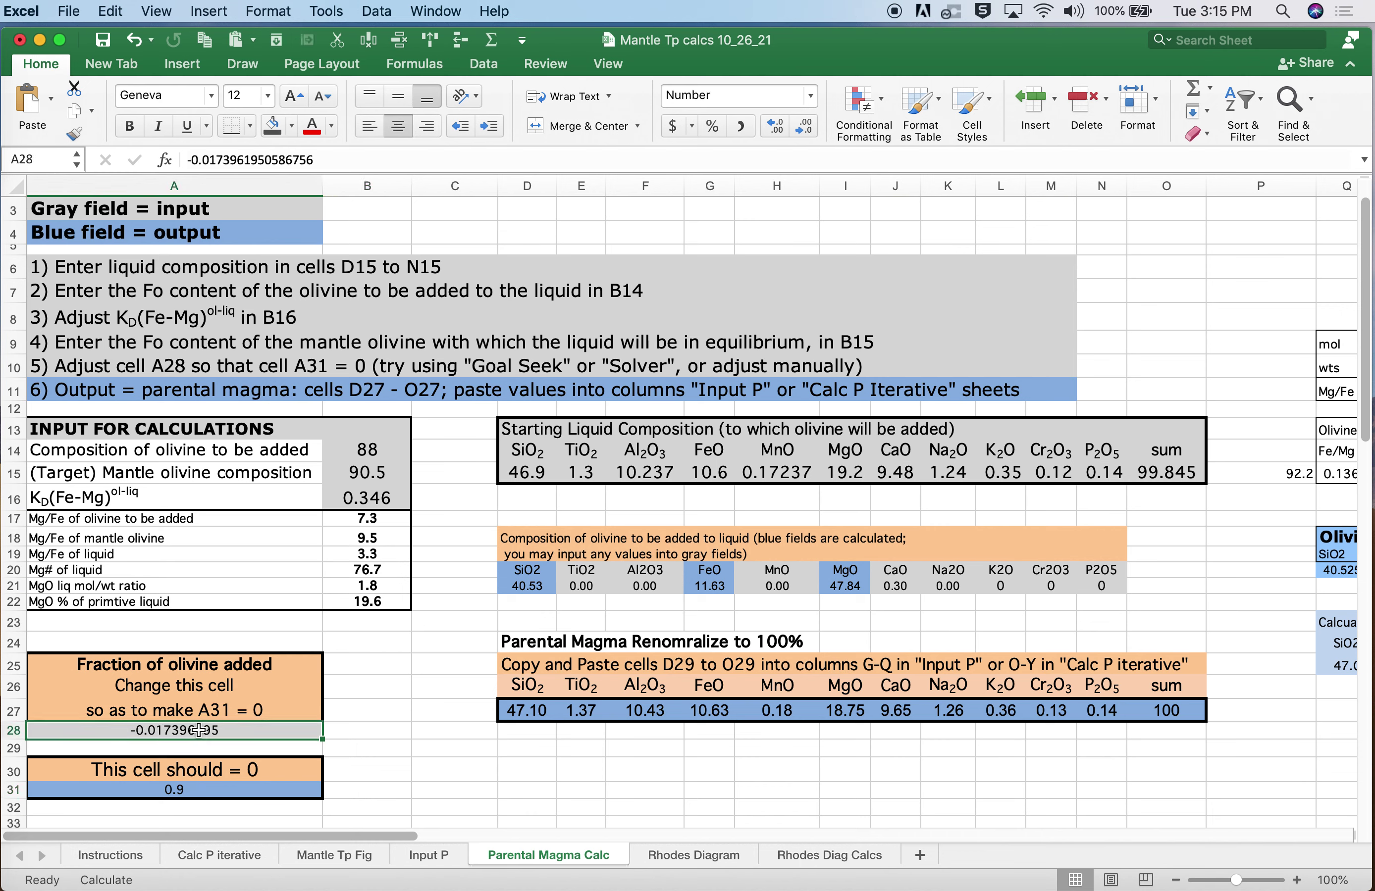
click(191, 791)
click(335, 11)
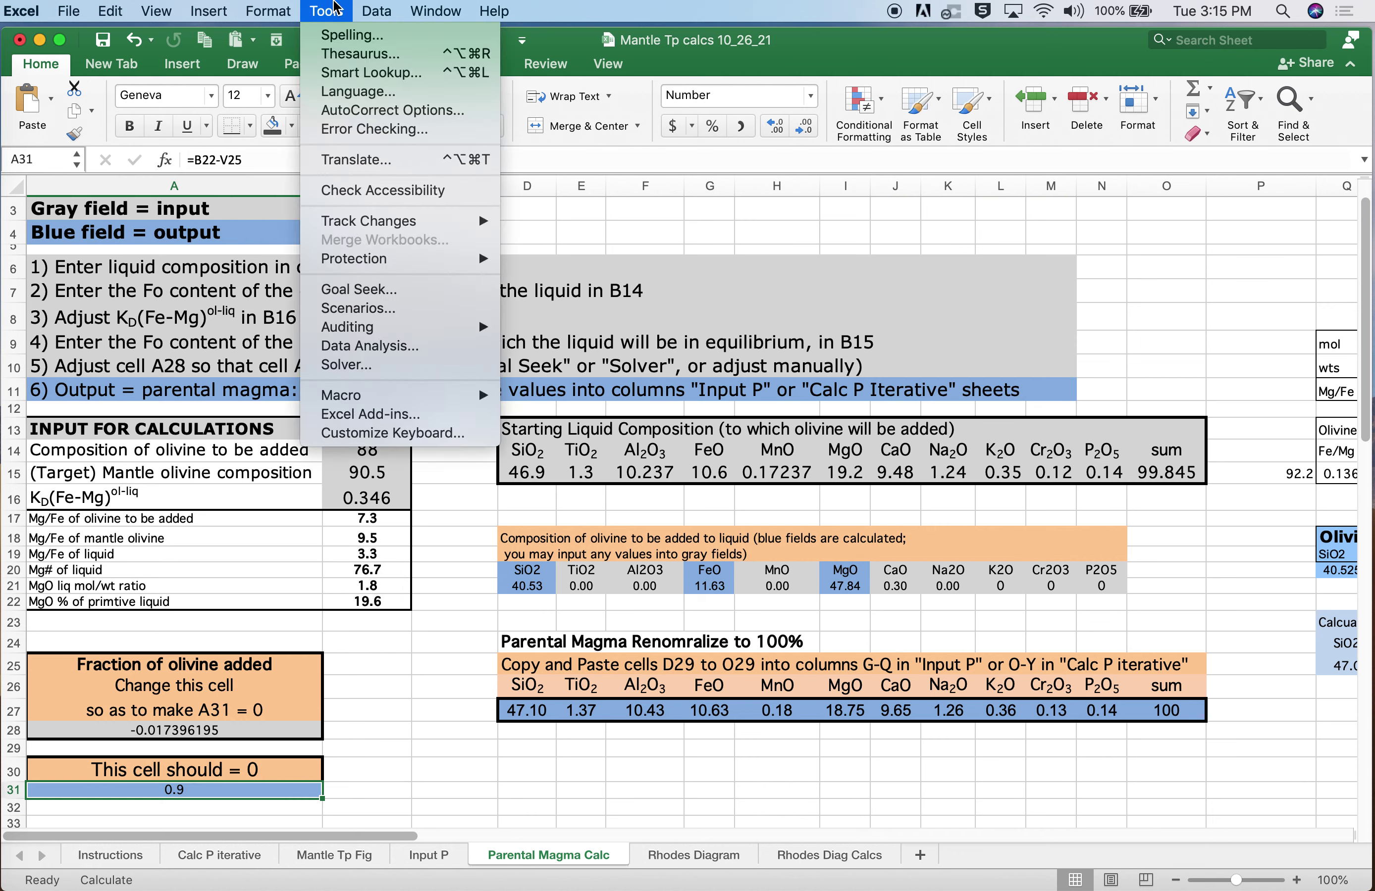
click(376, 289)
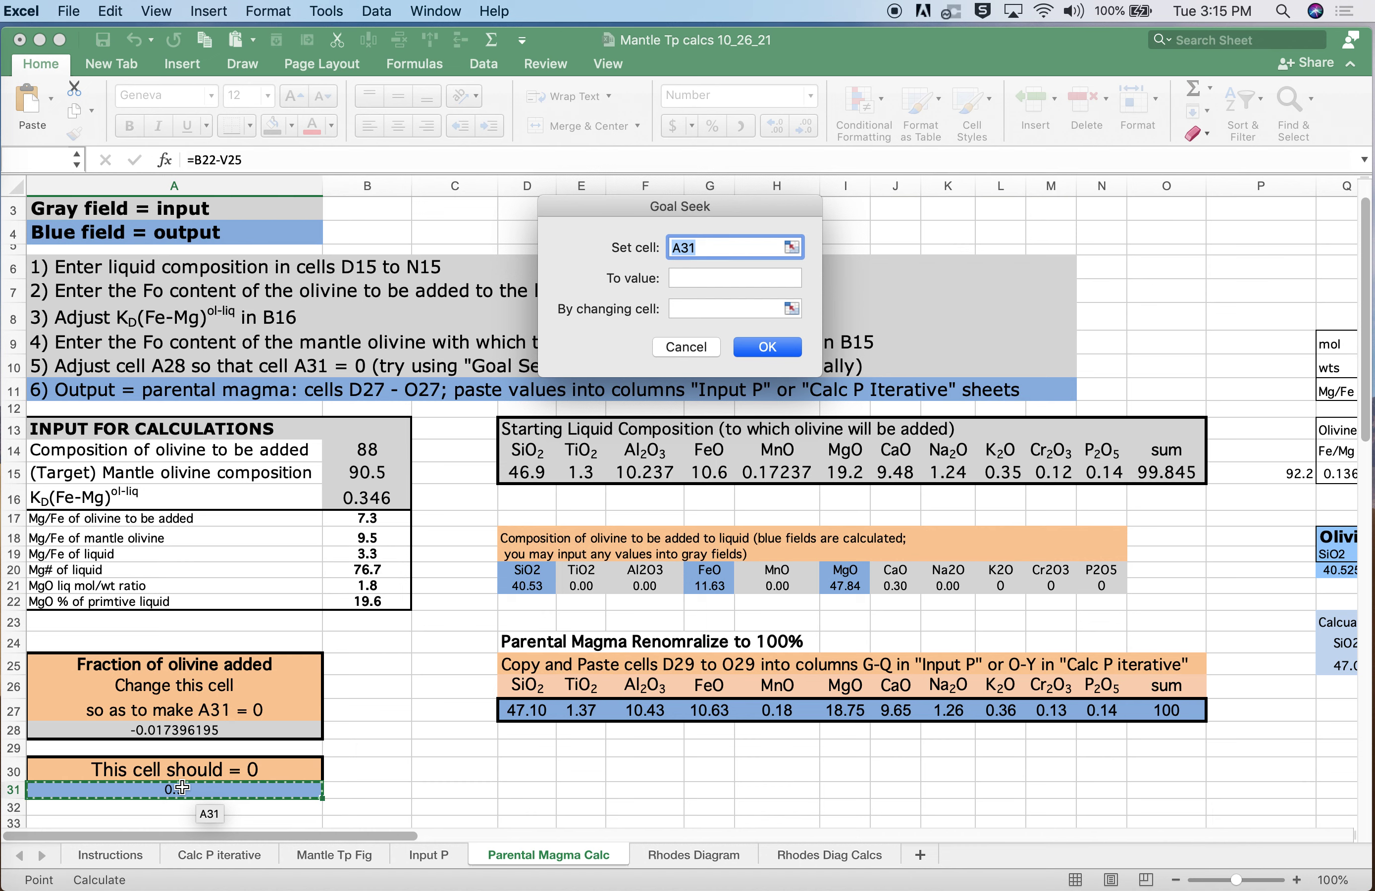
click(710, 278)
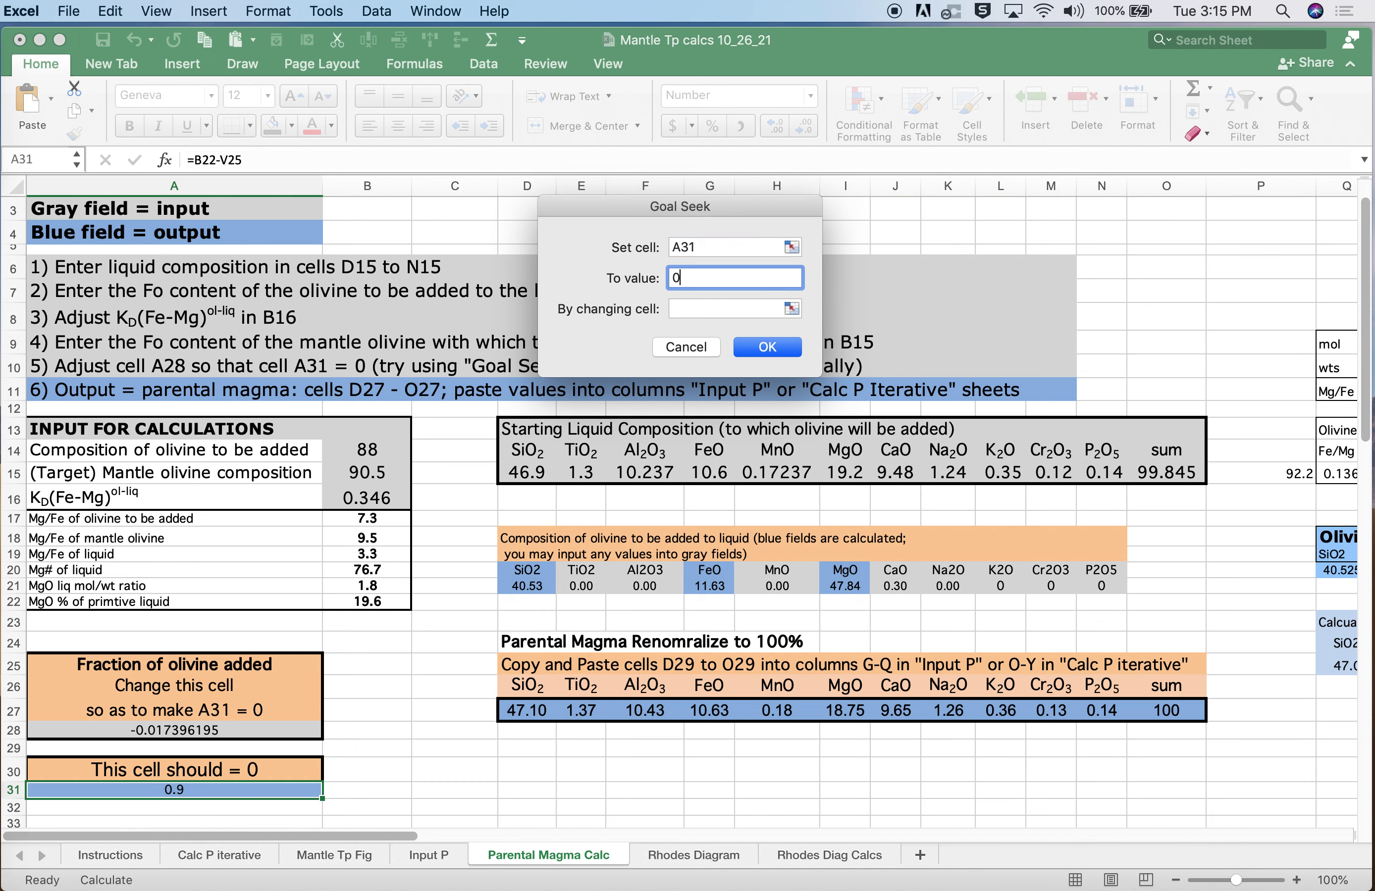
text(0)
click(674, 311)
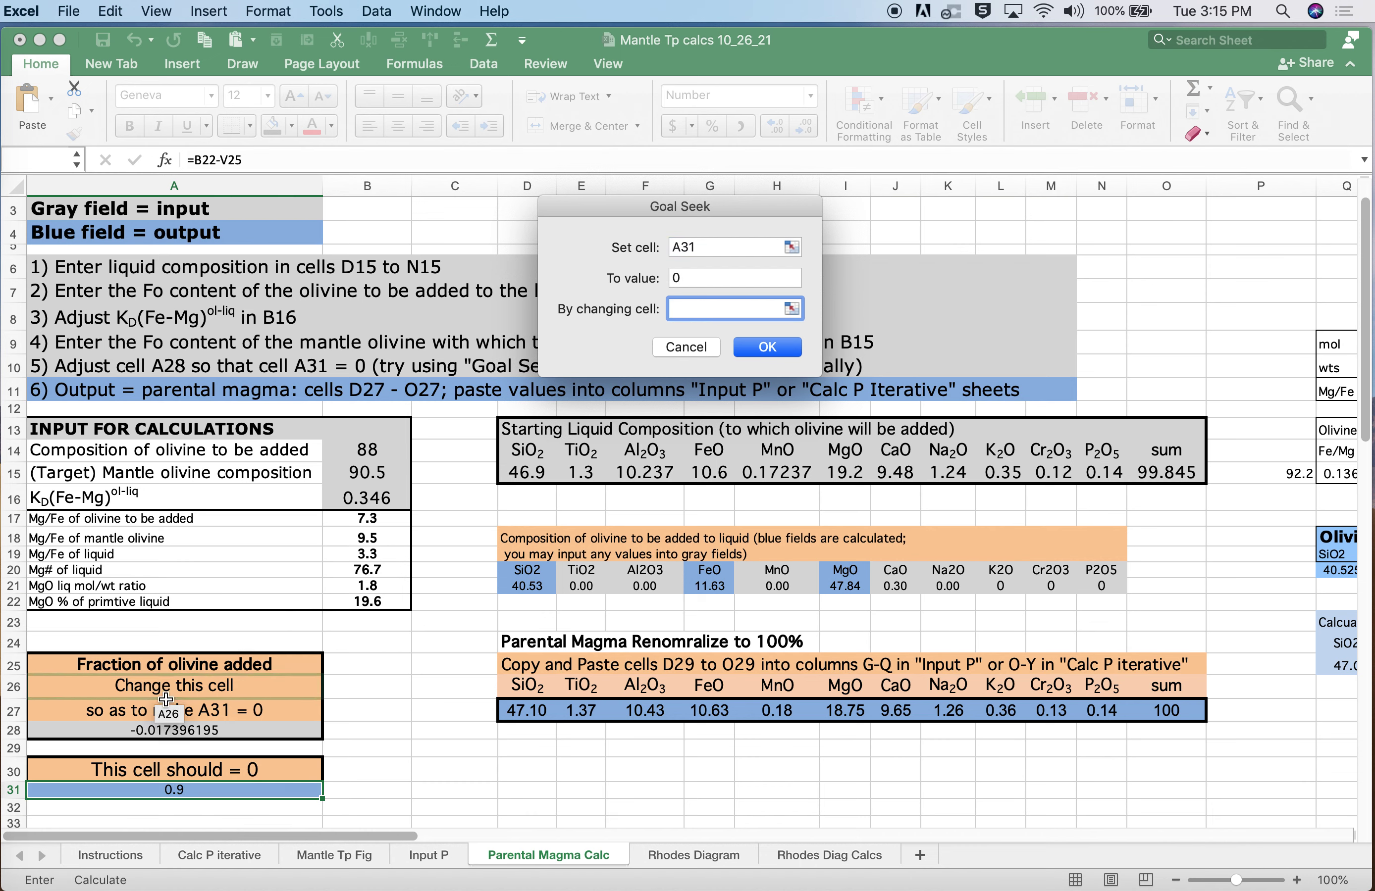
click(166, 733)
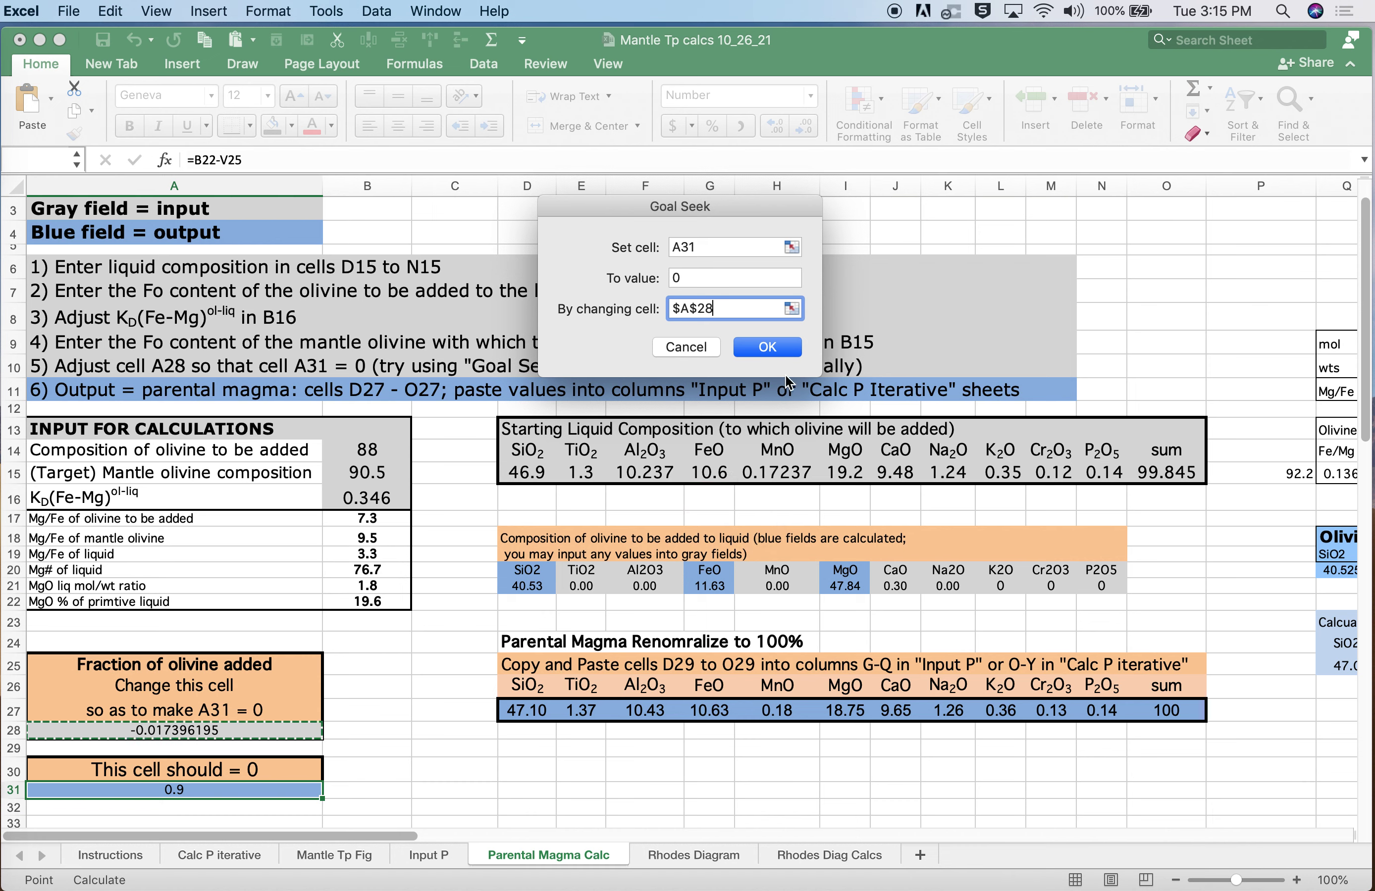
click(776, 349)
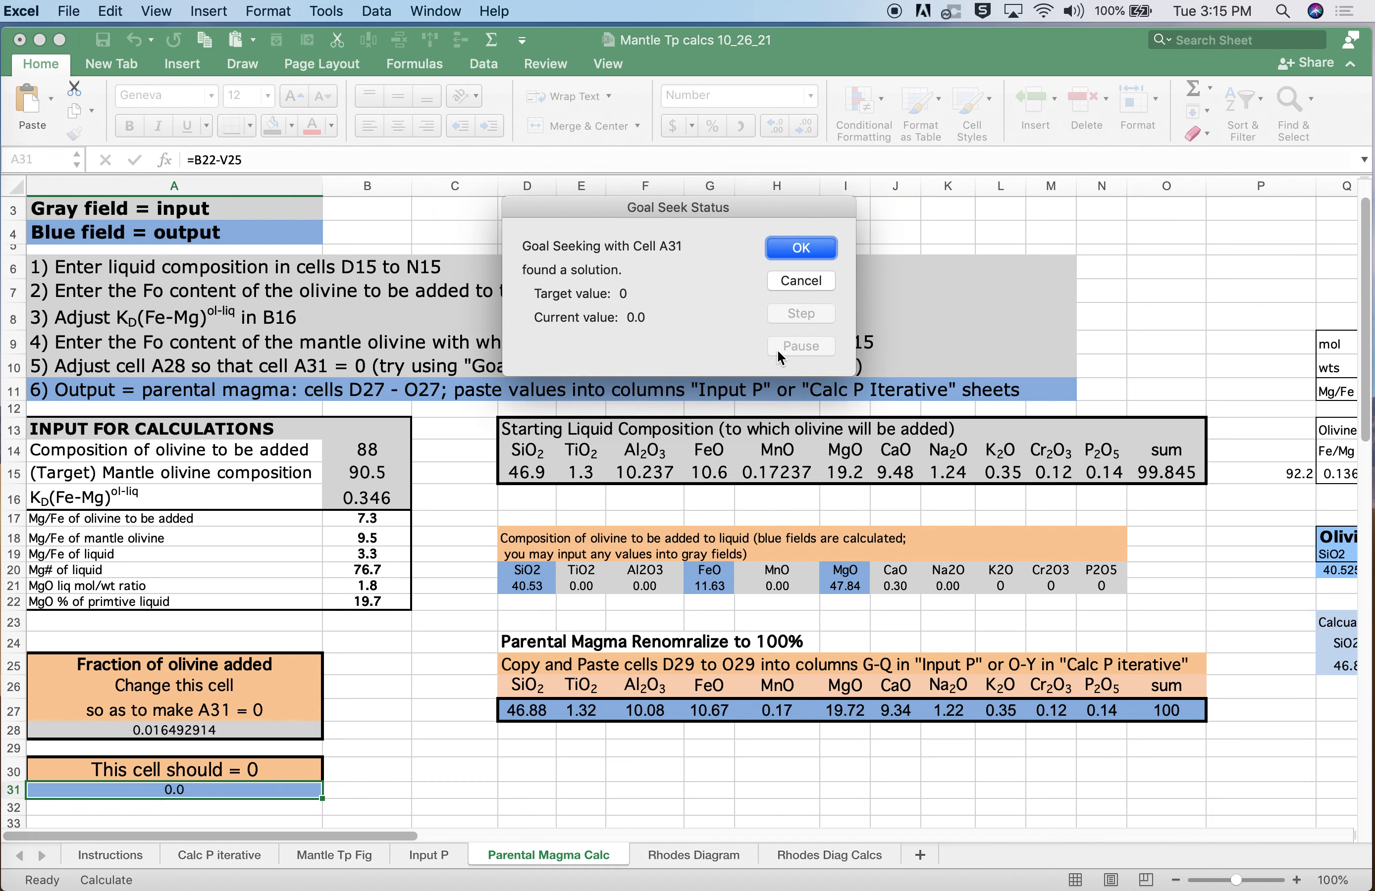
click(810, 248)
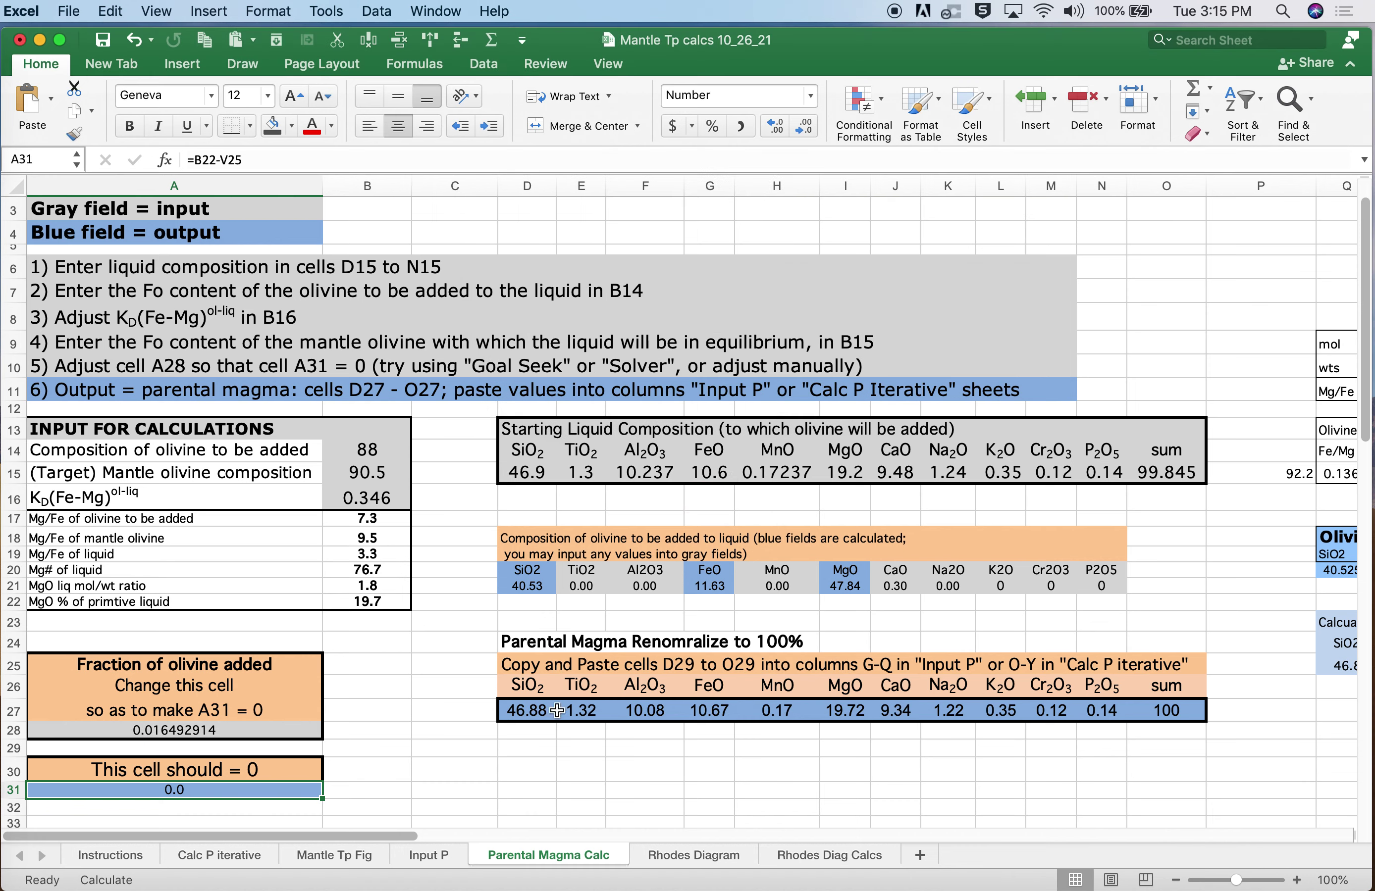
- Copy the parental magma composition D27 to N27 and paste it as values into the Hawaii row from F8 on the Calc P iterative sheet
drag(536, 711, 1090, 711)
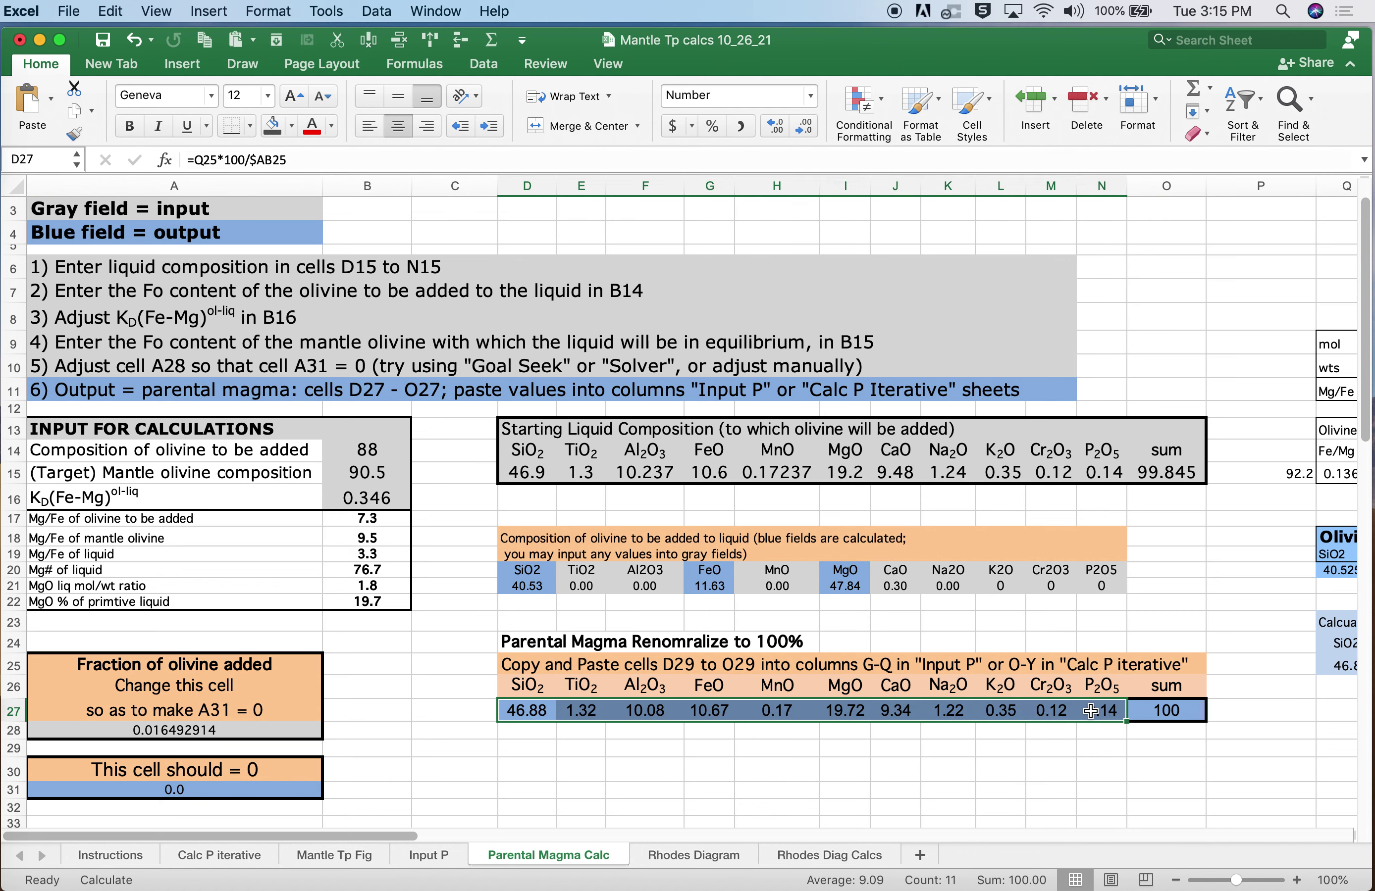
click(205, 41)
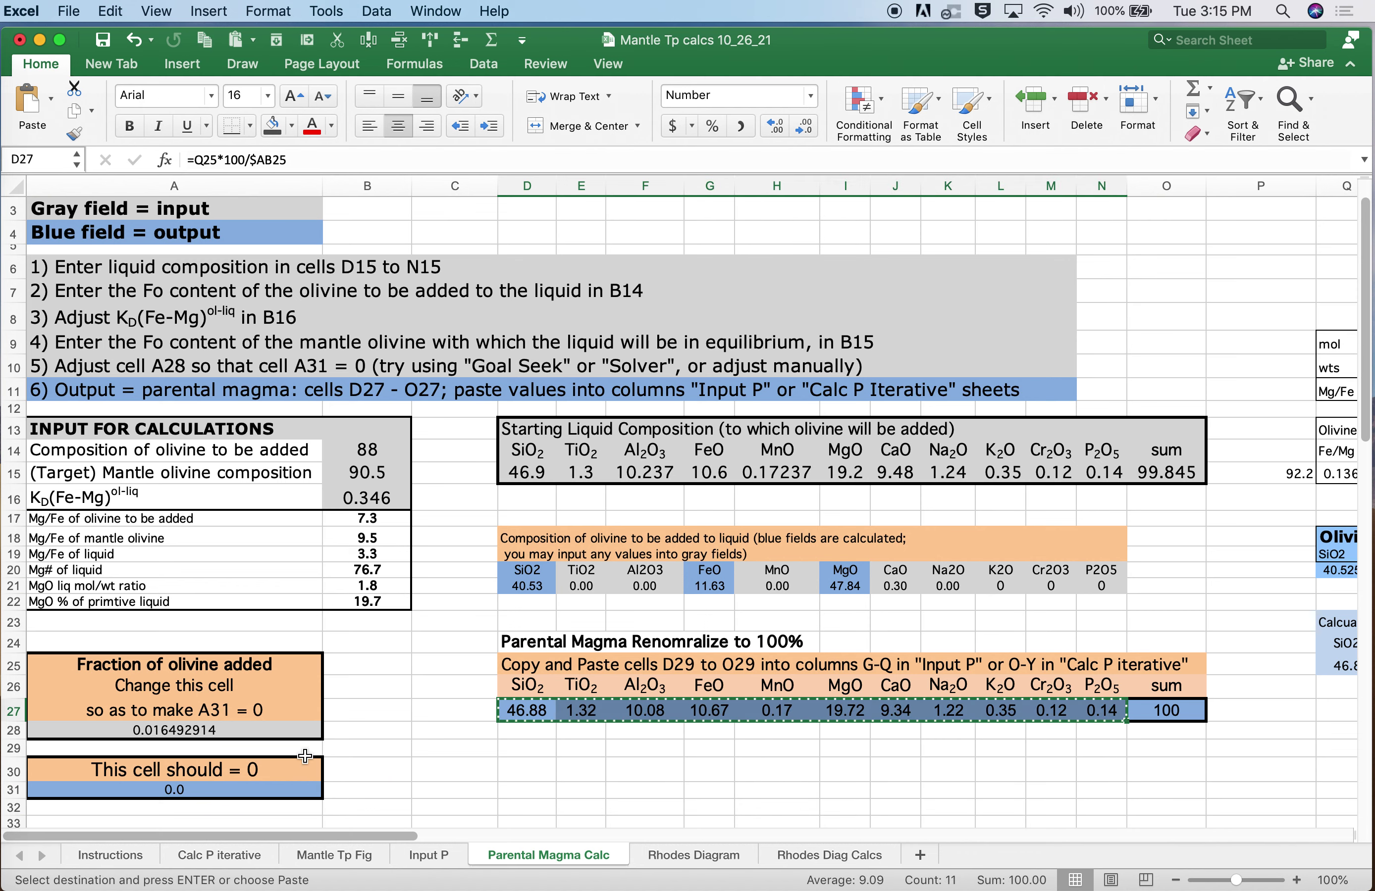
click(223, 856)
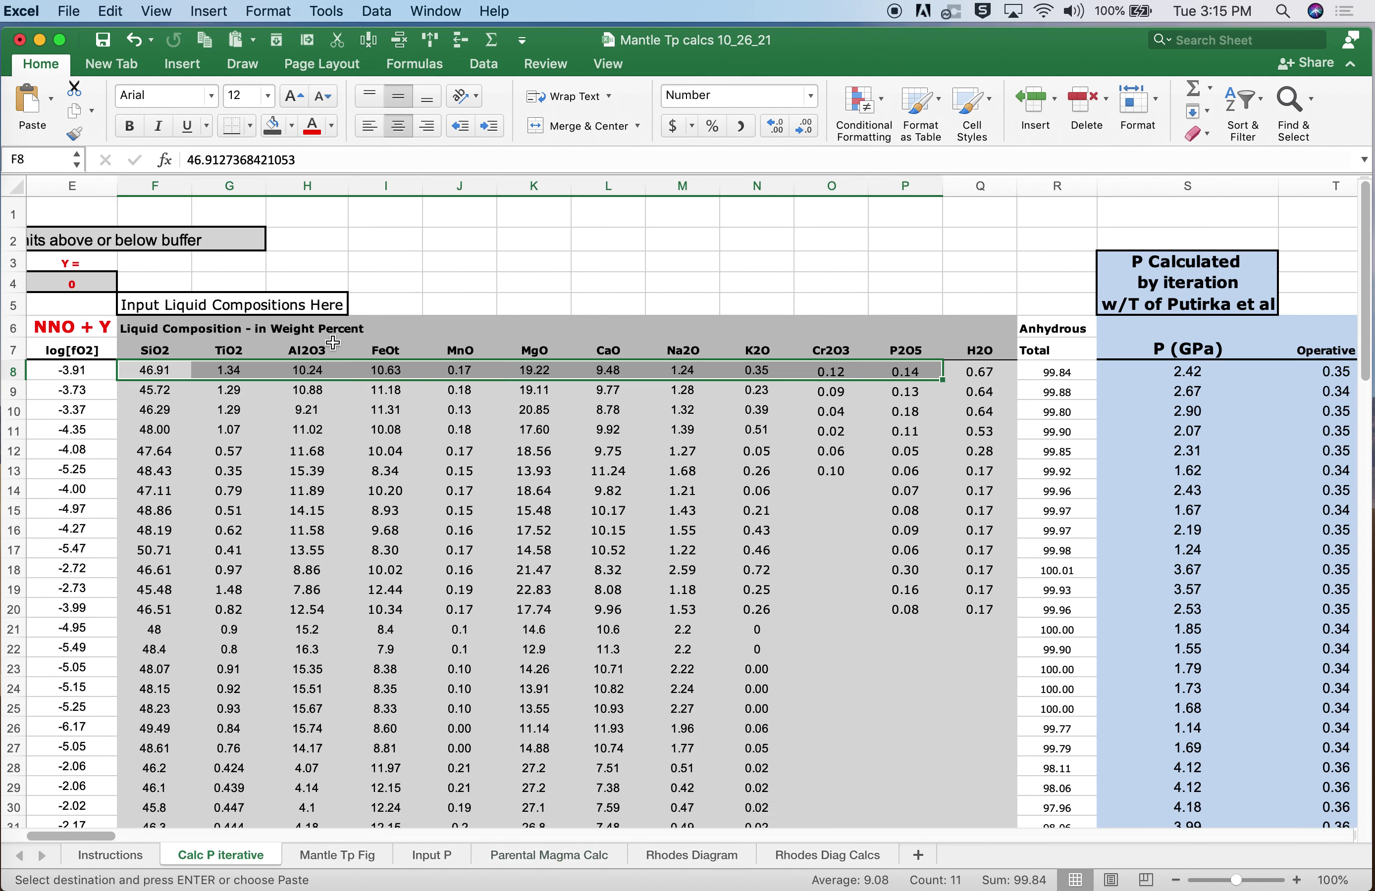
click(164, 368)
click(110, 11)
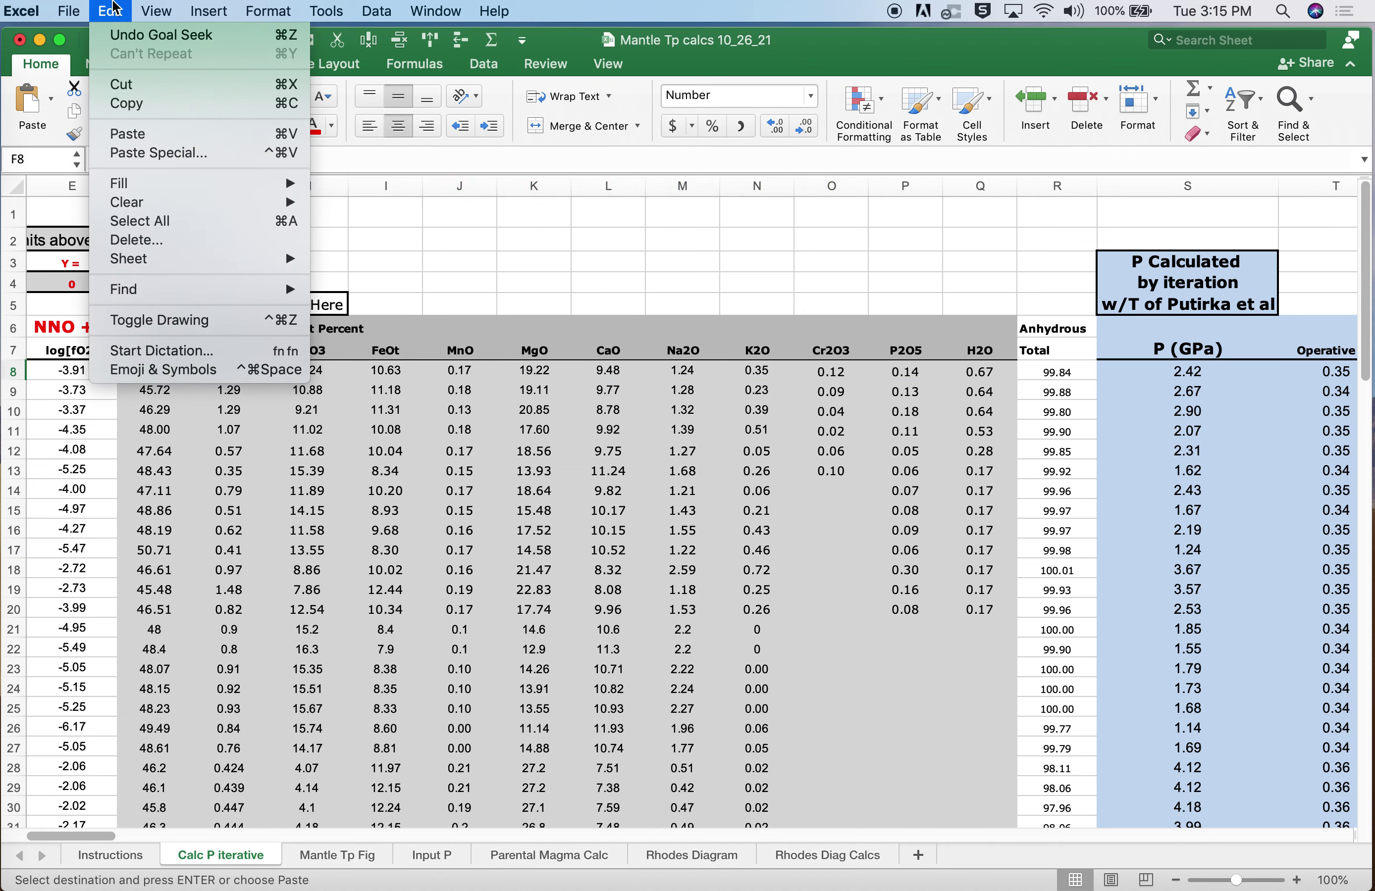
click(133, 150)
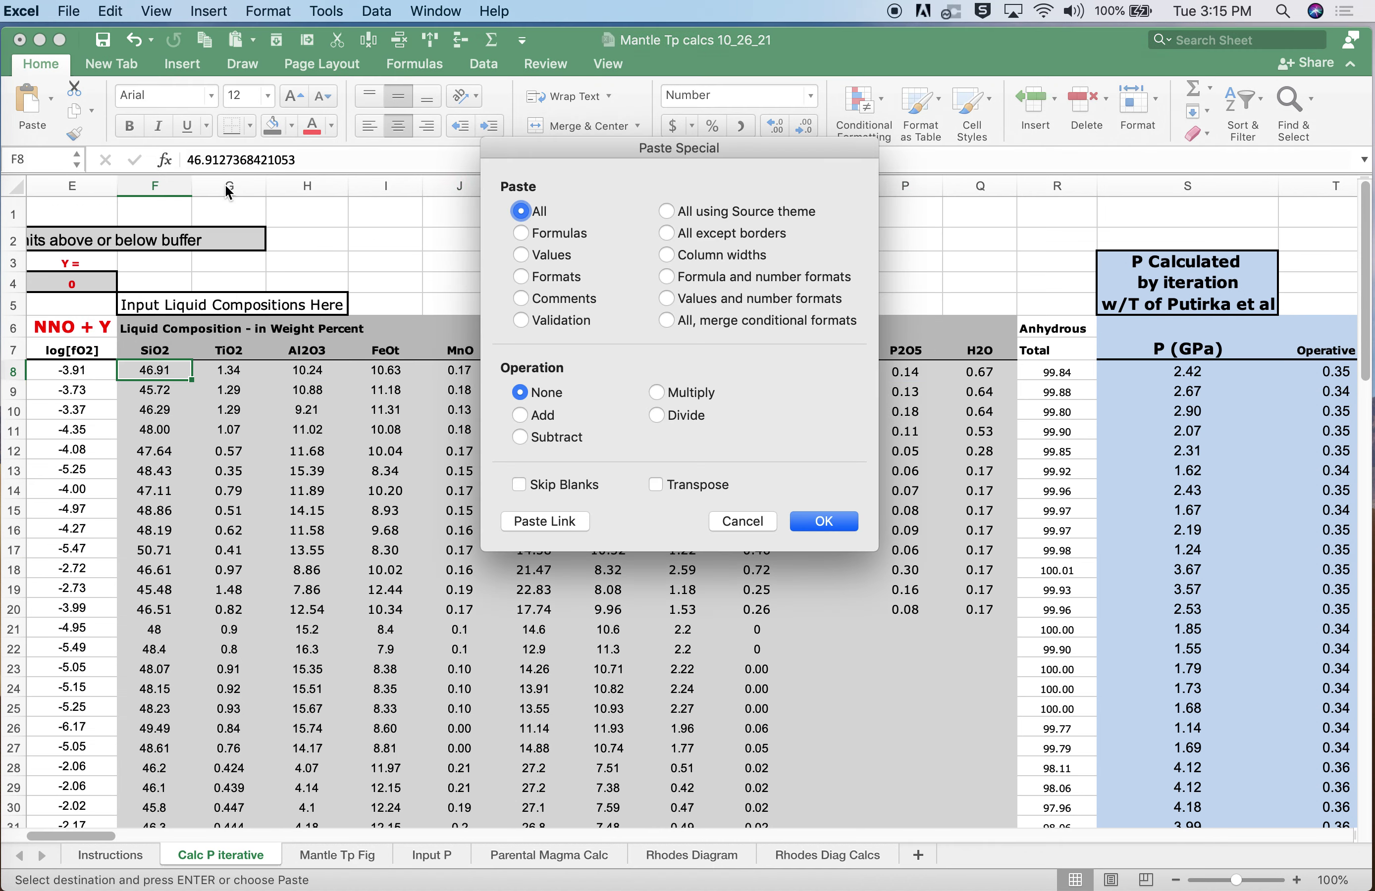
click(521, 255)
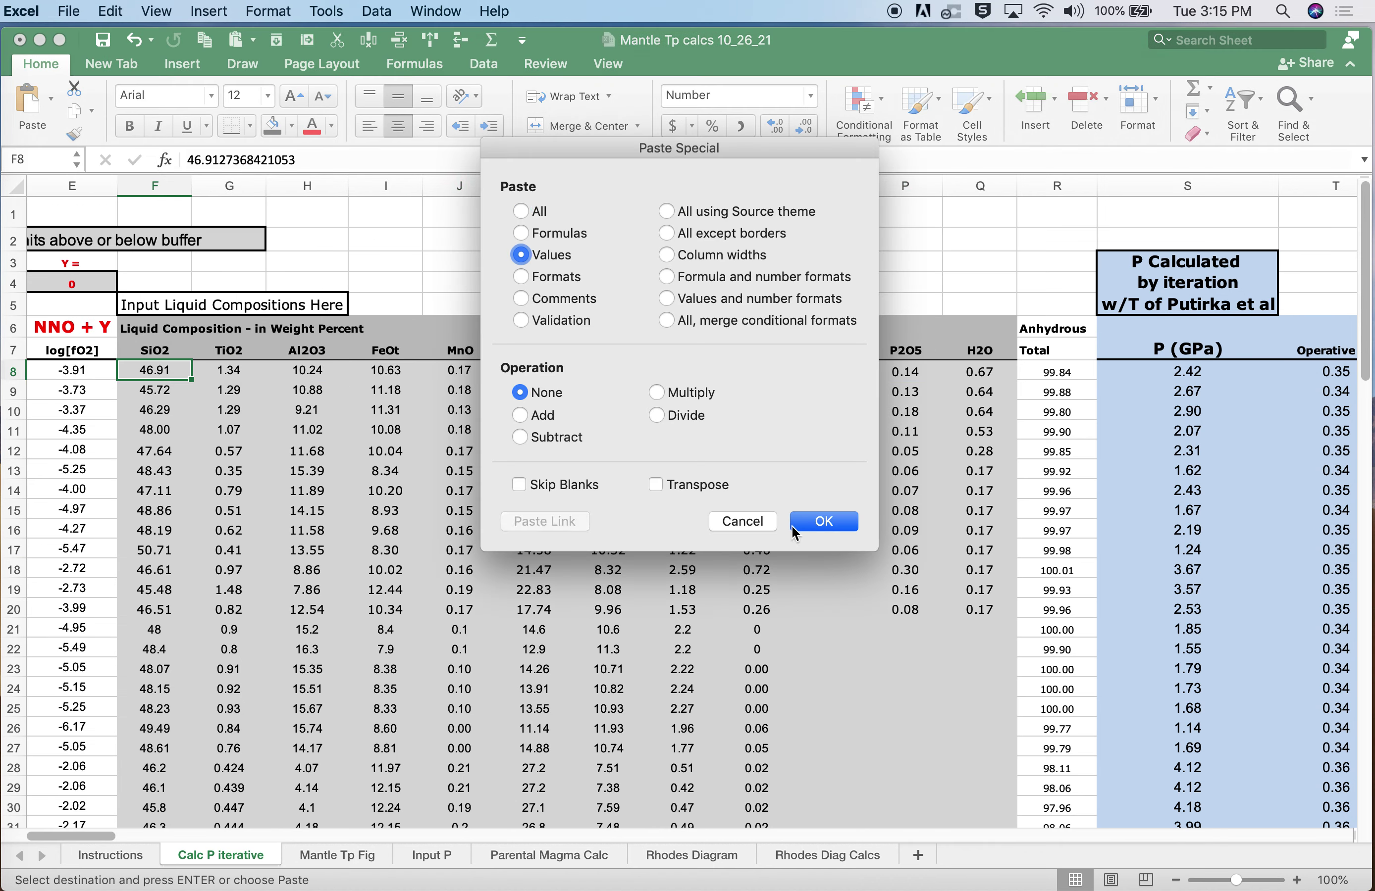
click(825, 522)
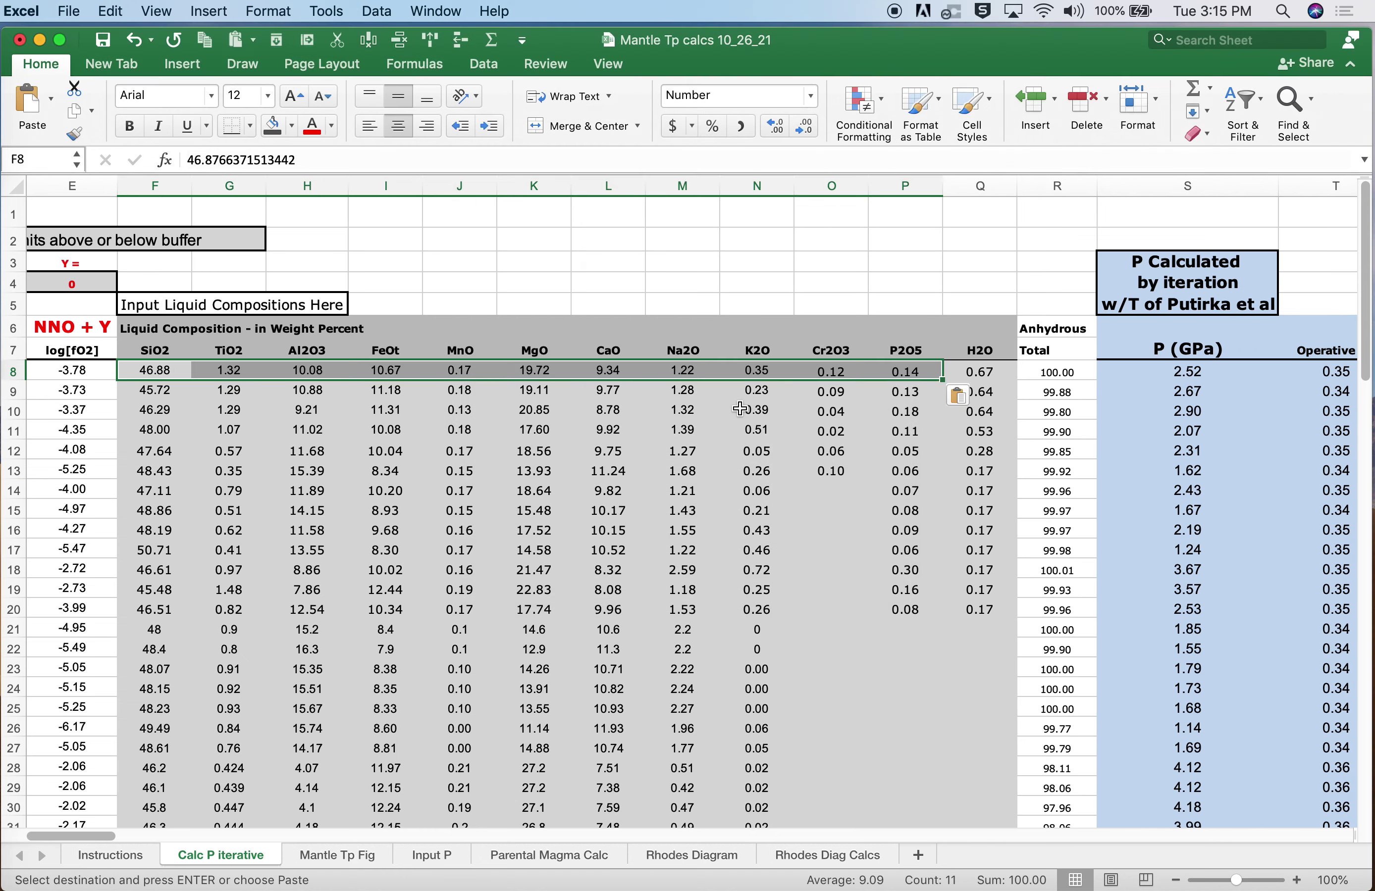
- Check the Hawaii row's predicted olivine Fo in AT8 and the starting liquid's FeO in G15 on the Parental Magma Calc sheet
scroll(740, 409, right, 15)
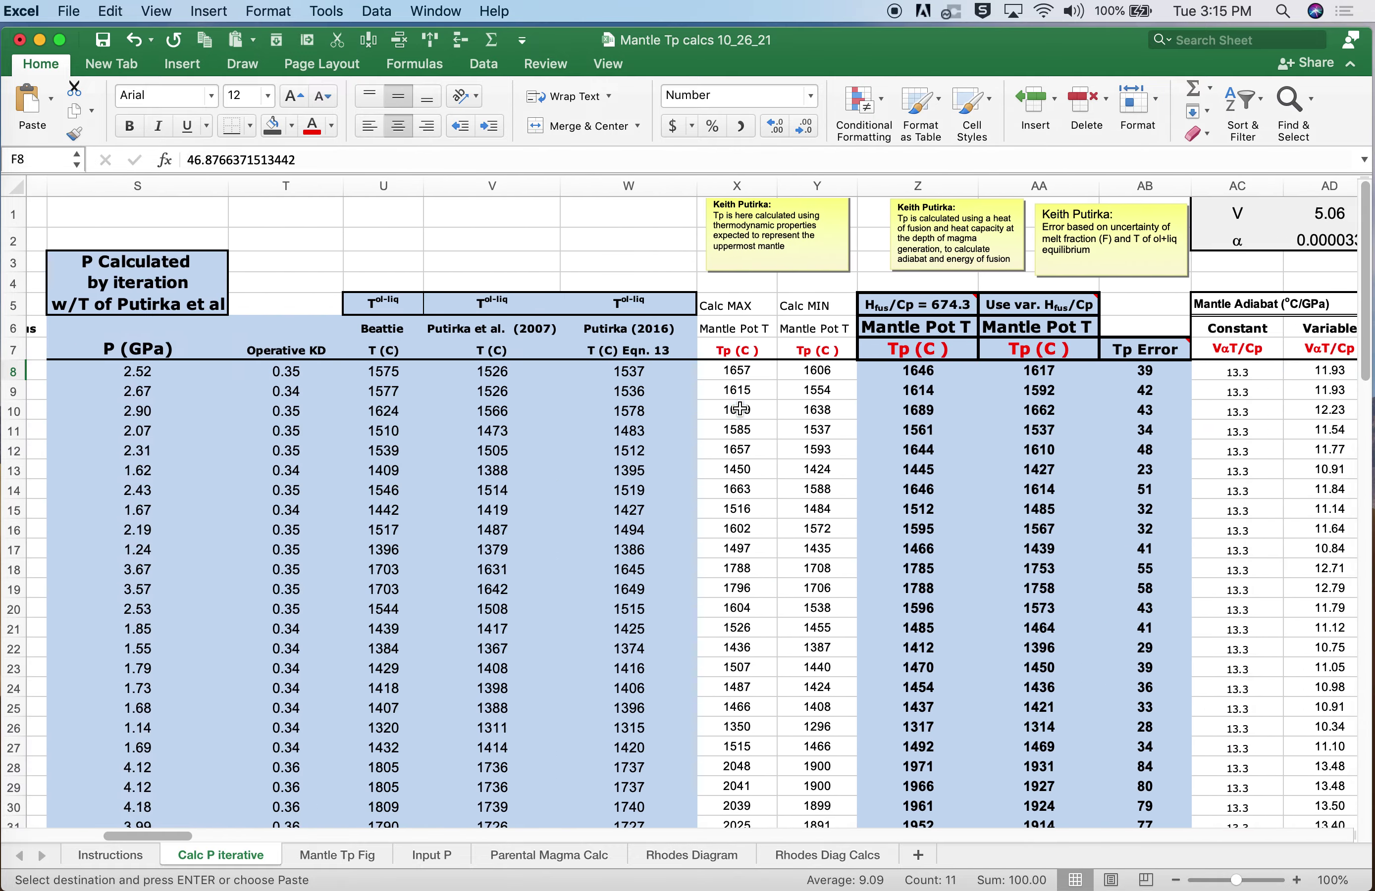
scroll(740, 408, right, 15)
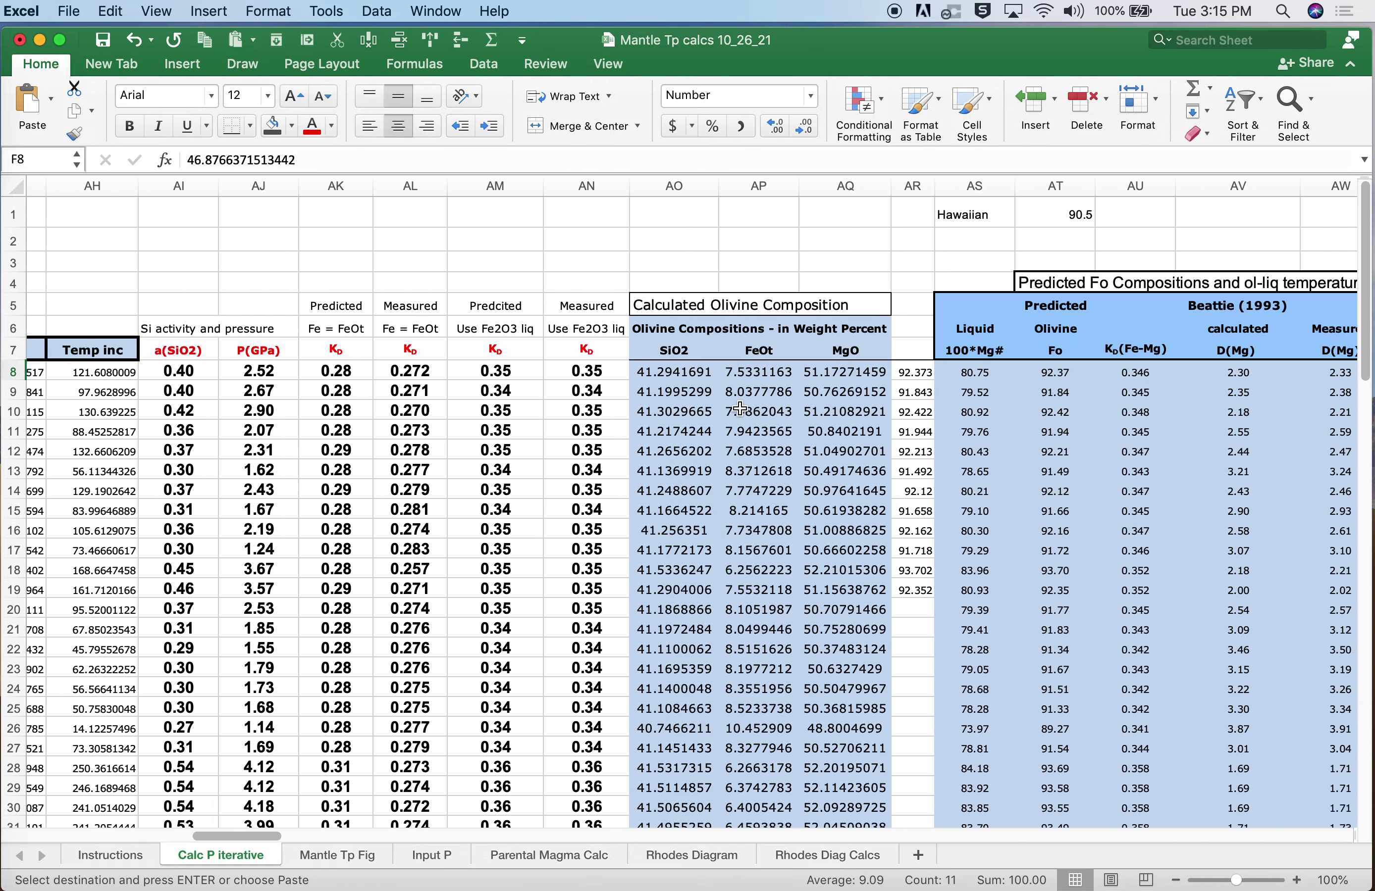
scroll(740, 408, right, 4)
click(750, 375)
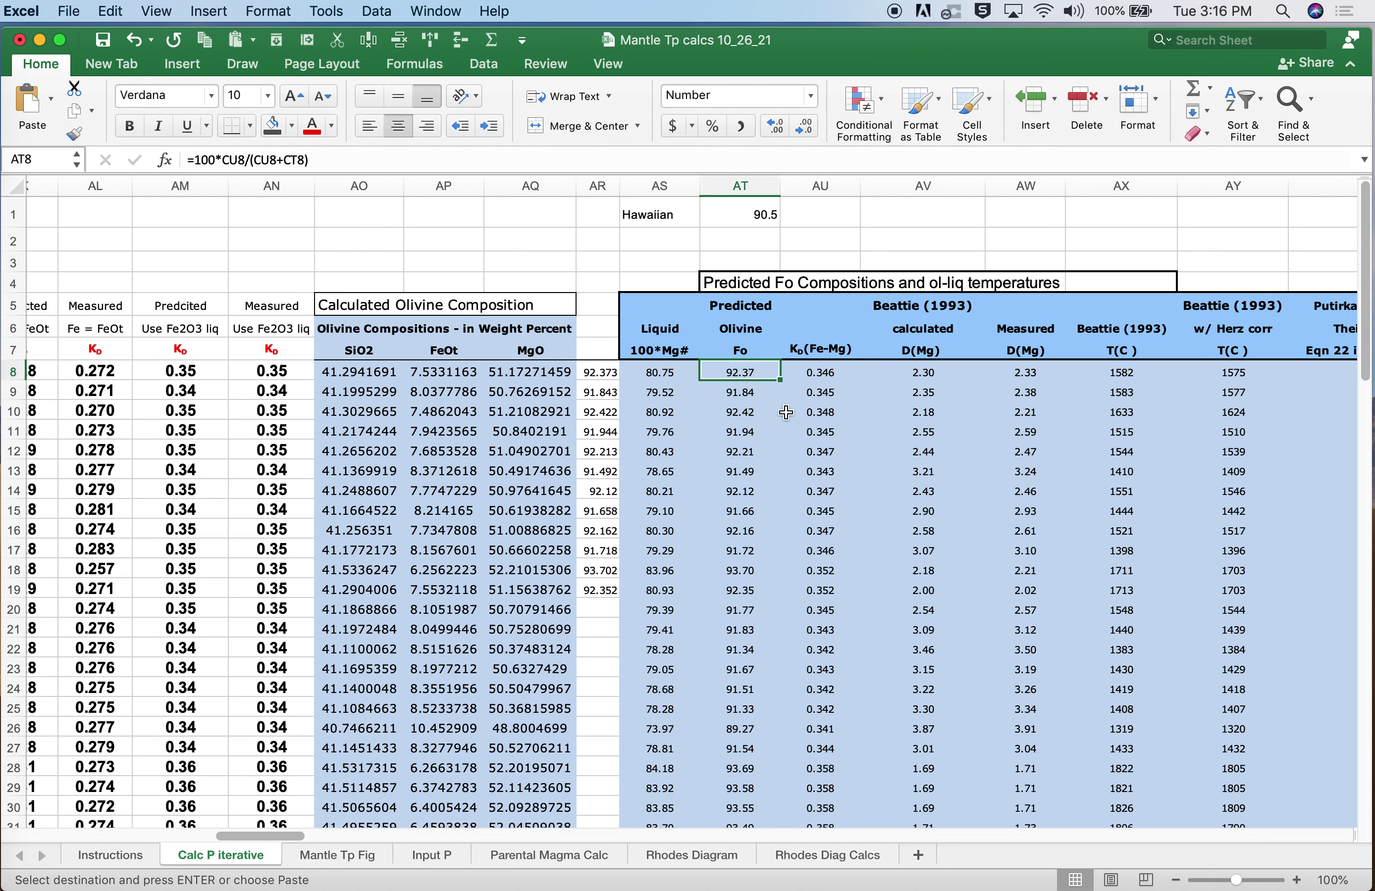
click(568, 863)
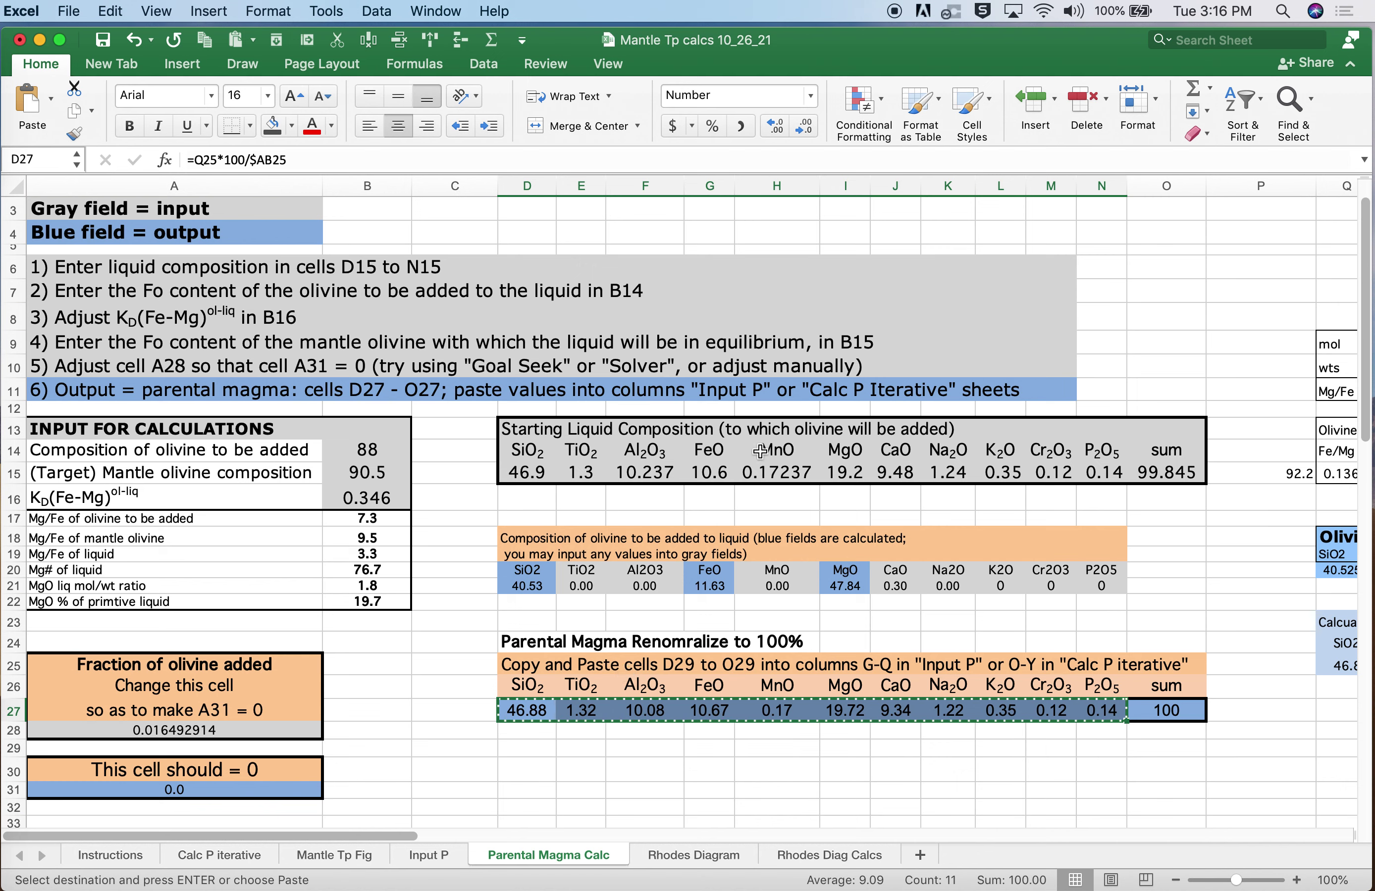
click(727, 473)
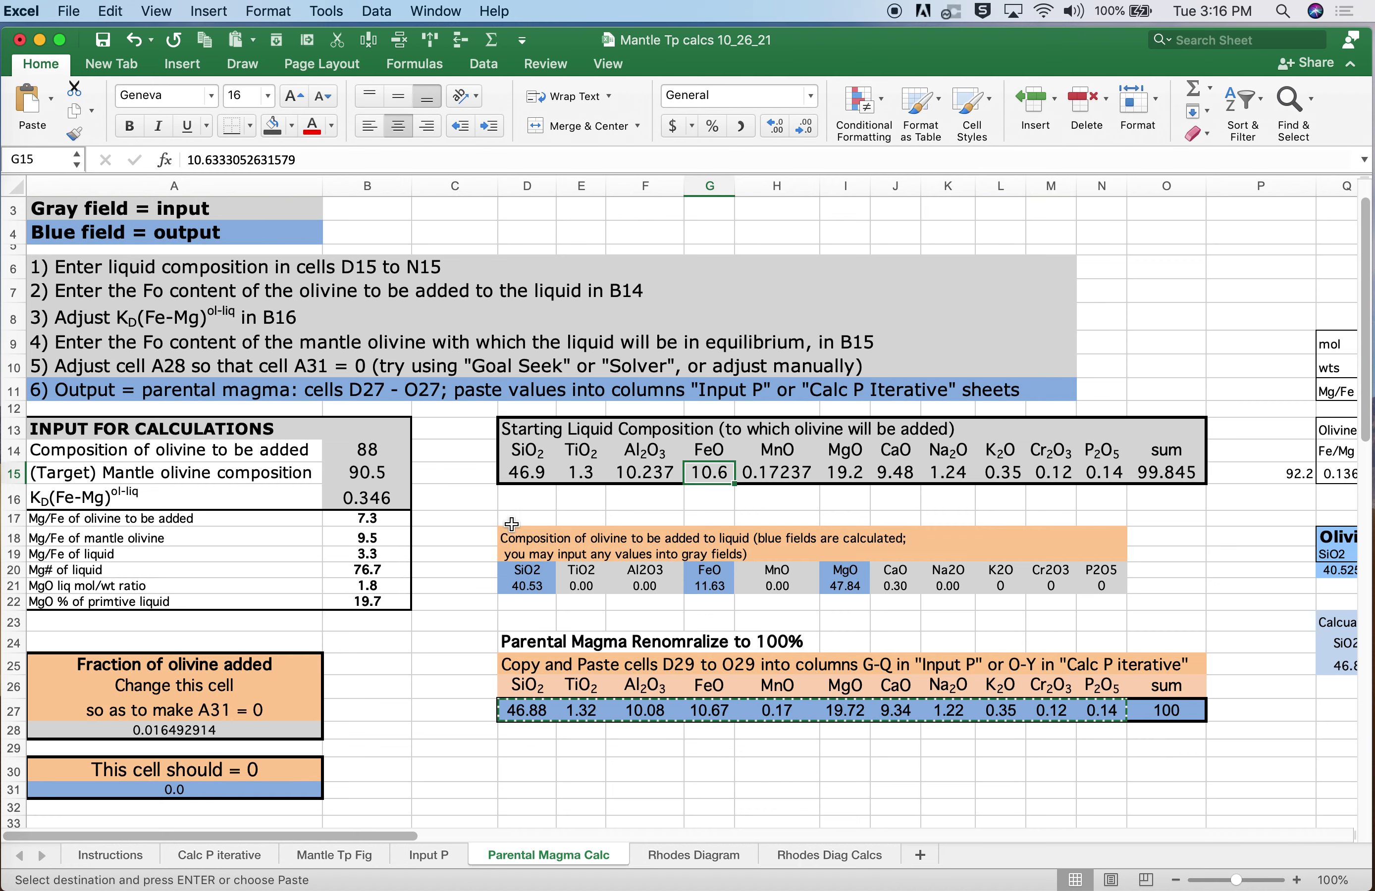
- Inspect the formula behind Hawaii's operative log[fO2] in C8 on the Calc P iterative sheet
click(221, 856)
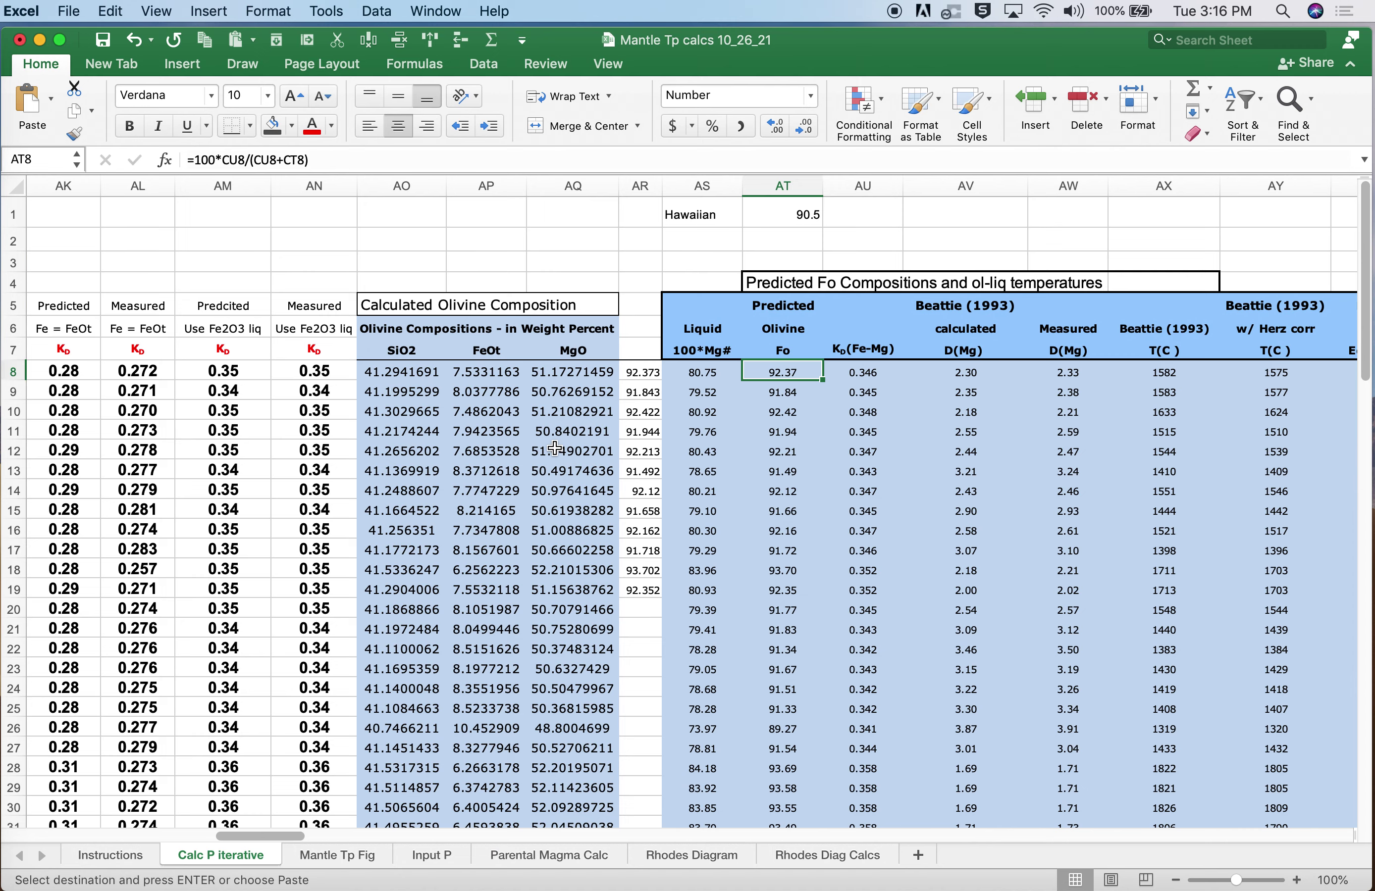
scroll(554, 448, left, 15)
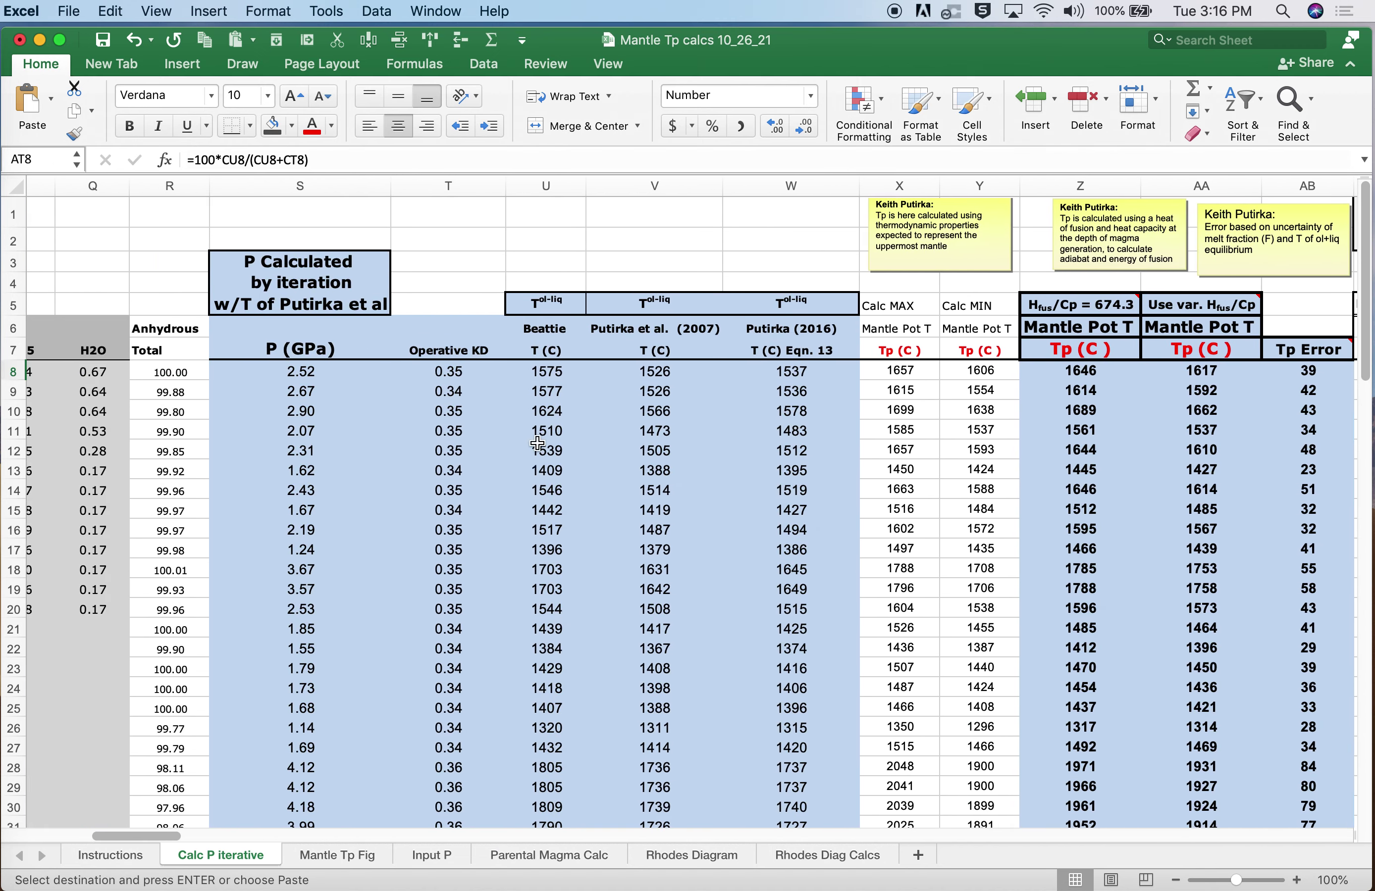
scroll(545, 446, left, 10)
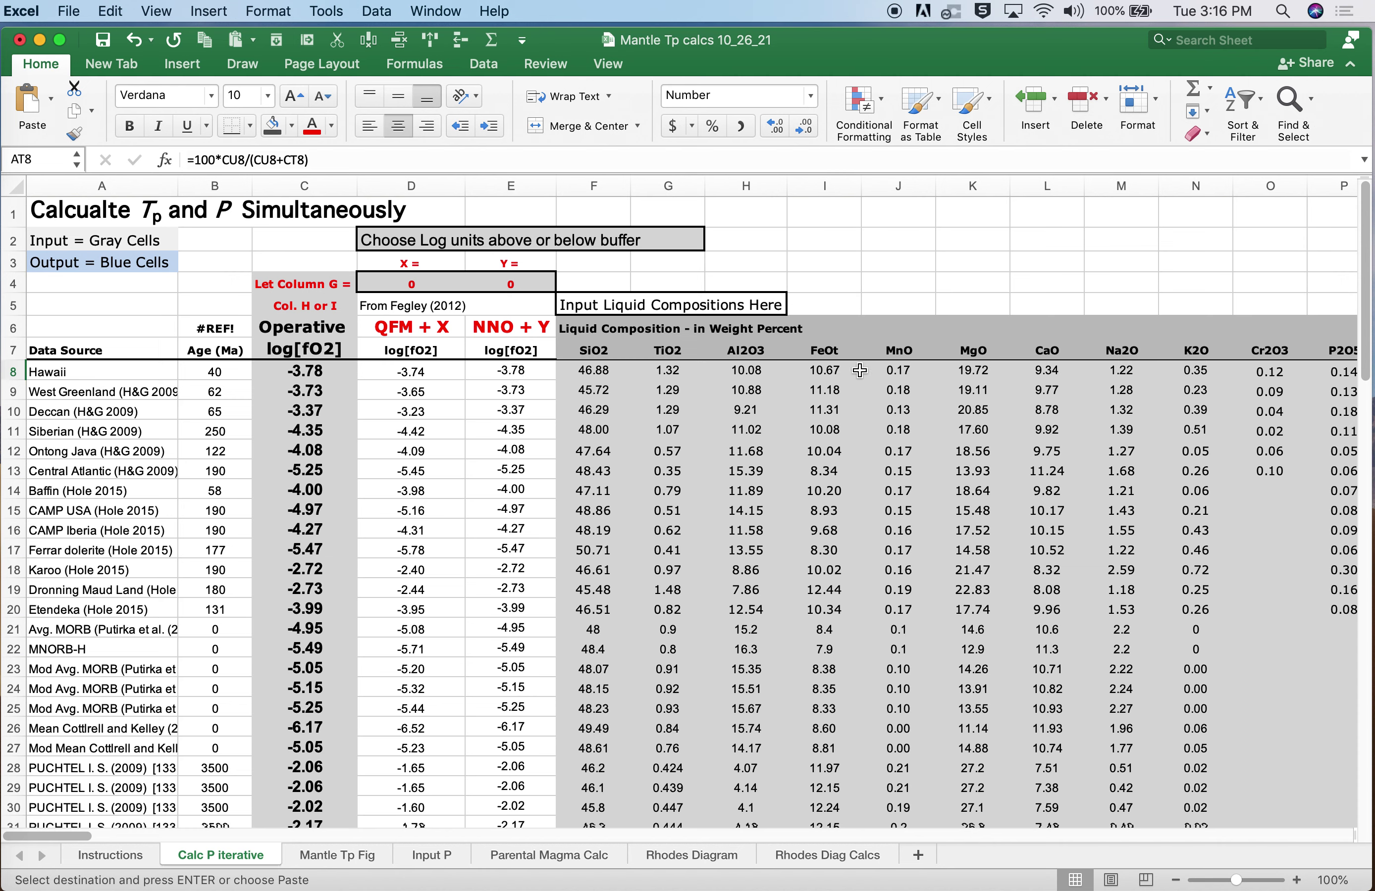
click(314, 363)
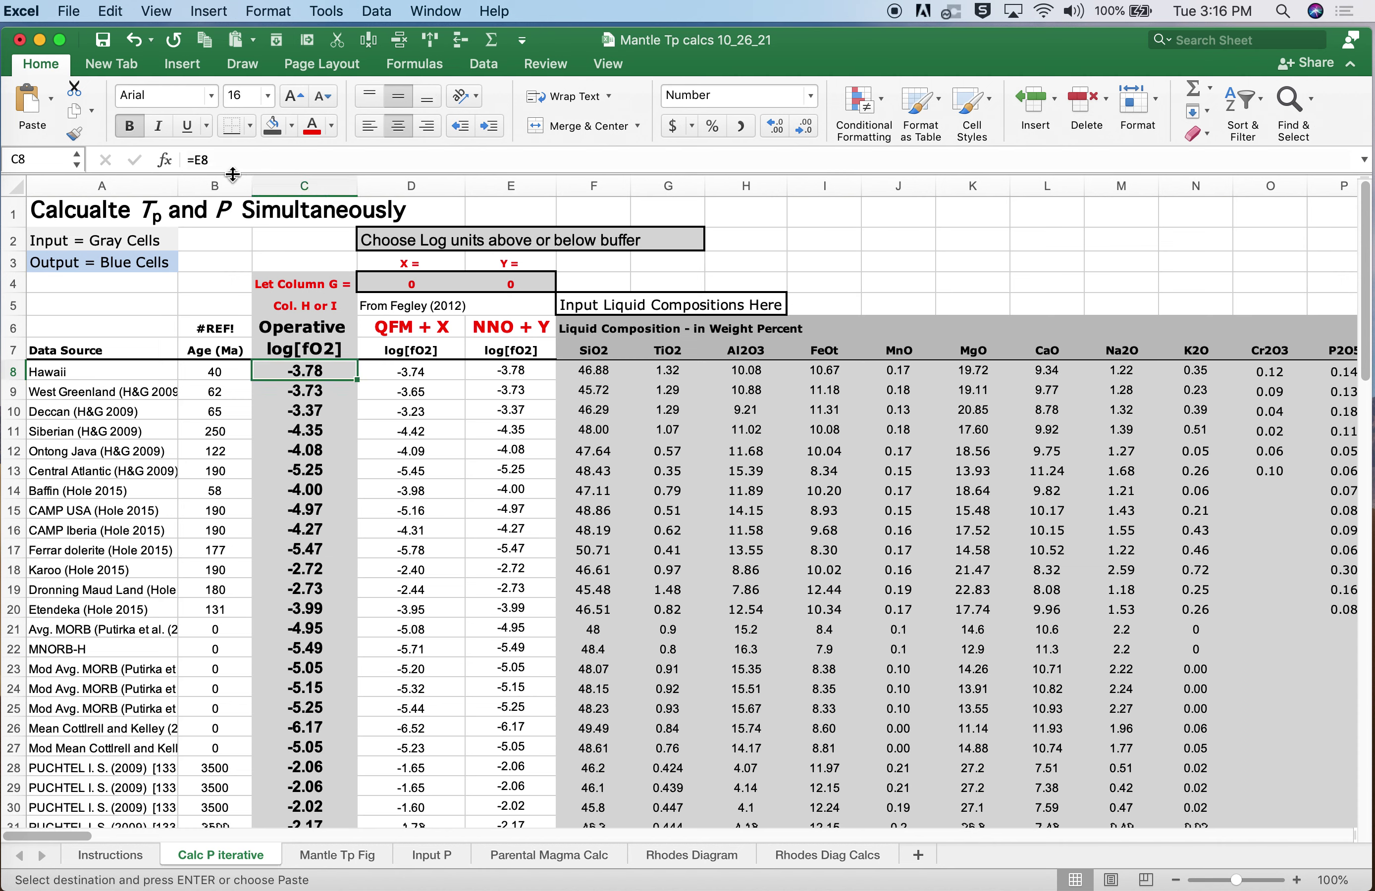
click(201, 158)
key(Return)
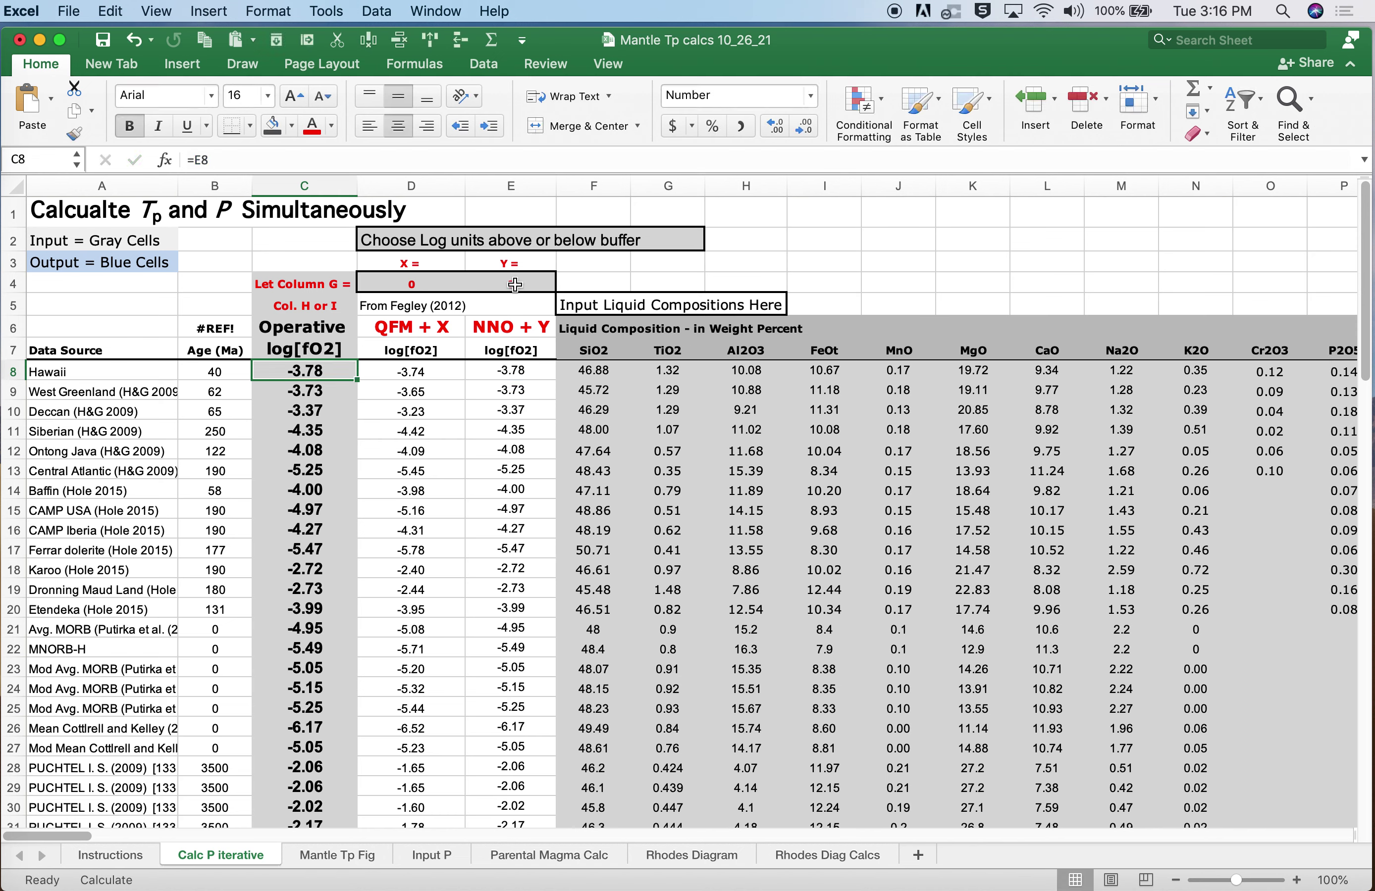
- Set the Y offset for the NNO buffer in E4 to -20 log units
click(513, 285)
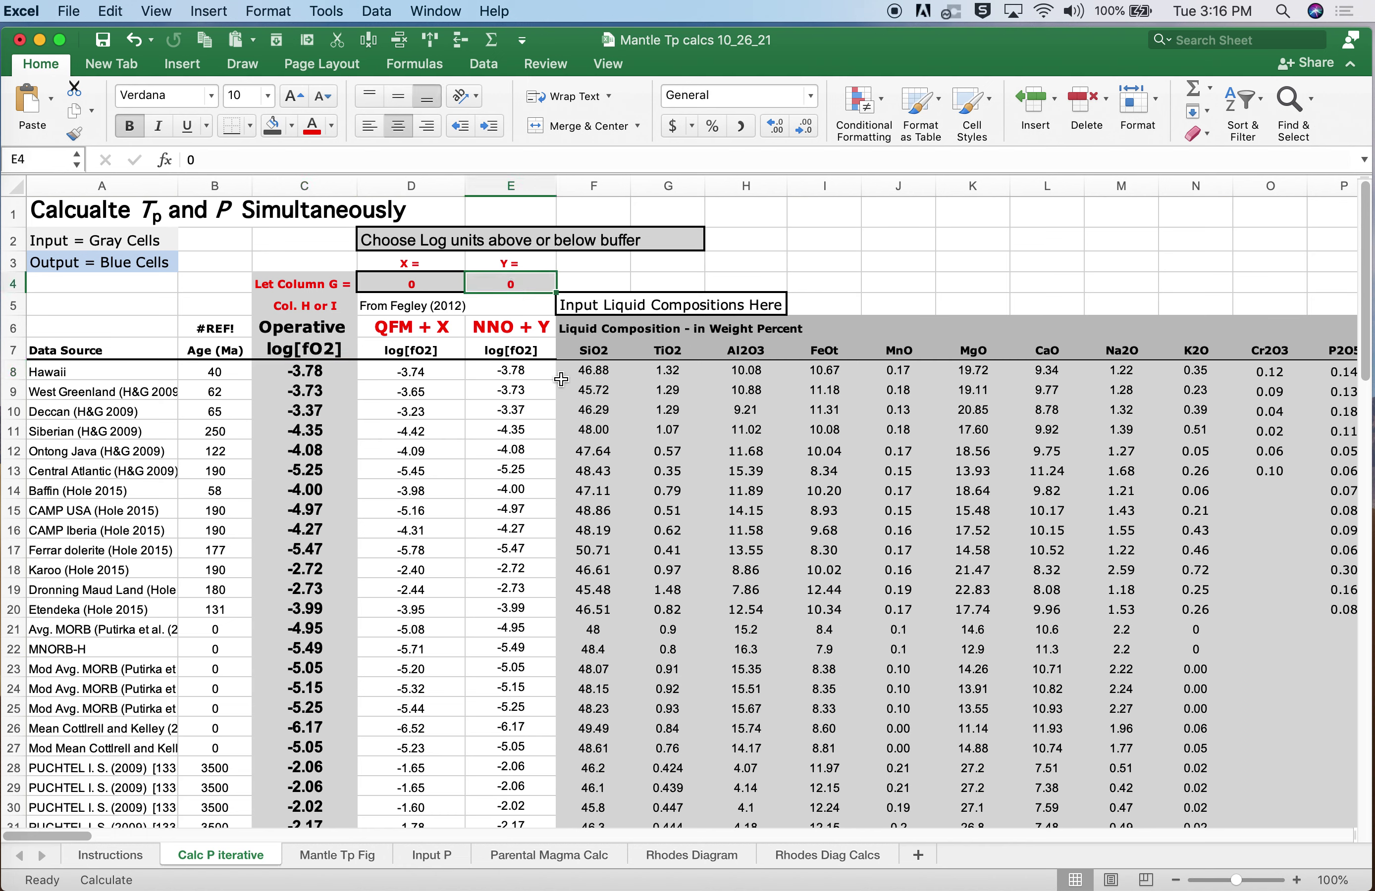
text(-2)
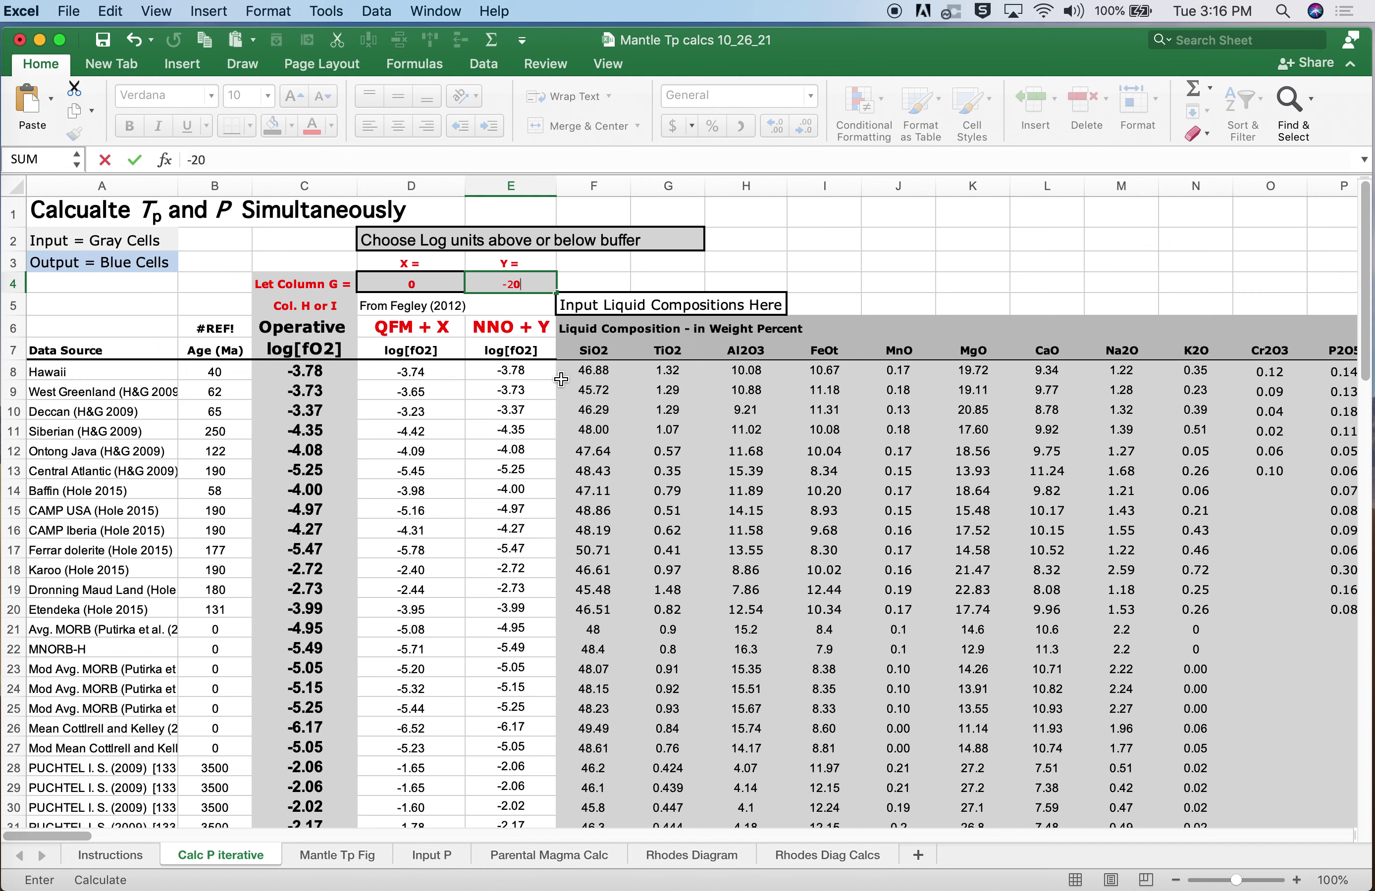
key(Return)
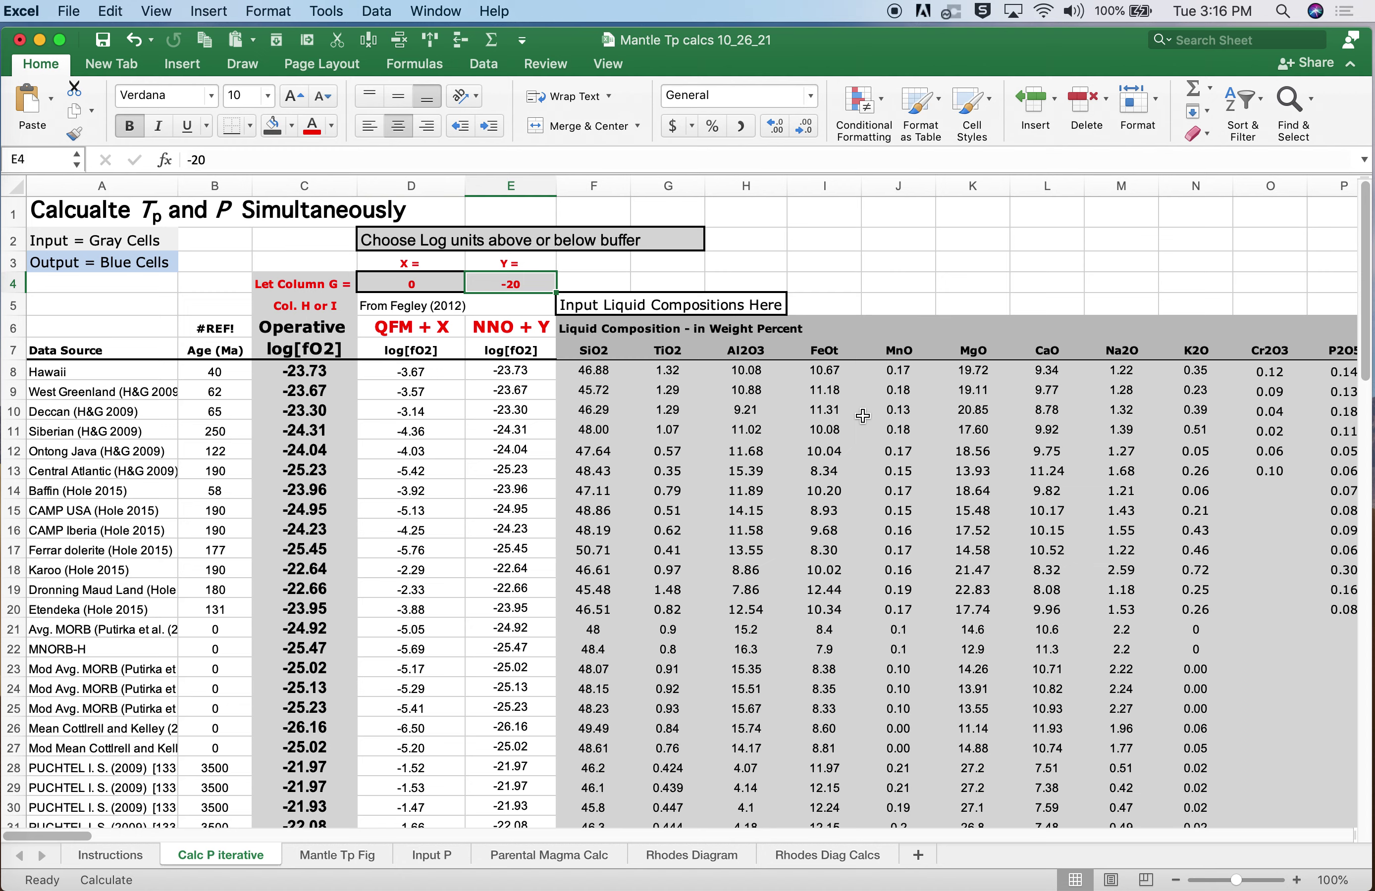
- Compare Hawaii's predicted olivine Fo in AT8 with the Hawaiian reference value in AT1
scroll(863, 415, right, 20)
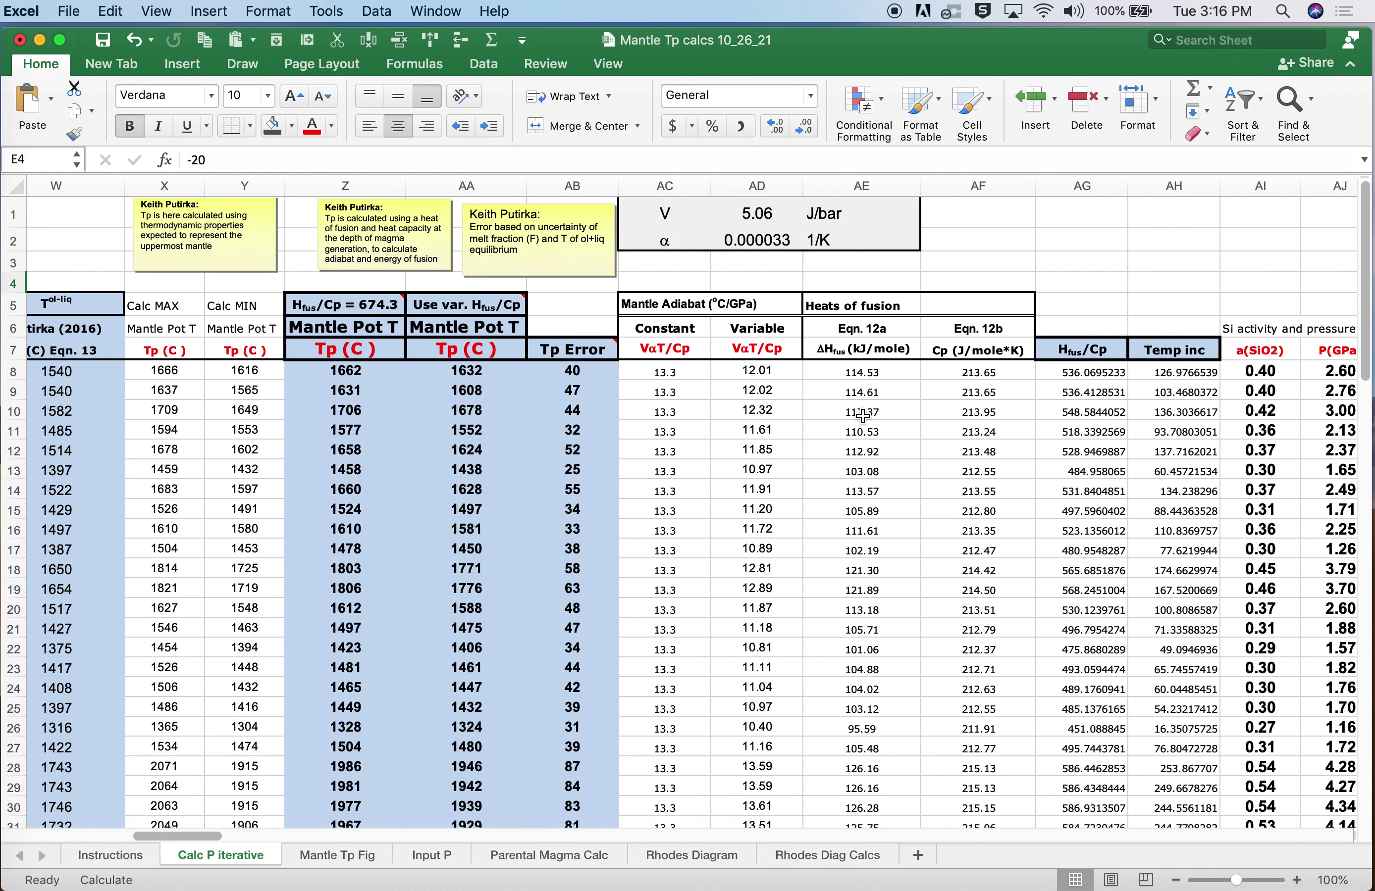
scroll(862, 416, right, 12)
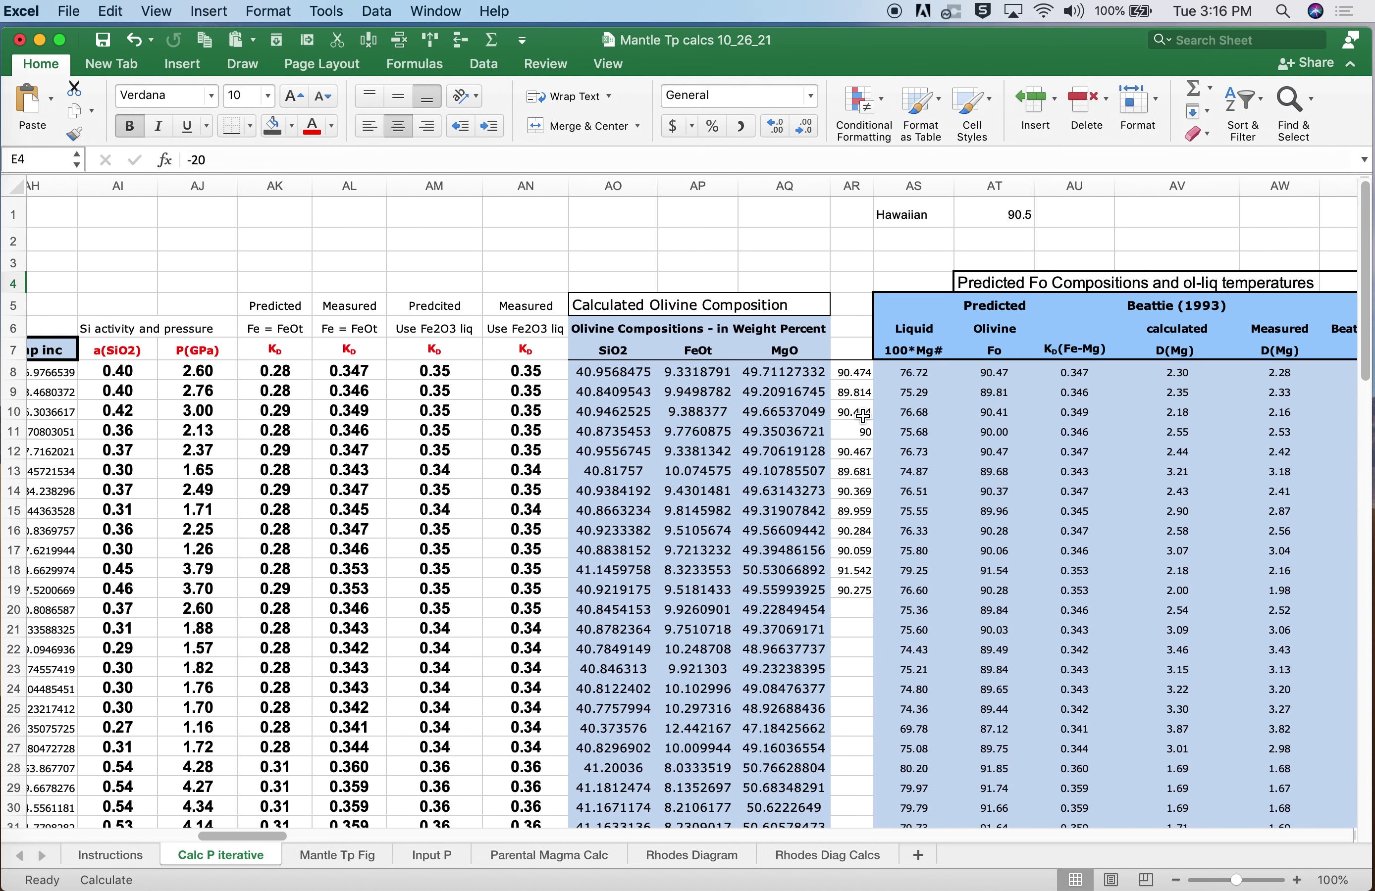
click(992, 373)
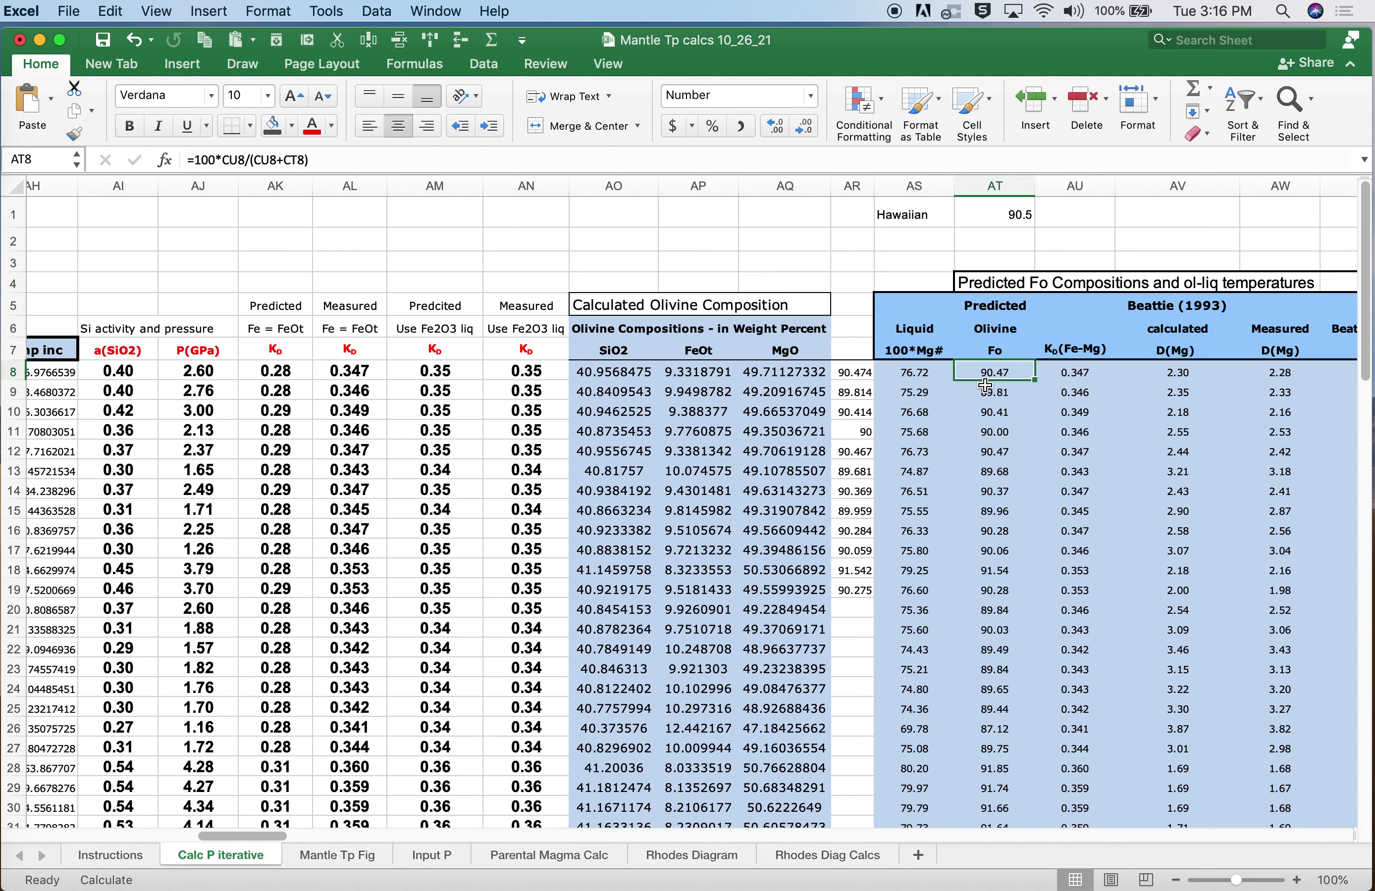
click(1011, 217)
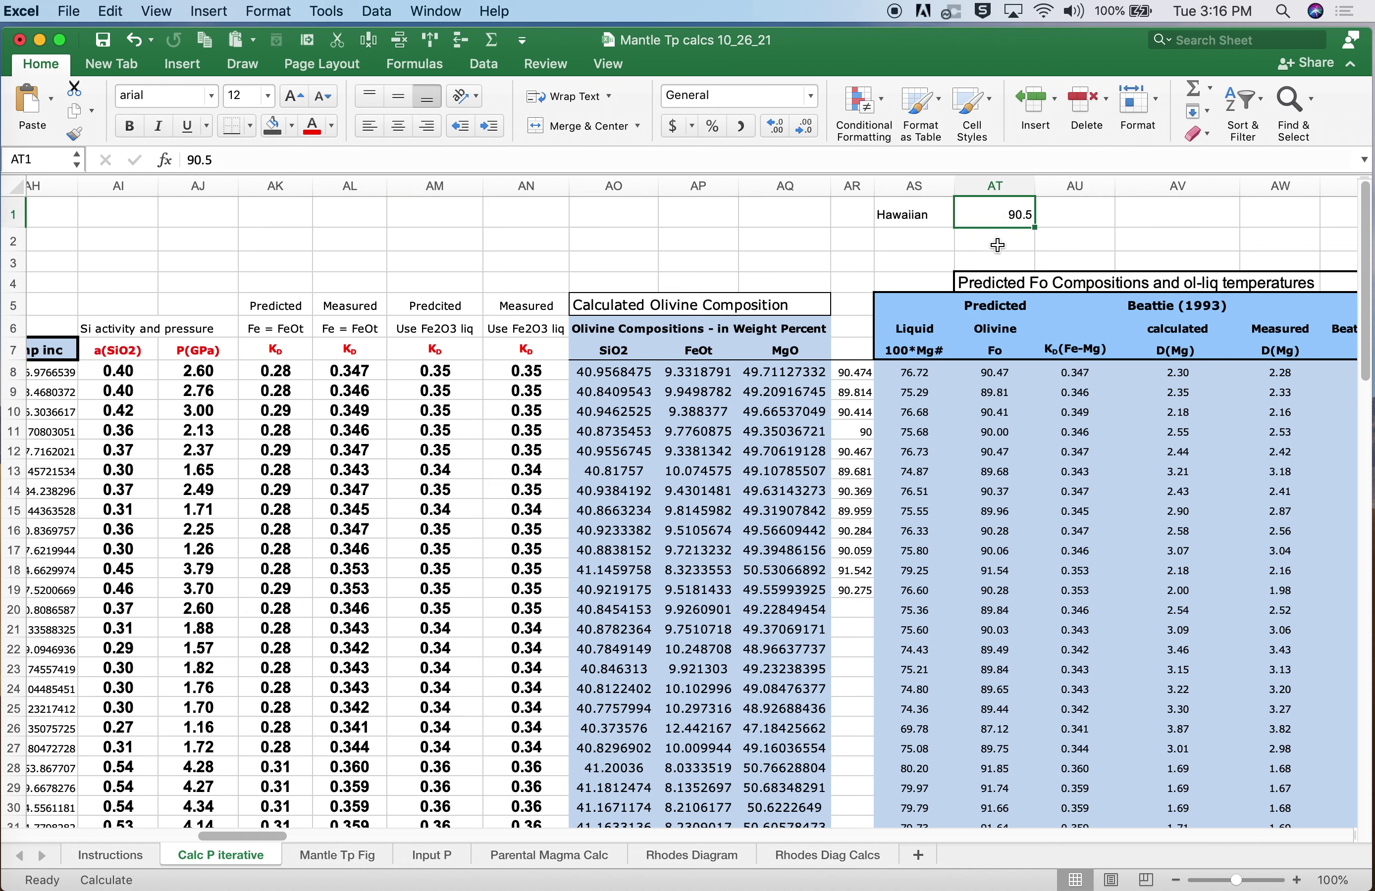
click(1003, 375)
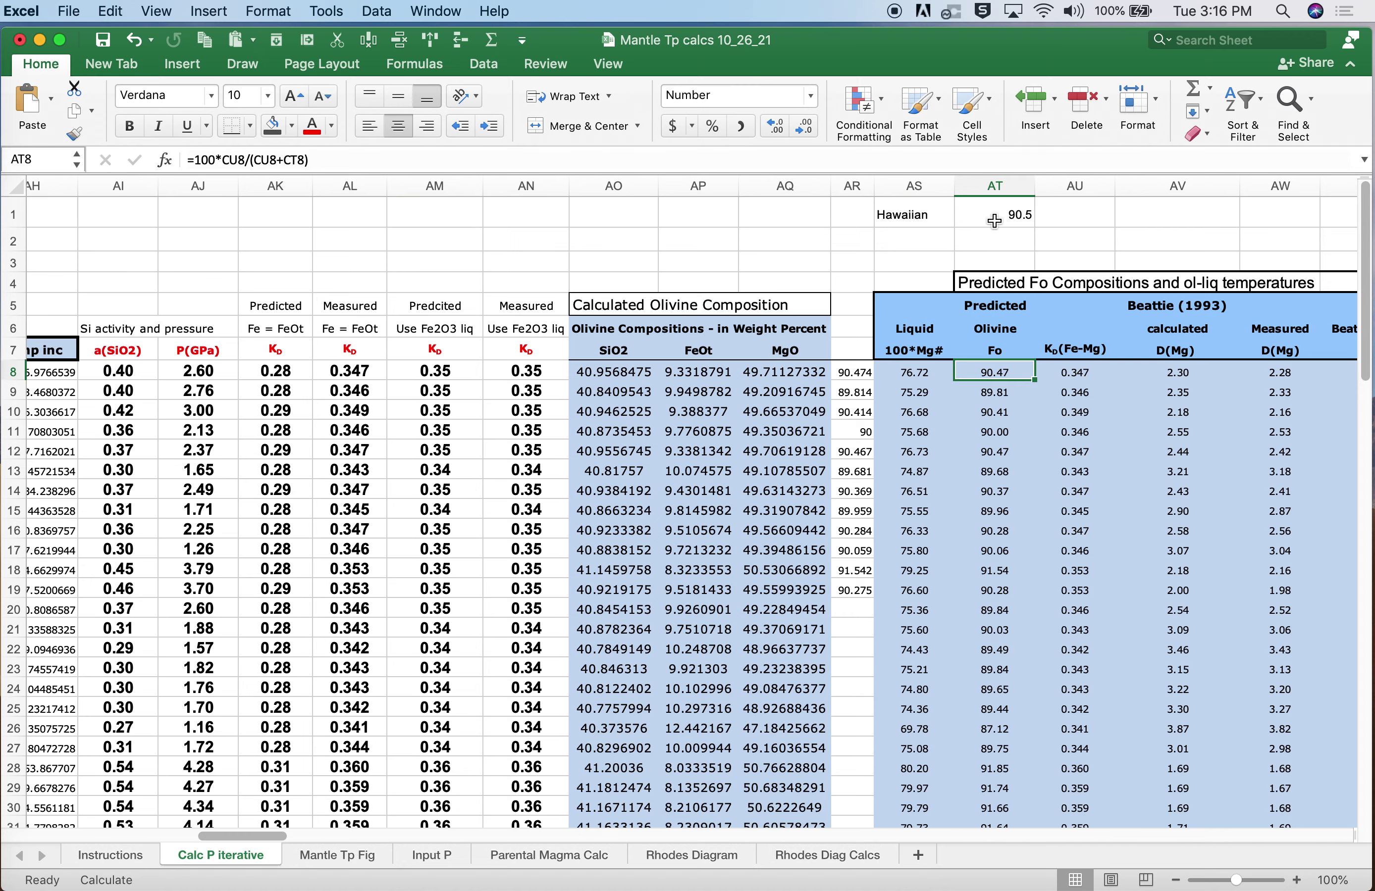
- Set the NNO buffer's Y offset in E4 back to 0
scroll(909, 434, left, 20)
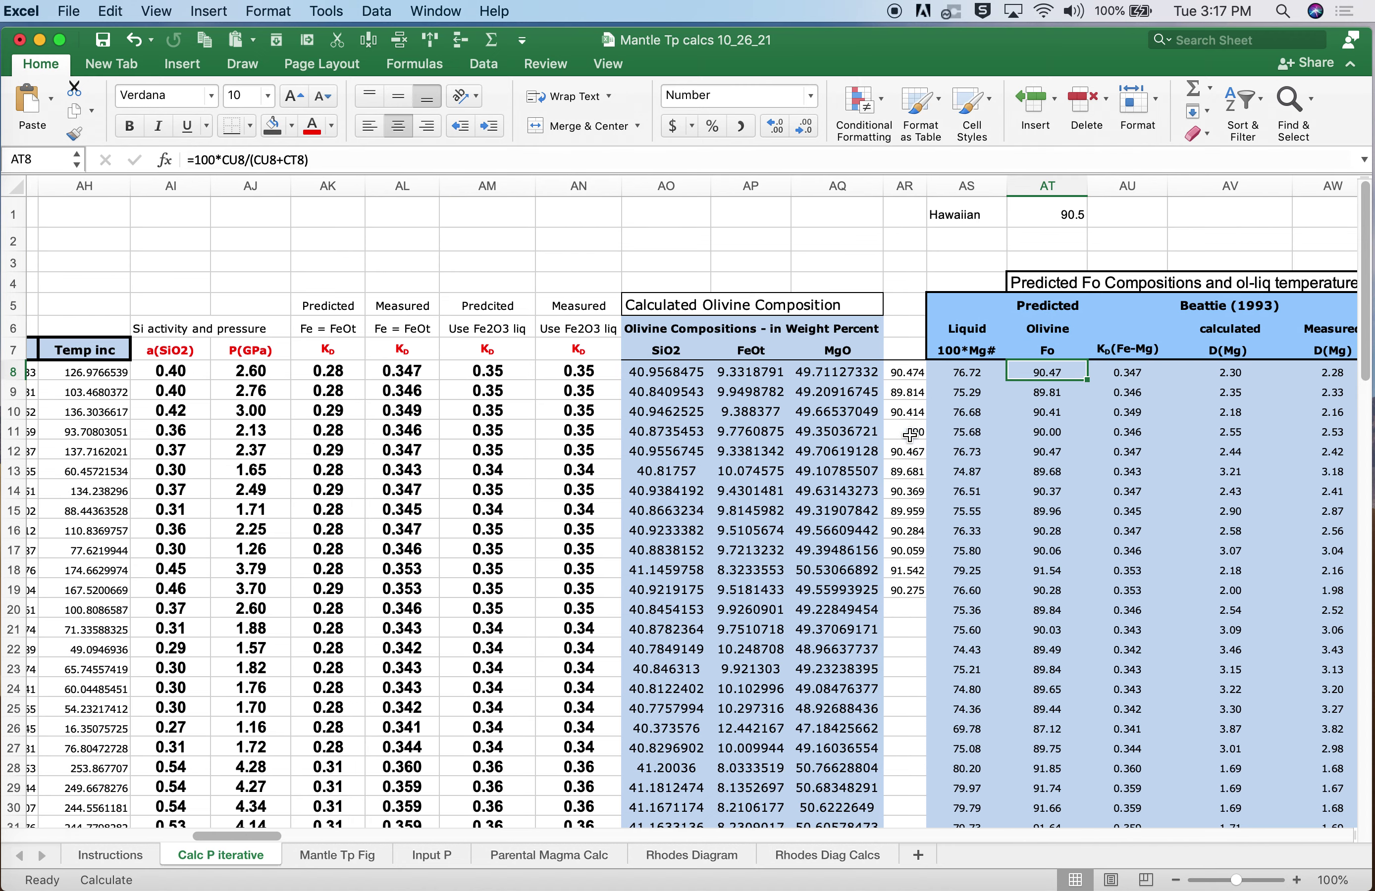
scroll(898, 435, left, 15)
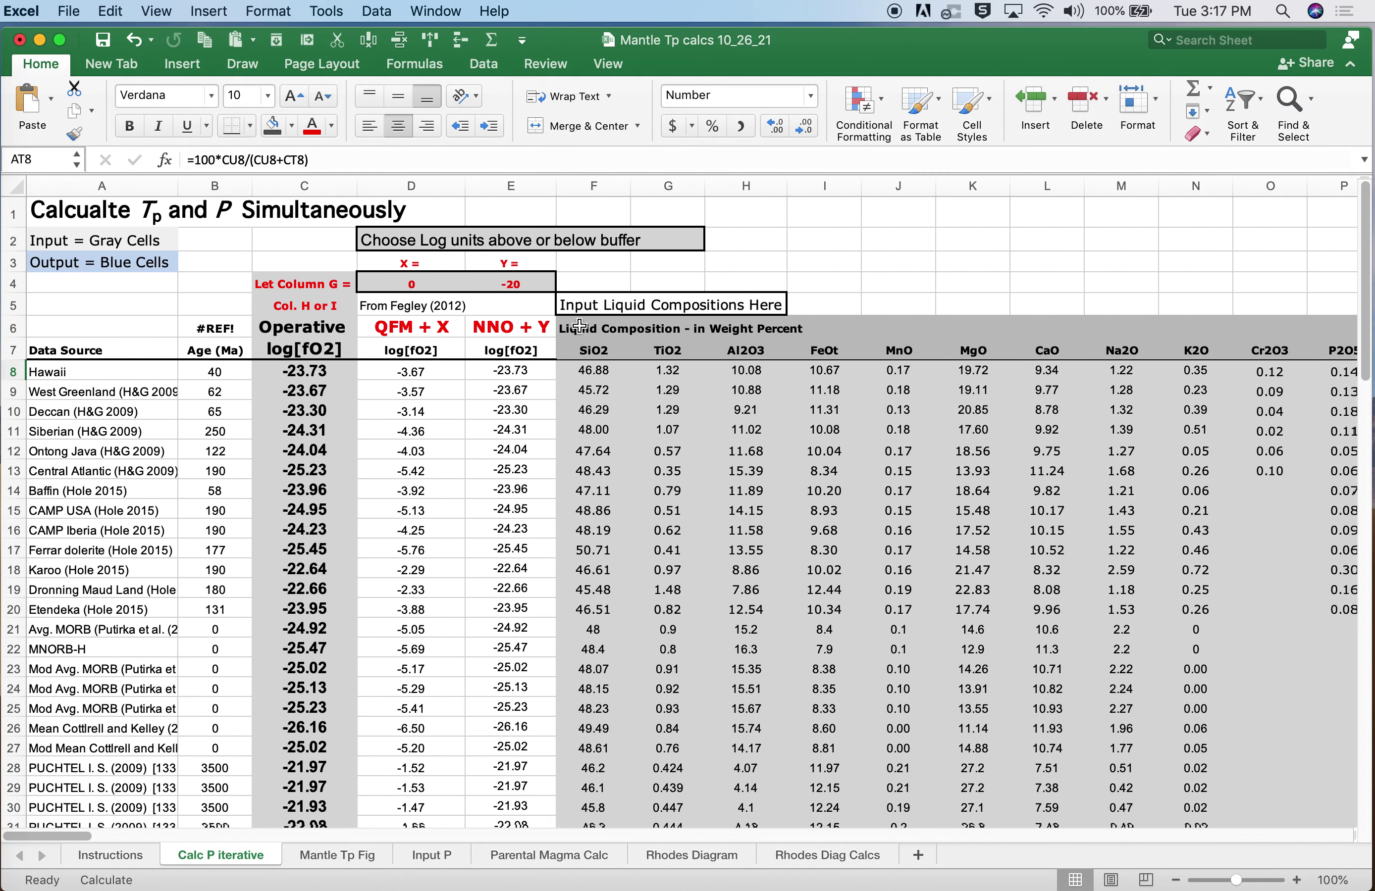
click(521, 287)
text(0)
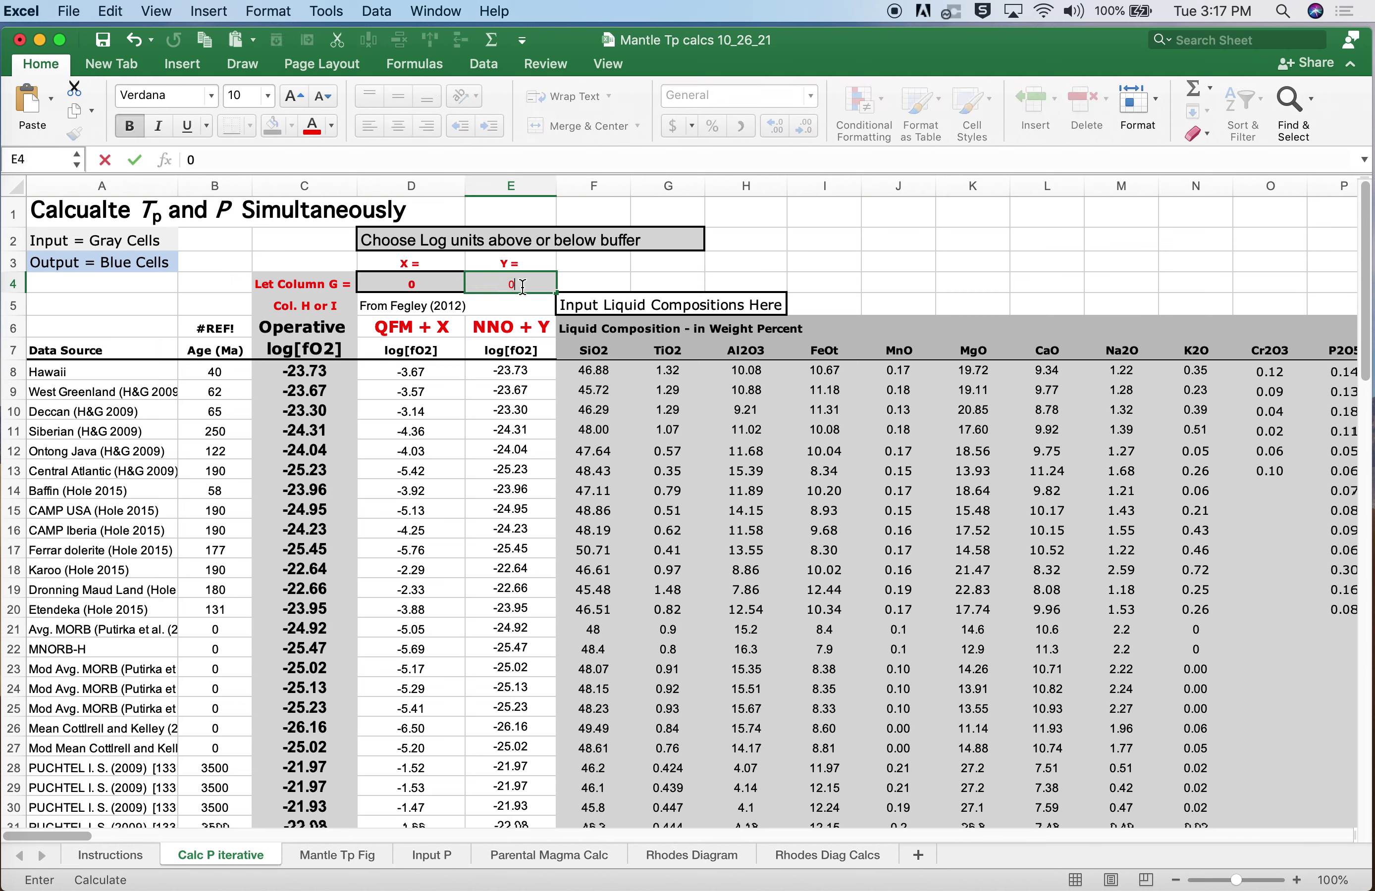
key(Return)
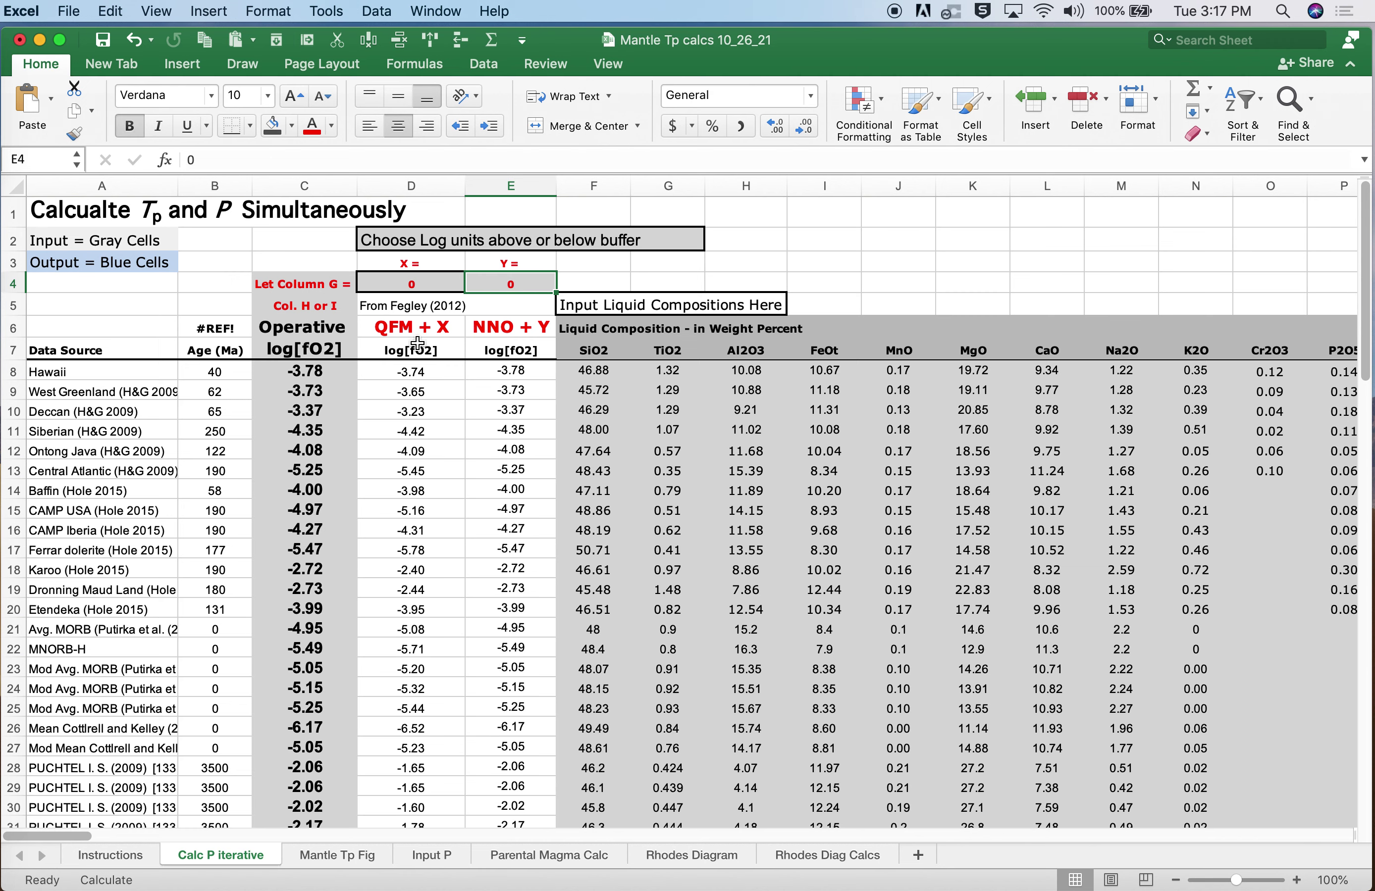
- Insert a new row 9 below Hawaii and fill the Hawaii row down into it
click(9, 392)
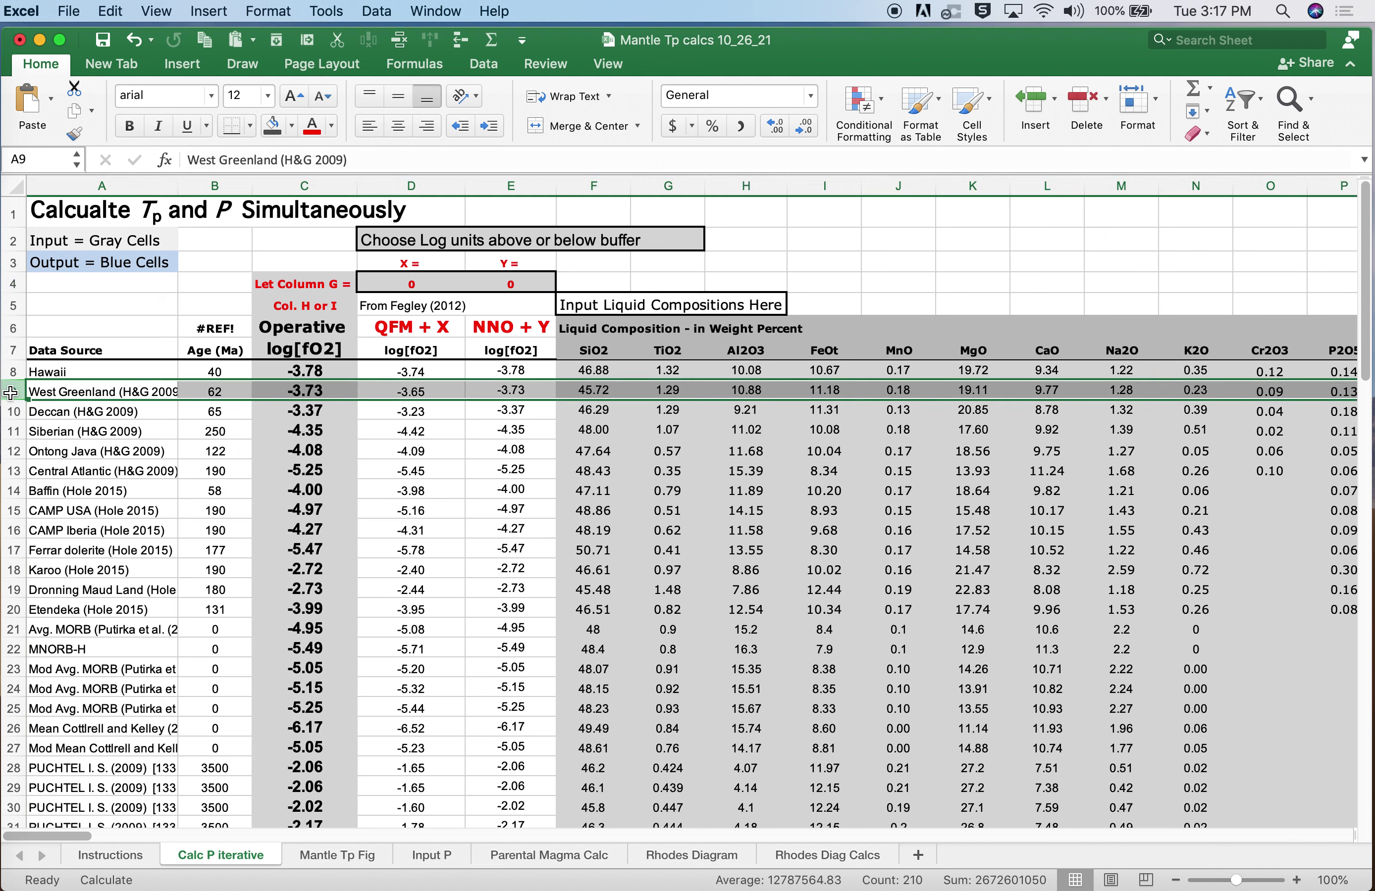
click(461, 41)
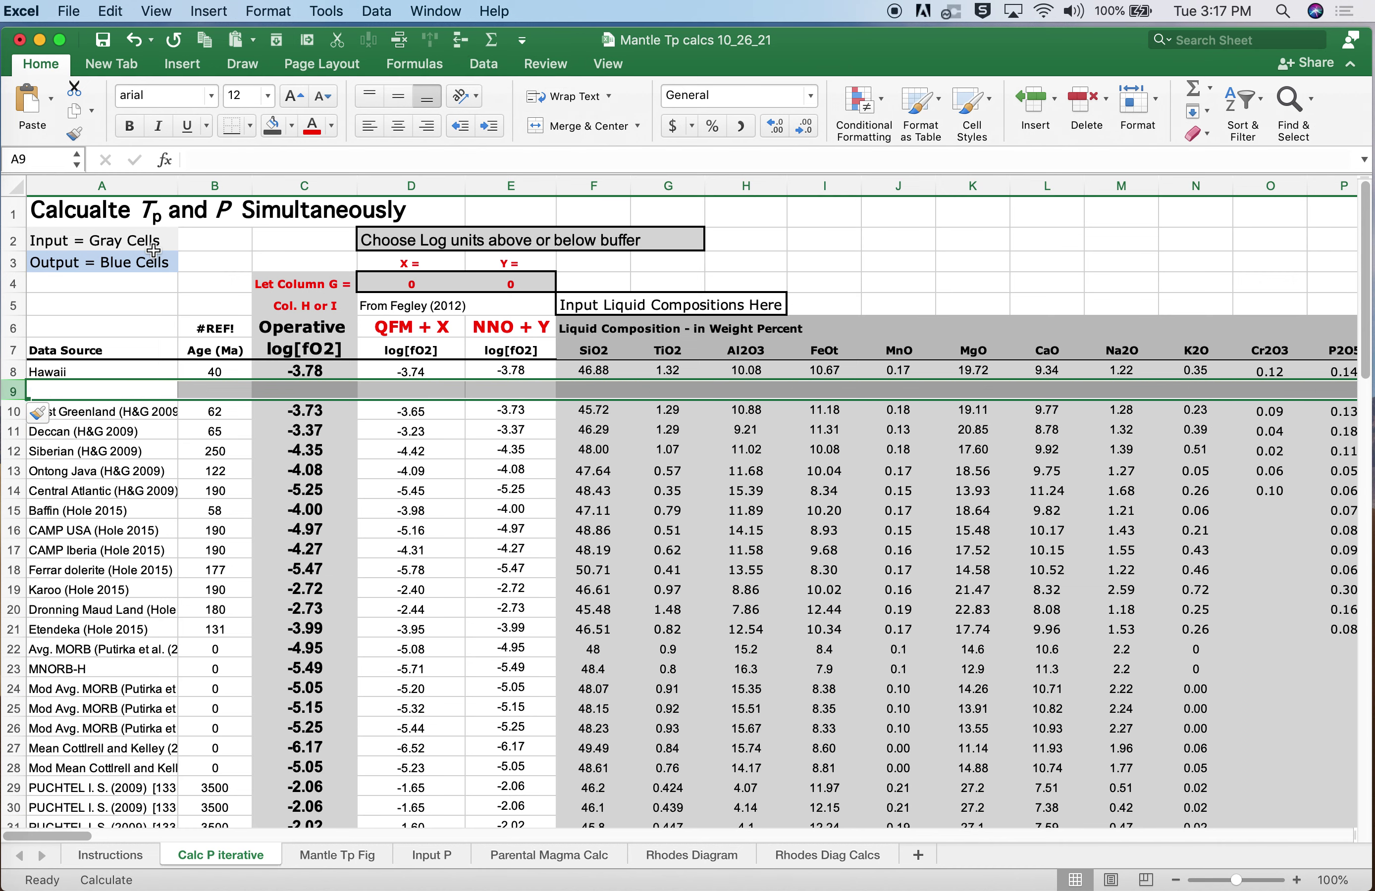
click(13, 369)
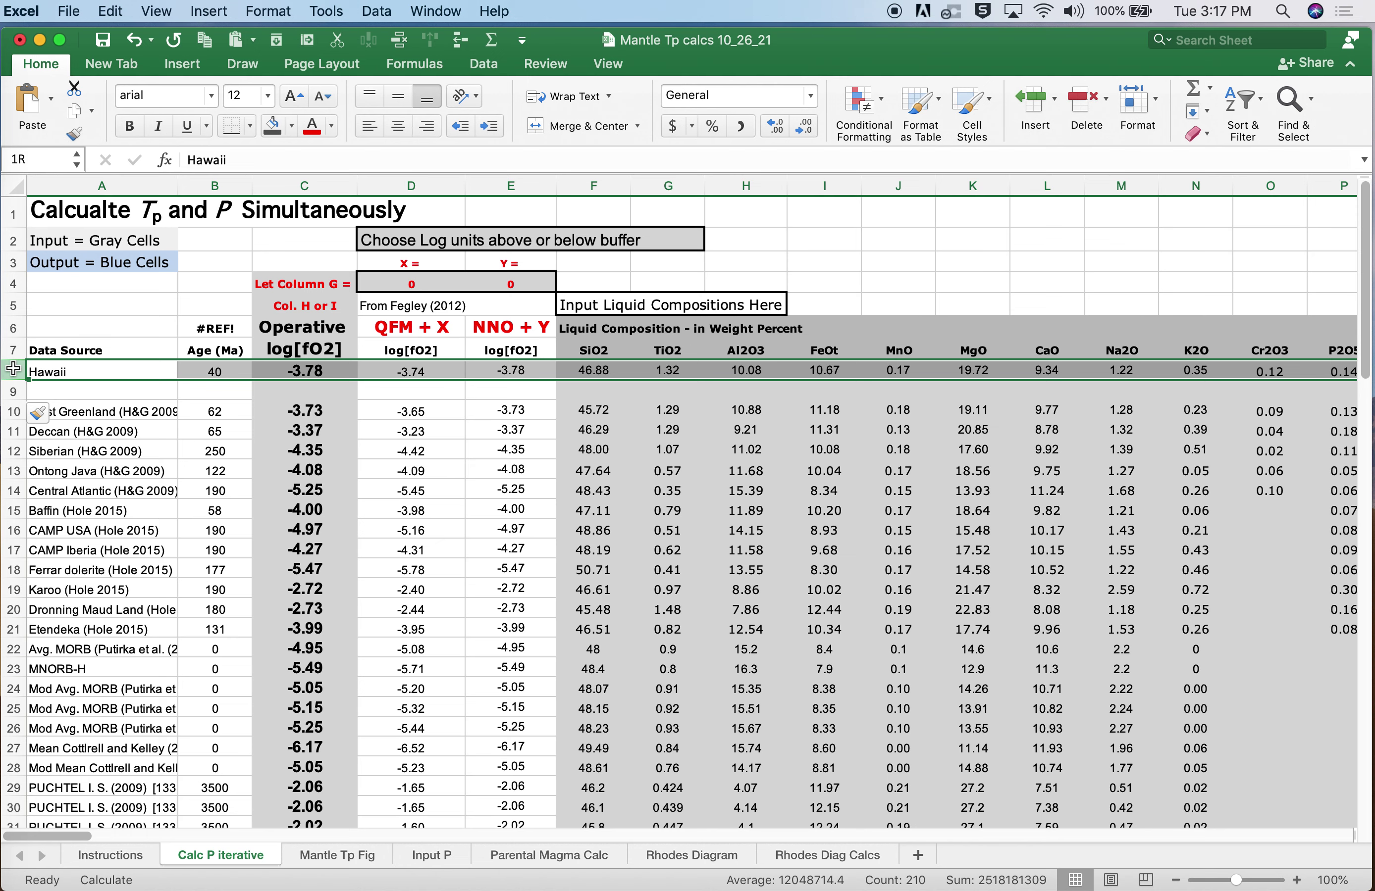
drag(13, 373, 15, 390)
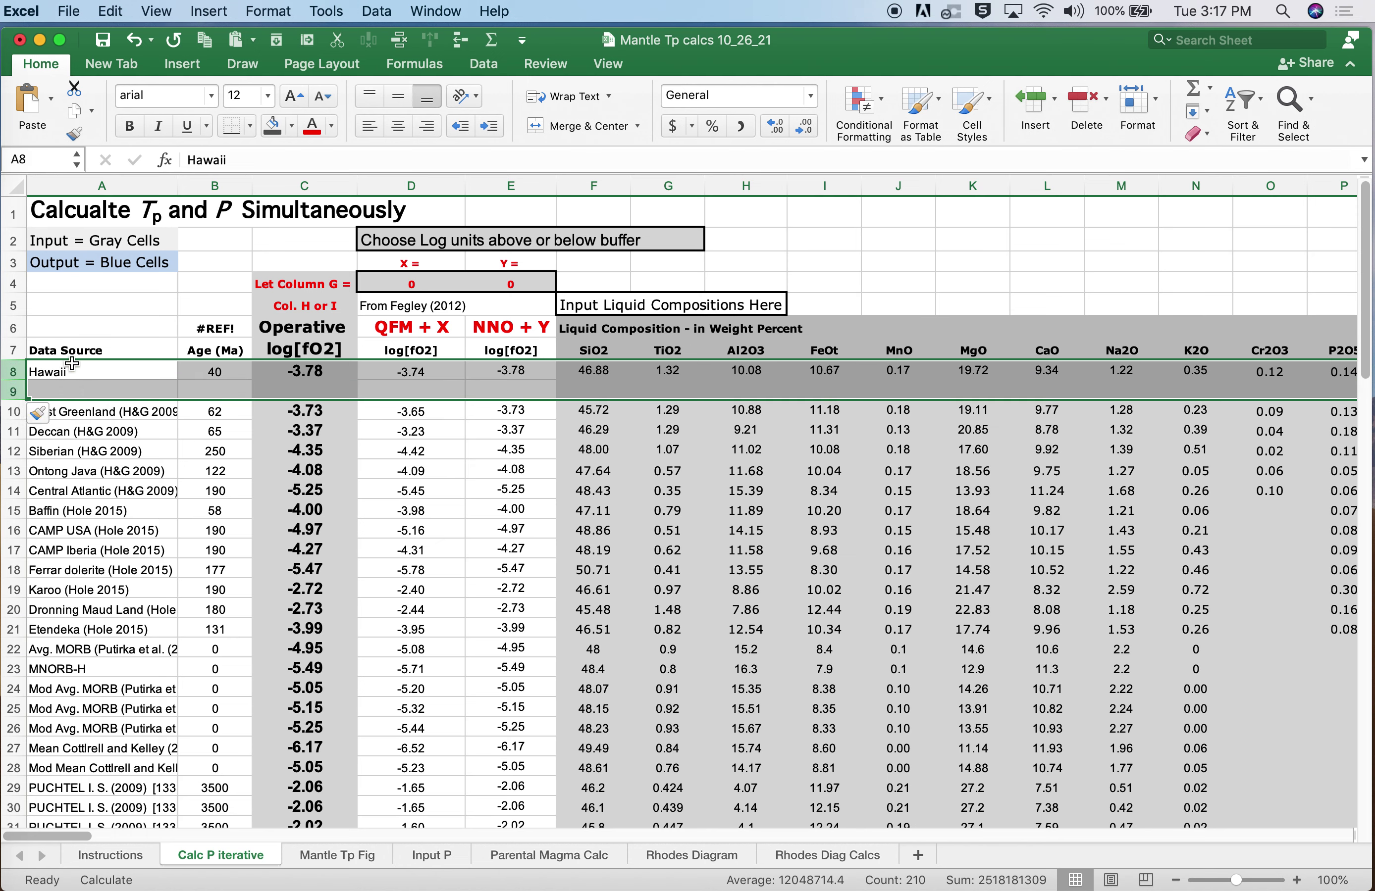
click(277, 41)
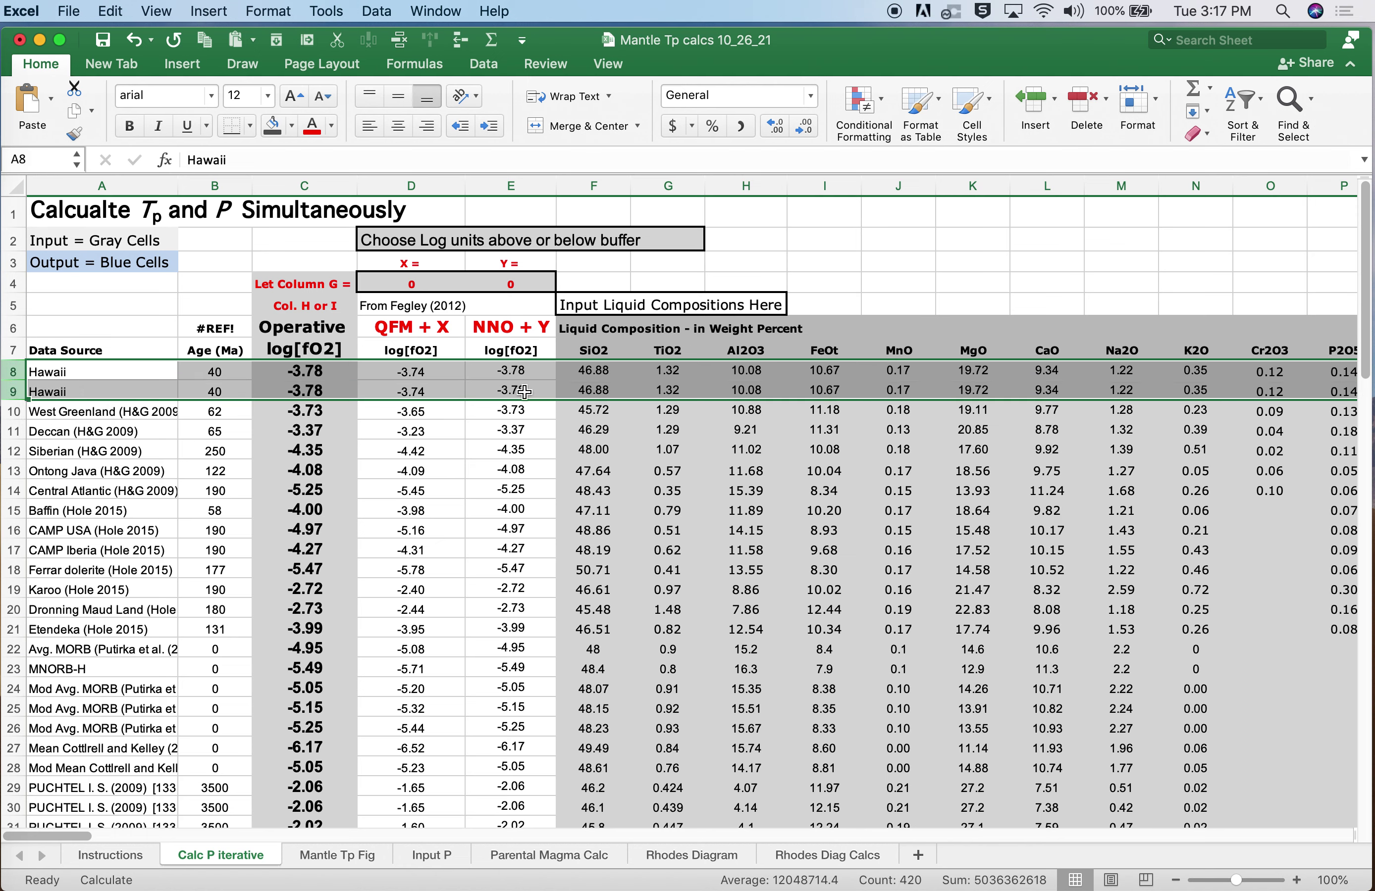
- Enter 1 in A9 as the liquid fraction and label the column "F liq mixing" in A6
click(17, 371)
click(108, 394)
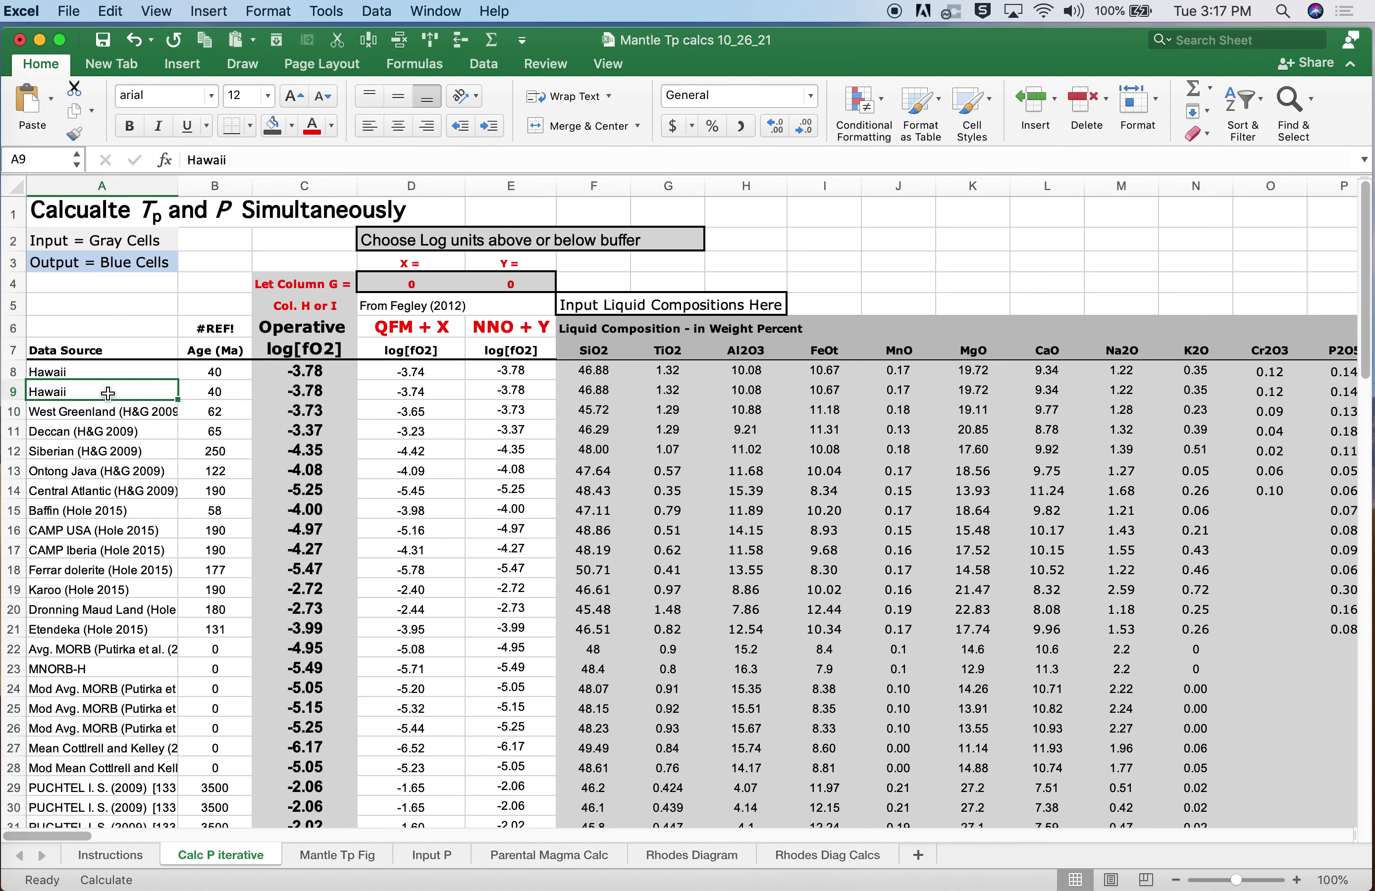
text(1)
click(101, 328)
text(F liq mixing)
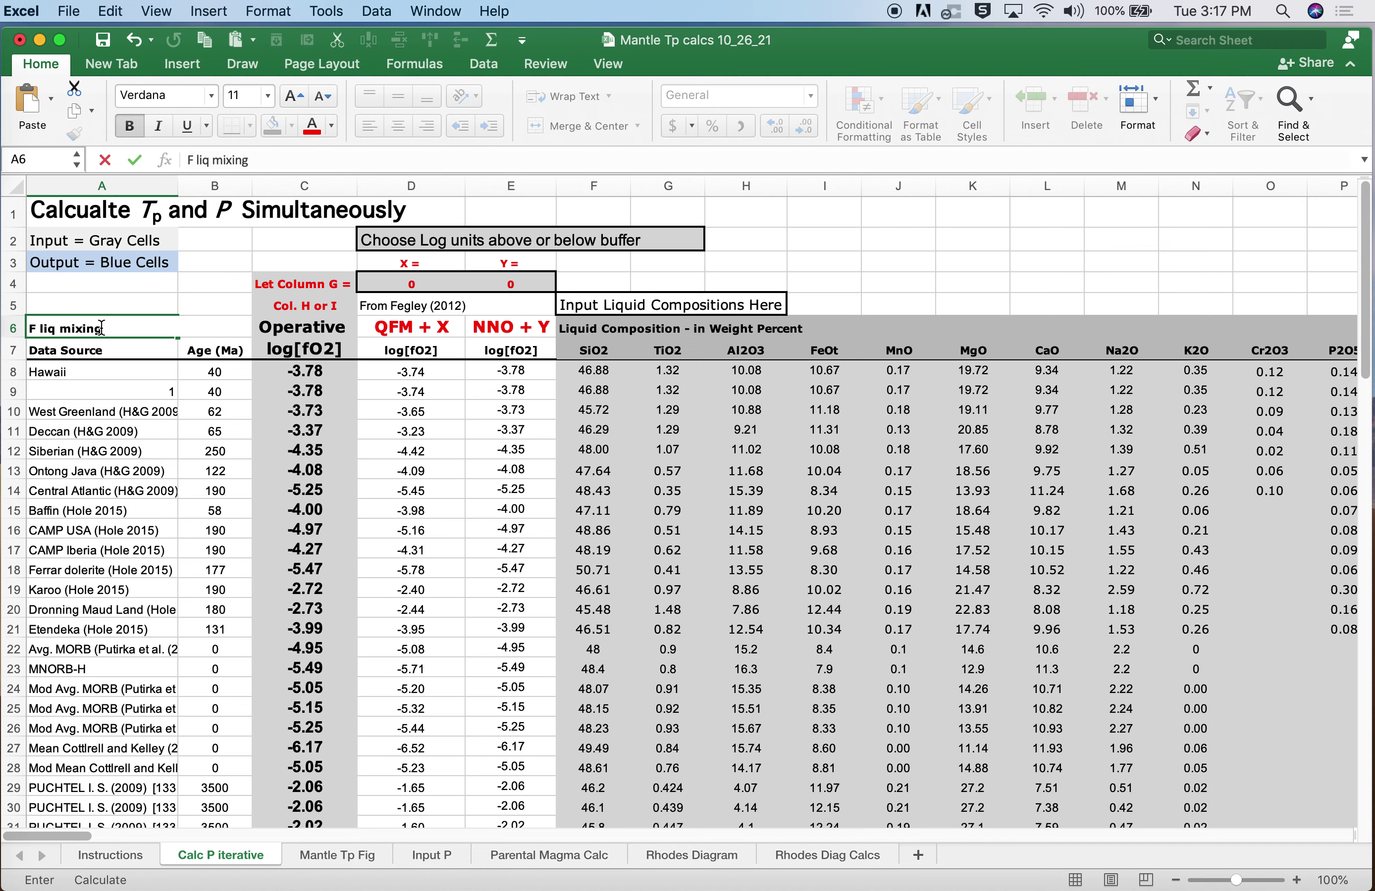
key(Return)
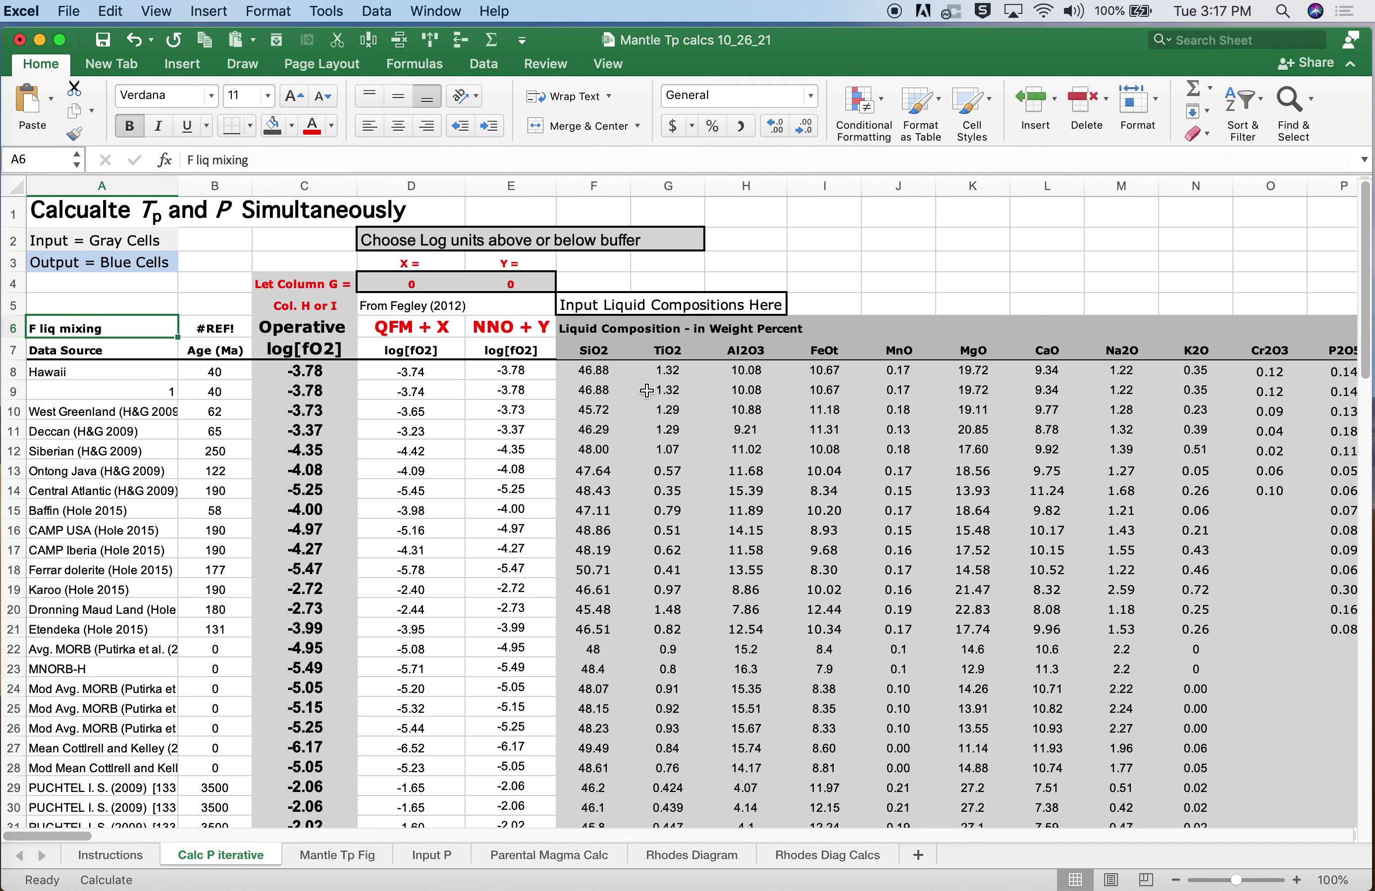
- Copy the added olivine's composition D21 to N21 from the Parental Magma Calc sheet and paste it as values from F4 on the Calc P iterative sheet
click(536, 861)
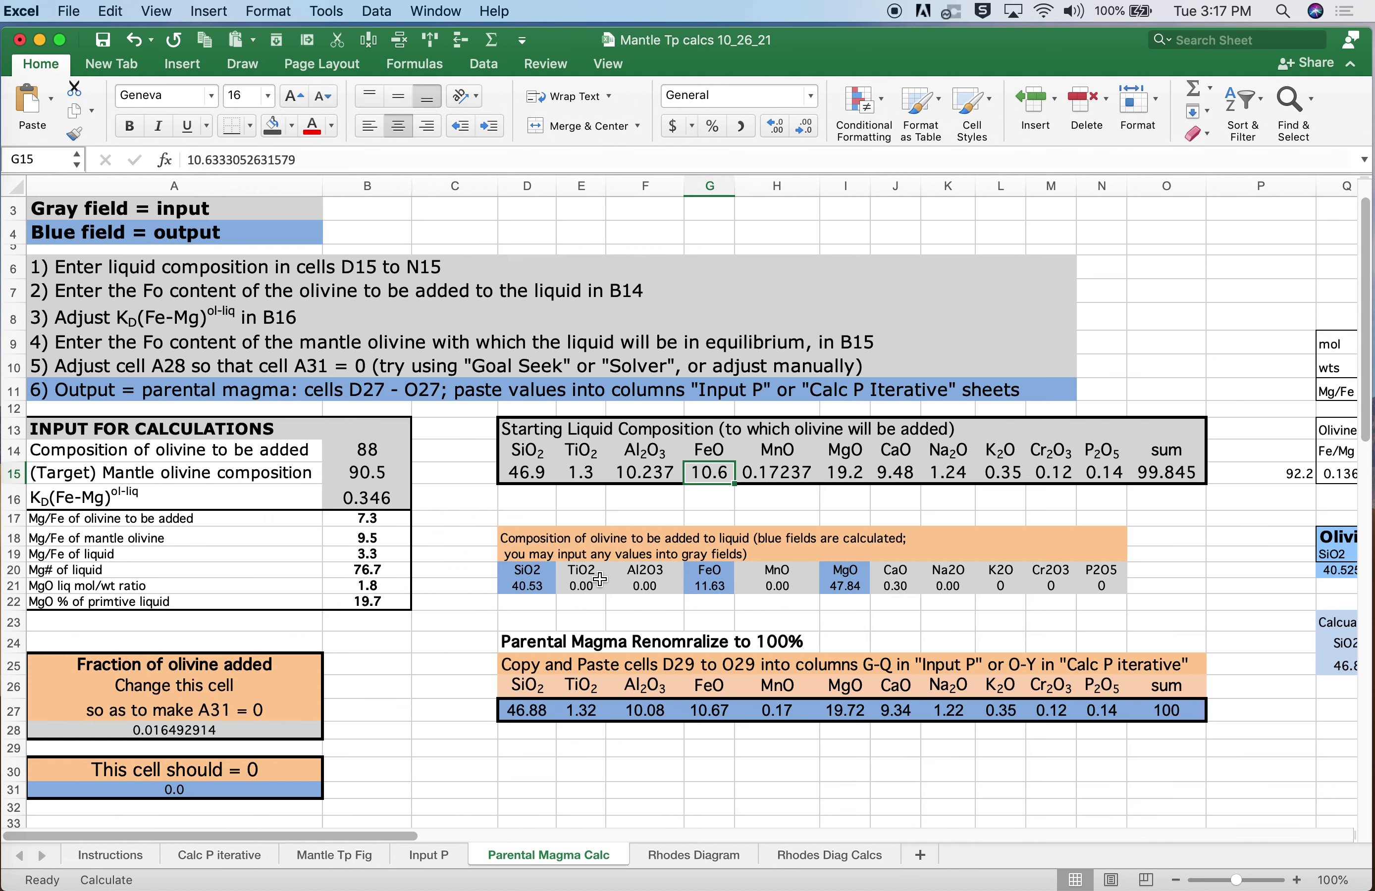
drag(521, 584, 1093, 587)
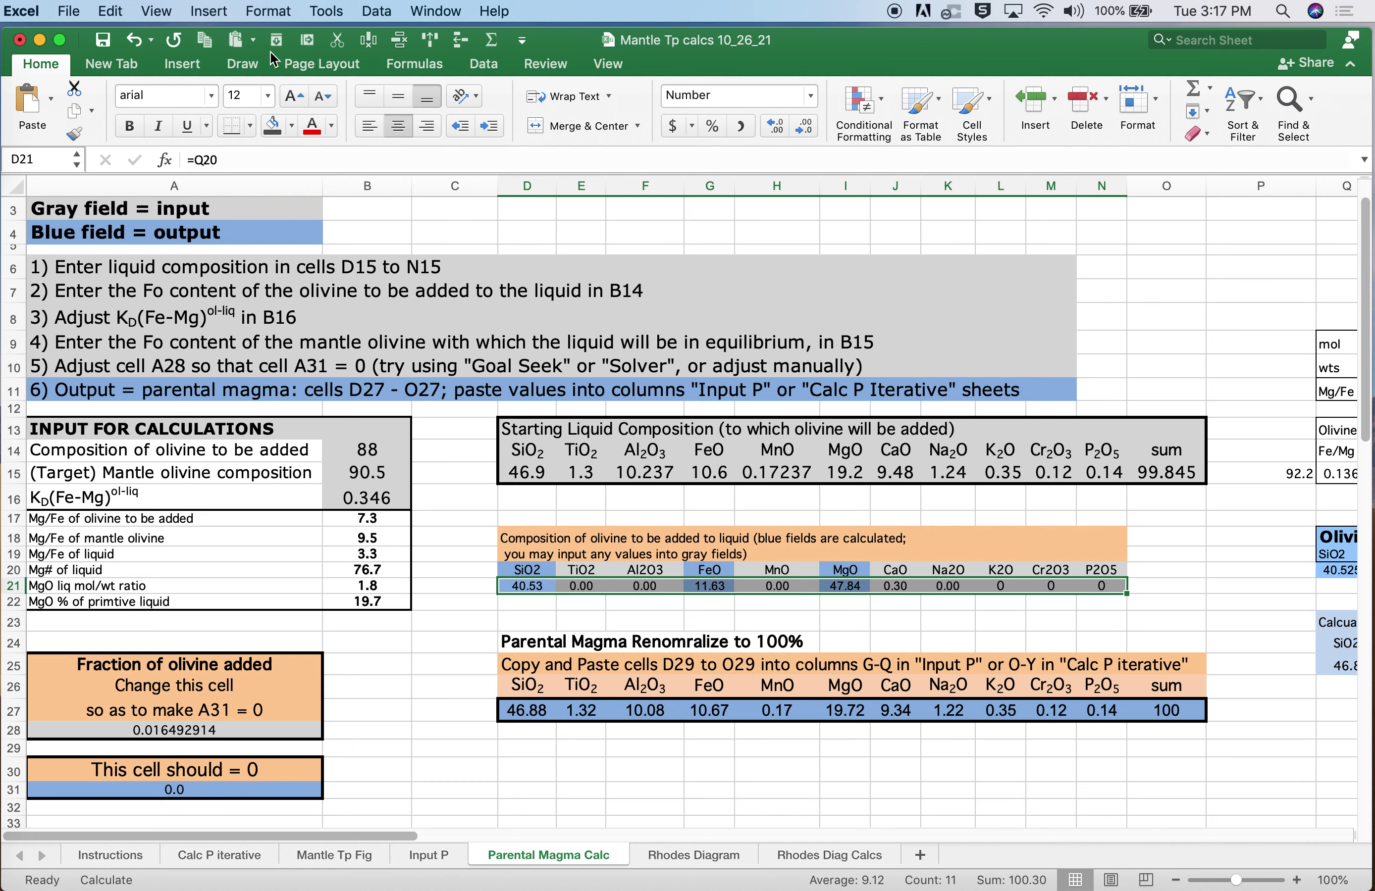
click(206, 42)
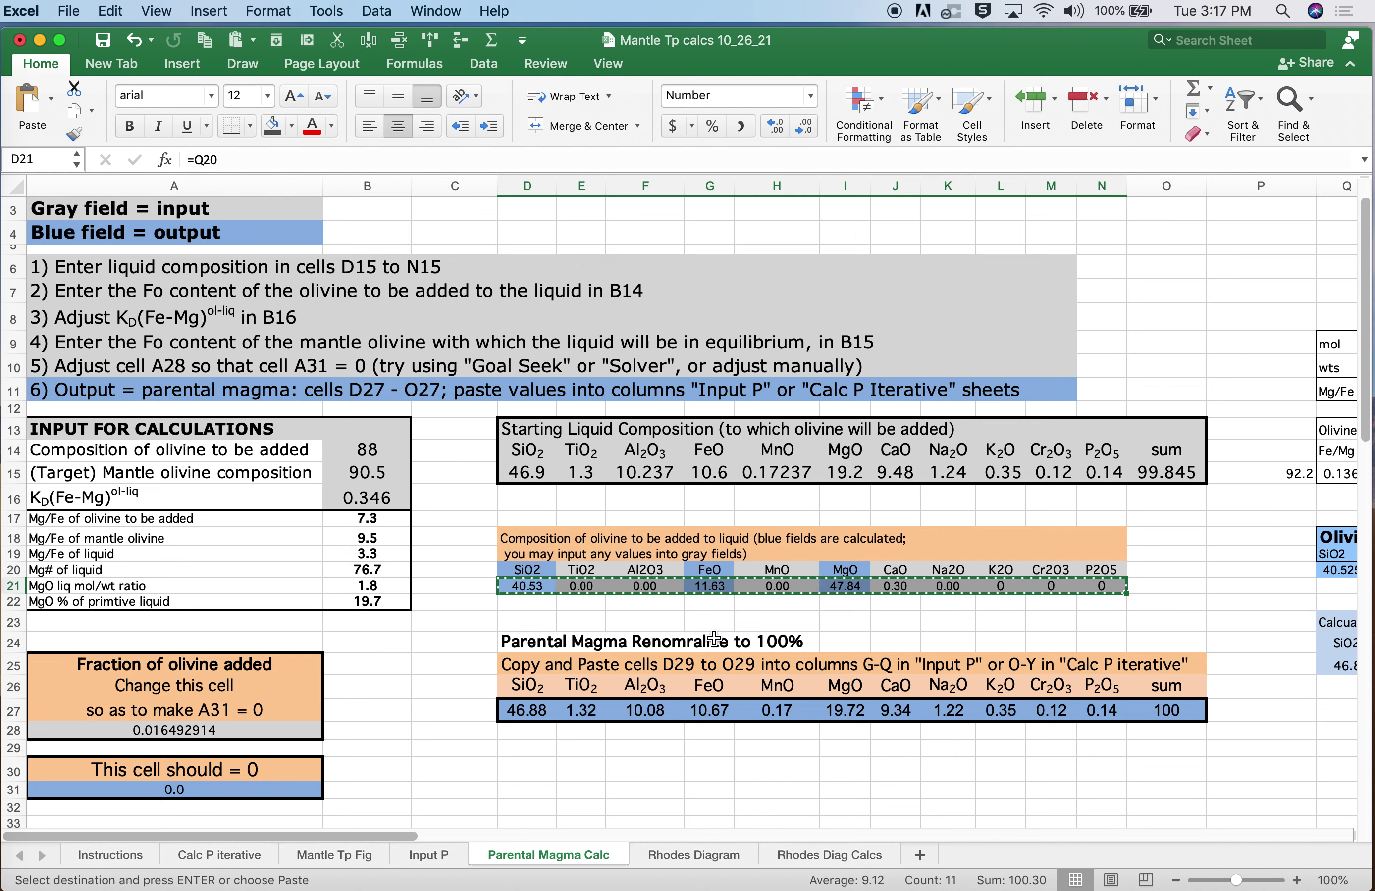
click(234, 856)
click(609, 281)
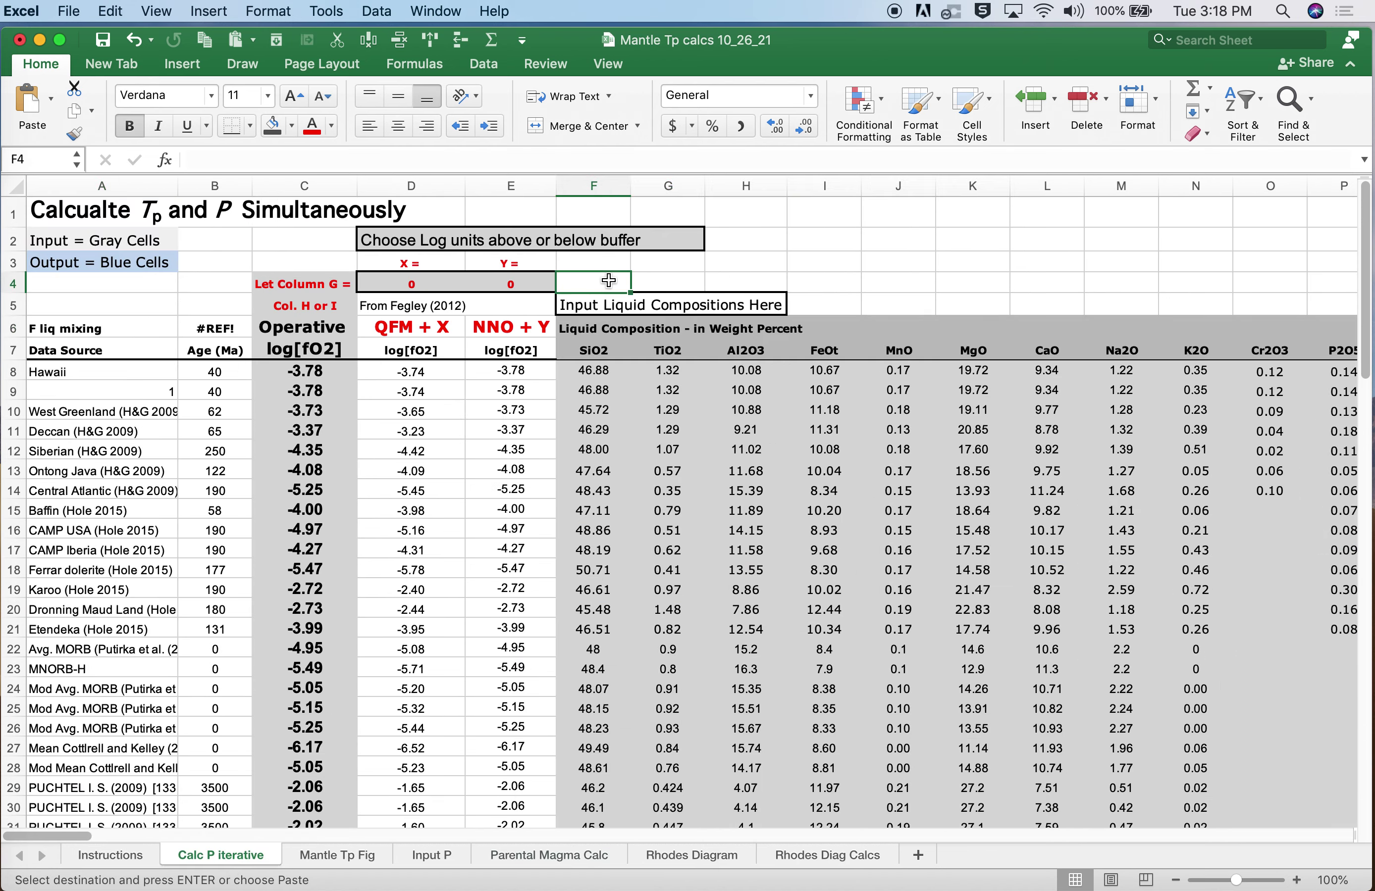
click(110, 11)
click(148, 151)
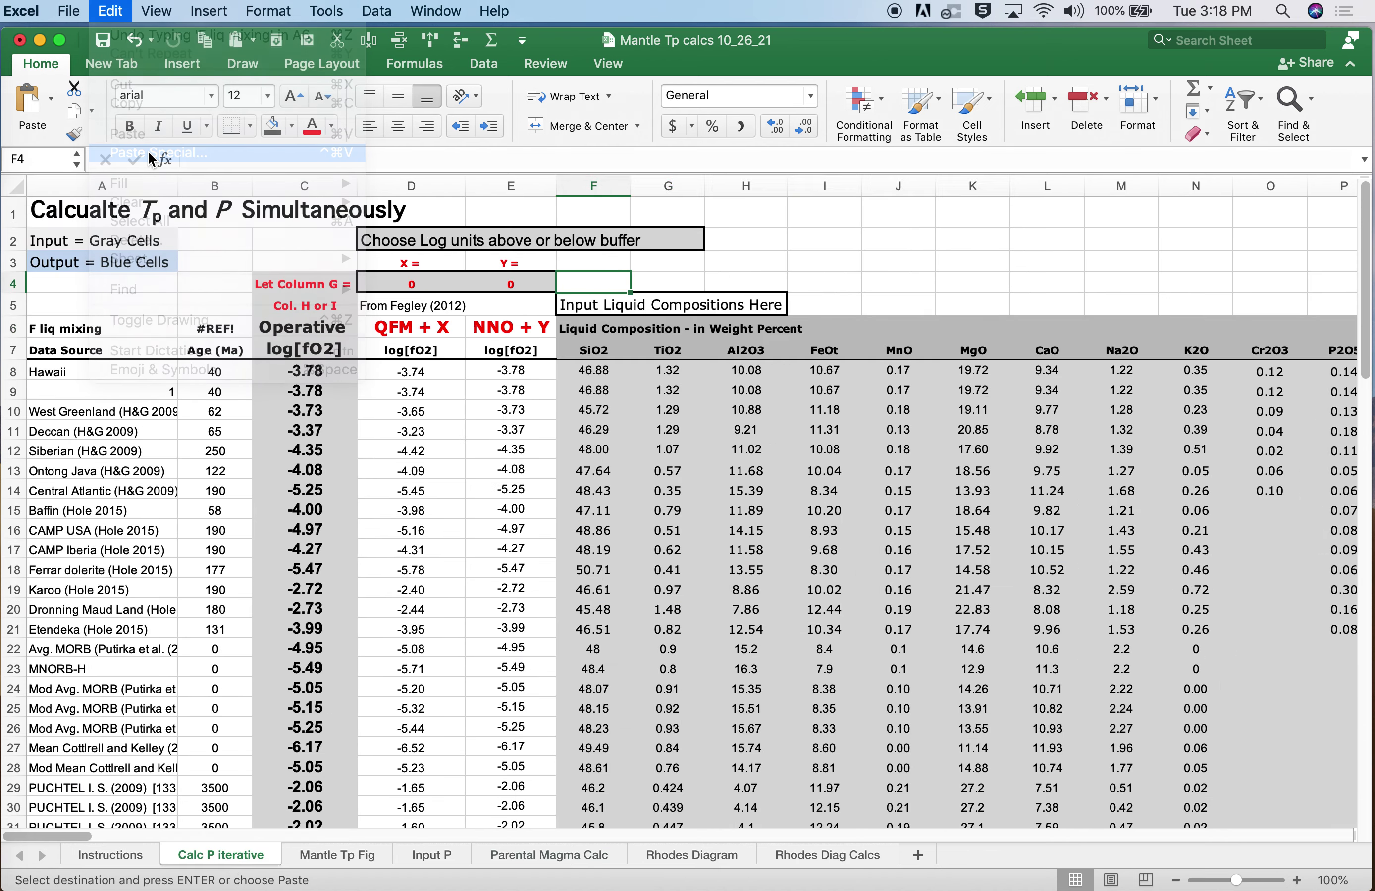
click(521, 254)
click(825, 521)
scroll(941, 409, right, 1)
scroll(941, 409, left, 1)
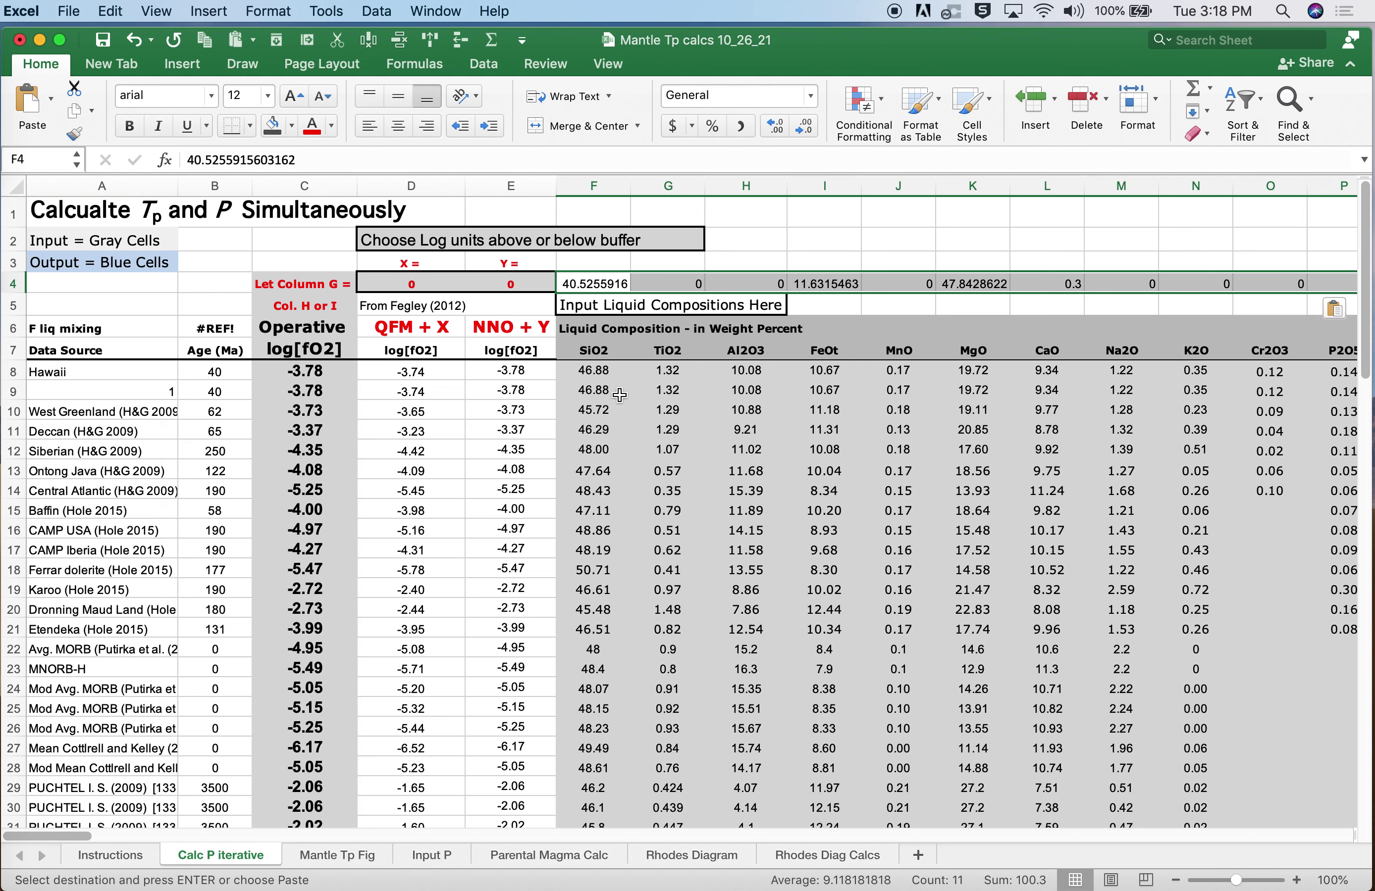
- Enter the liquid–olivine mixing formula =F8*A9+(1-A9)*F4 for SiO2 in F9
click(582, 390)
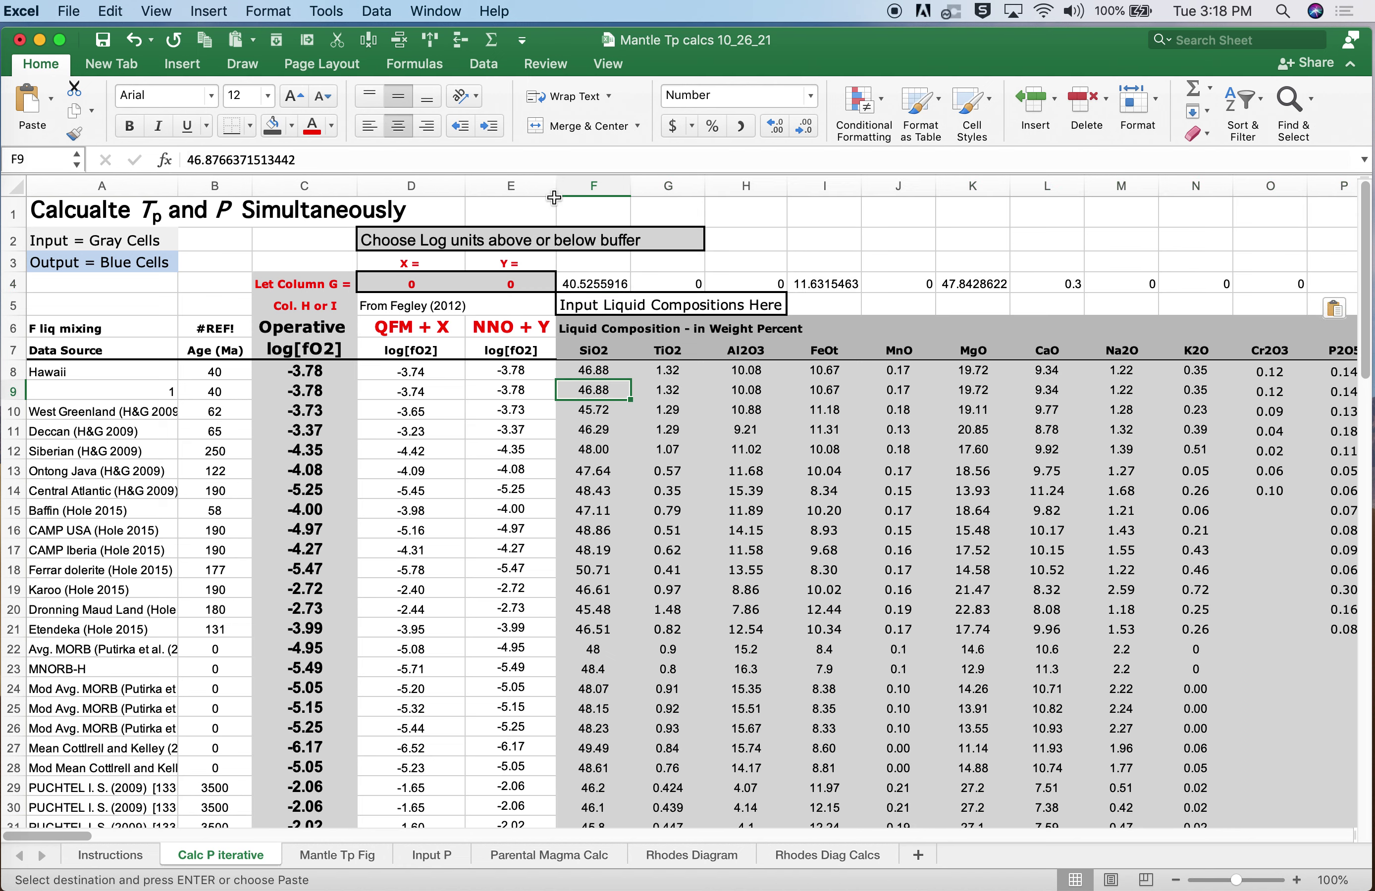
text(=)
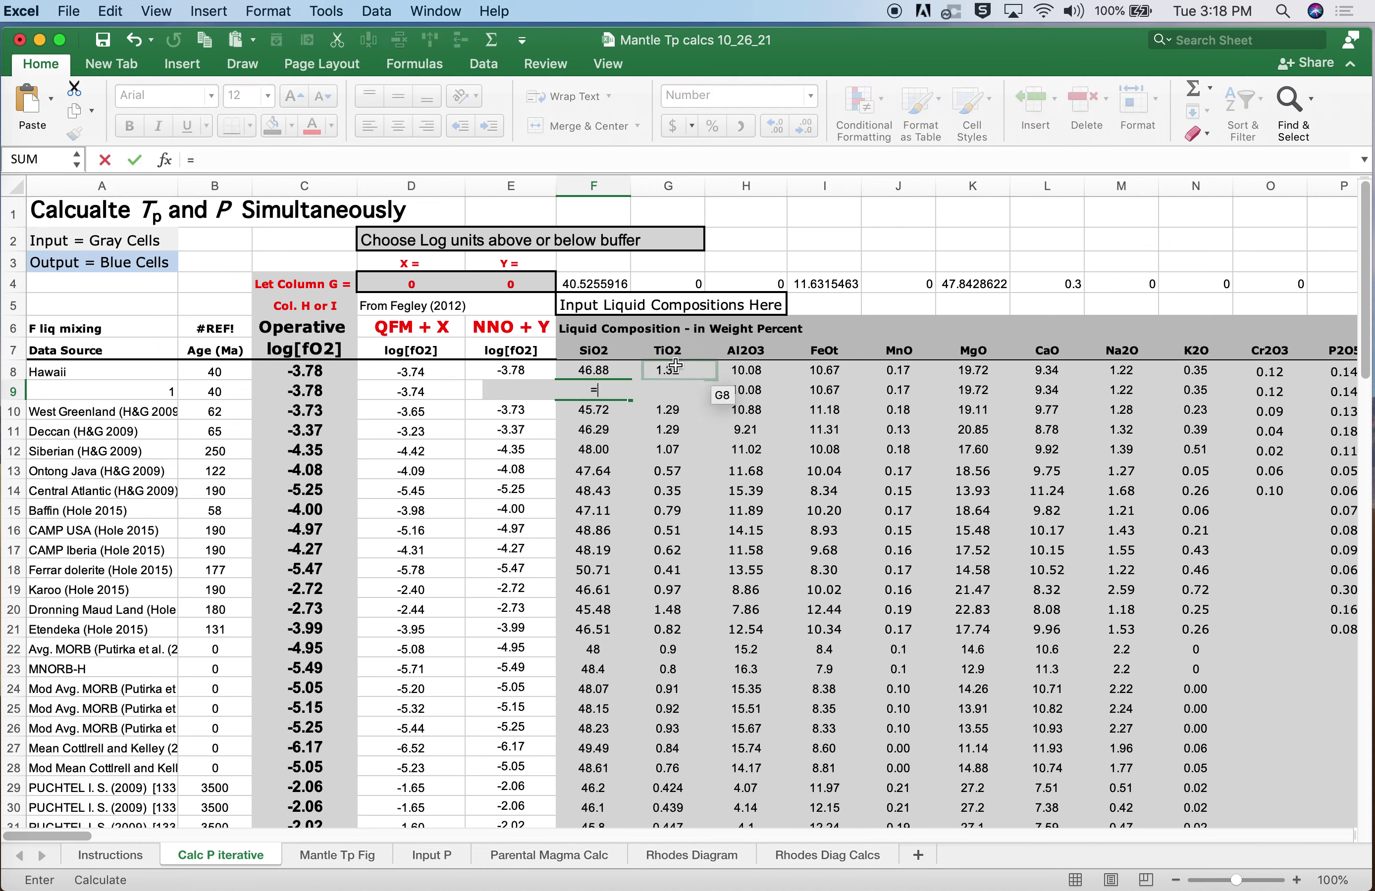
click(596, 369)
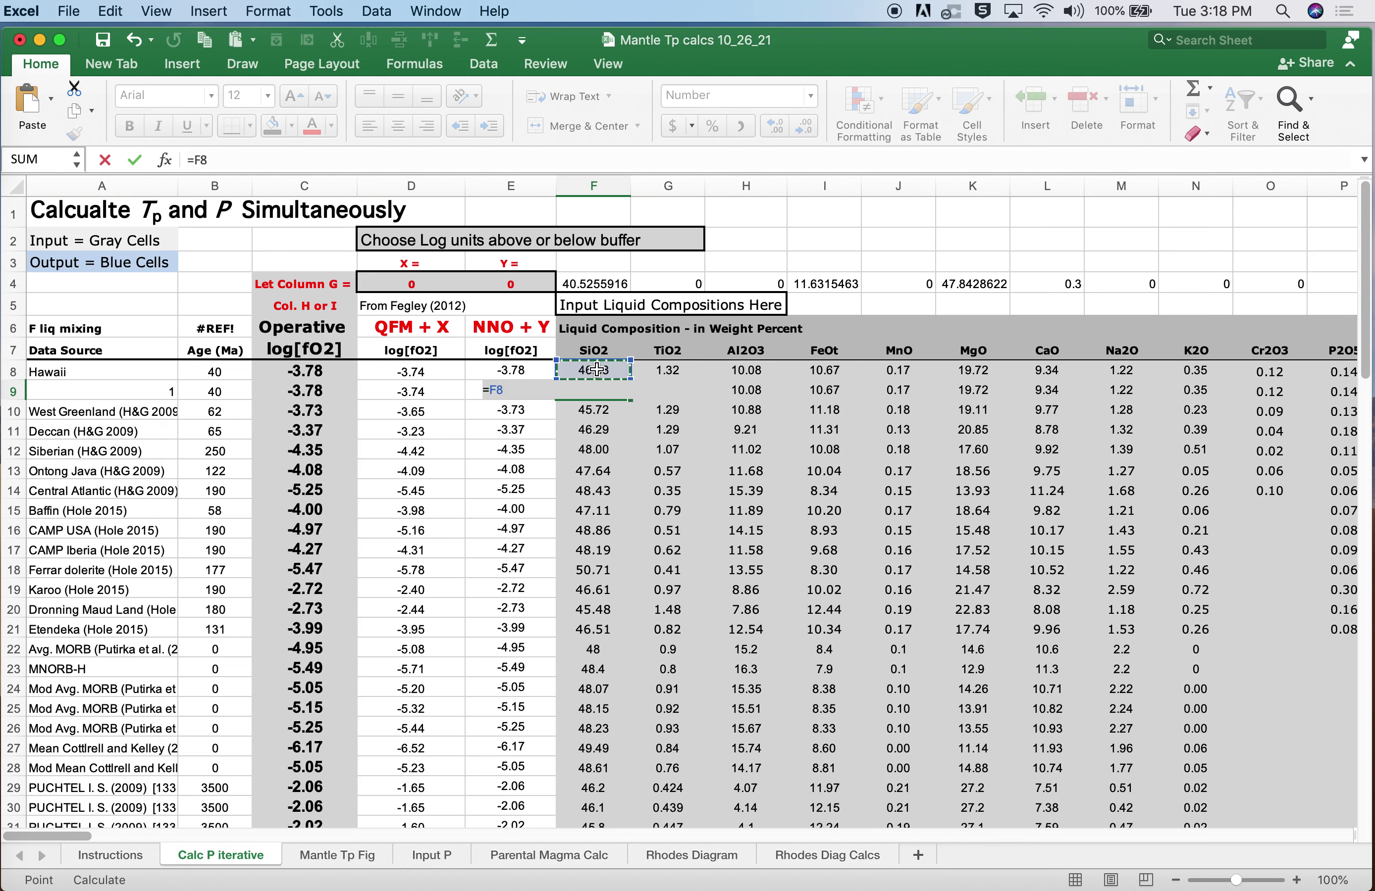
text(*)
click(162, 393)
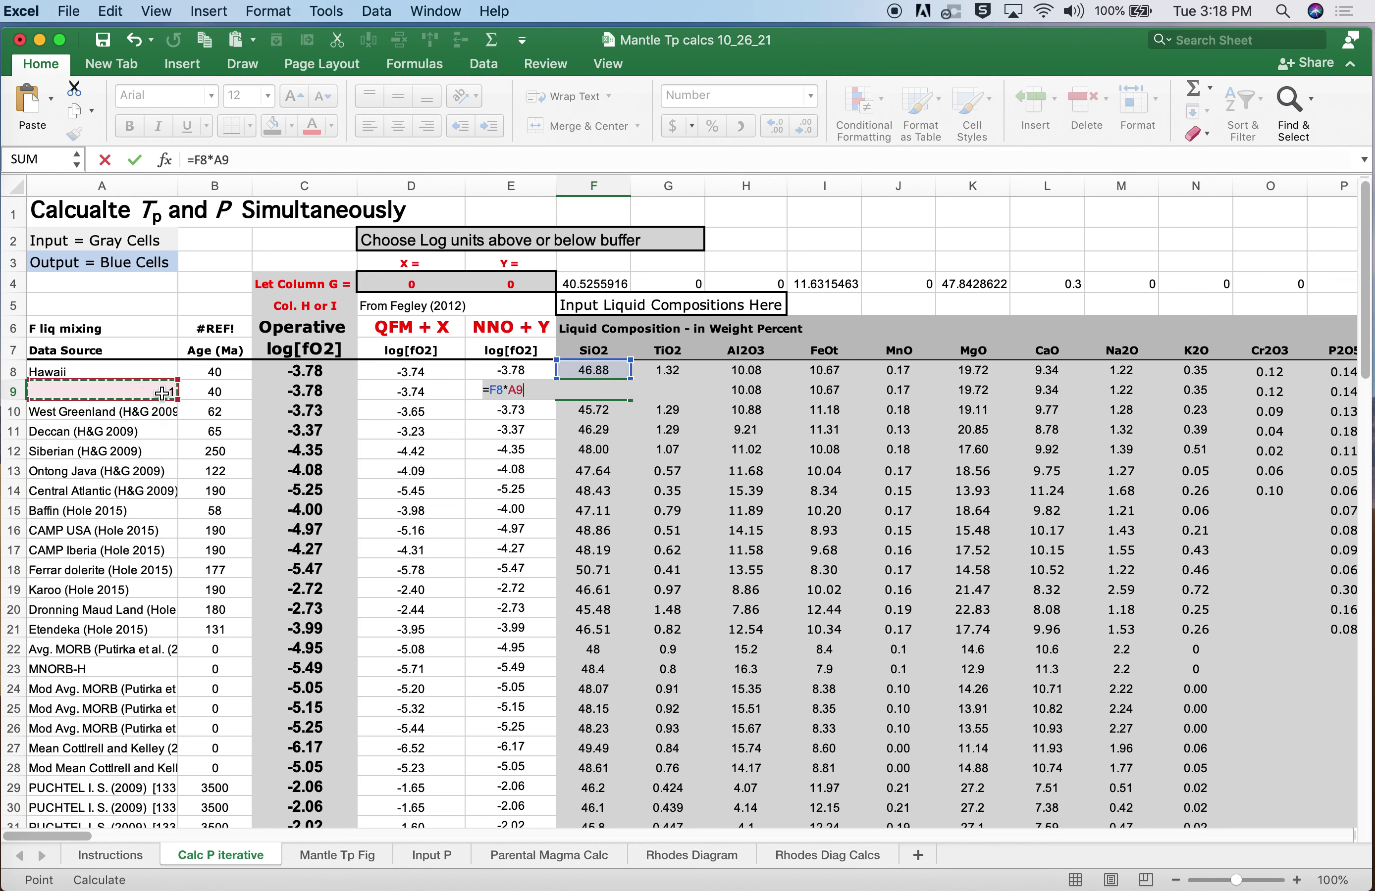
text(+(1-)
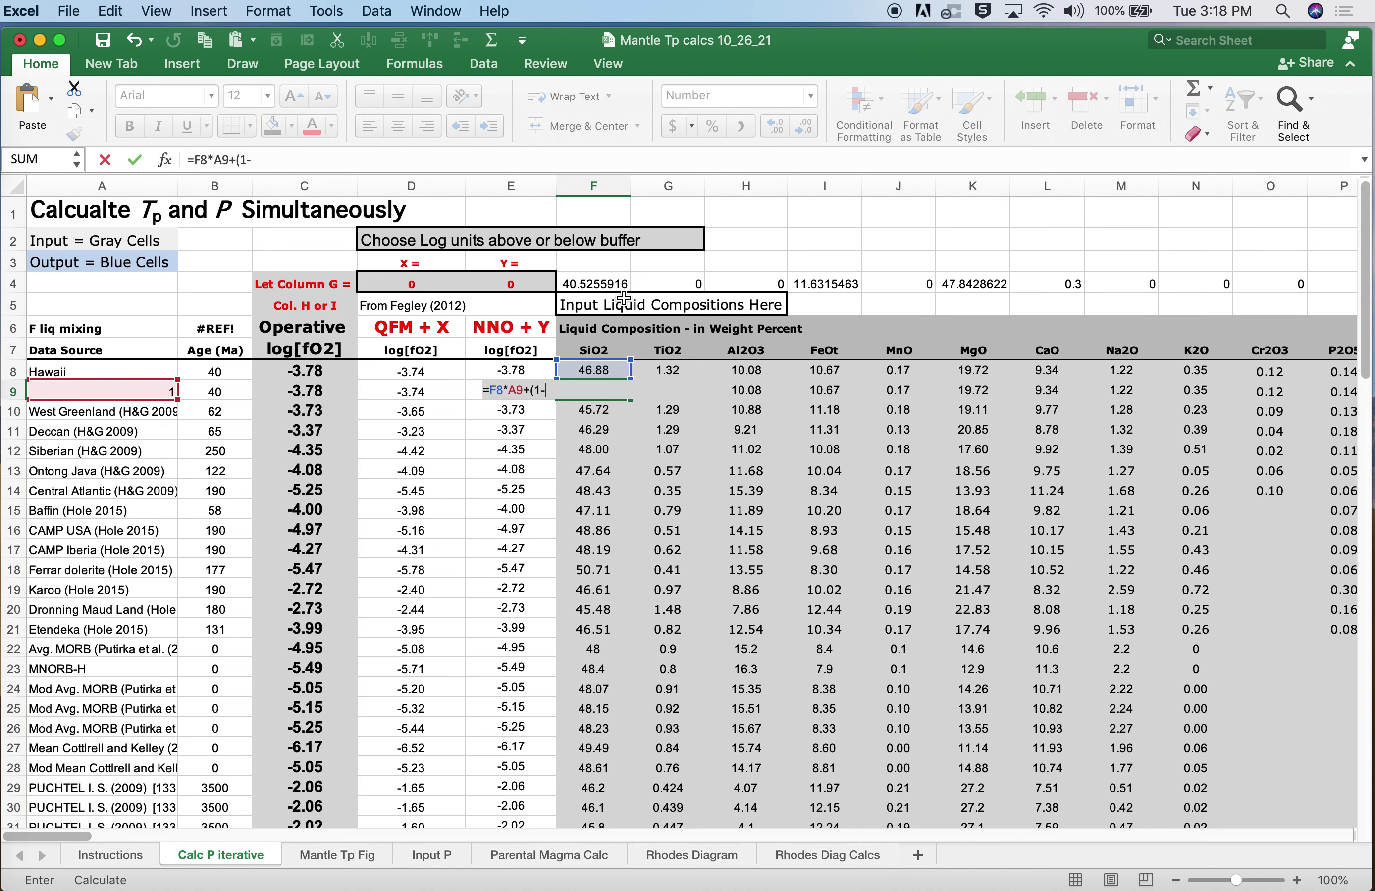
click(594, 283)
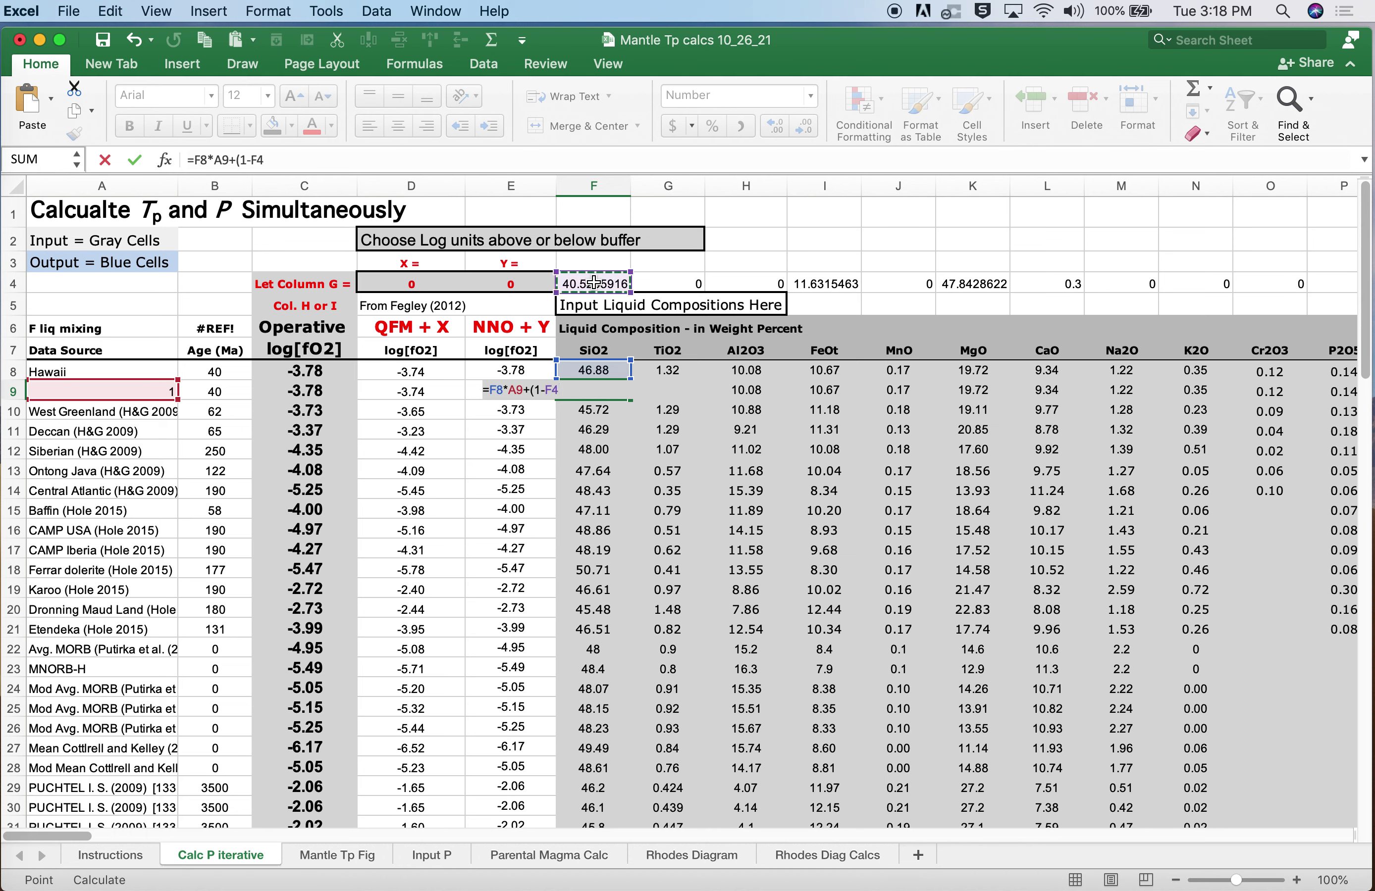
key(BackSpace)
key(BackSpace)
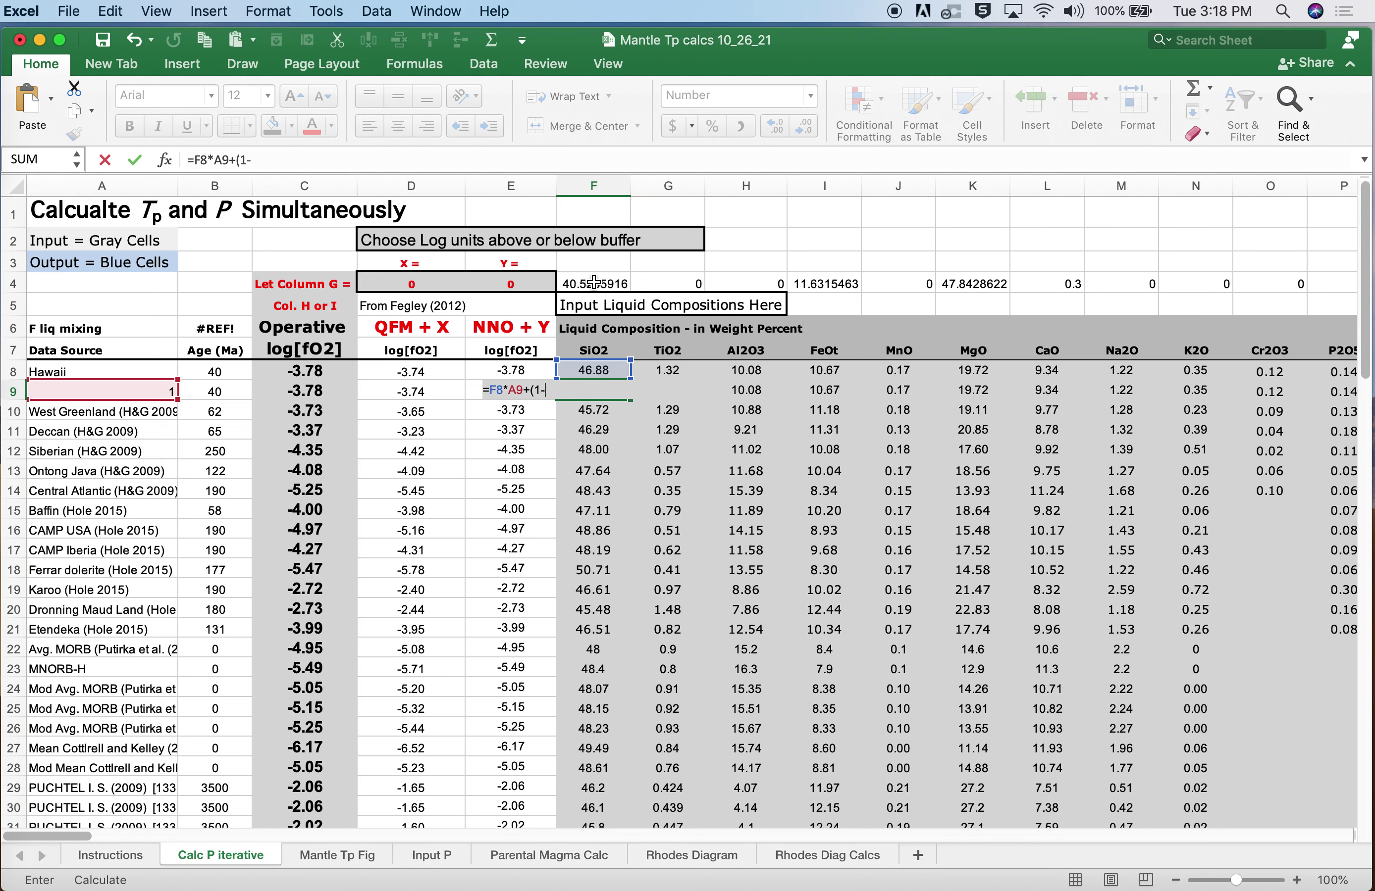
click(146, 390)
text())
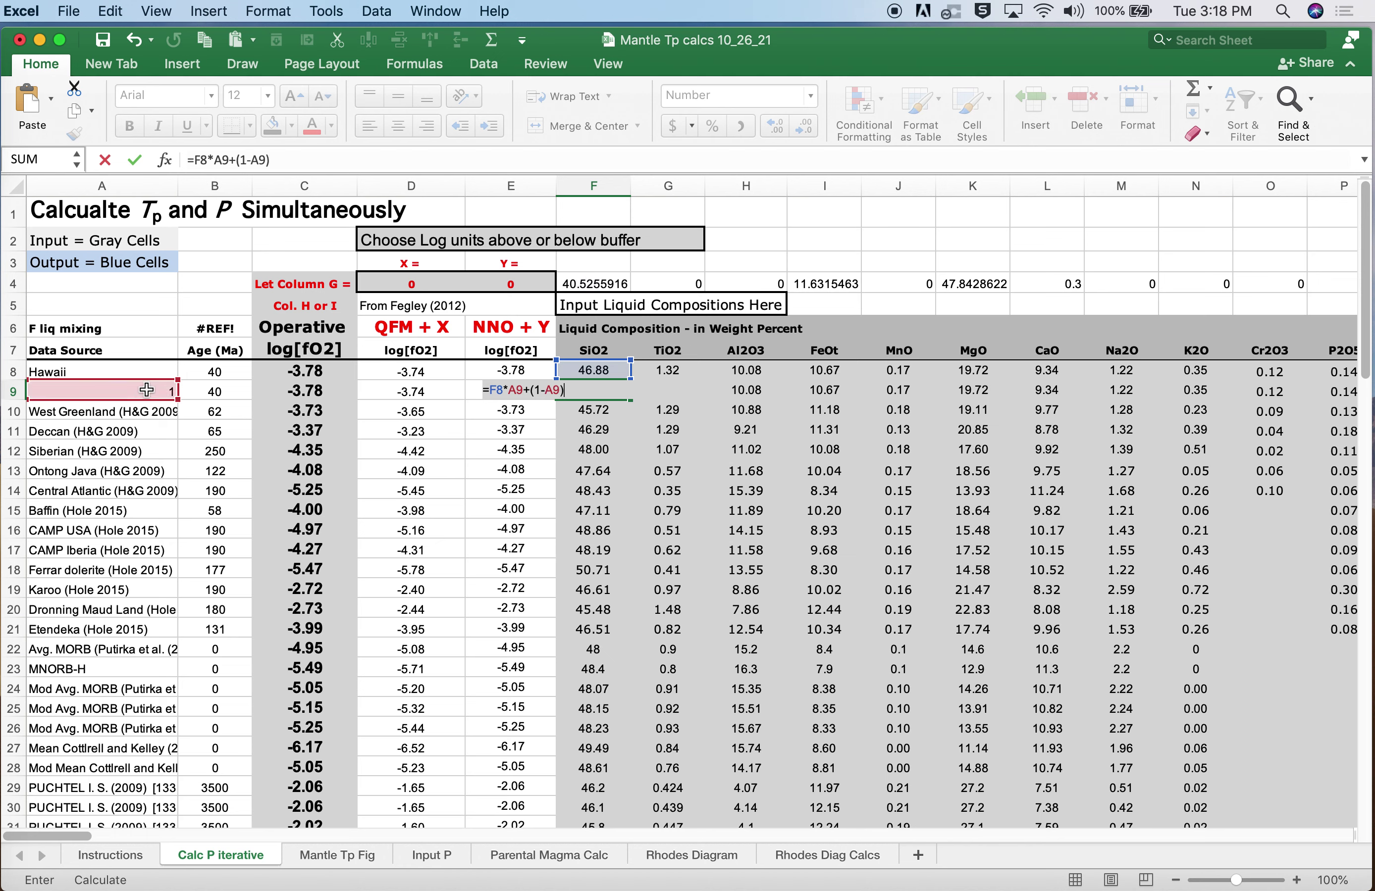
text(*)
click(596, 282)
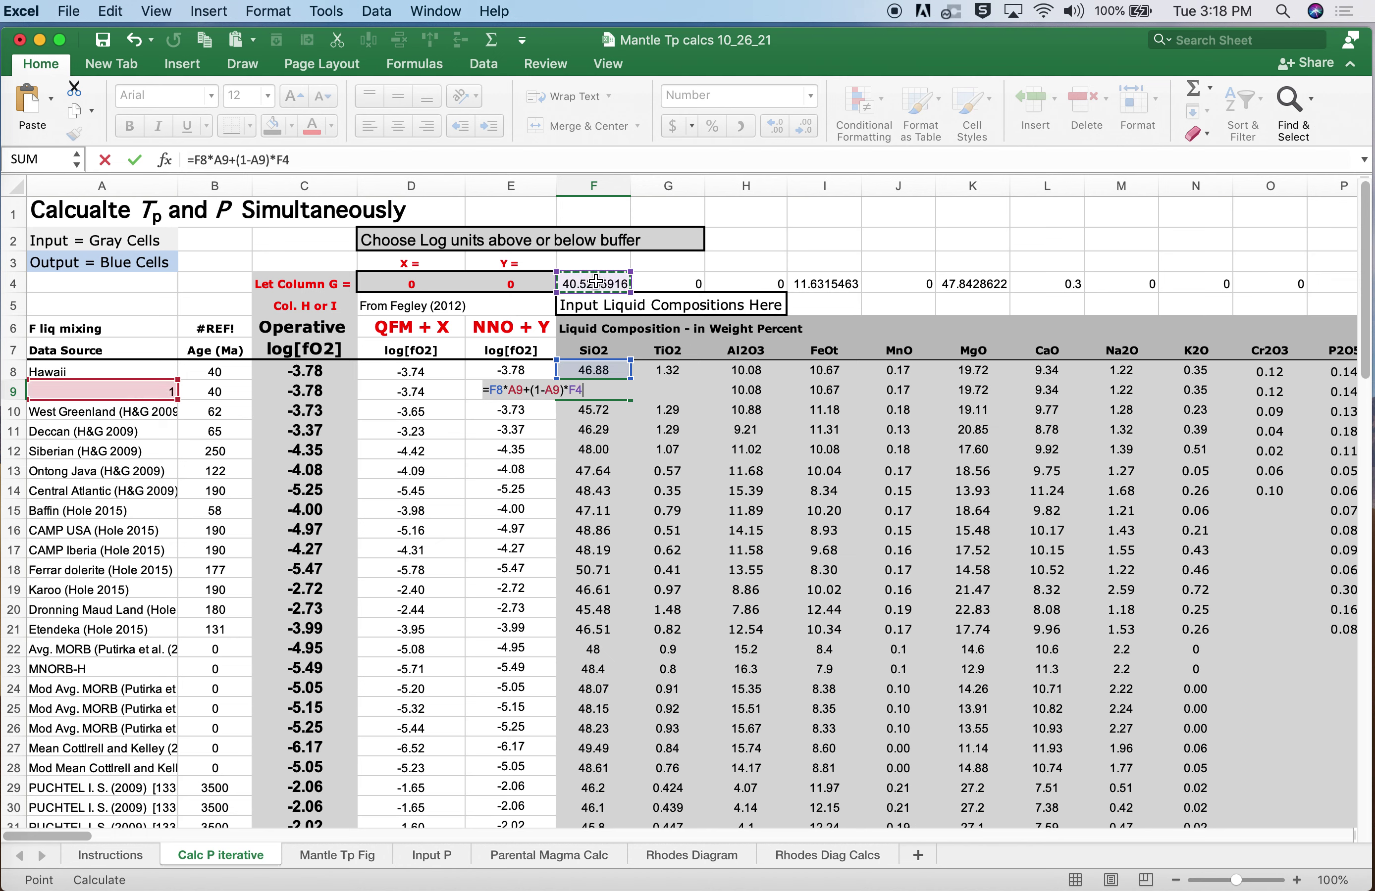
key(Return)
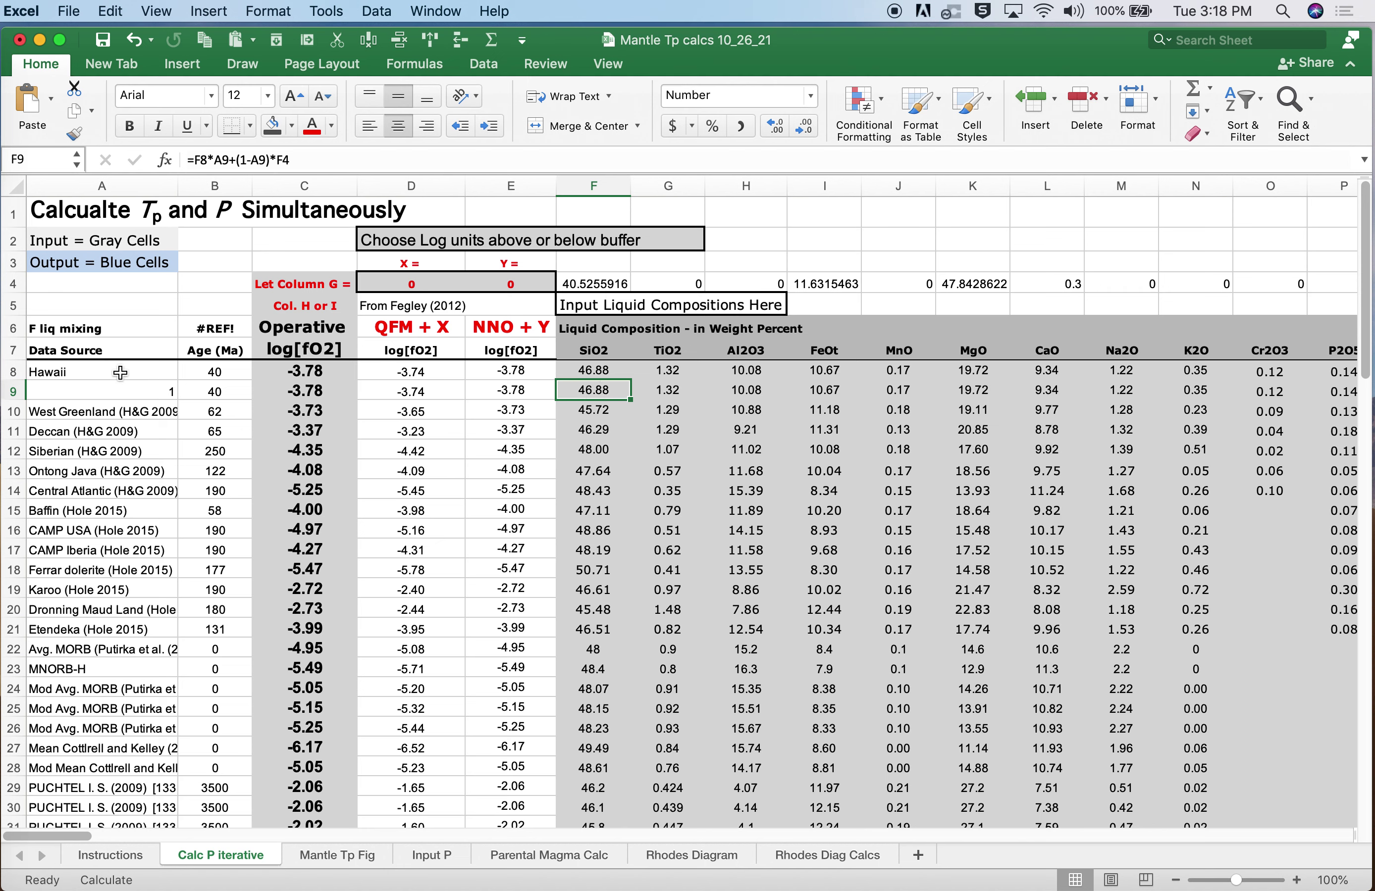
- Lock the liquid fraction's column in F9's formula as =F8*$A9+(1-$A9)*F4 and fill it across row 9 through P2O5
click(116, 395)
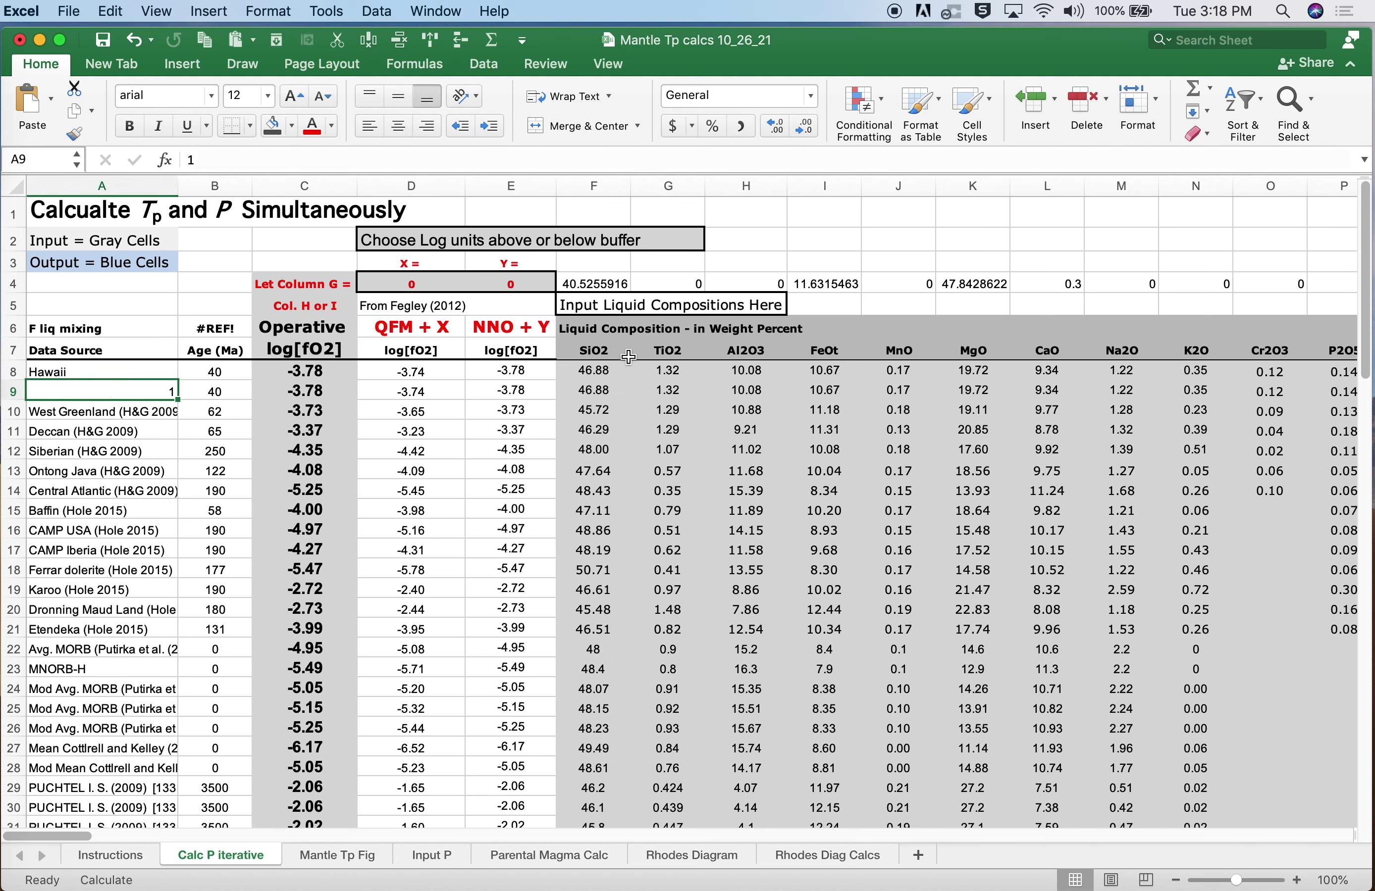
click(597, 390)
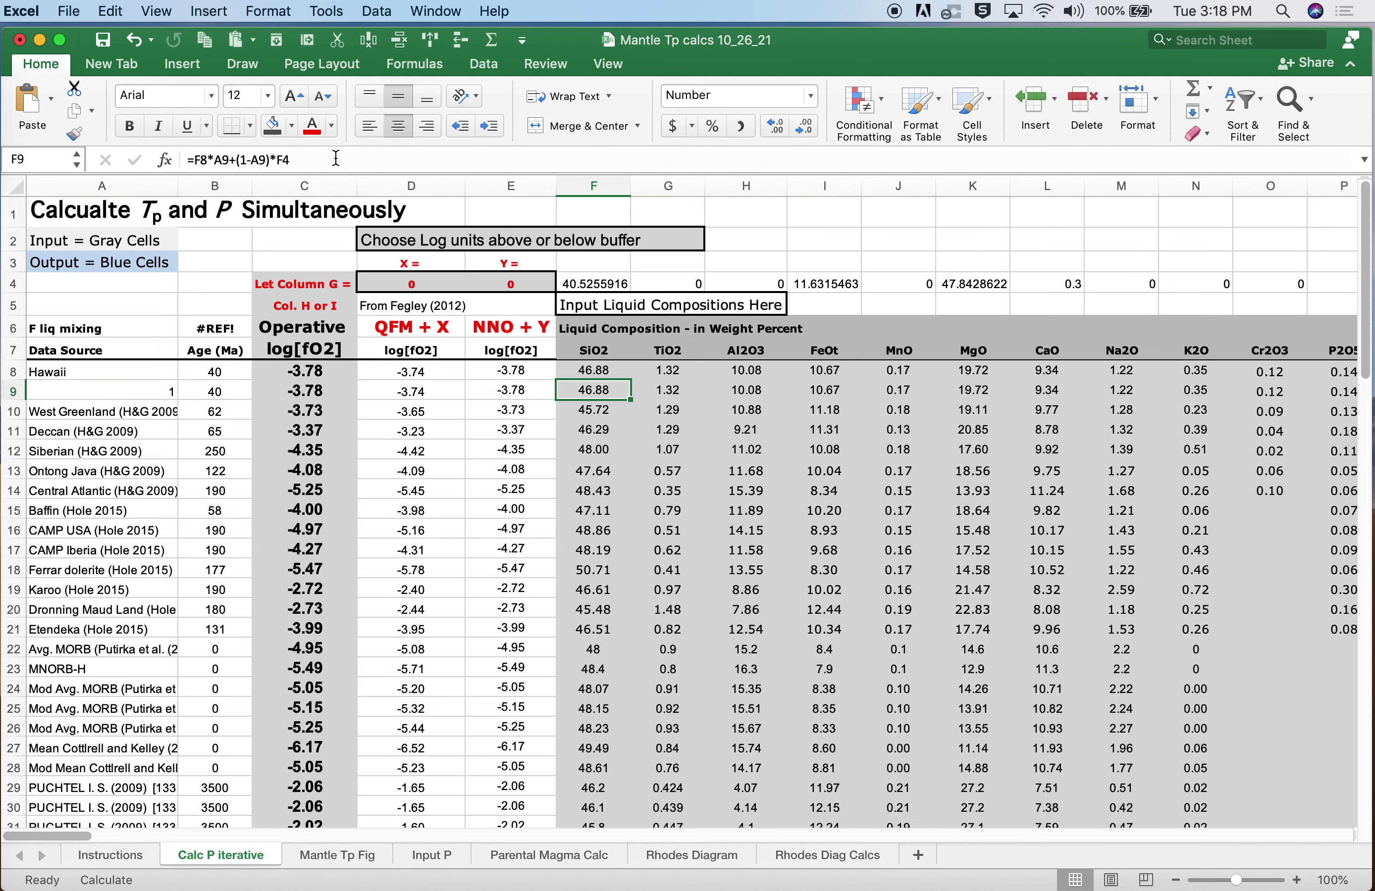
click(257, 162)
text($)
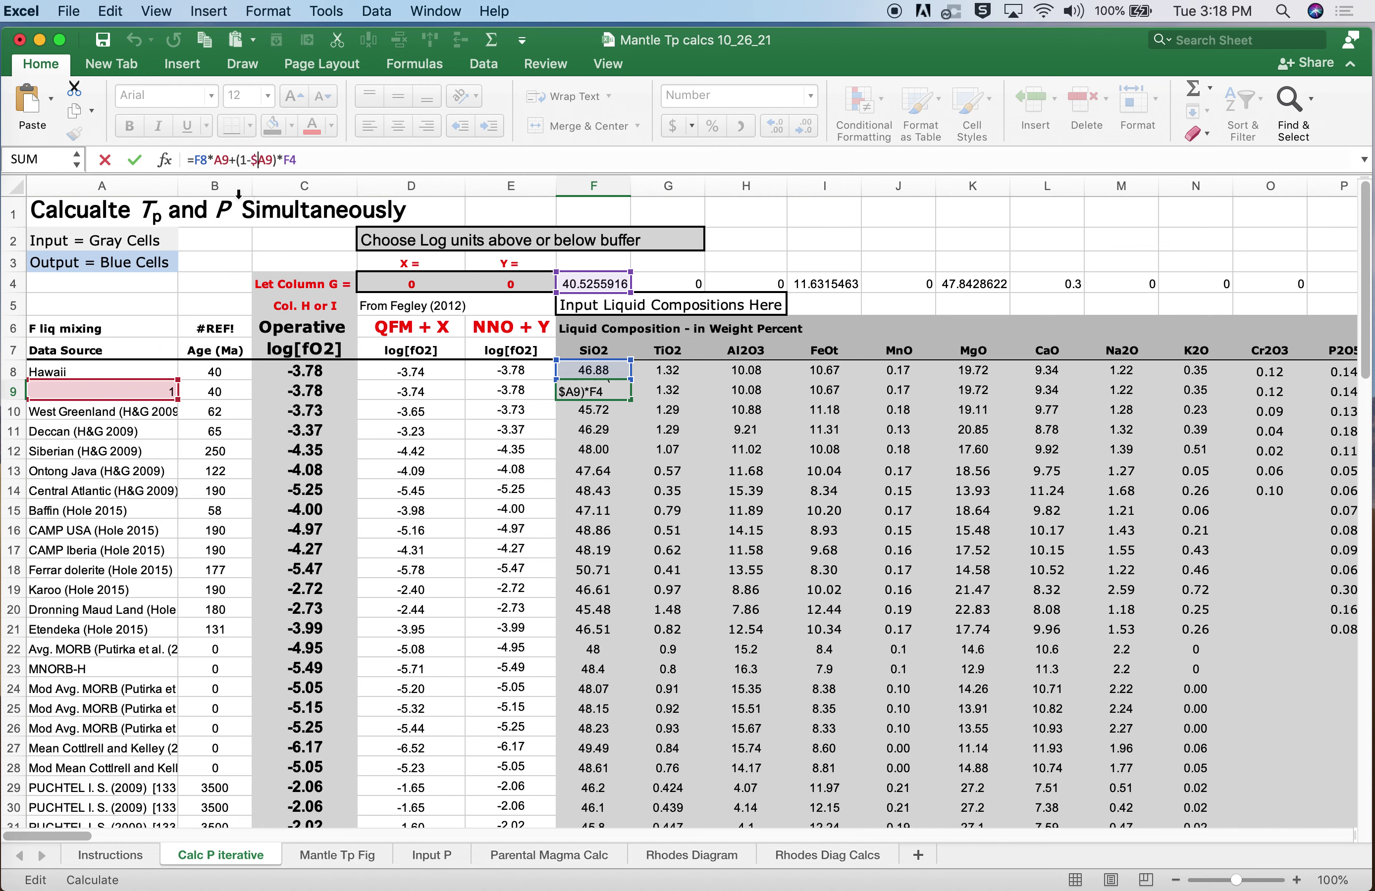
click(213, 161)
text($)
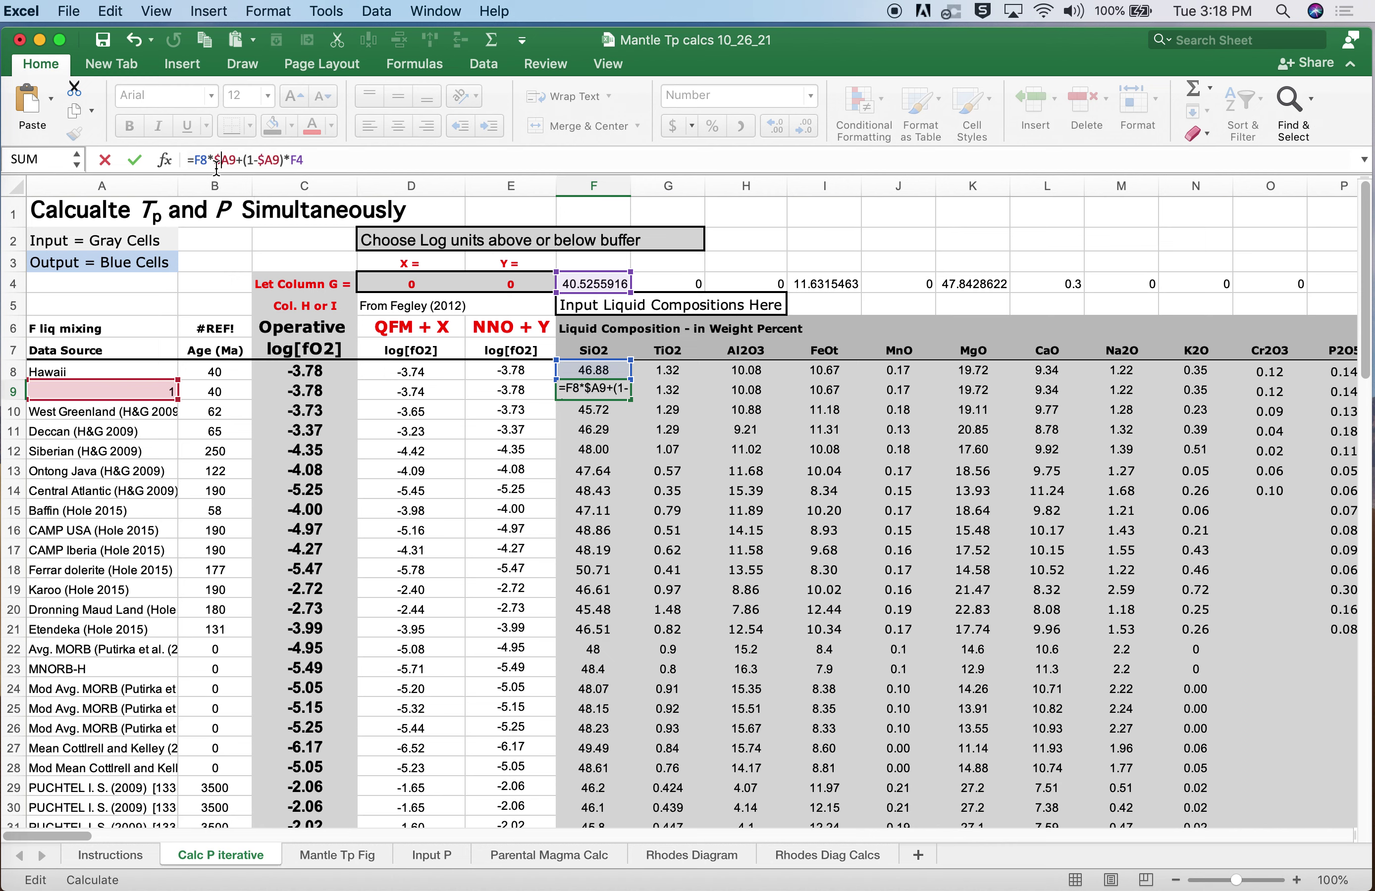
key(Return)
drag(630, 399, 1348, 397)
click(895, 391)
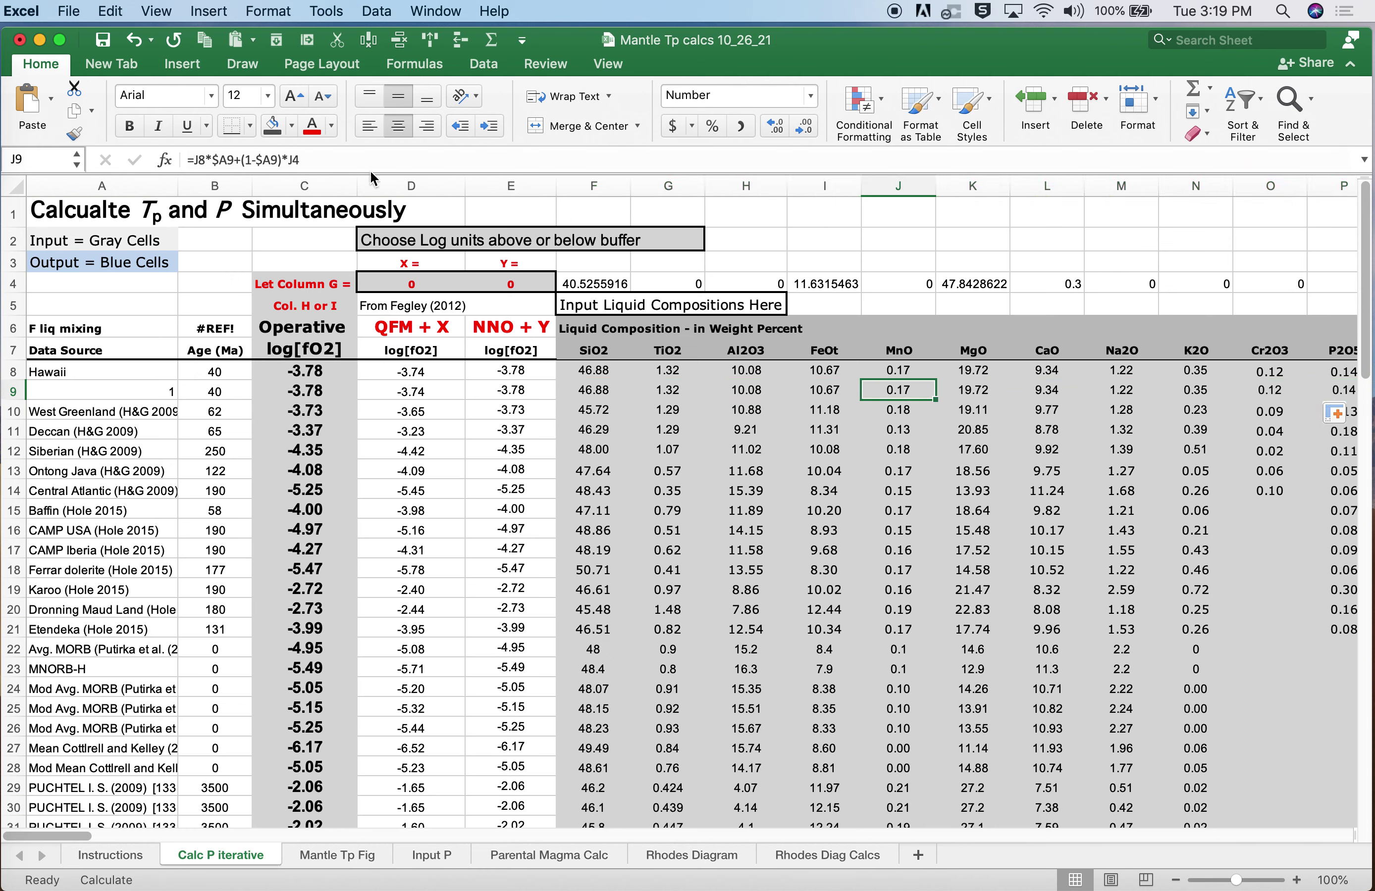
click(247, 156)
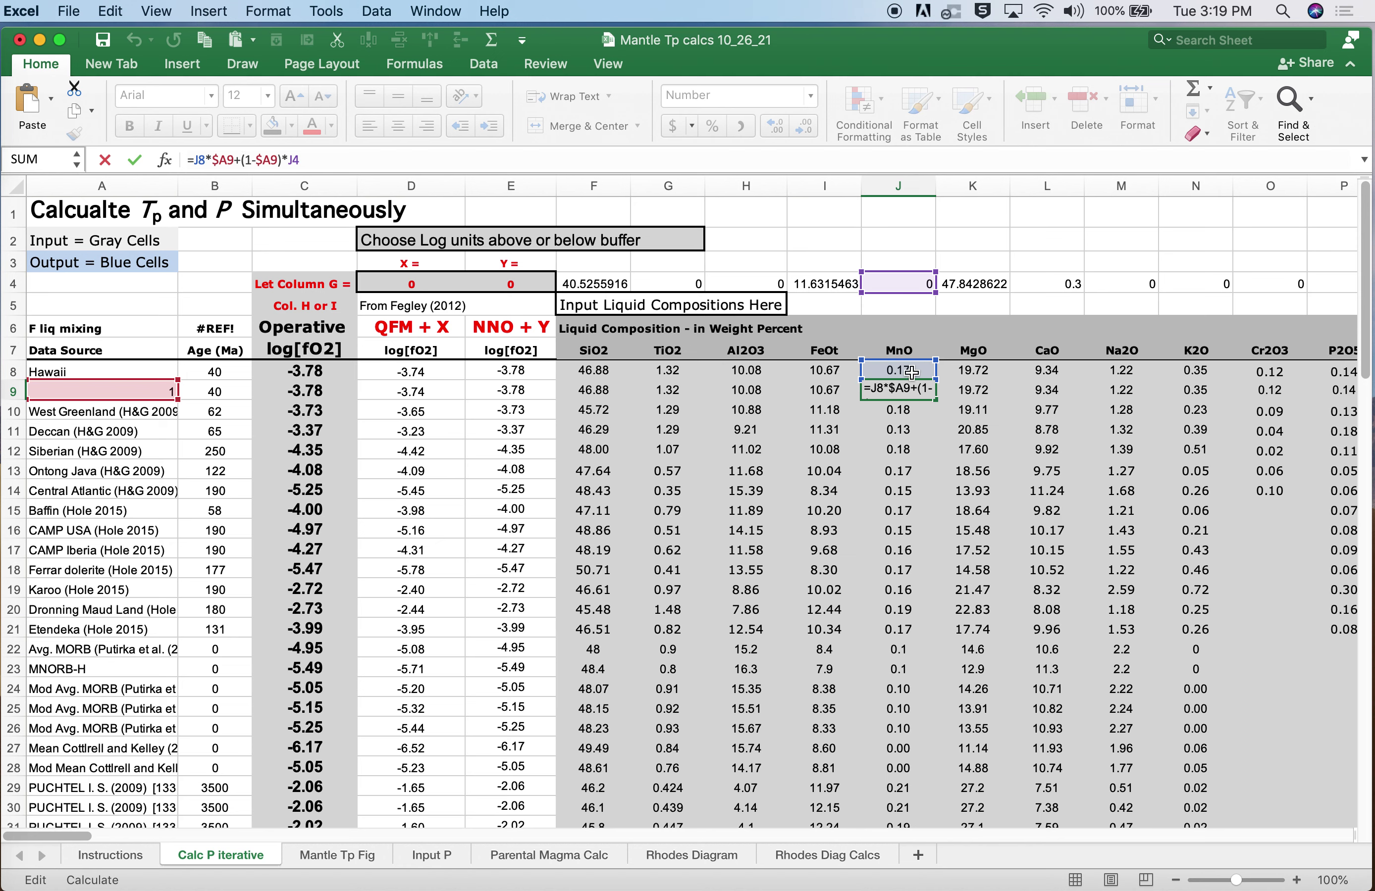
key(Escape)
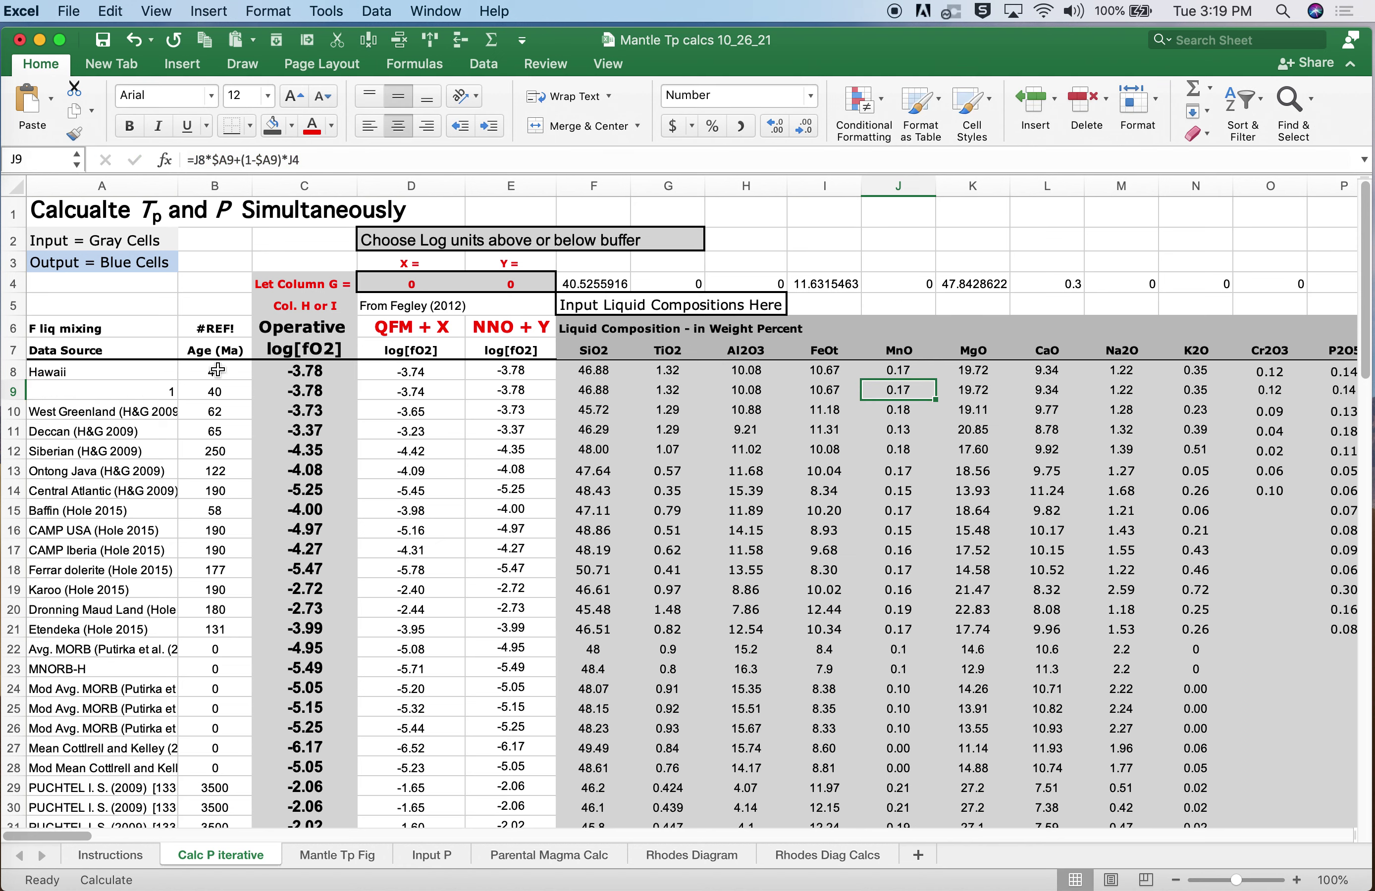
- Set the liquid fraction in A9 to 0.9
click(130, 396)
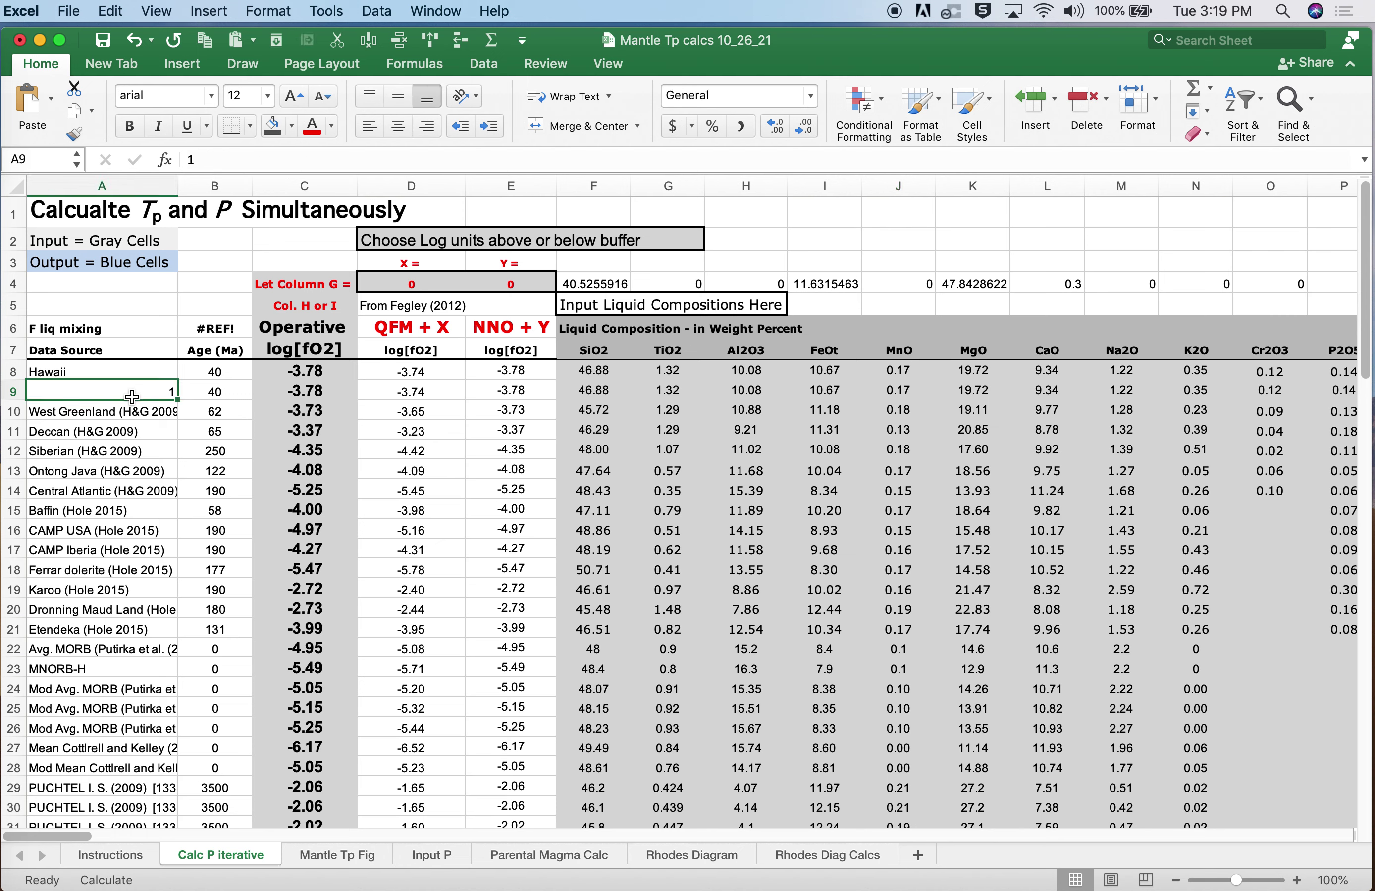
click(599, 390)
click(599, 371)
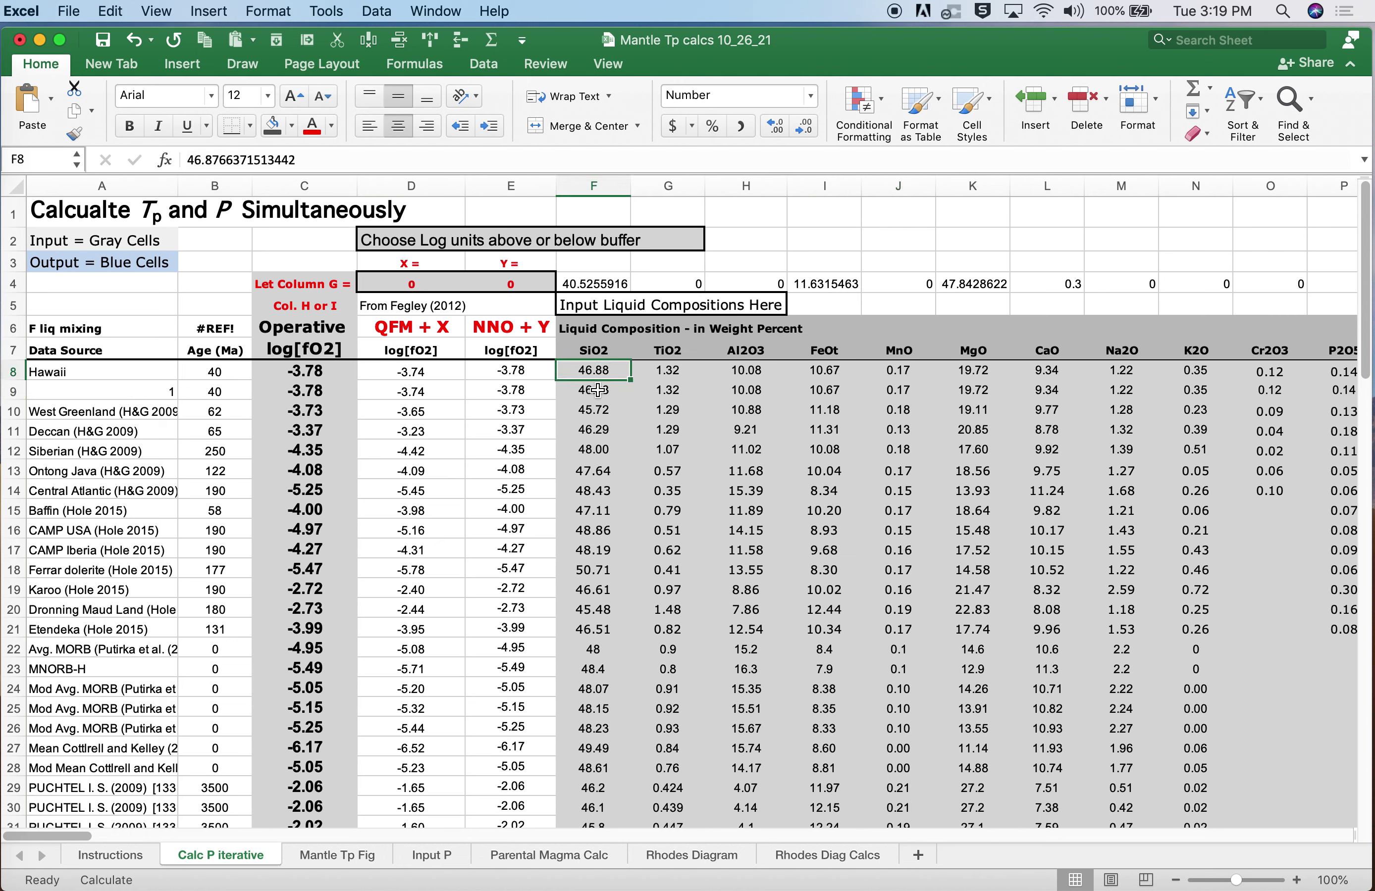
click(134, 392)
text(.9)
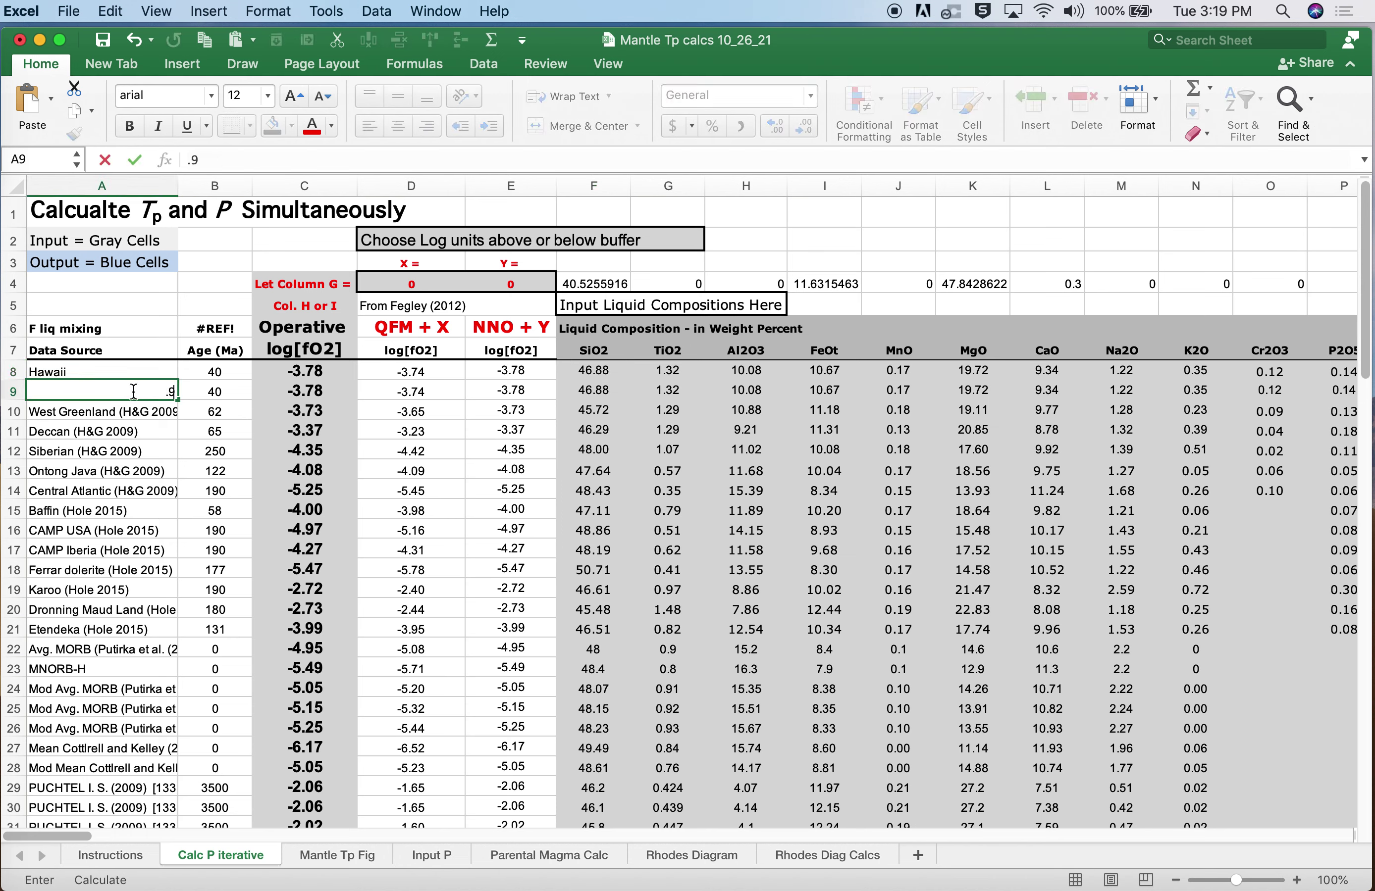
click(135, 160)
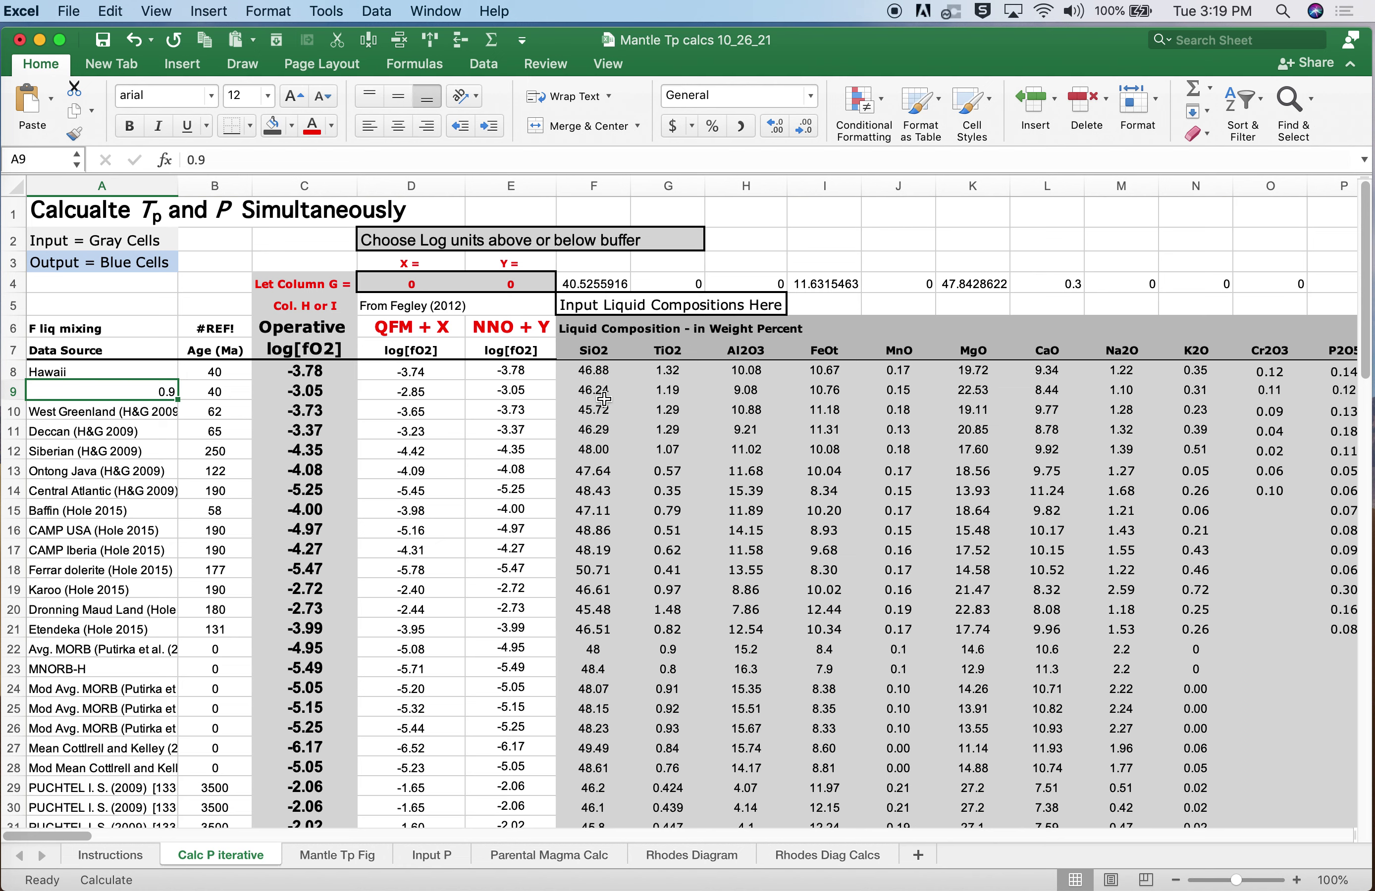
- Check the mixed liquid's MgO in K9 and compare the predicted olivine Fo in AT9 with the Hawaiian value in AT1
click(990, 394)
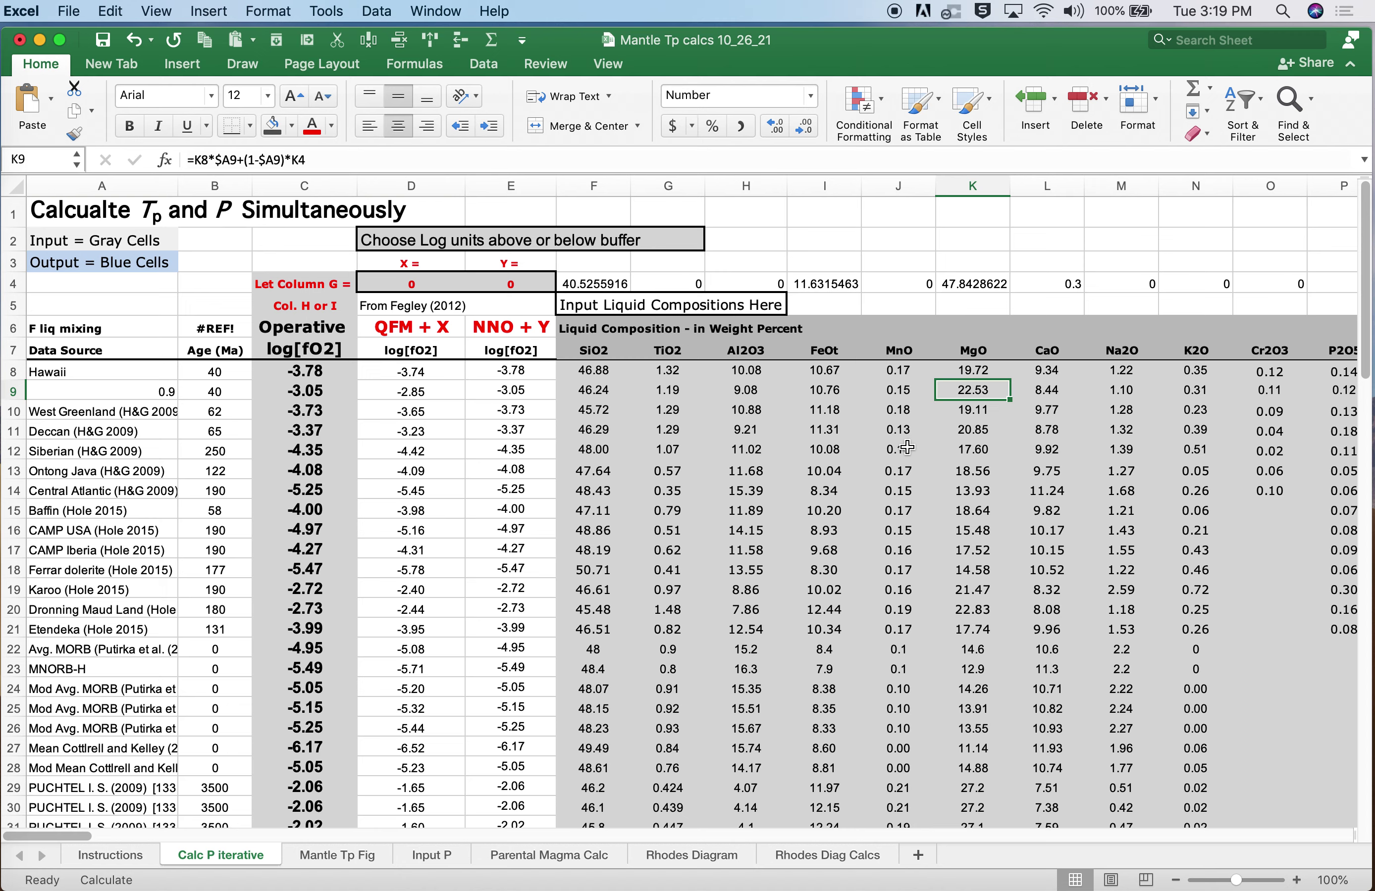
scroll(906, 447, right, 20)
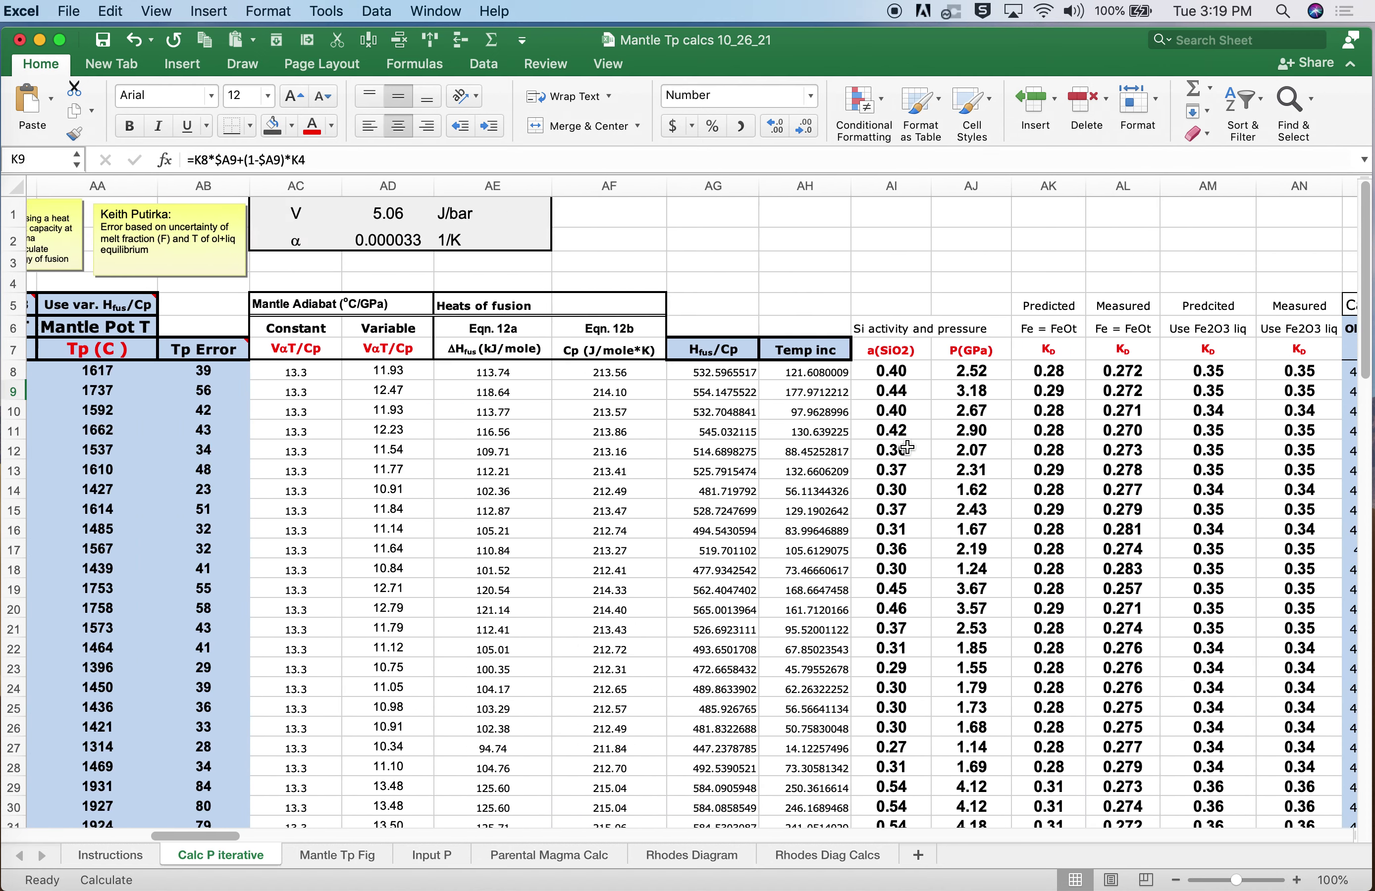
scroll(906, 448, right, 1)
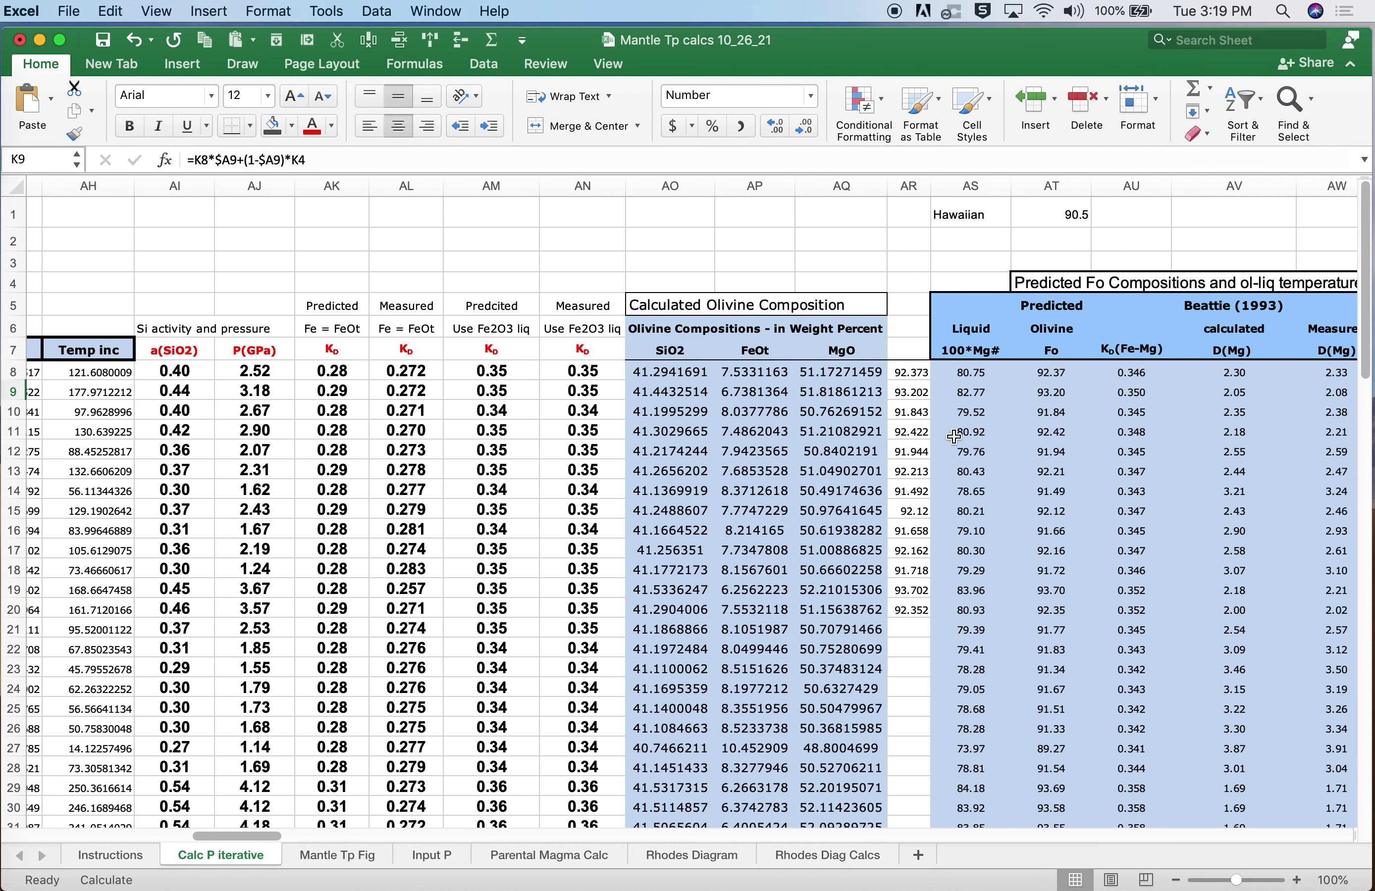
click(1059, 394)
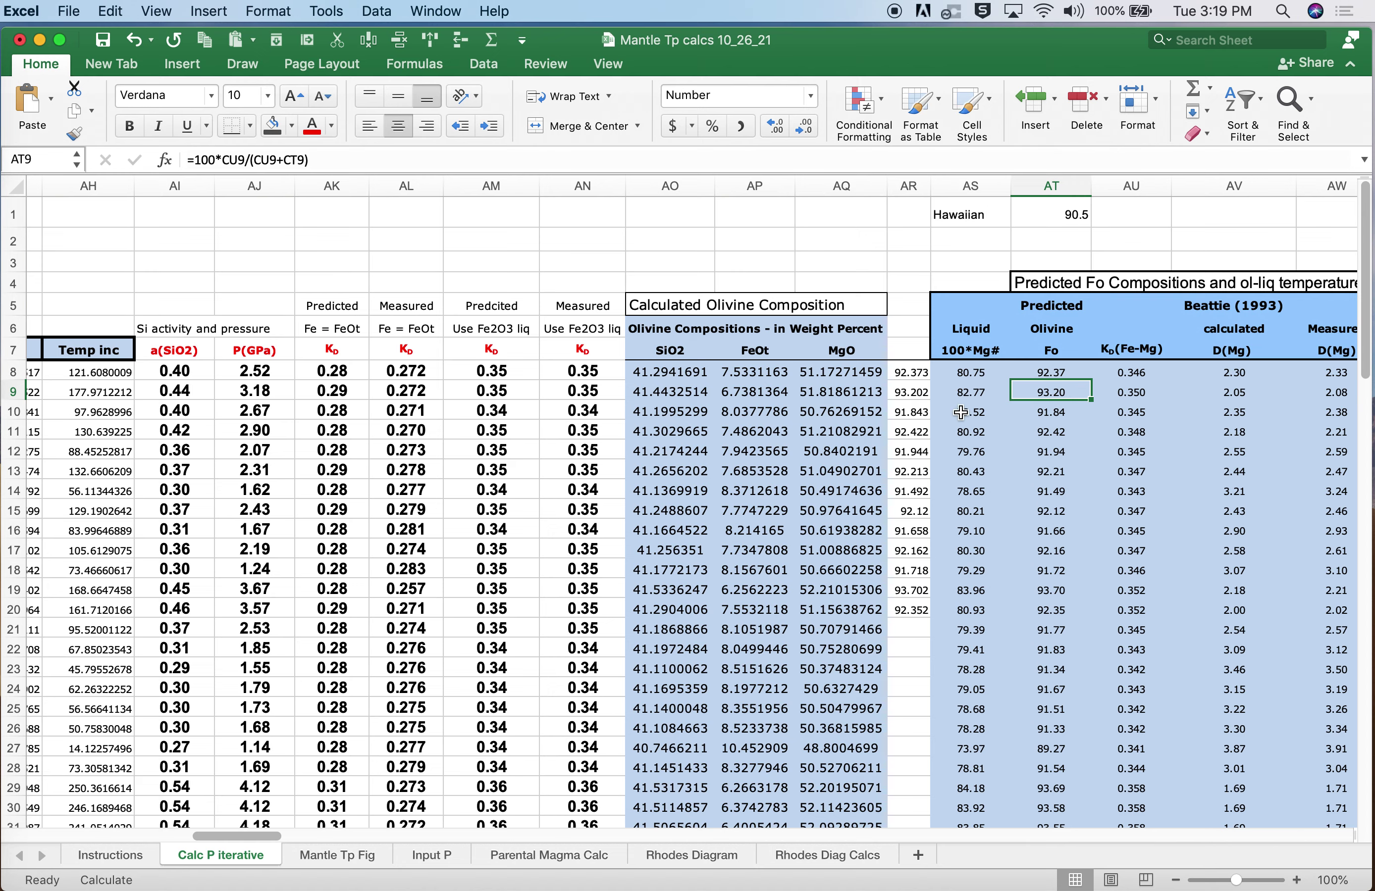
click(1055, 209)
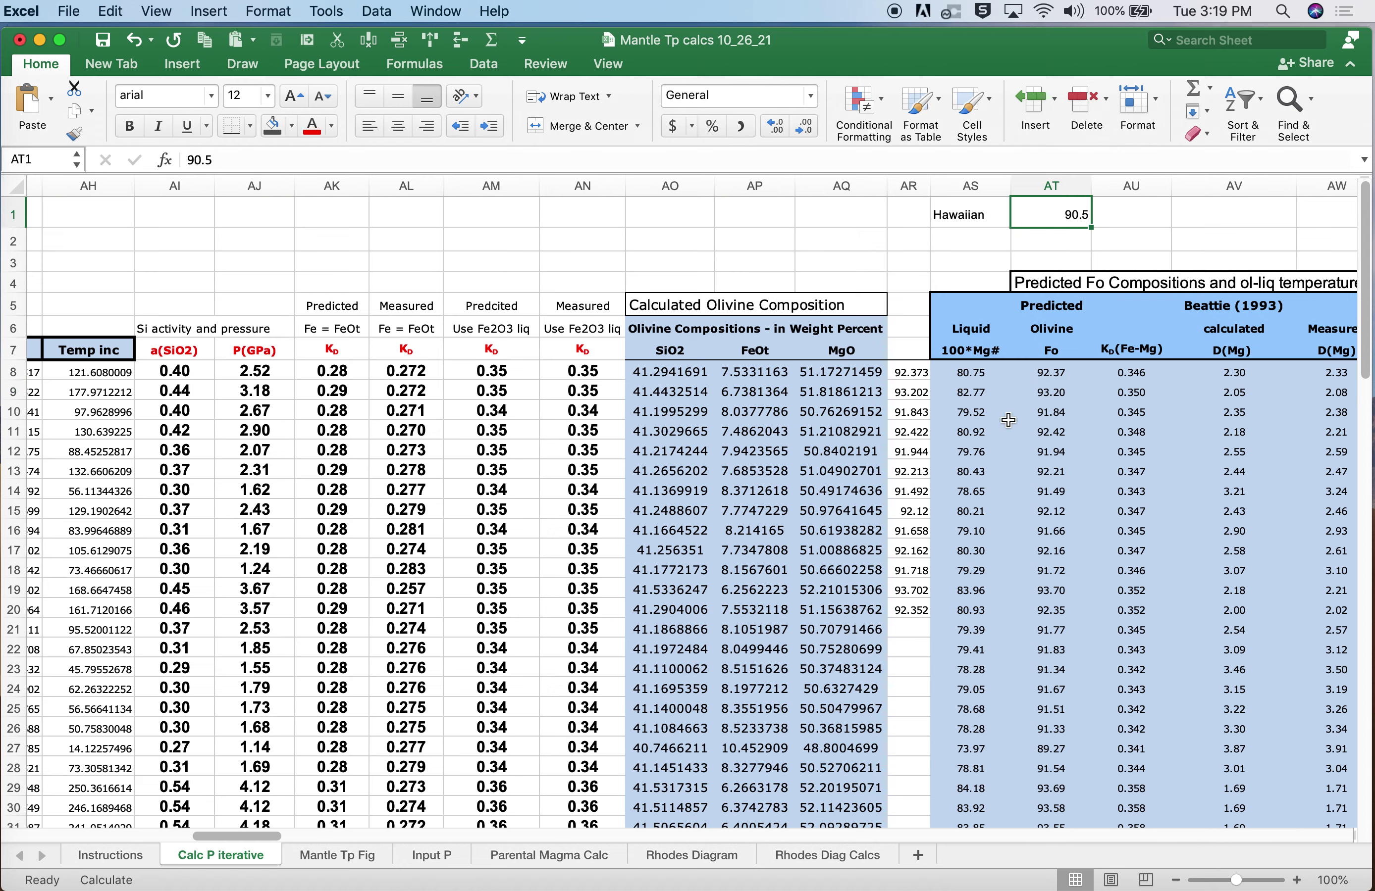
- Set the liquid fraction in A9 to 1.1
scroll(988, 413, left, 20)
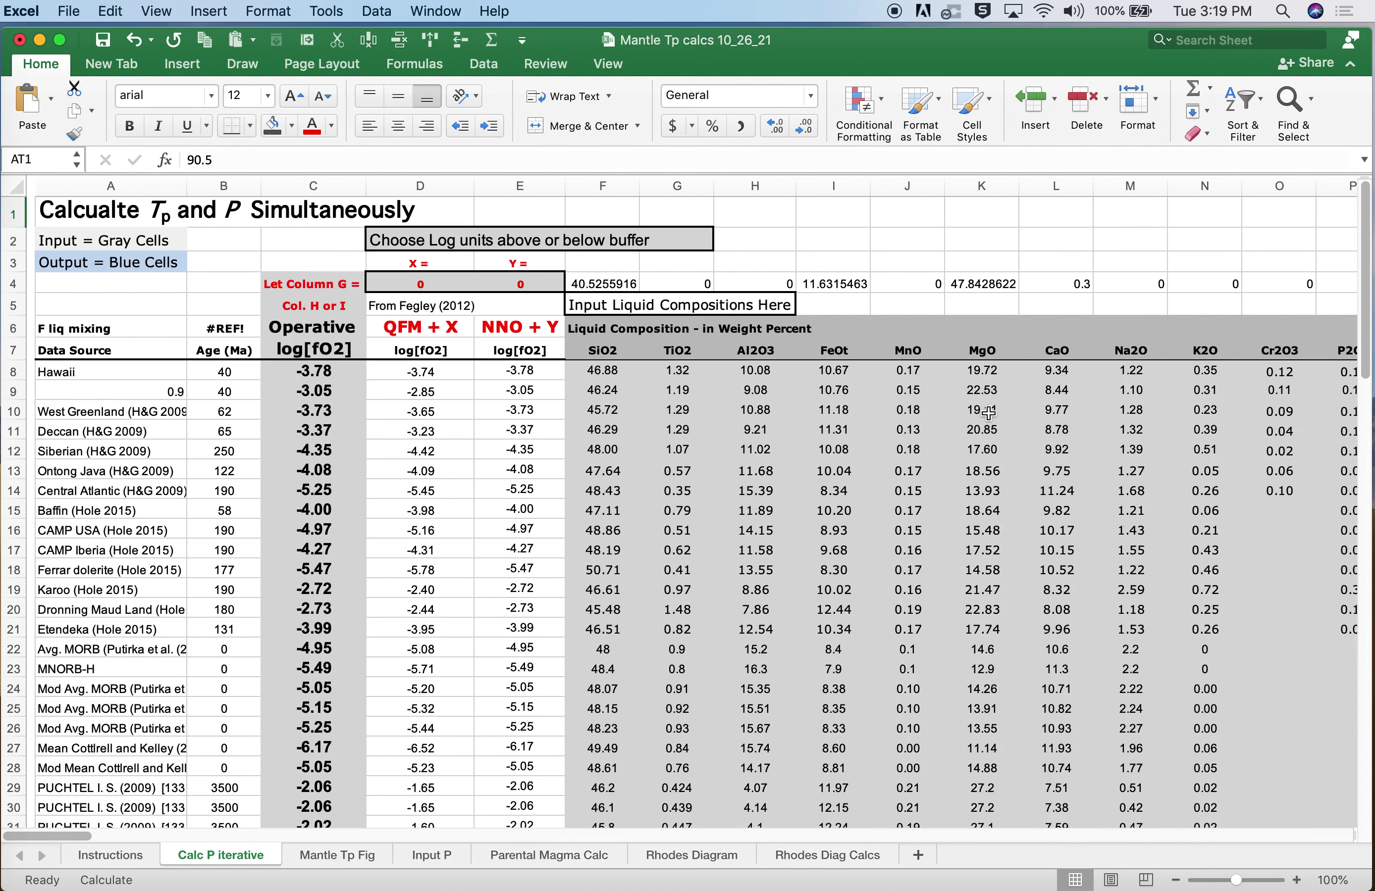
click(121, 398)
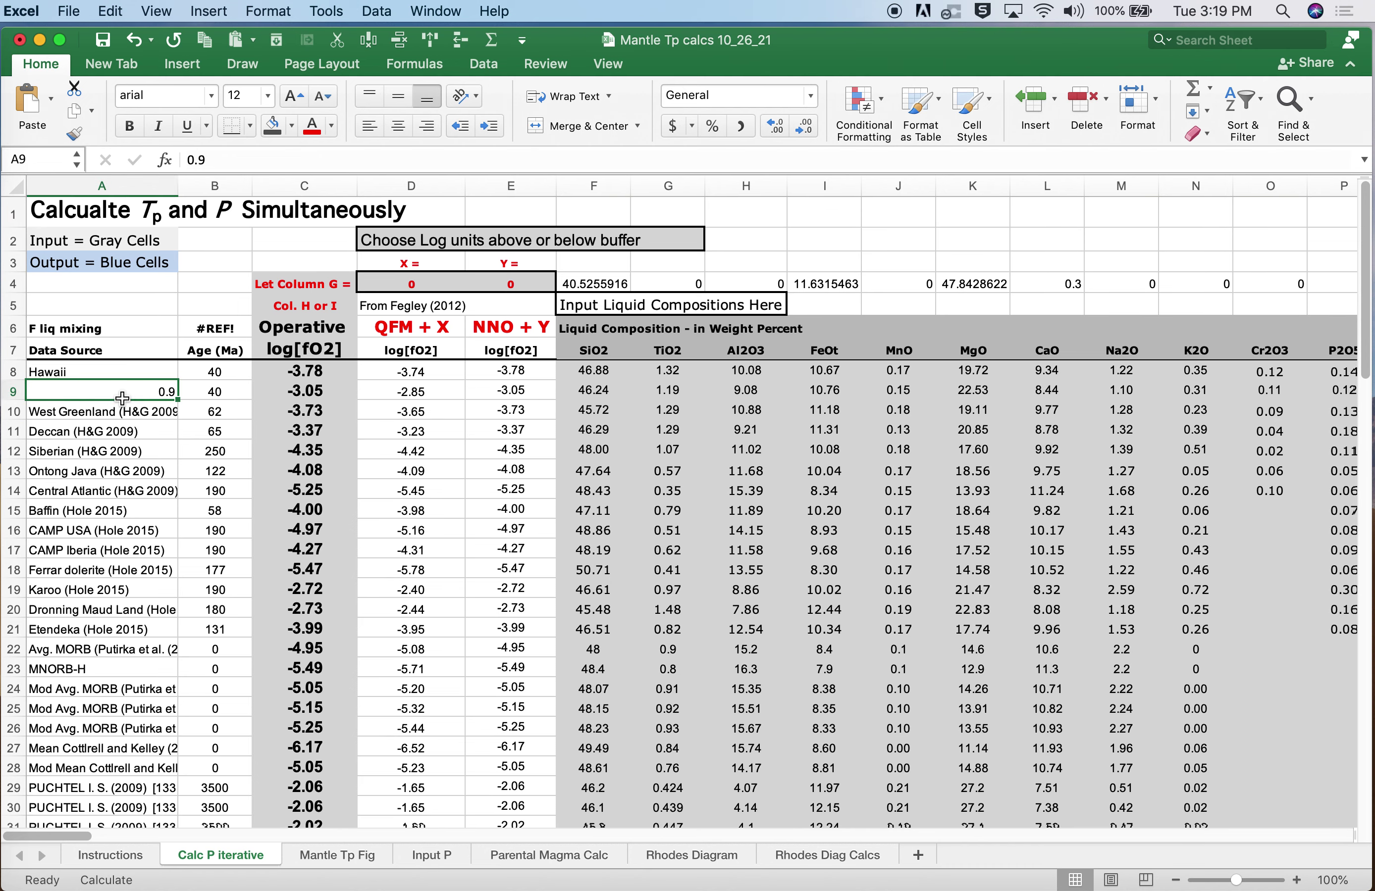
text(1)
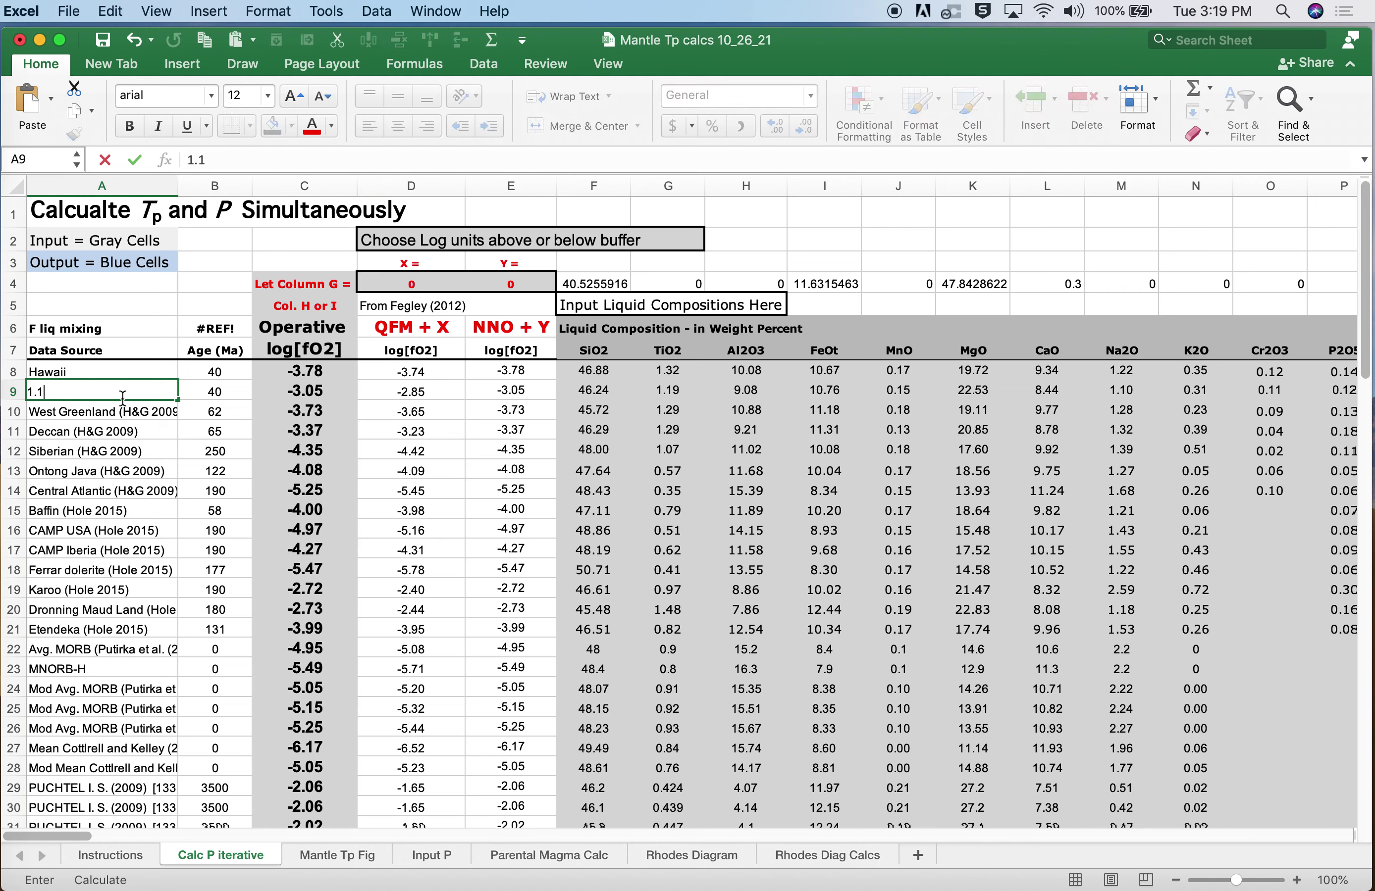
text(.1)
key(Return)
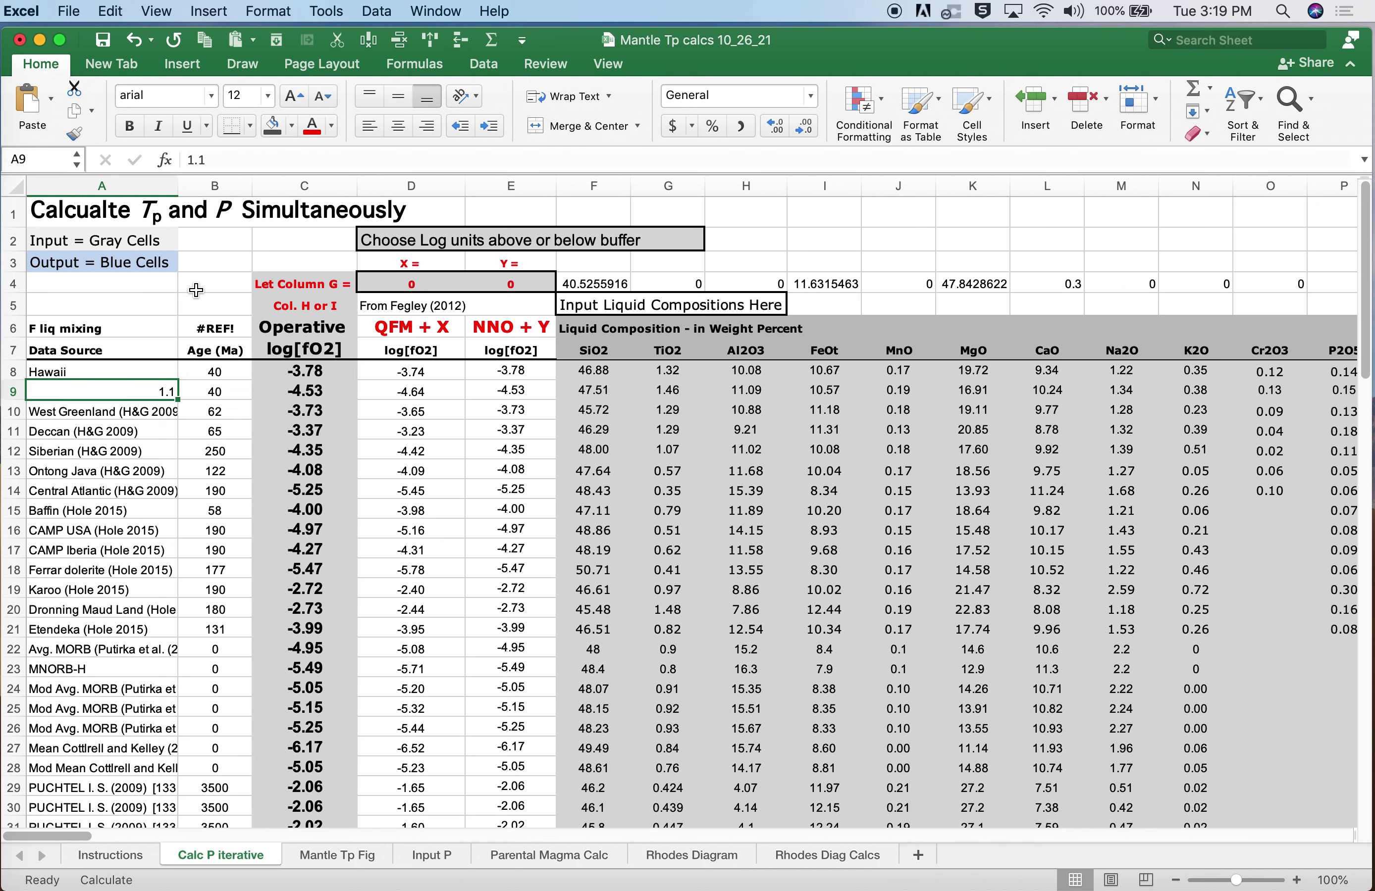
- Link B6 to the predicted olivine Fo of the mixing row with =AT9, and return to the liquid fraction in A9
click(216, 328)
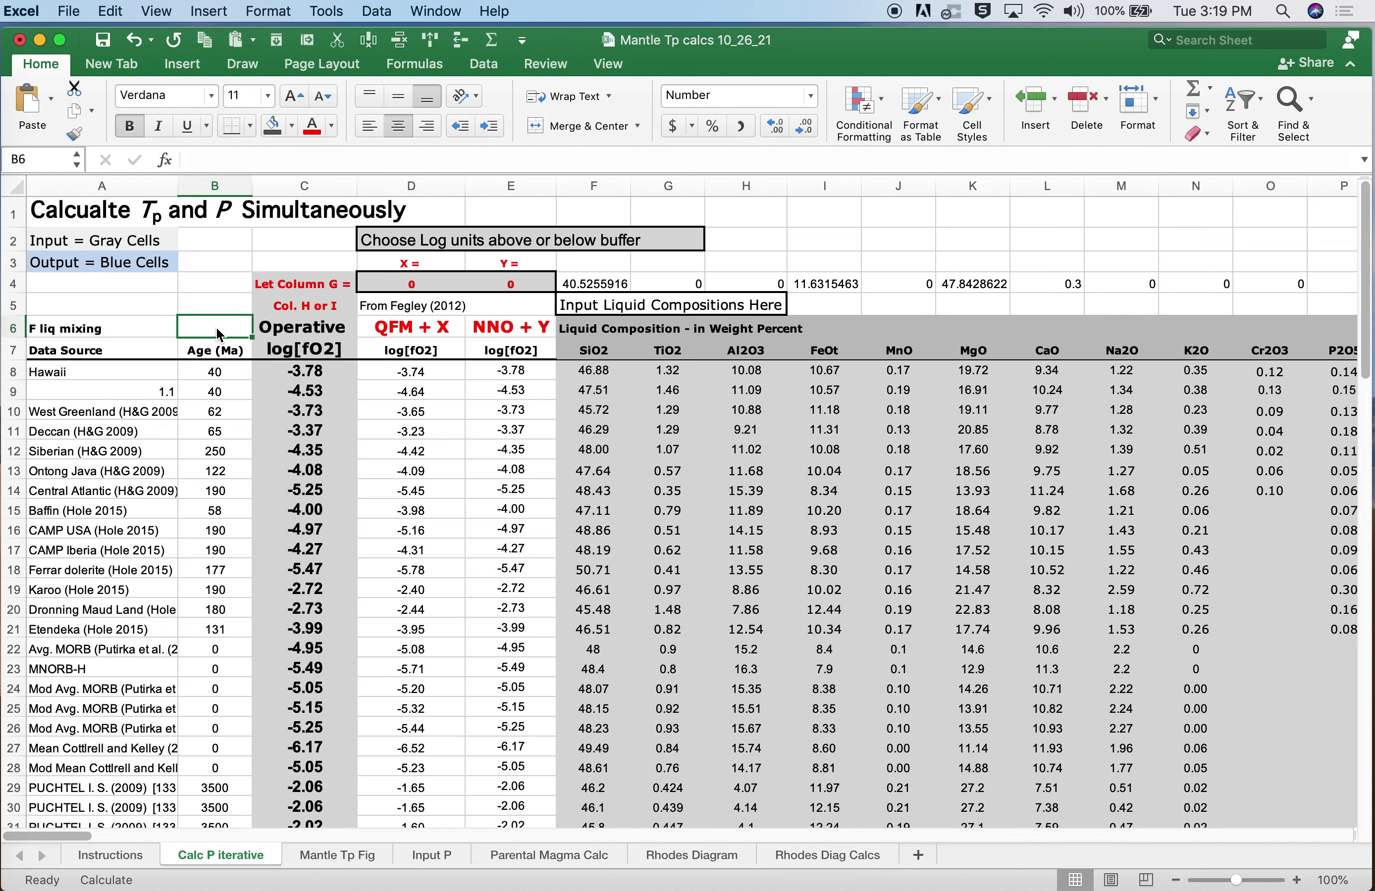
text(=)
click(316, 391)
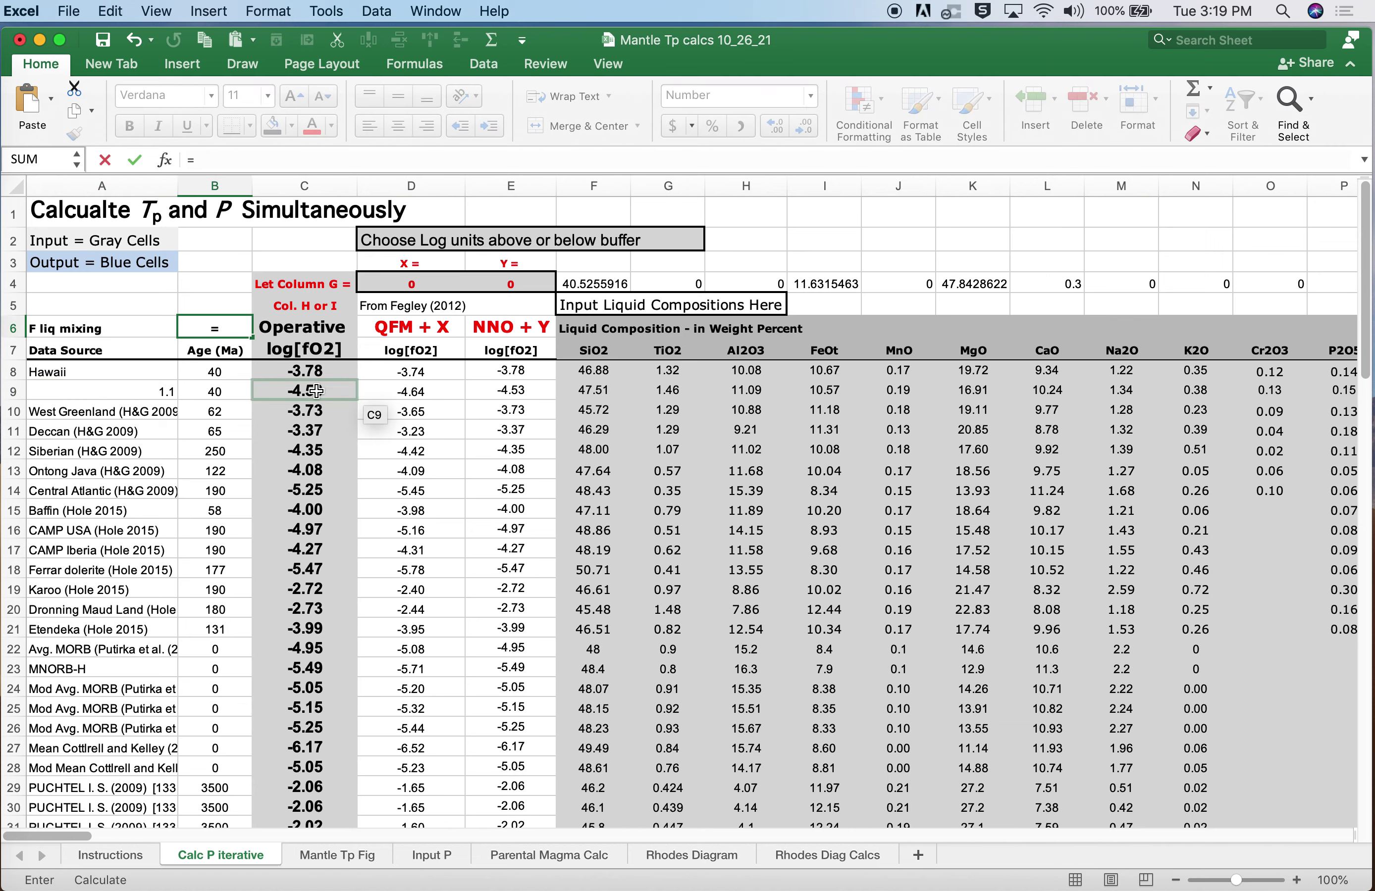
scroll(316, 391, right, 10)
scroll(316, 391, right, 10)
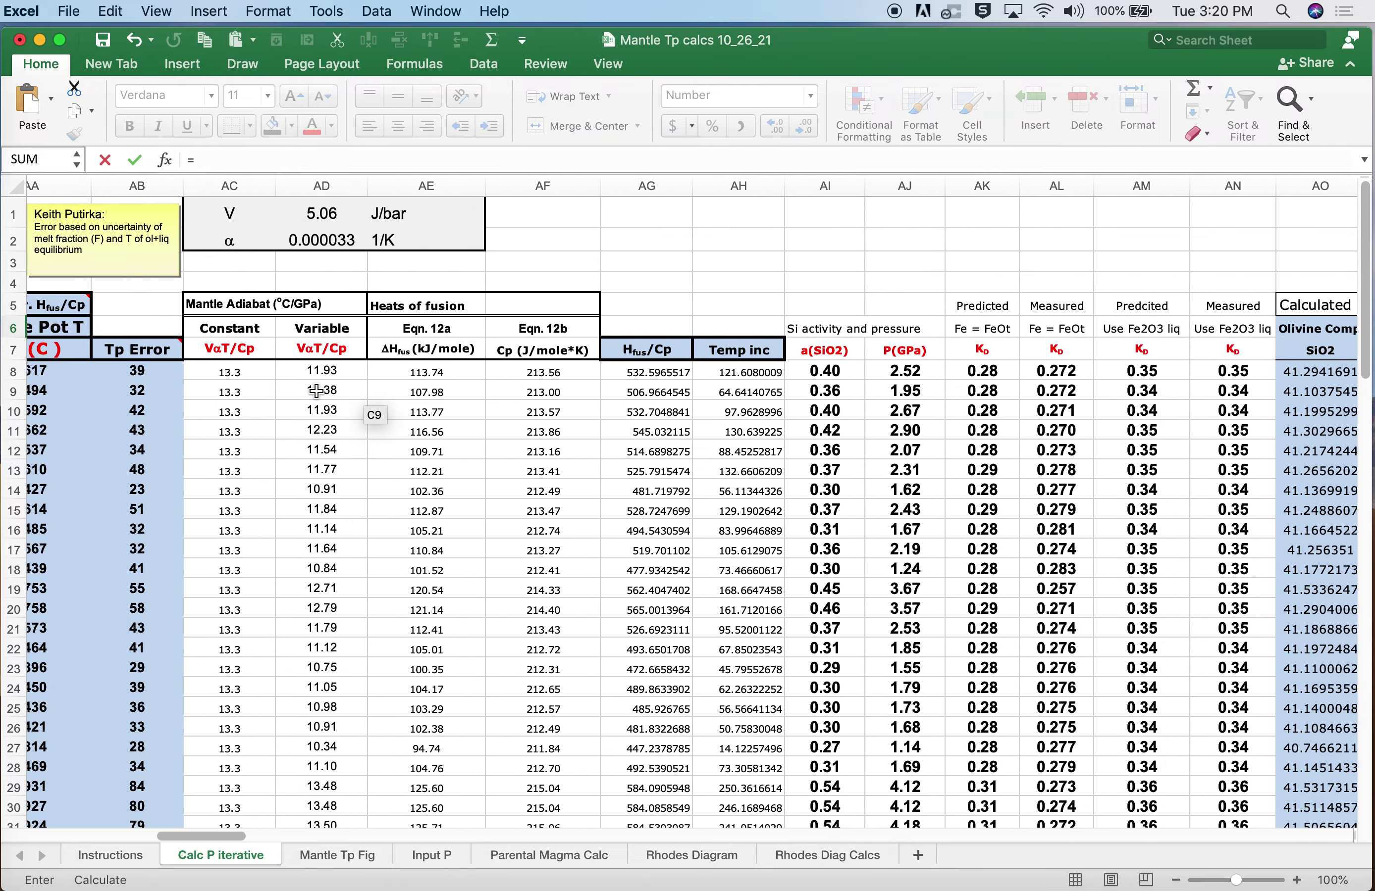
scroll(317, 391, right, 5)
click(1128, 404)
click(1128, 397)
key(Return)
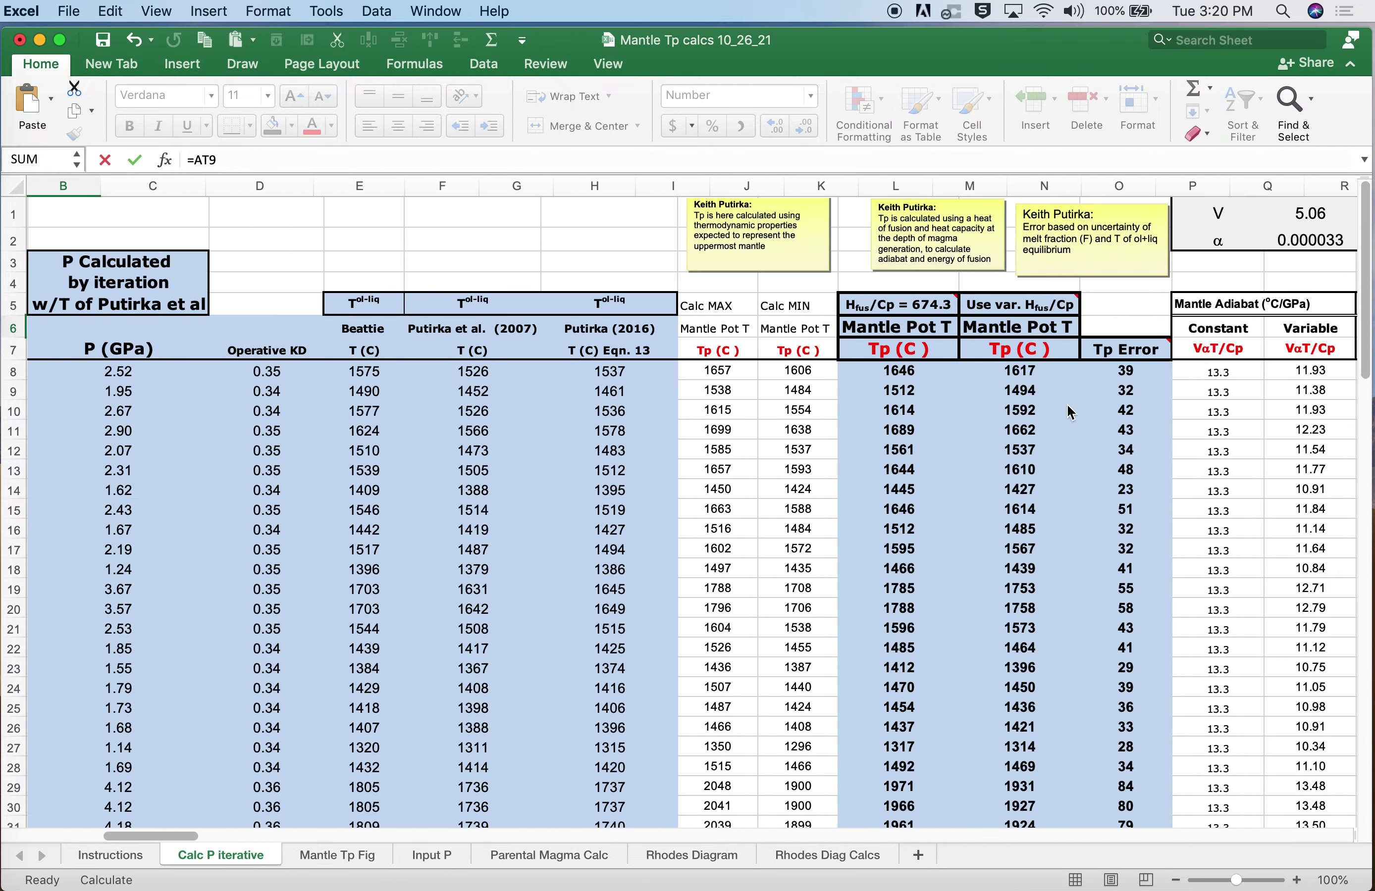
scroll(259, 467, left, 3)
click(125, 393)
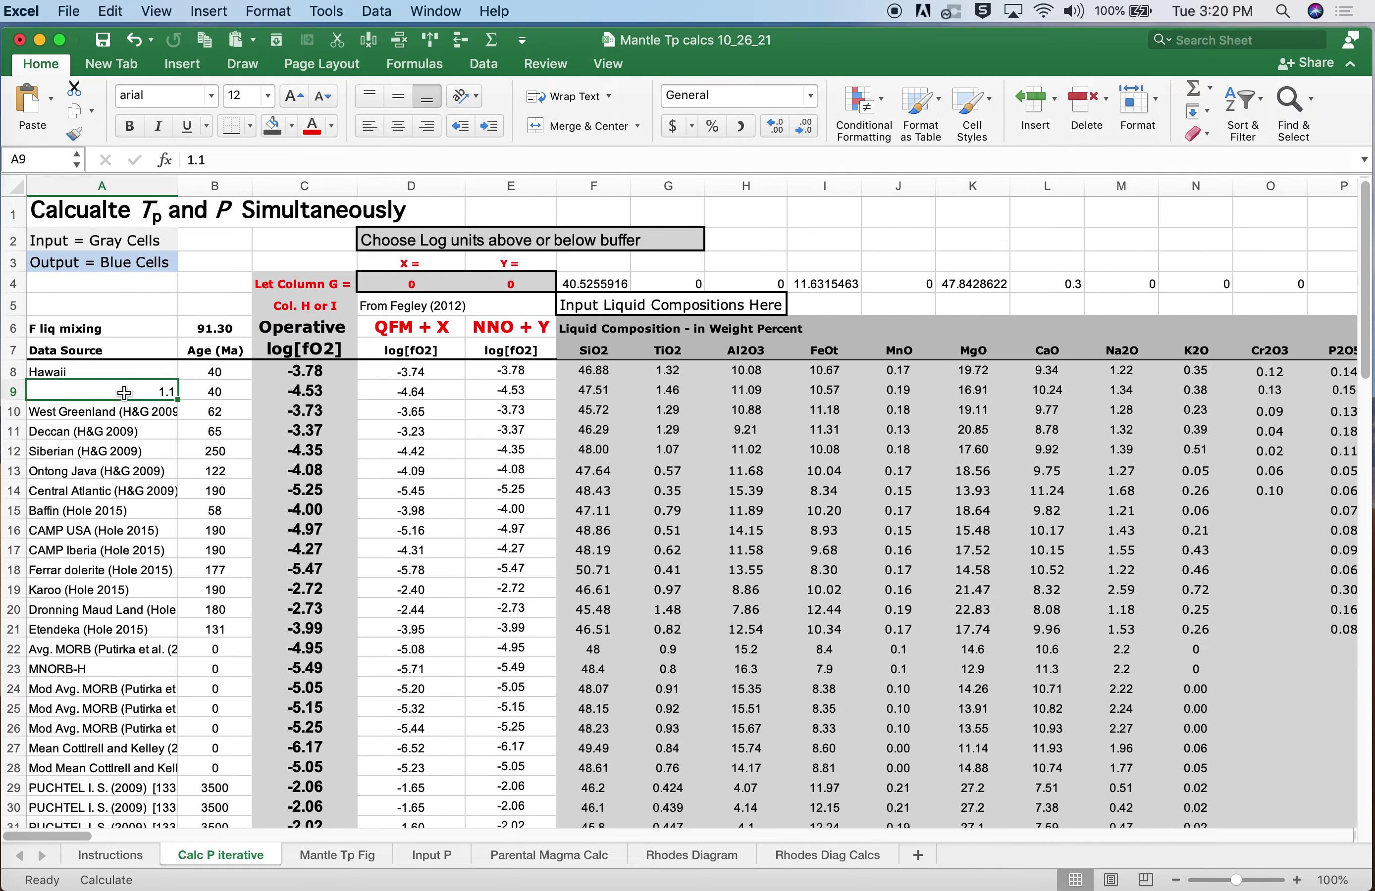
- Try liquid fractions of 1.2 and 1.15 in A9, and settle on 1.16
key(F2)
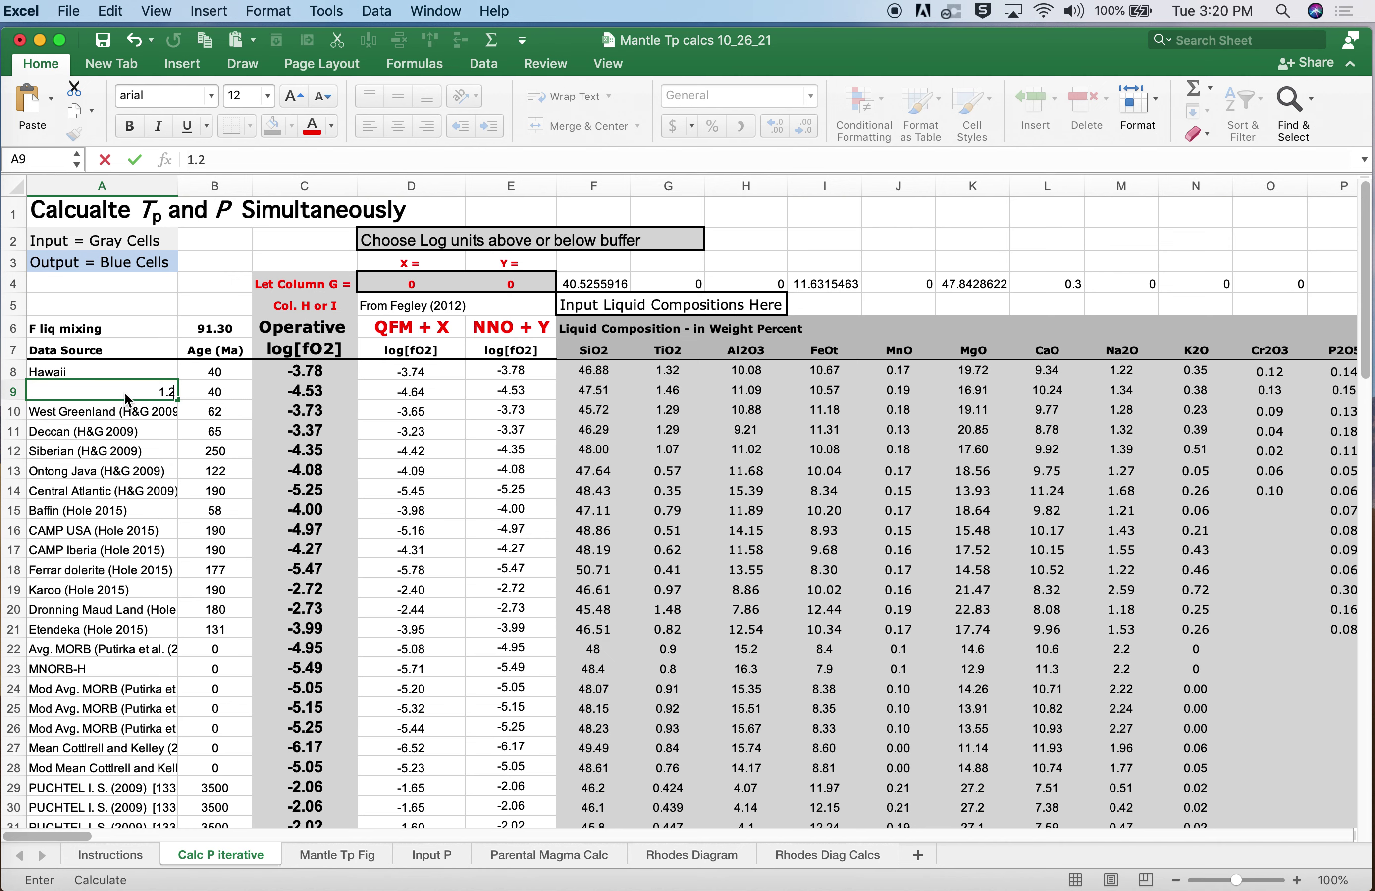
key(Return)
text(1)
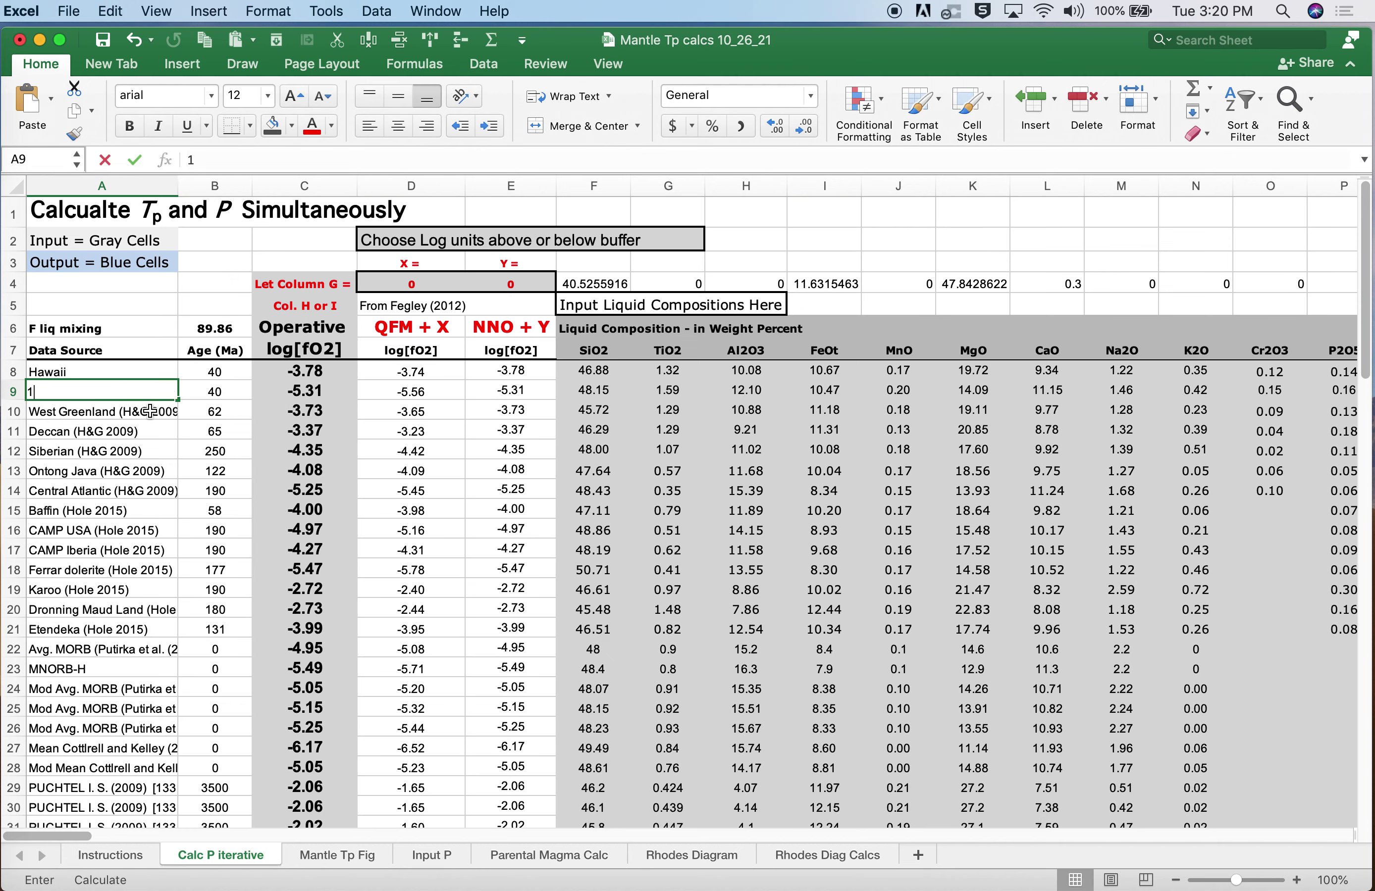
text(.15)
key(Return)
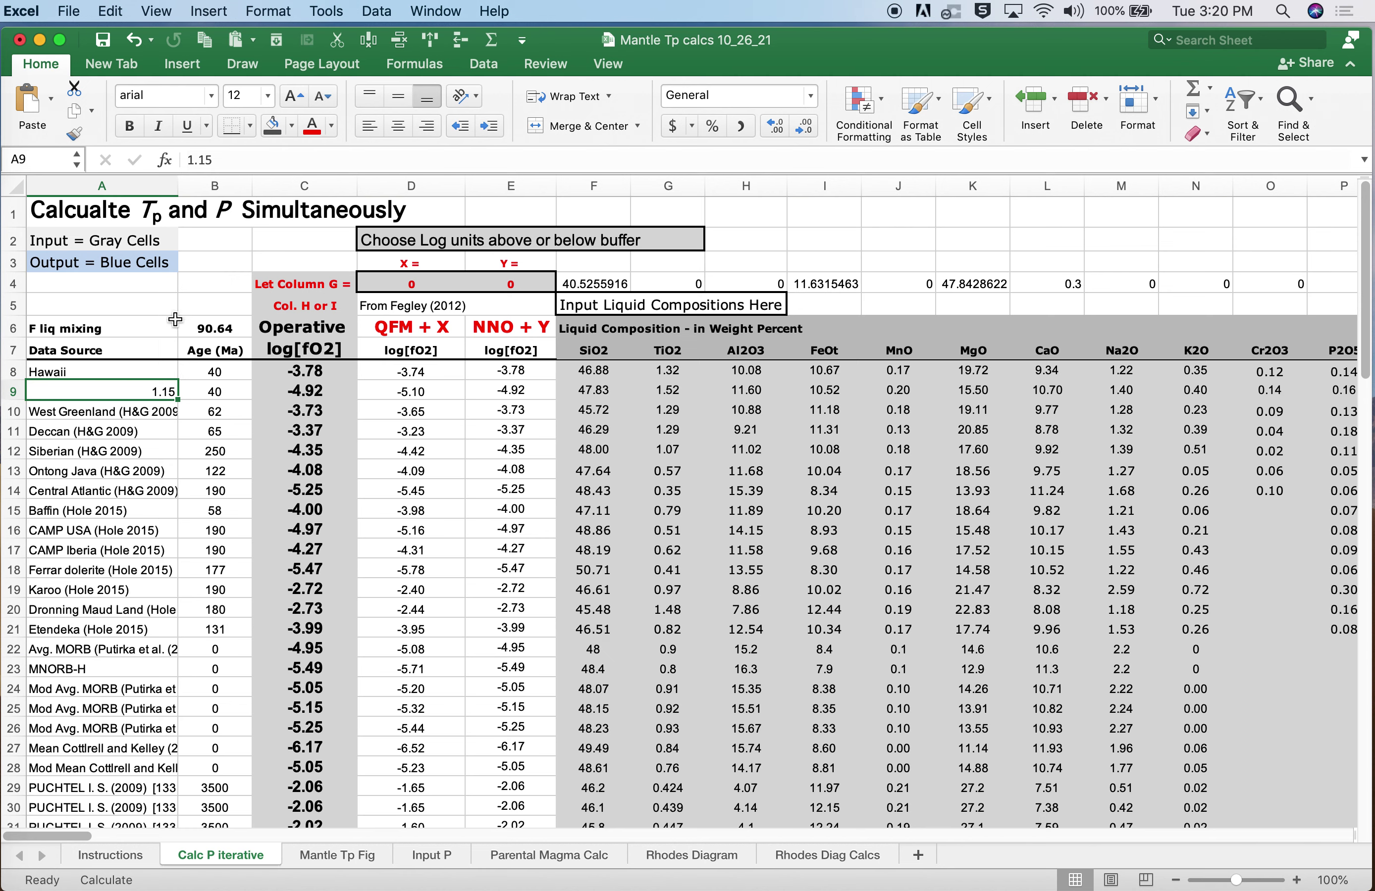
text(1.1)
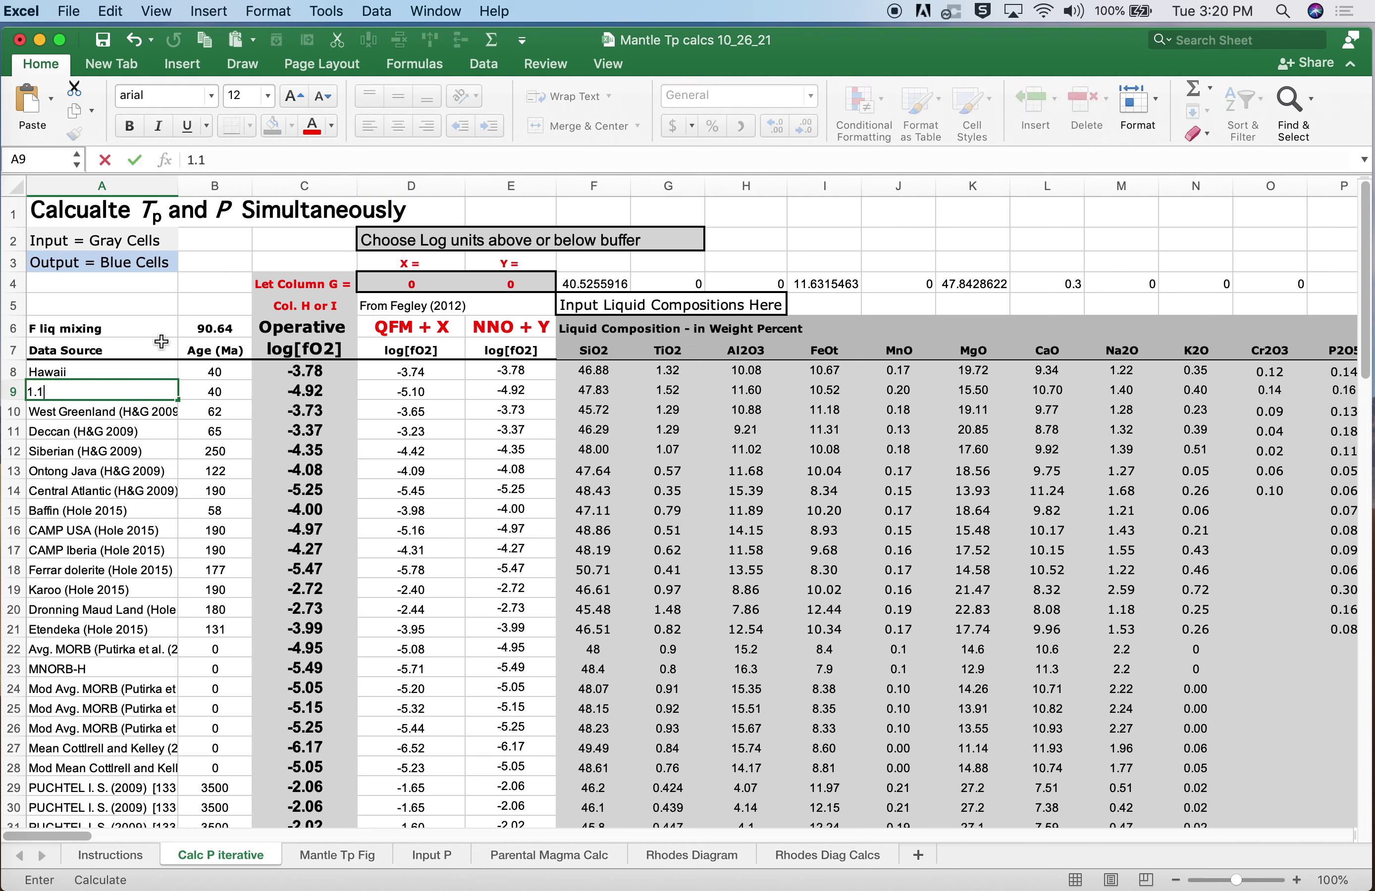
key(Return)
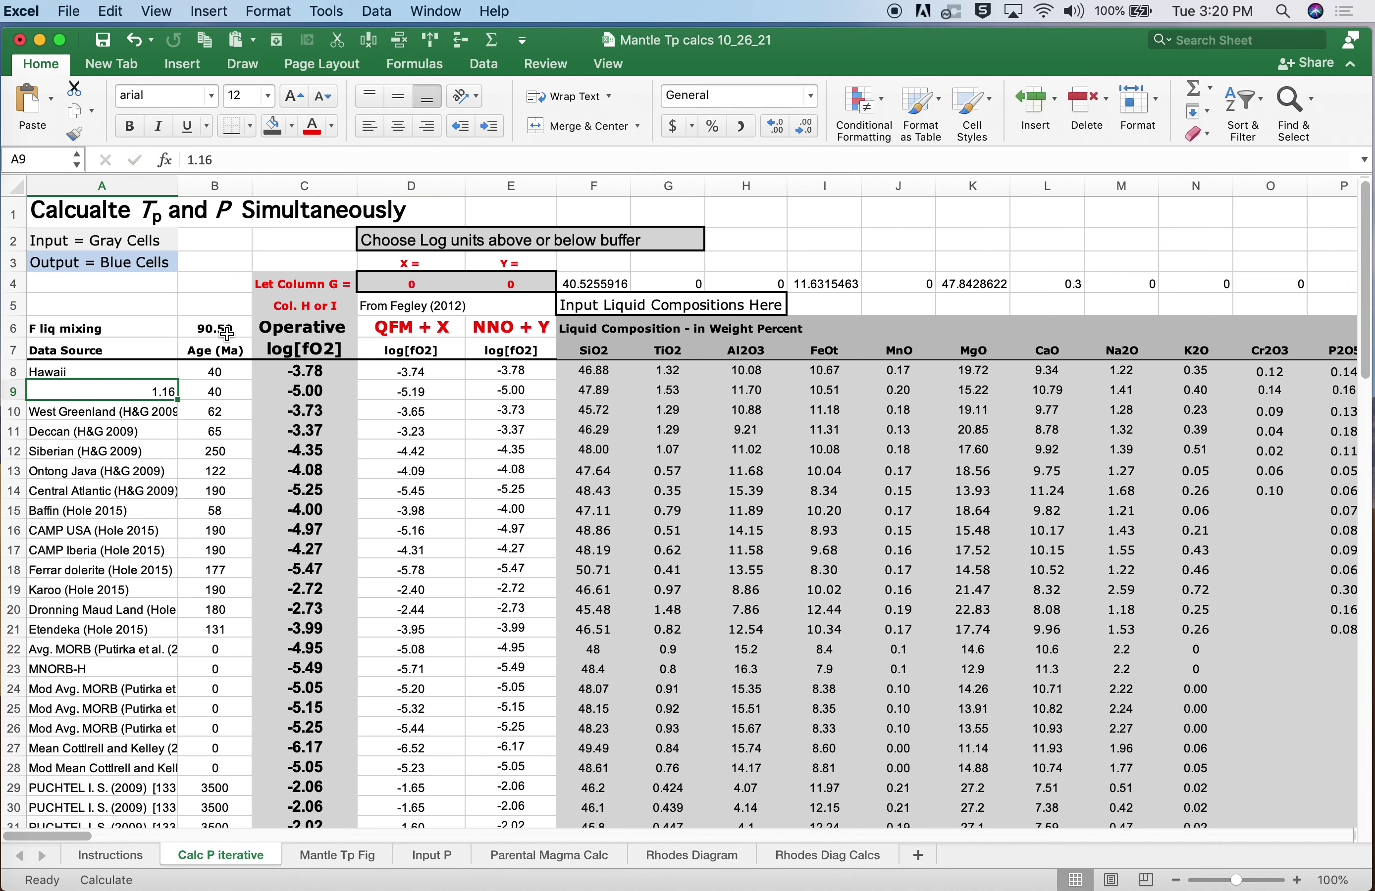
- Review the mixed liquid composition in row 9 together with the linked olivine Fo in B6
click(608, 393)
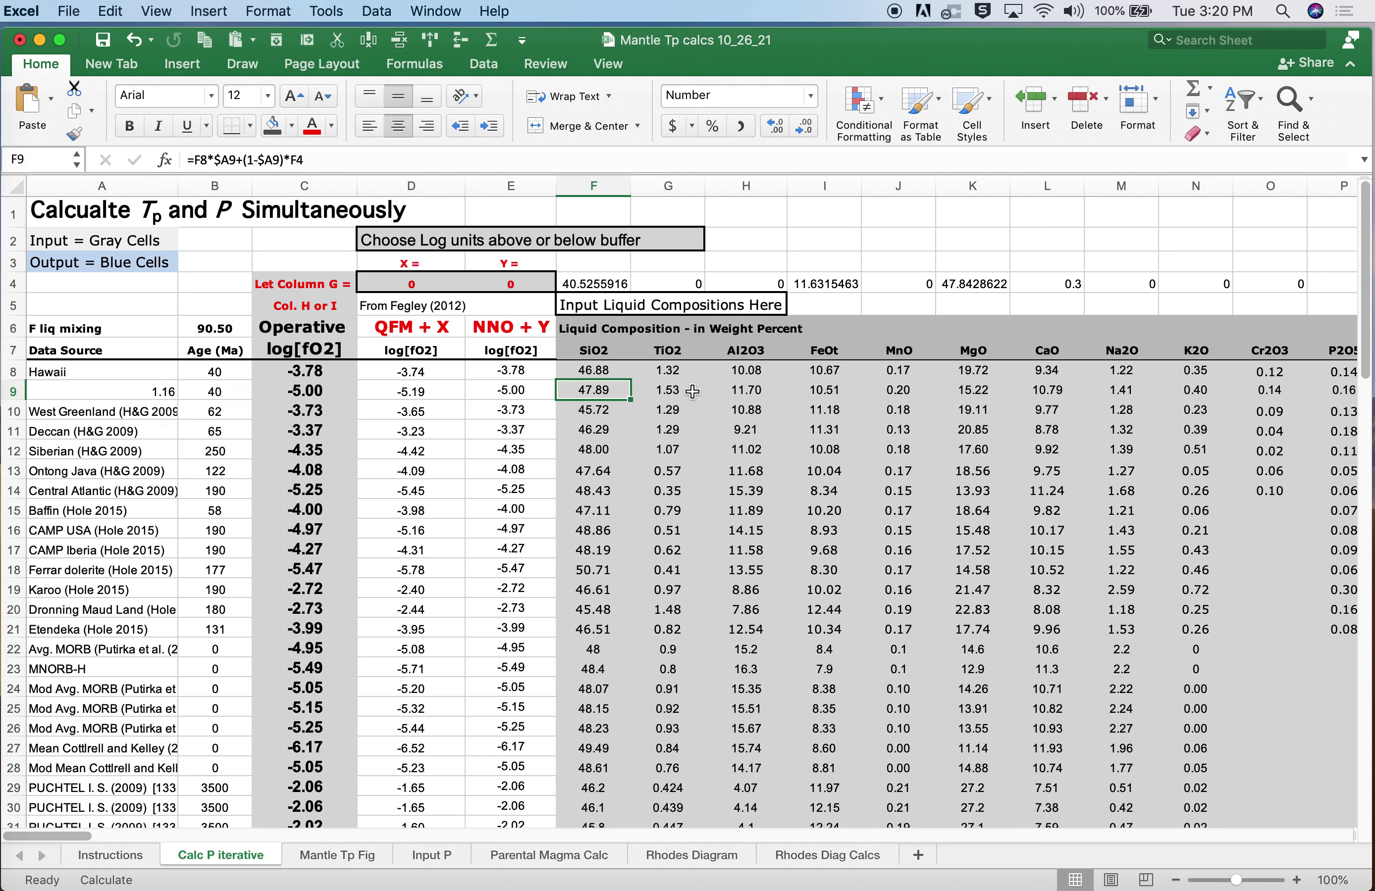
click(13, 392)
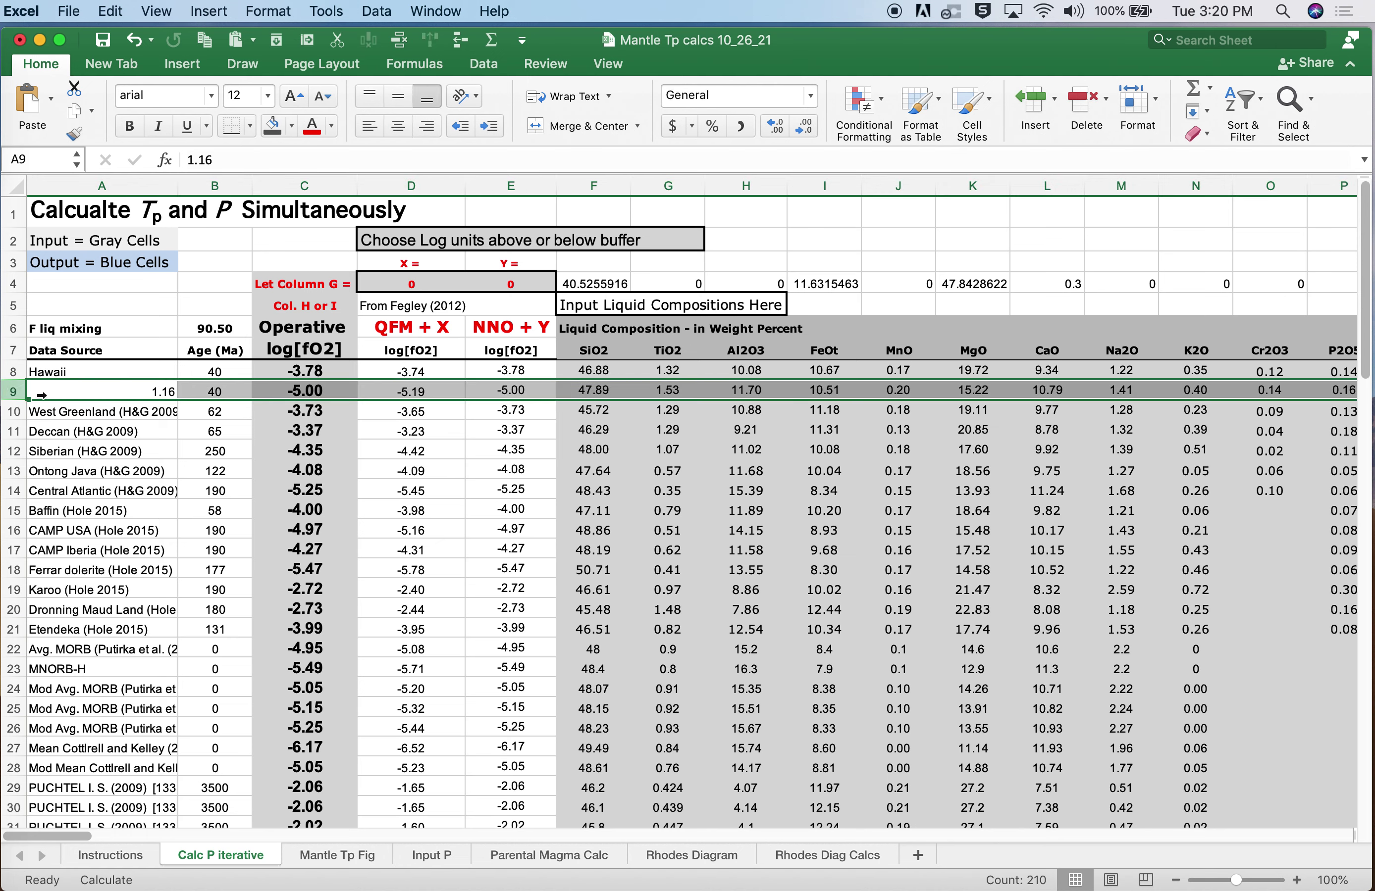
click(201, 330)
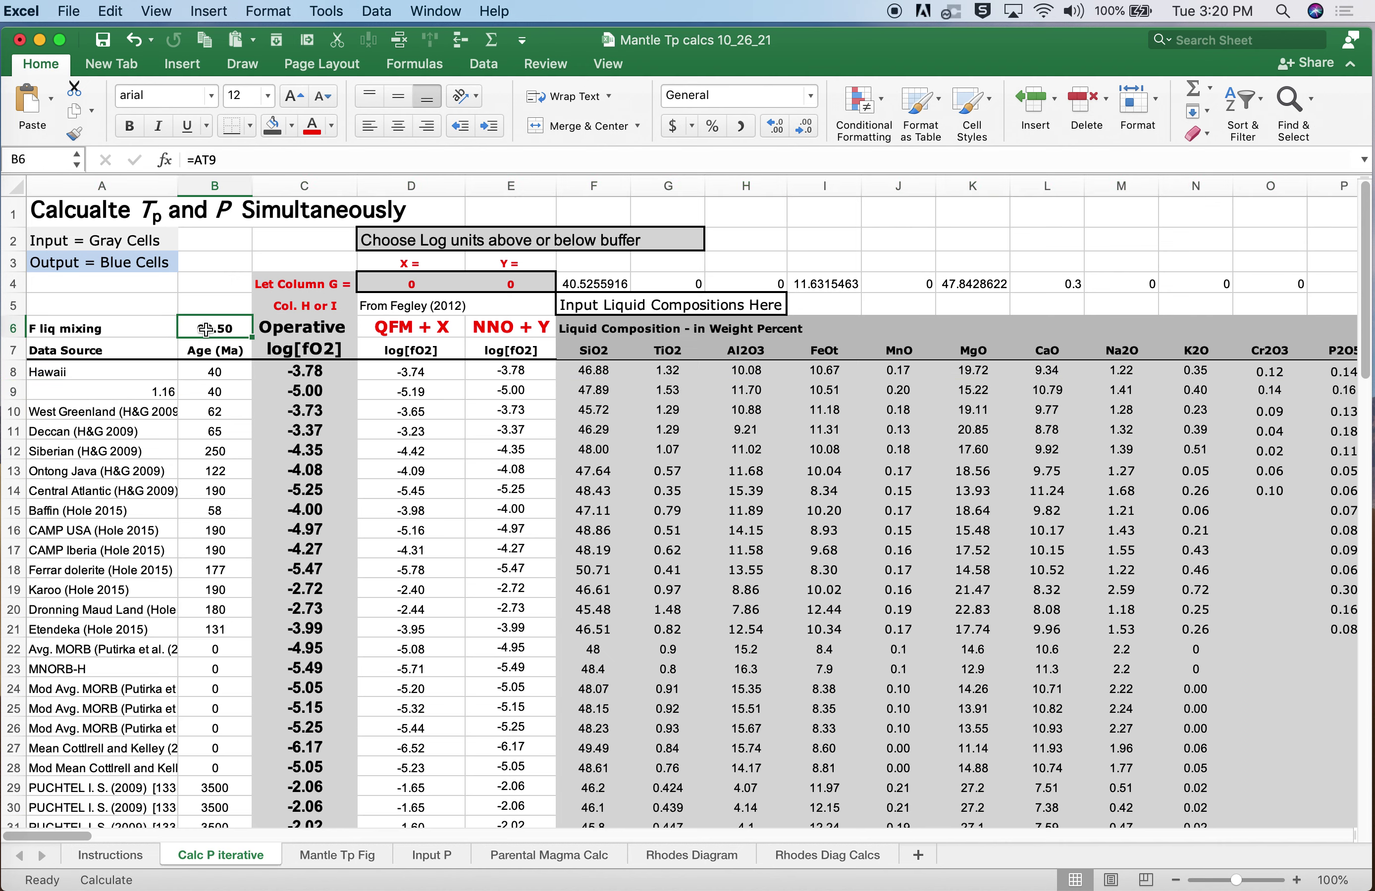
click(11, 392)
click(208, 331)
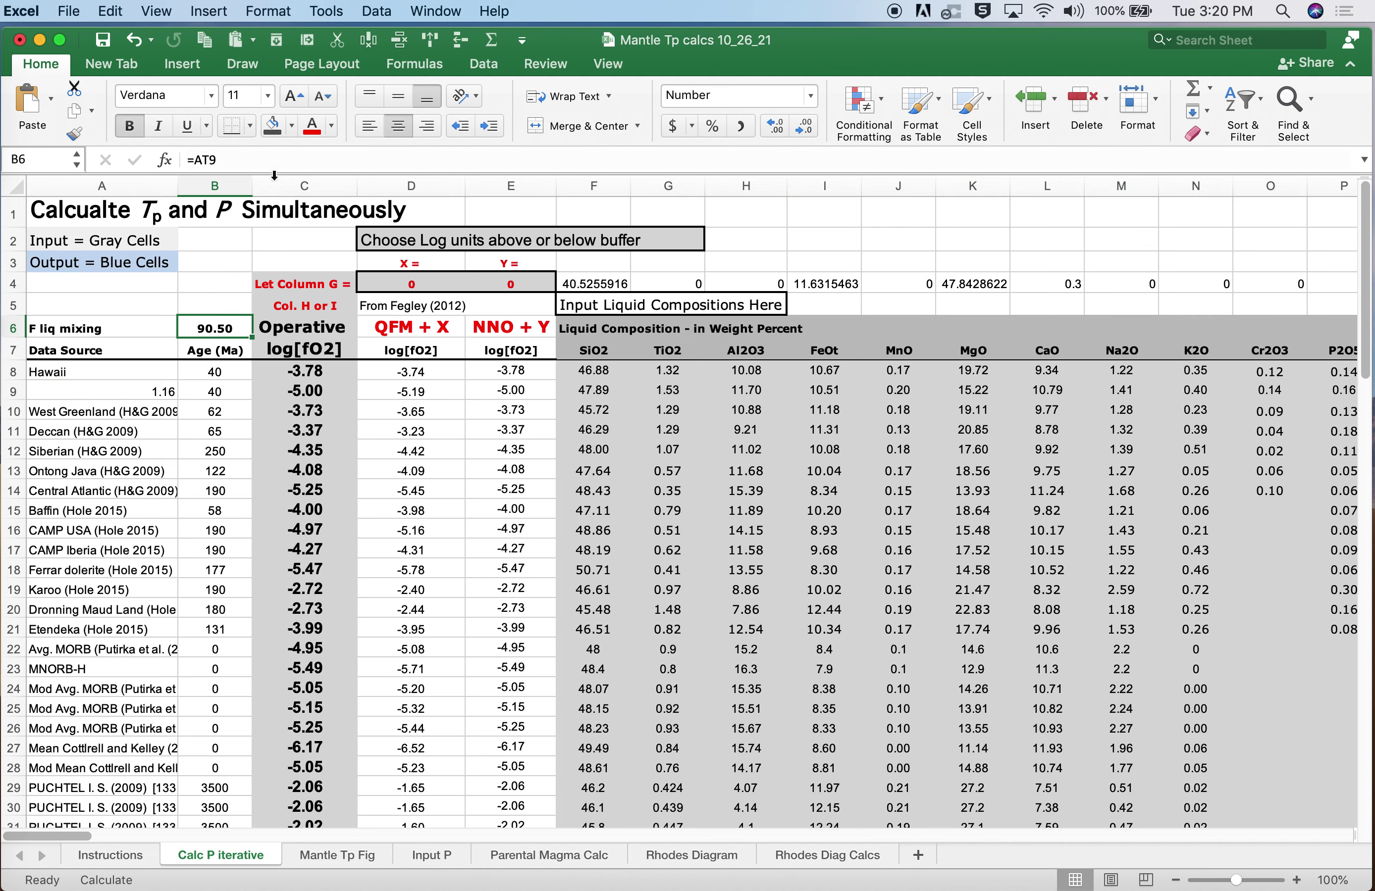
click(17, 388)
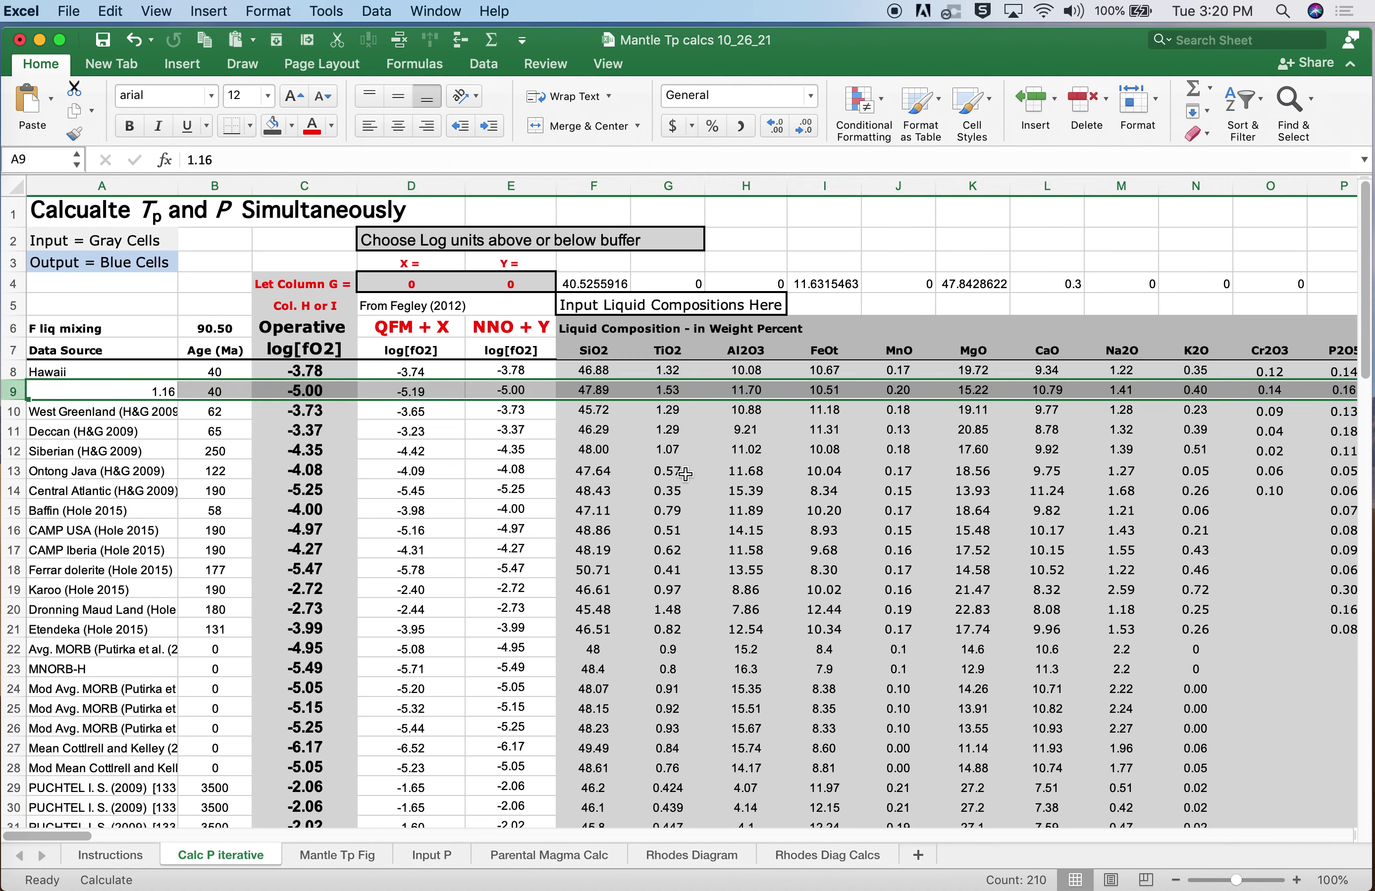
- Compare the predicted olivine Fo in AT9 with the Hawaiian value in AT1, and set row 9's font colour to red
scroll(685, 474, right, 10)
scroll(685, 474, right, 15)
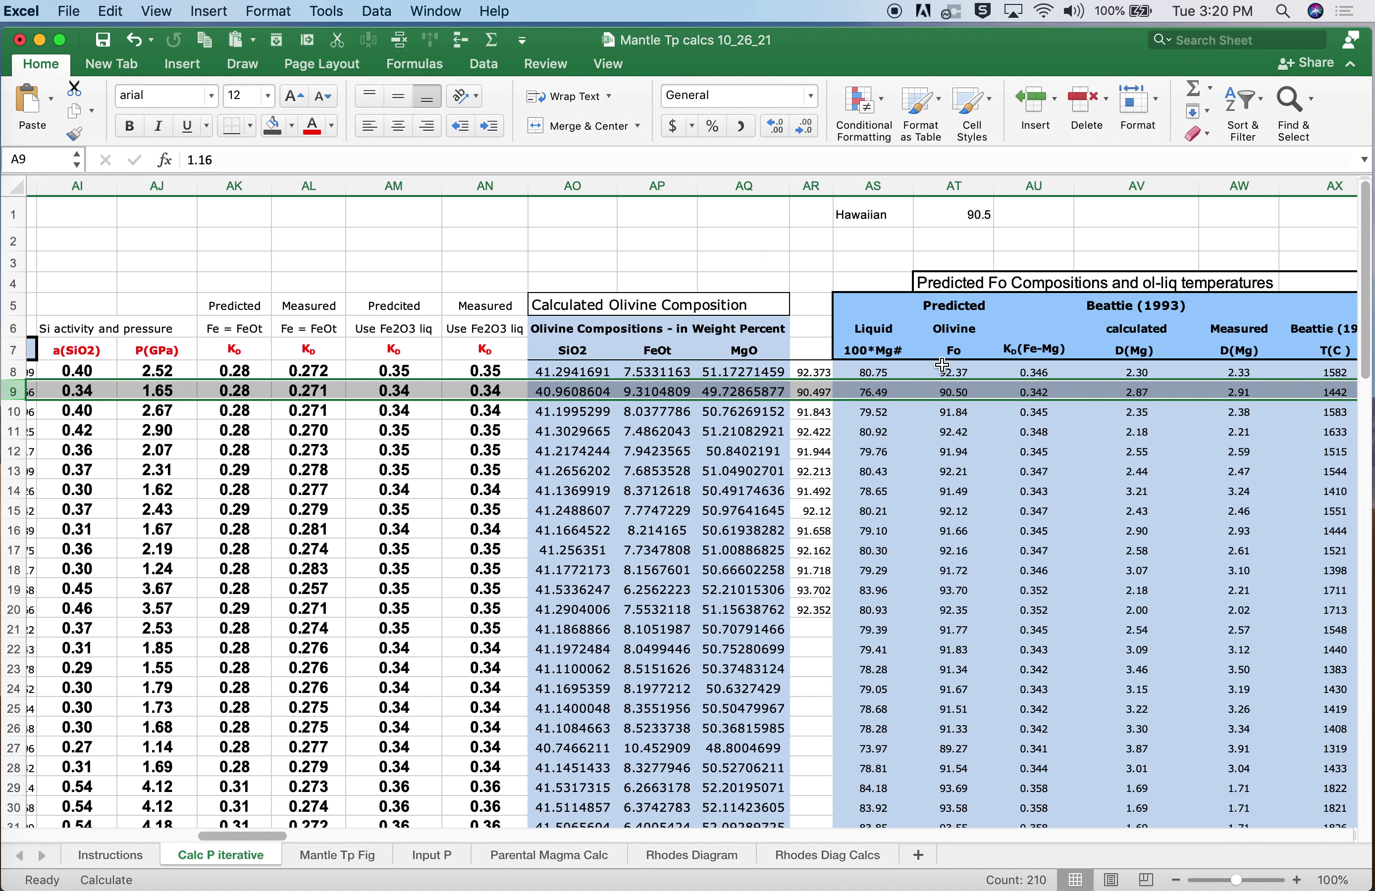
click(958, 396)
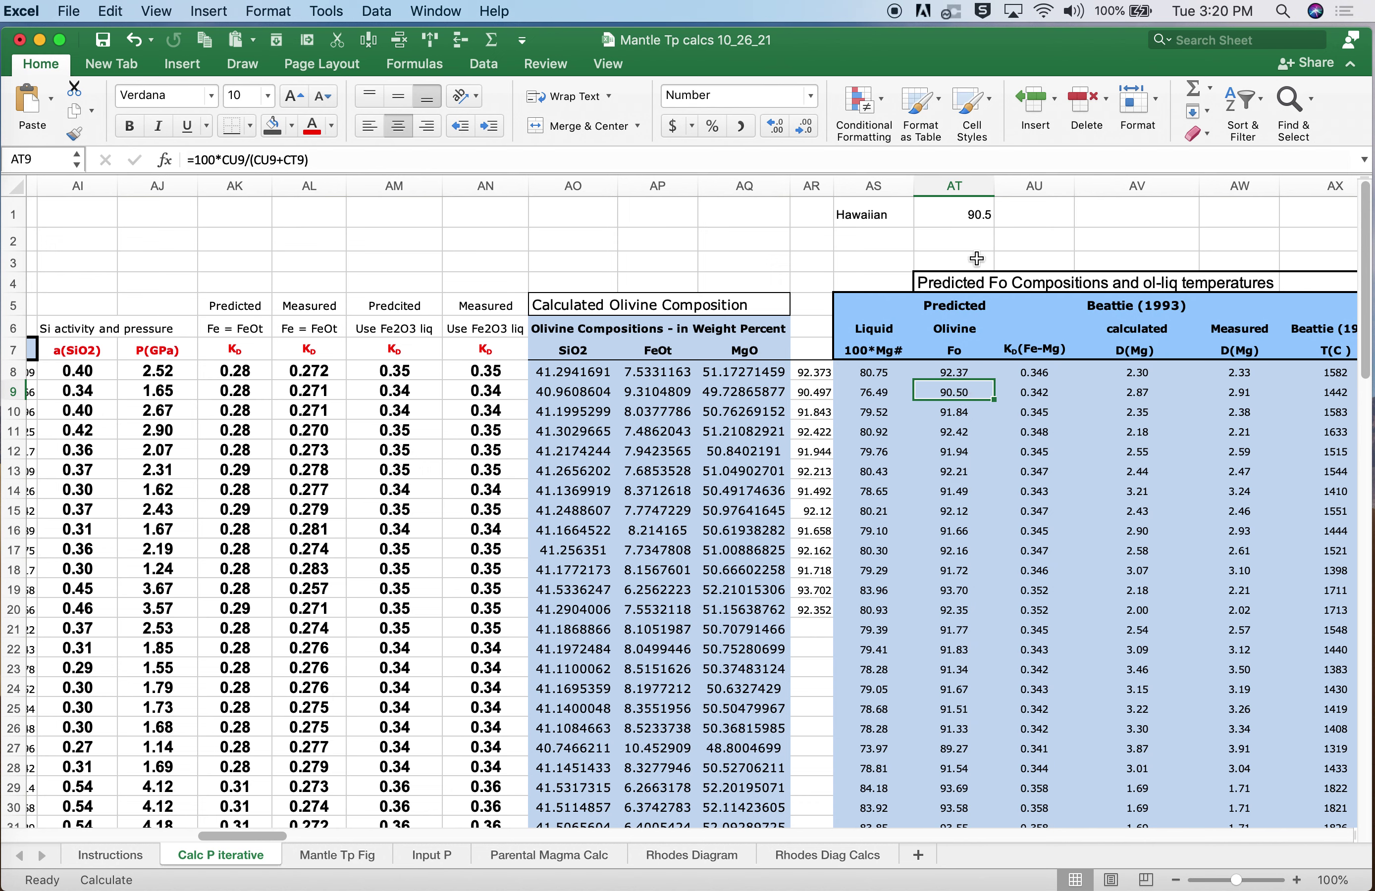
click(967, 216)
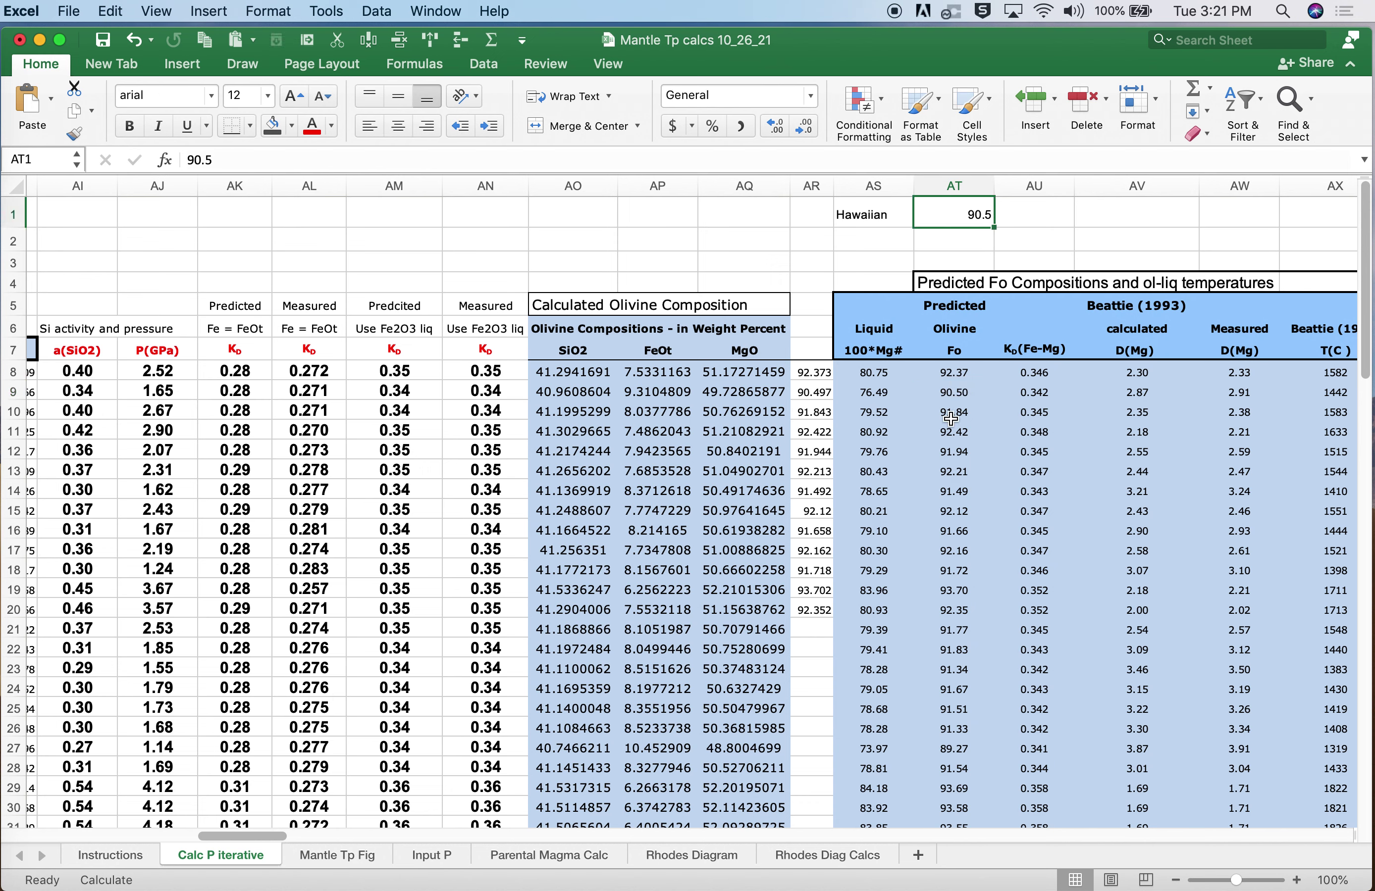
click(952, 393)
click(13, 396)
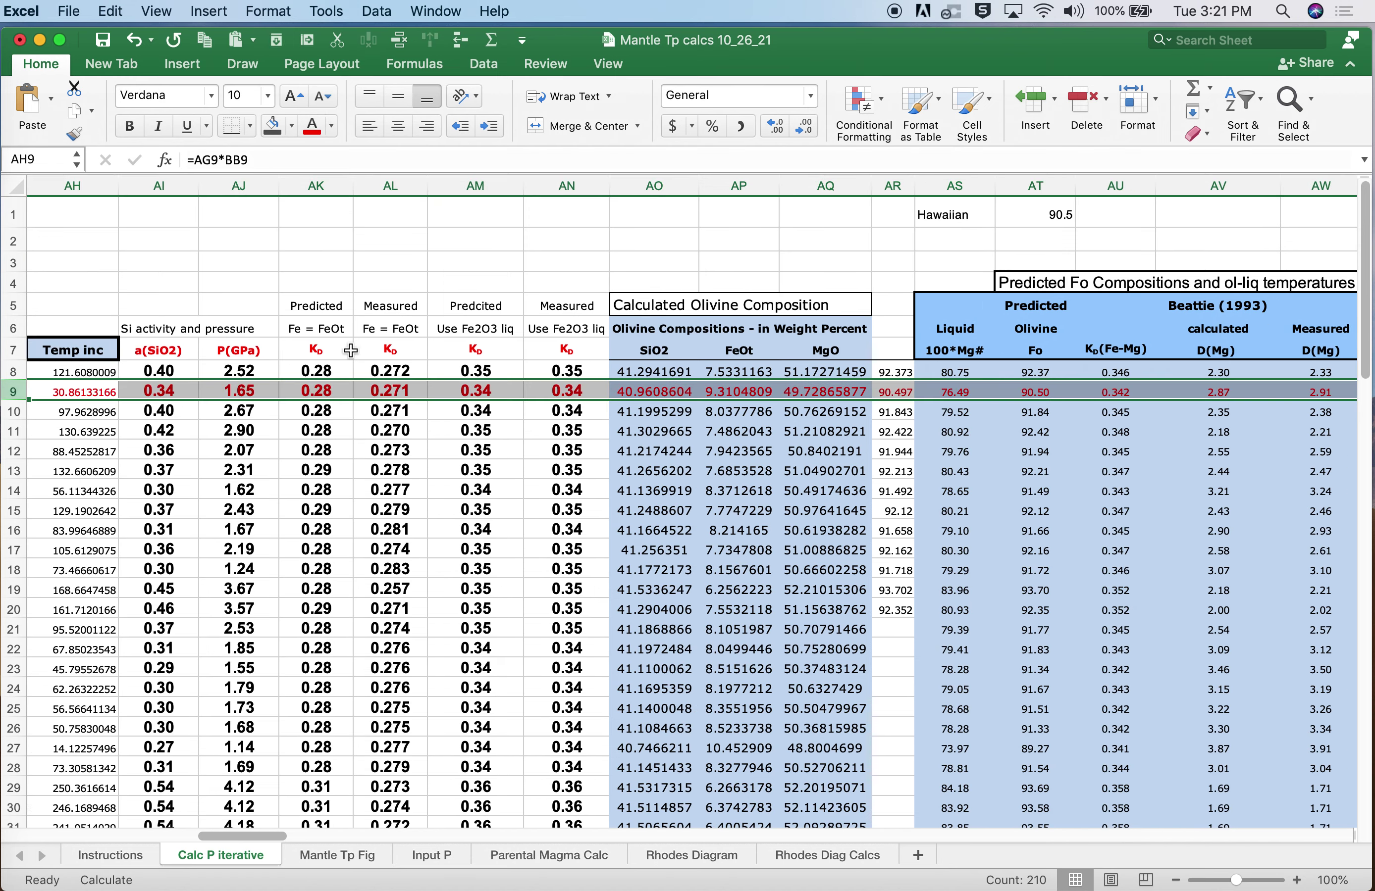
- Examine row 9's calculated pressure in S9, the mantle potential temperatures in Z9:AA9 and the Tp error in AB9
scroll(407, 384, left, 10)
scroll(407, 384, left, 8)
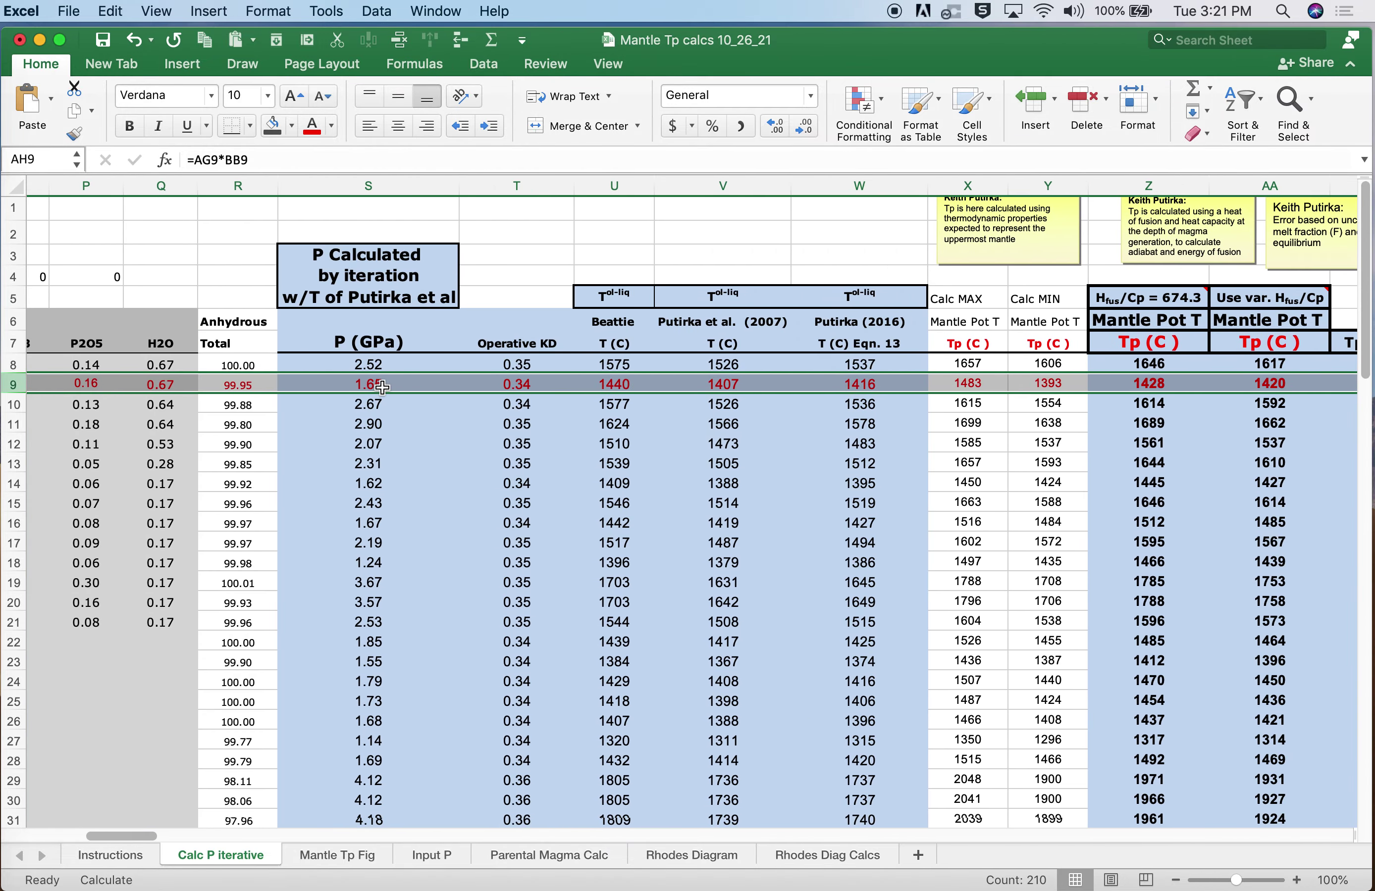
click(382, 387)
scroll(794, 421, right, 4)
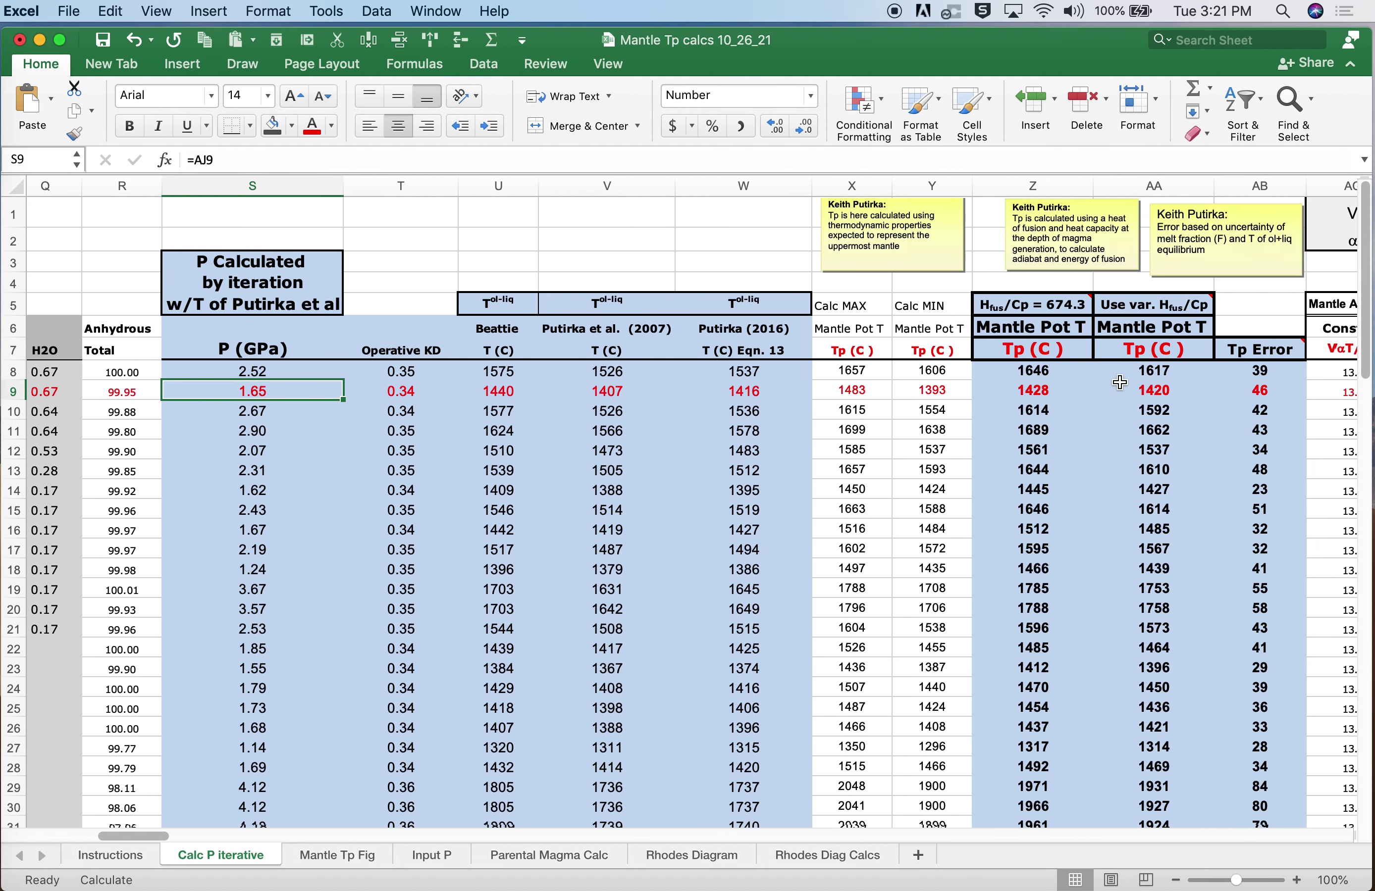
drag(1029, 392, 1144, 388)
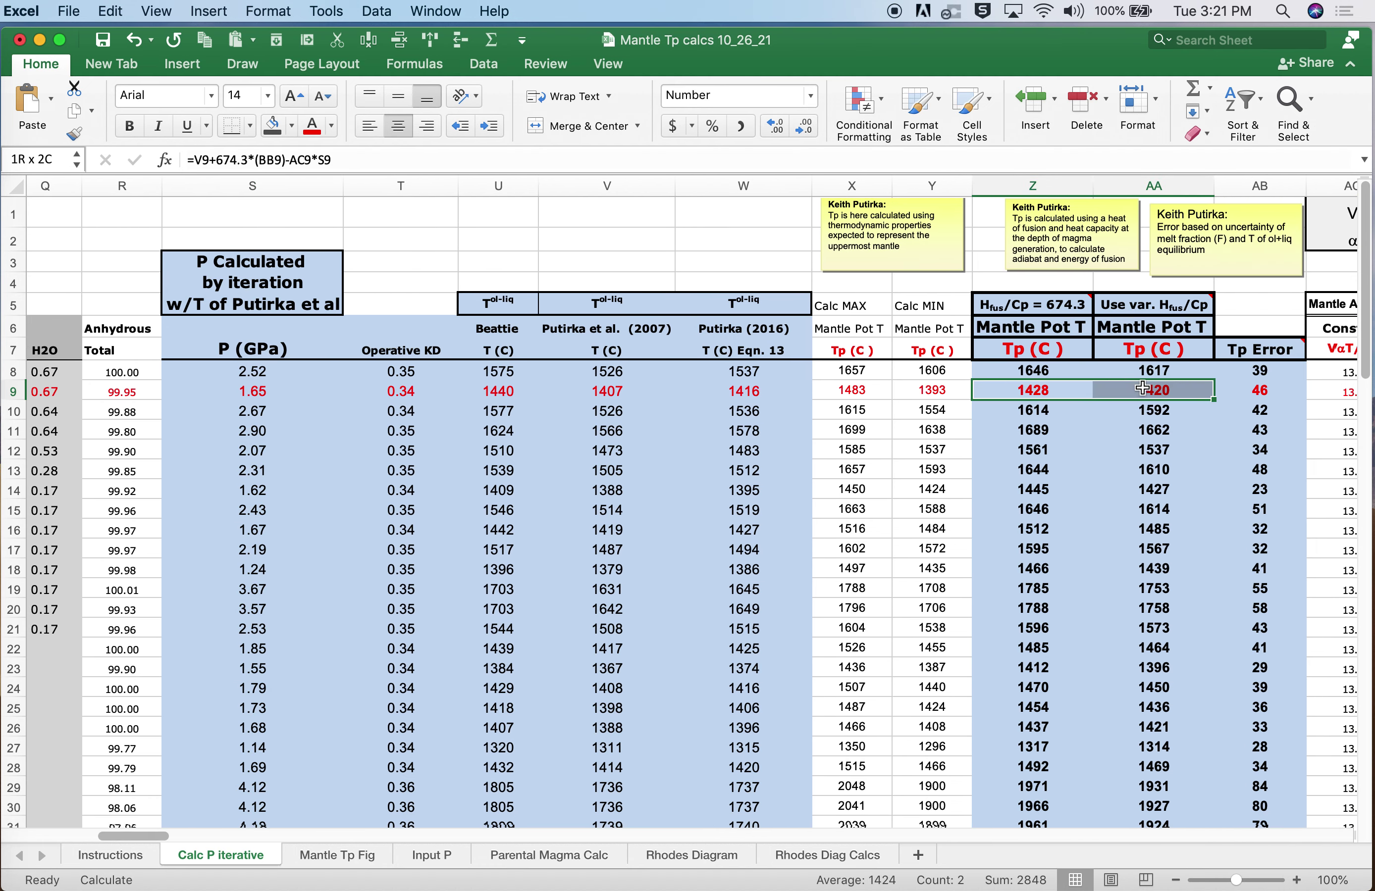
click(1243, 391)
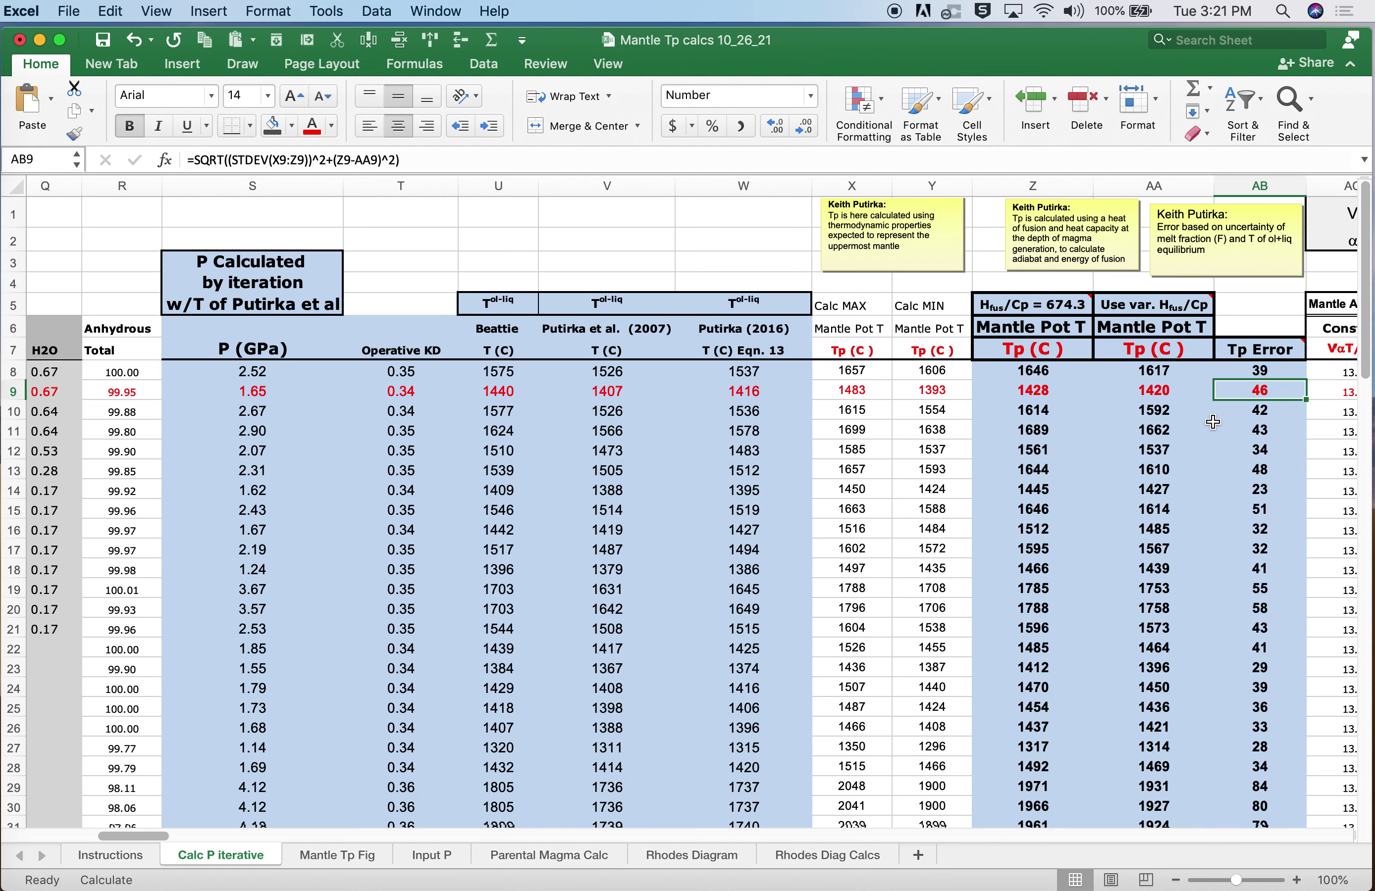
scroll(1213, 422, right, 1)
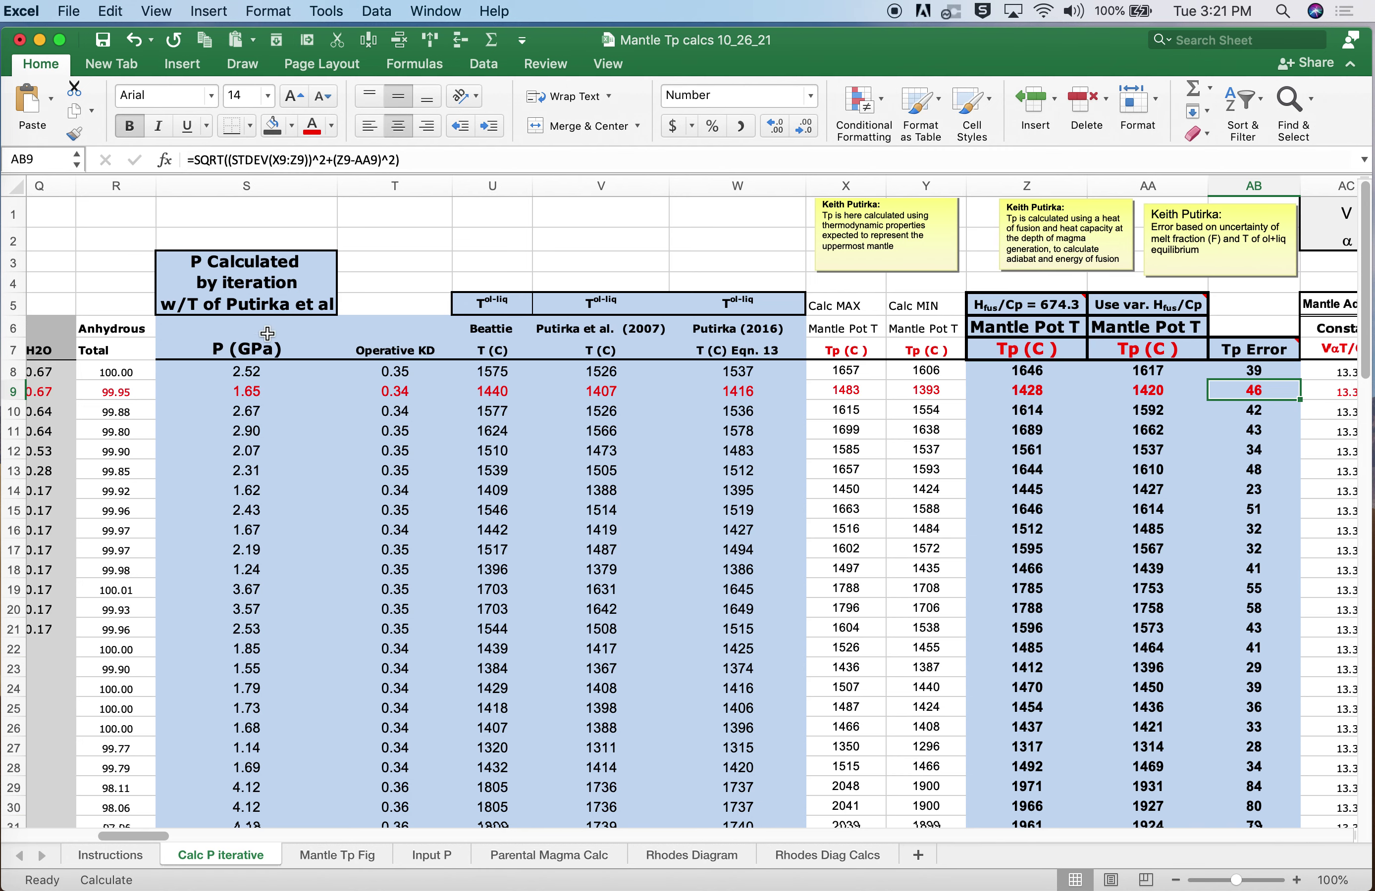
- Relate the liquid fraction in A9 to the olivine-added fraction and zero-check cells on the Parental Magma Calc sheet, and return to Calc P iterative
scroll(509, 430, left, 10)
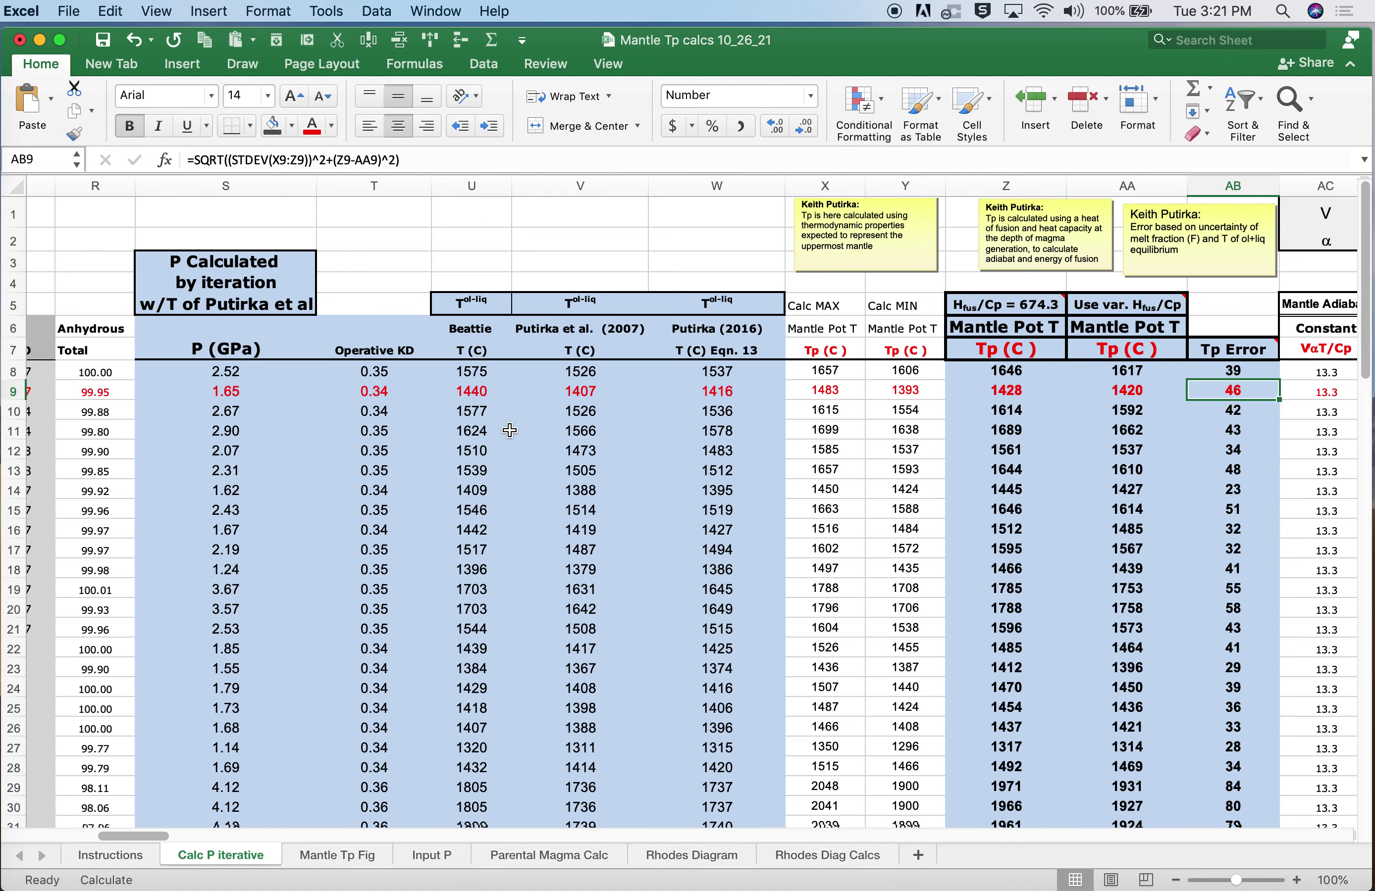
scroll(509, 429, left, 10)
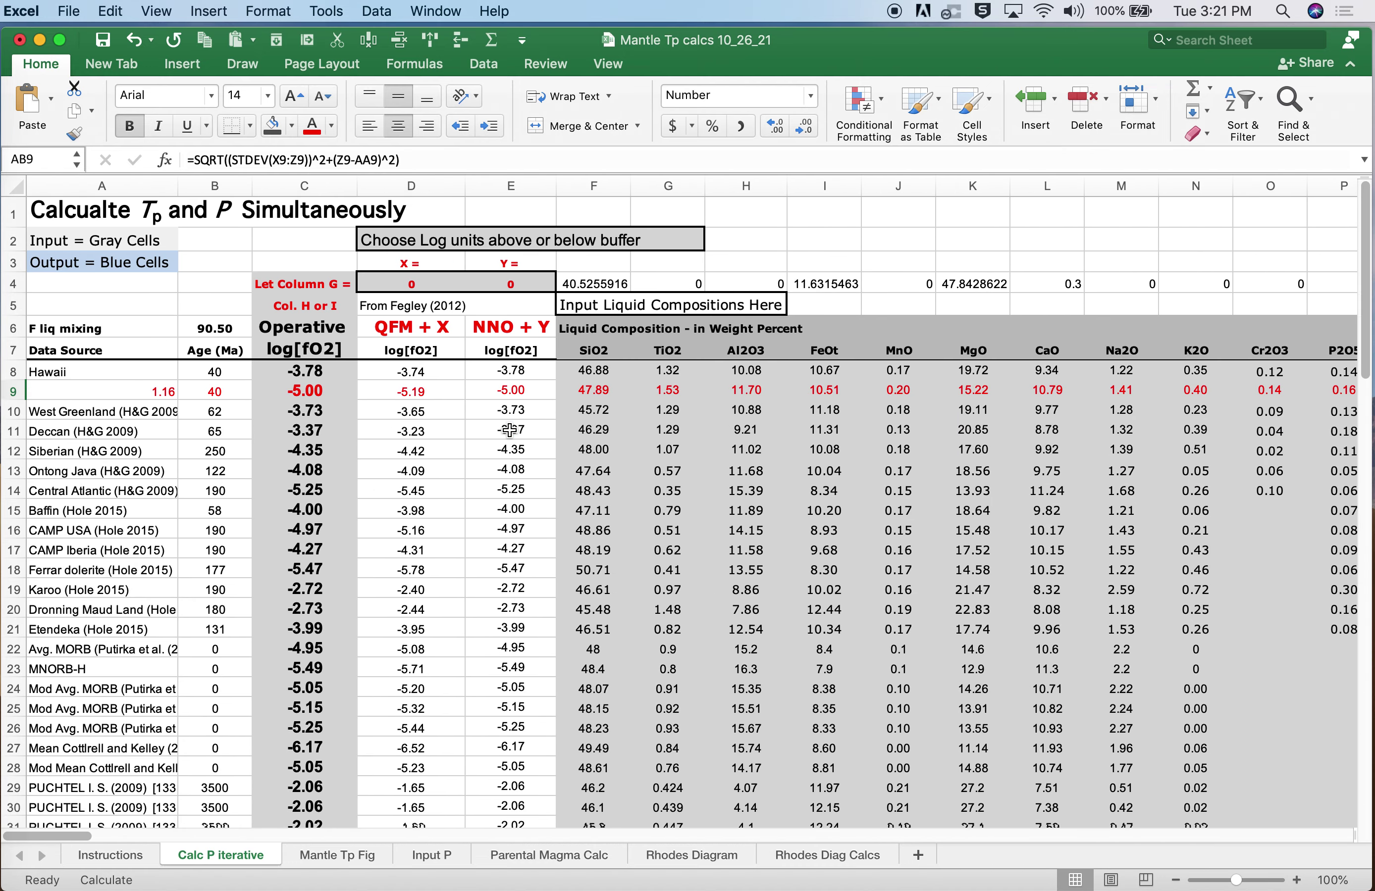
click(154, 391)
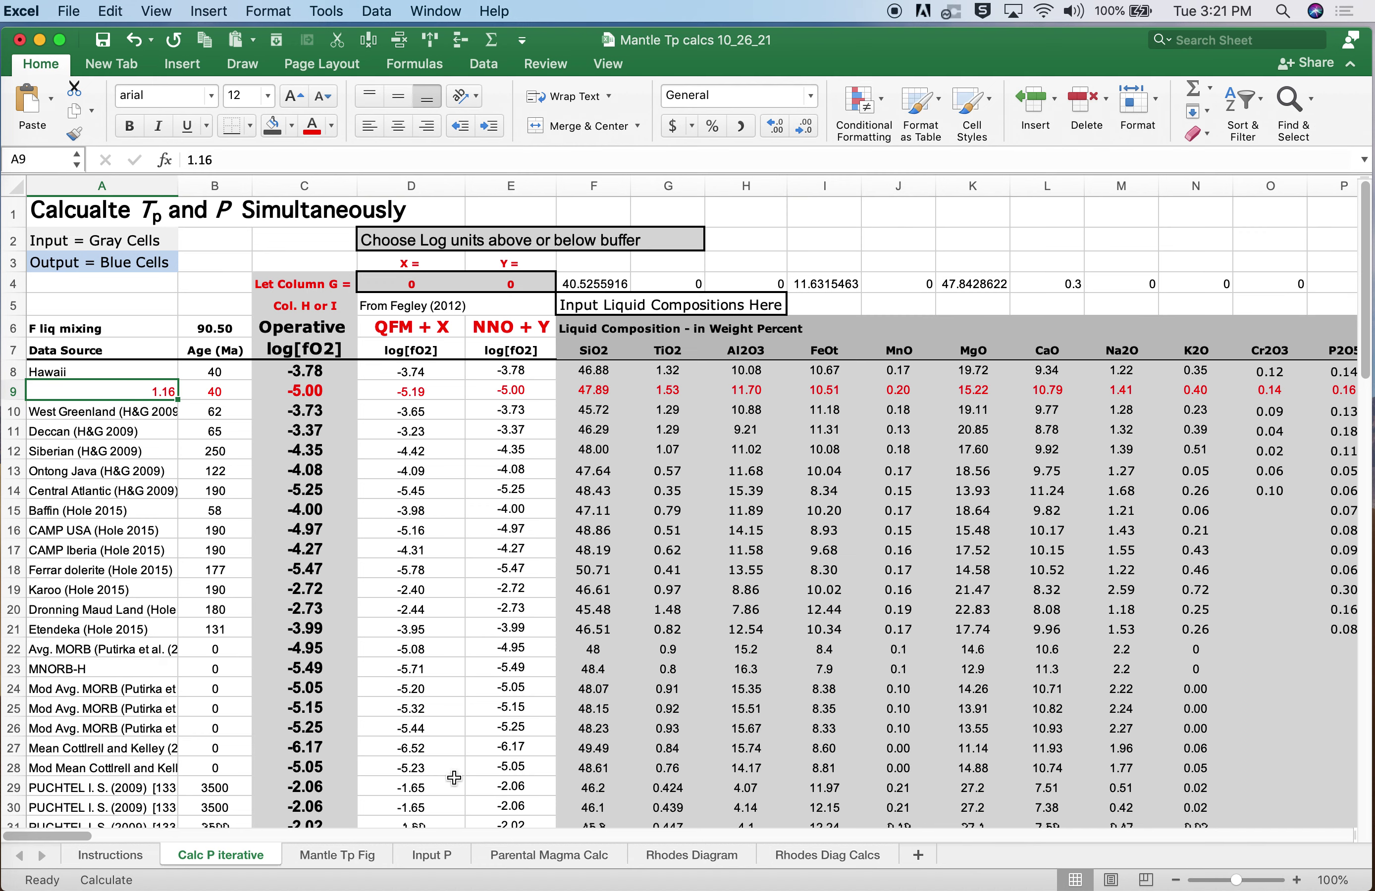
click(543, 857)
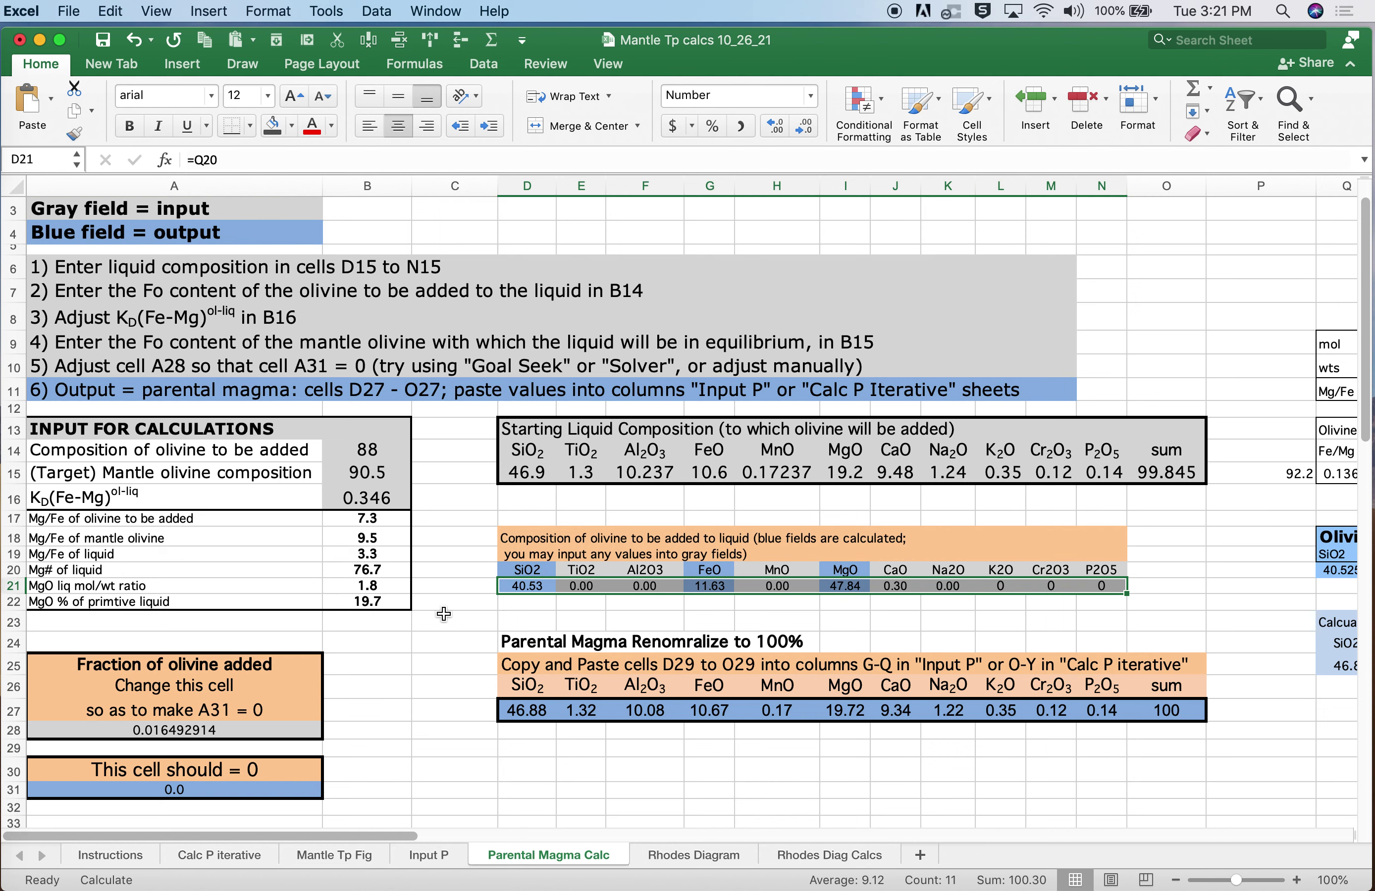
click(199, 789)
drag(183, 662, 382, 808)
click(219, 856)
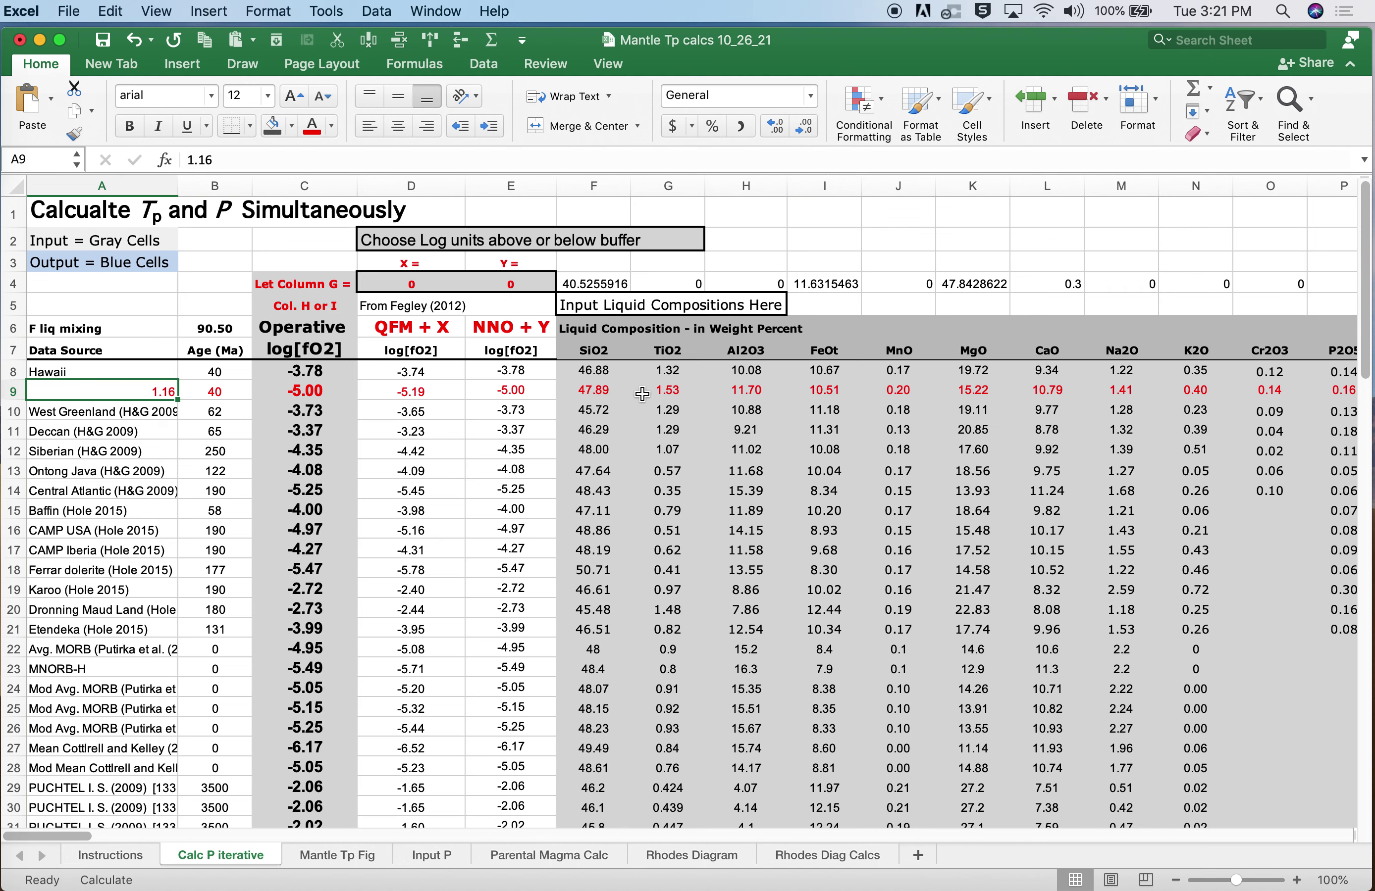
- Set the liquid fraction in A9 to 0.8
click(338, 394)
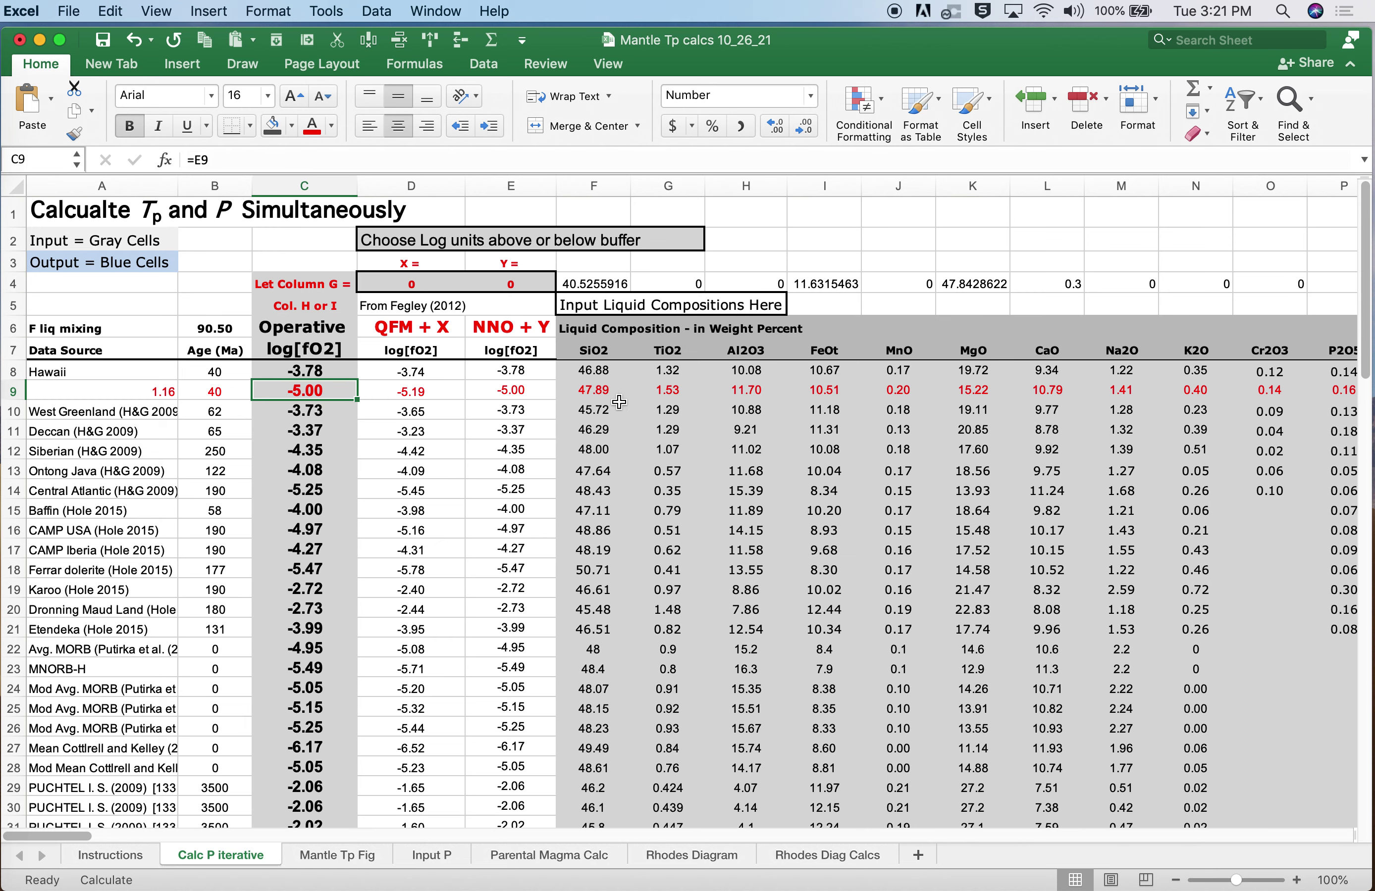
click(144, 392)
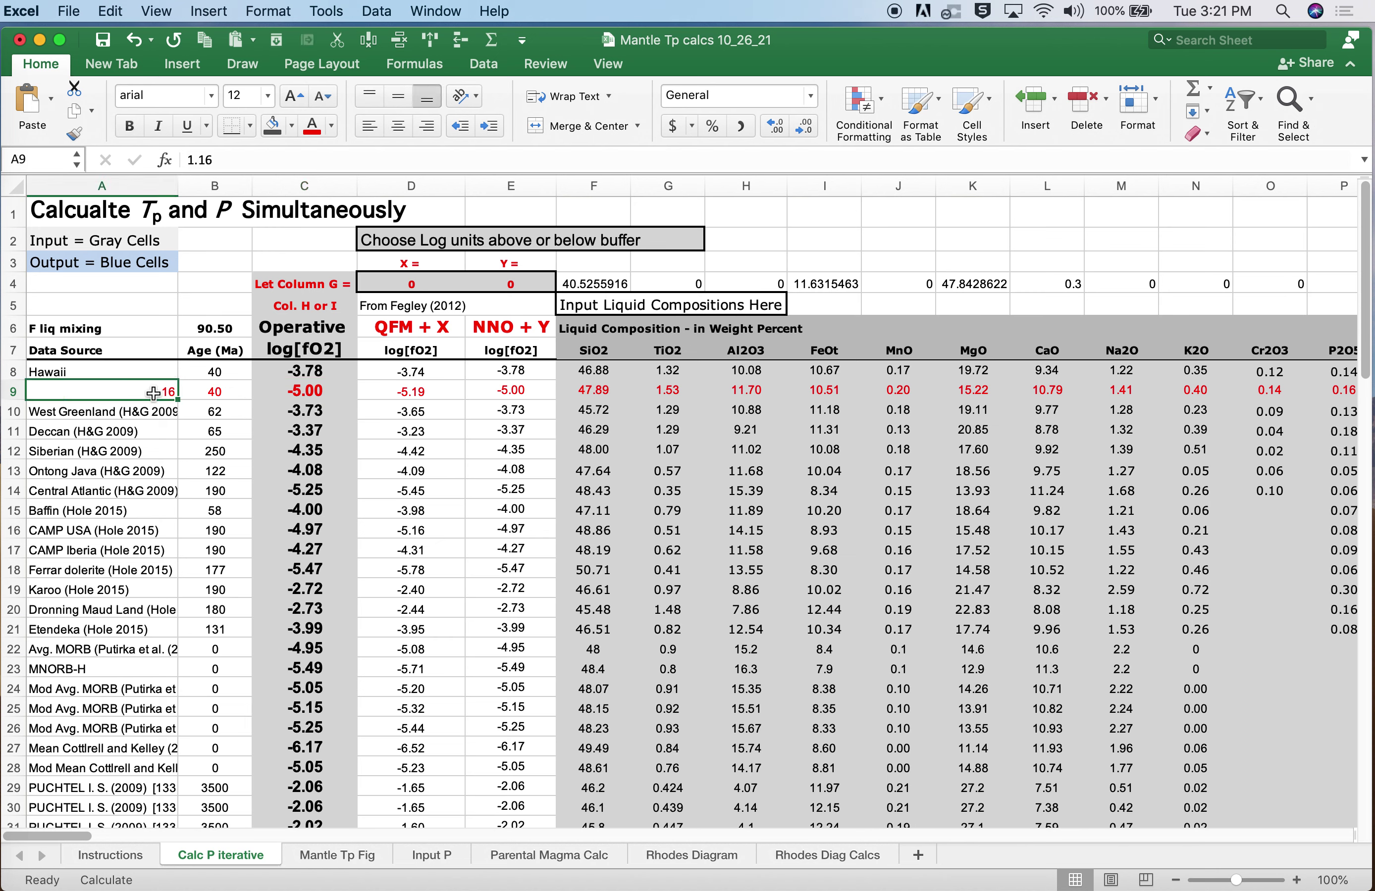
text(.8)
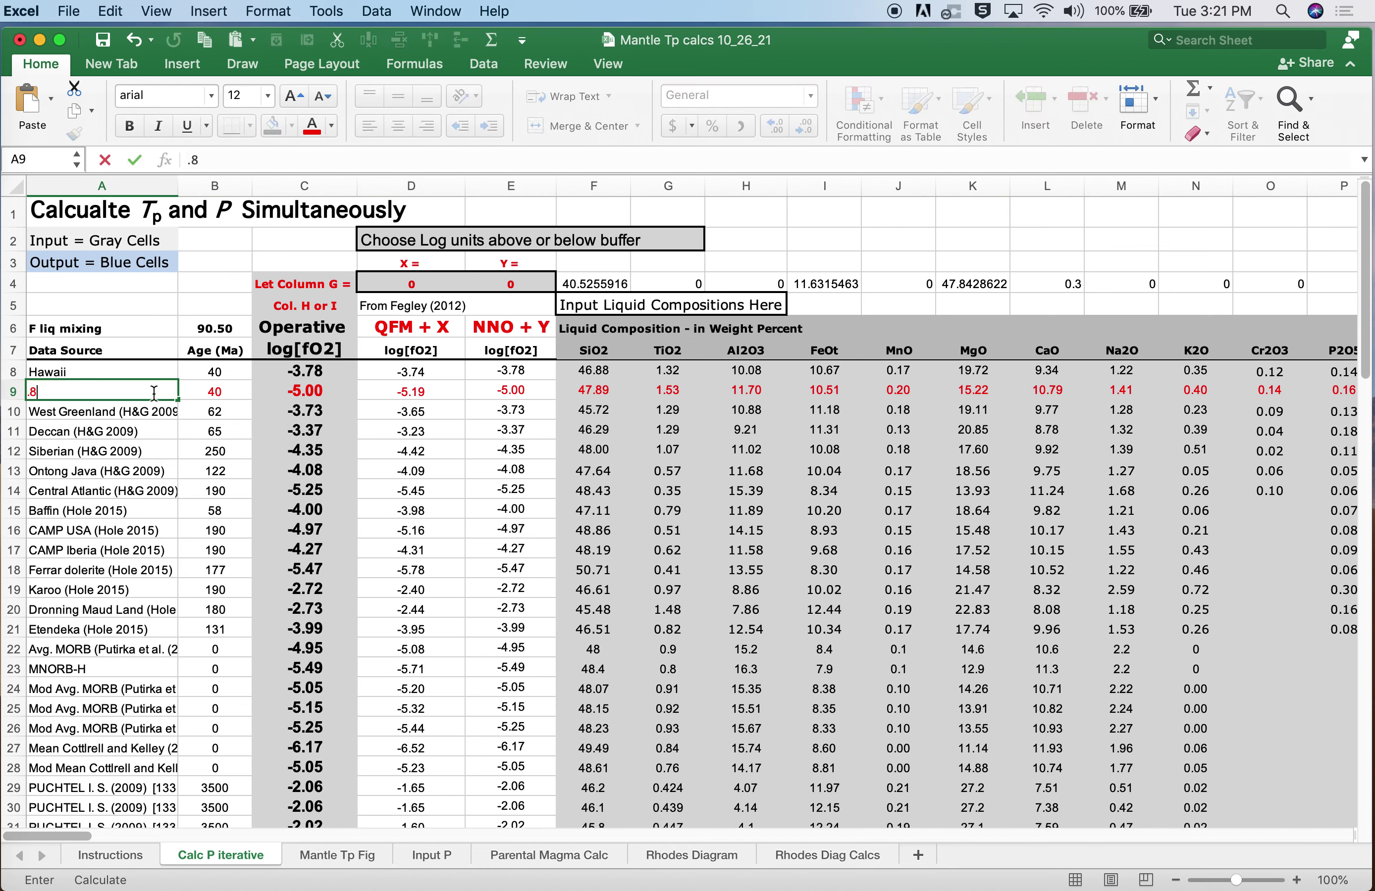
key(Return)
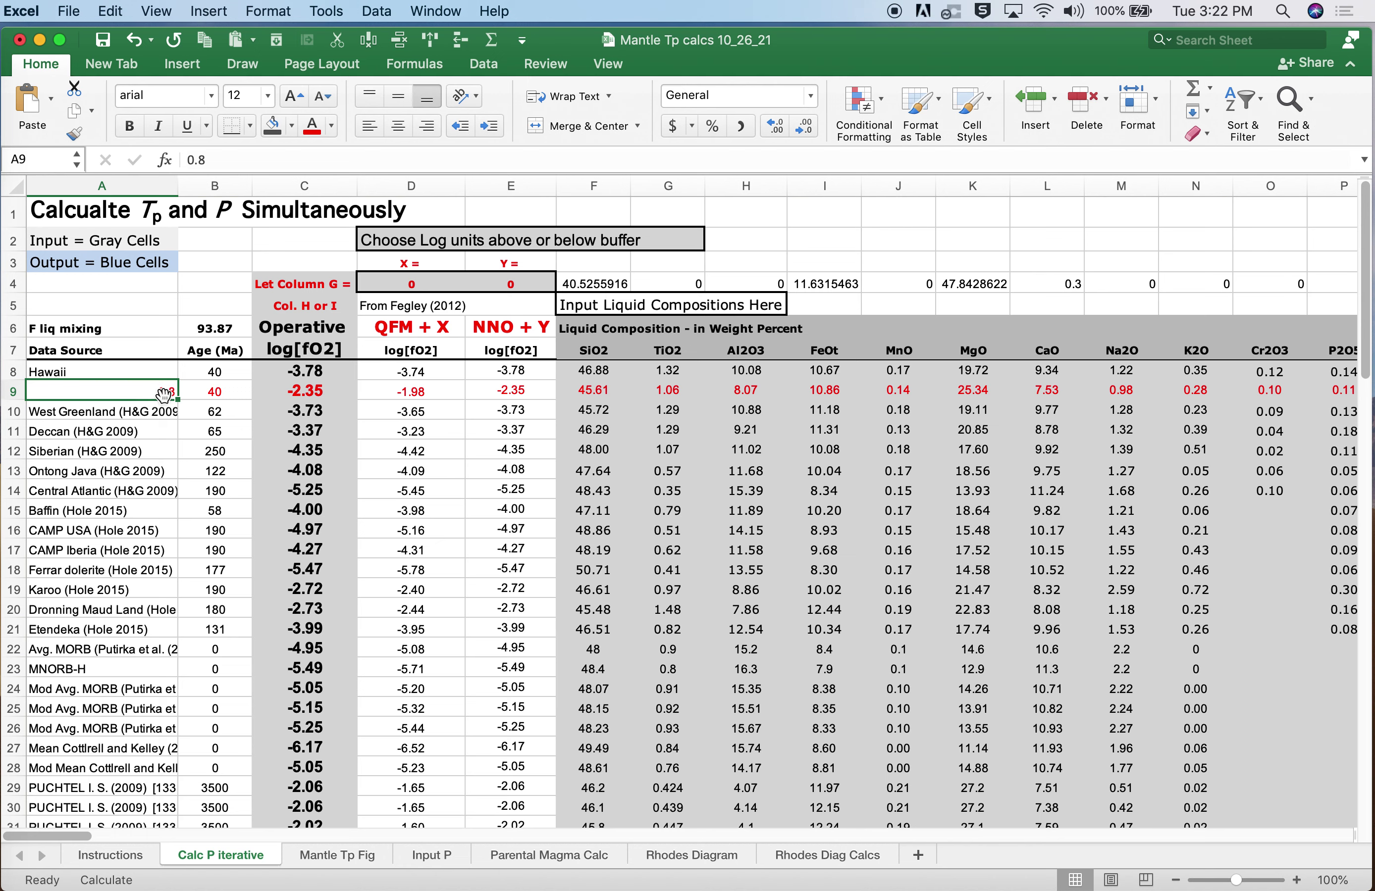
- Try Goal Seek on the olivine Fo in B6 with a target of 90.5 by changing the liquid fraction in A9
click(224, 328)
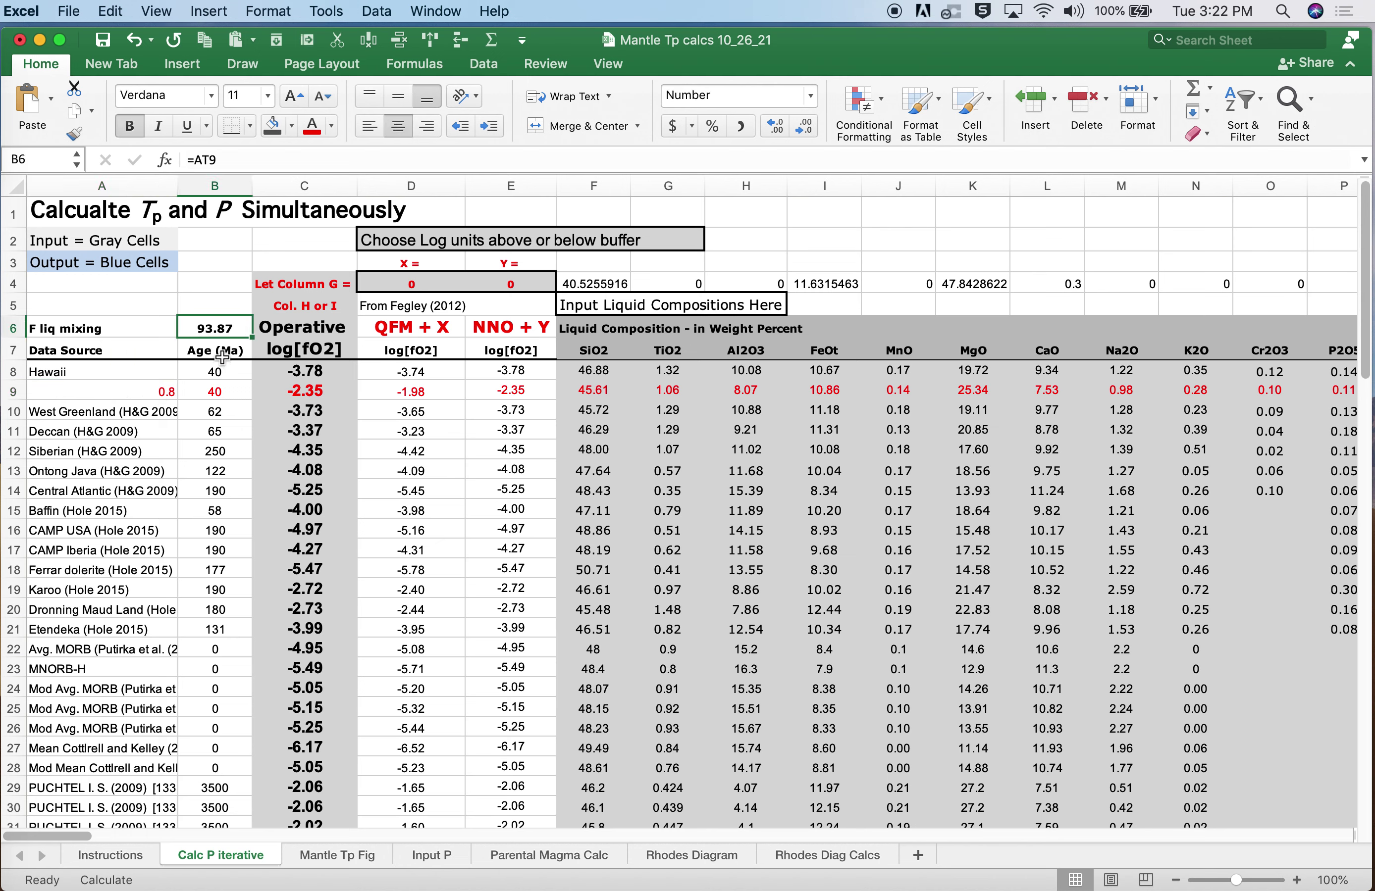
click(337, 11)
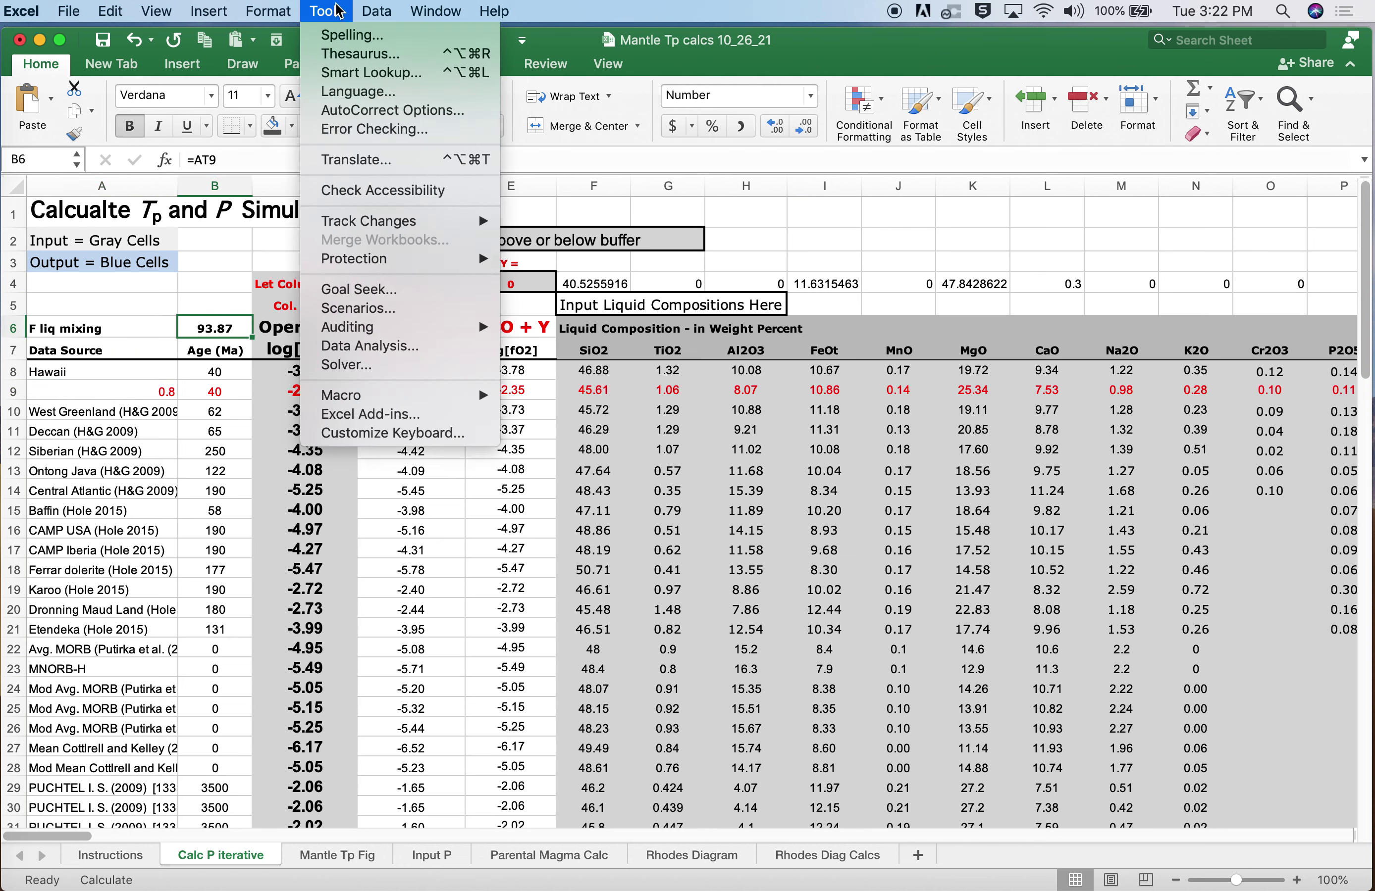
click(388, 296)
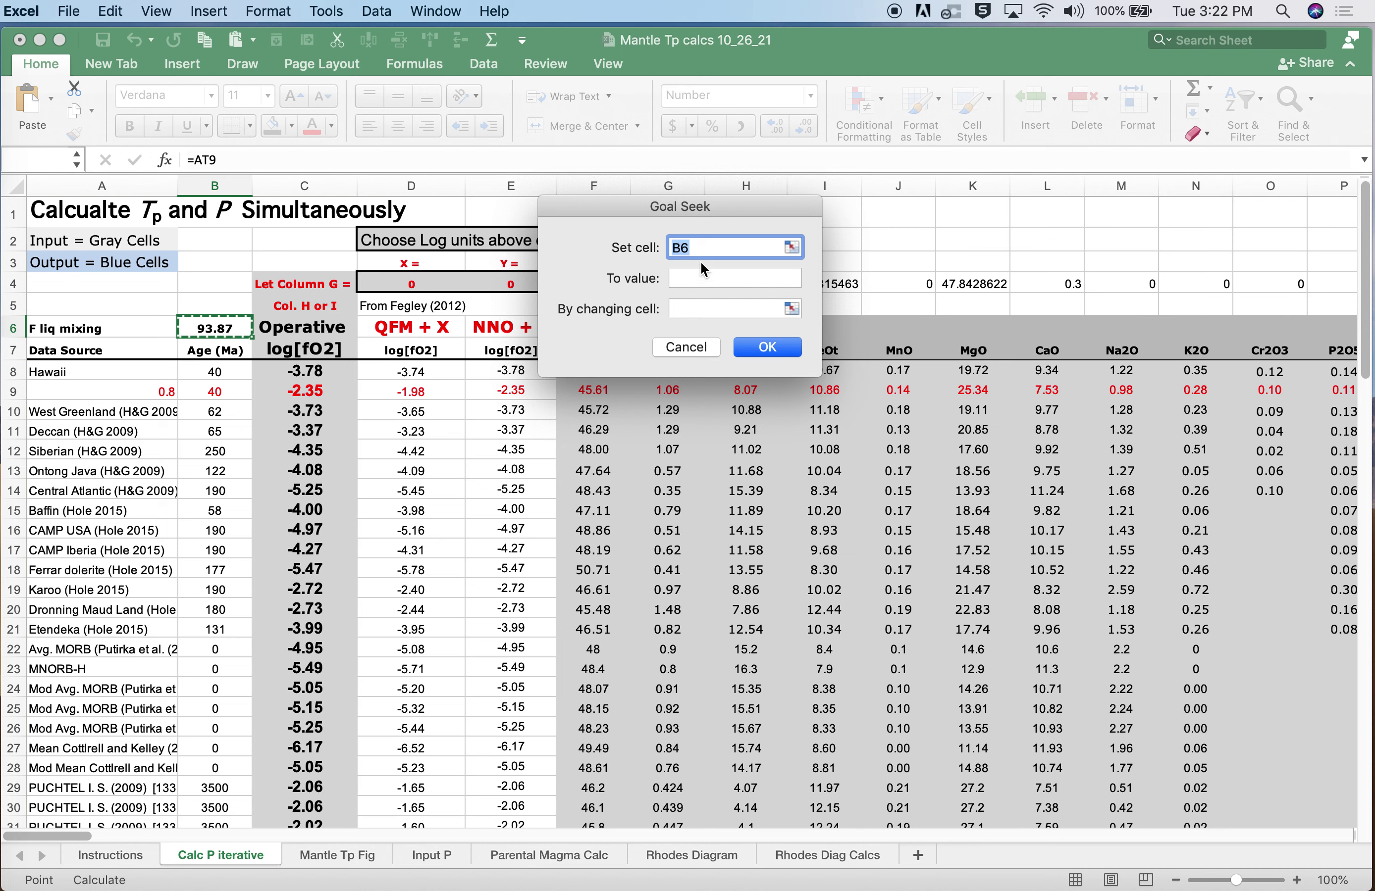
click(698, 279)
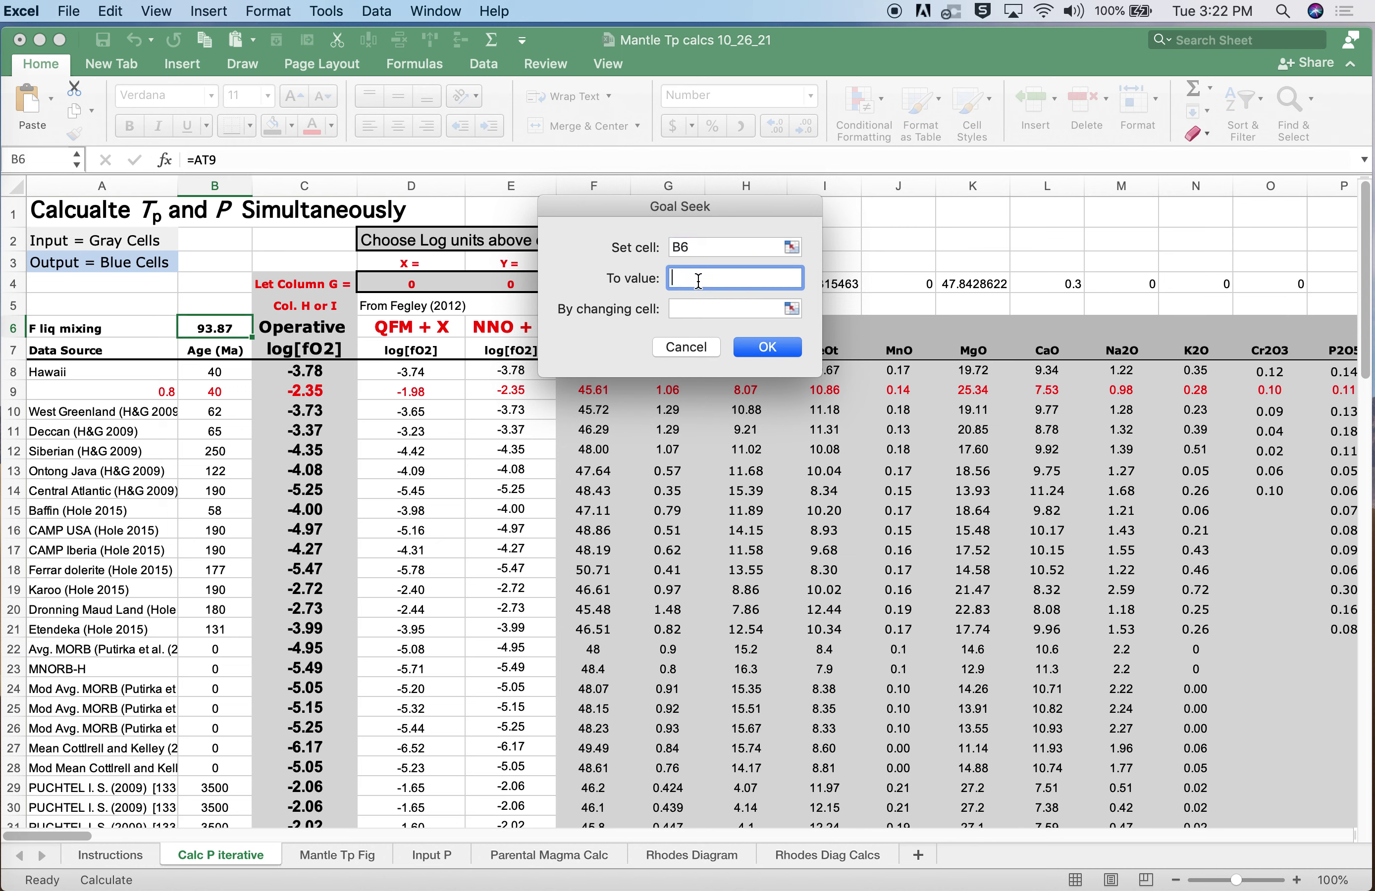
click(684, 301)
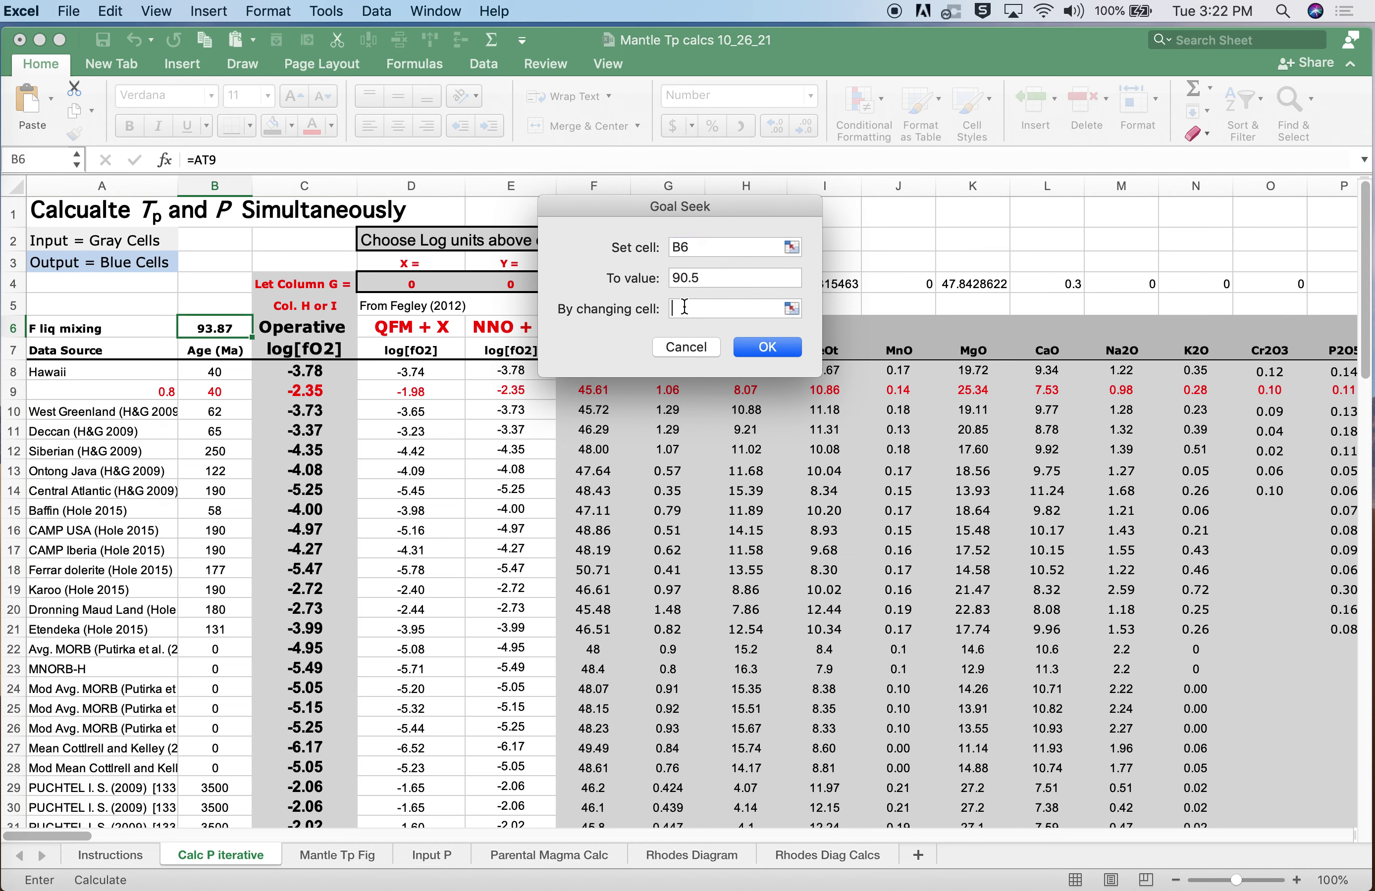
click(134, 393)
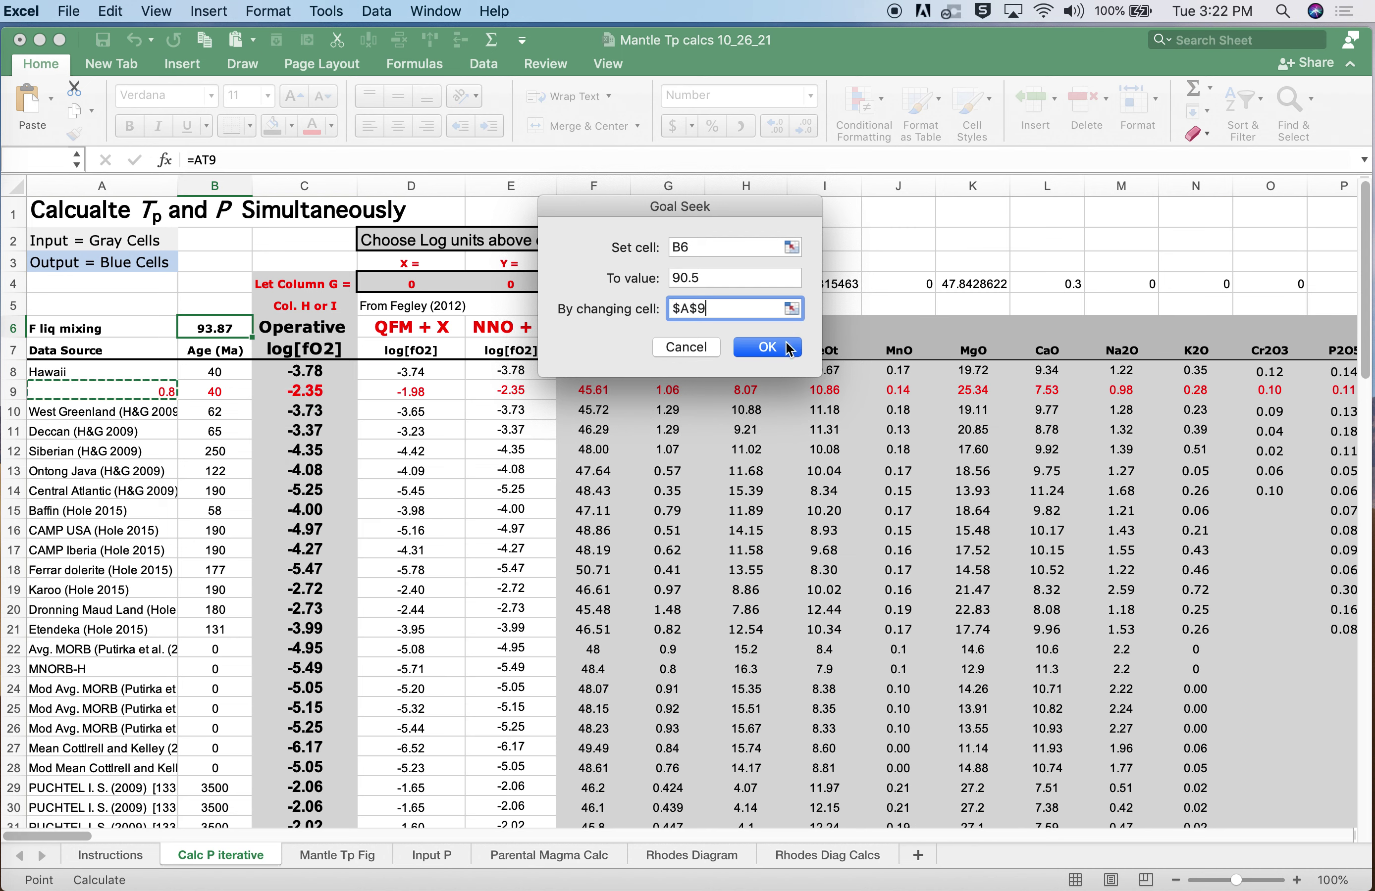
click(783, 346)
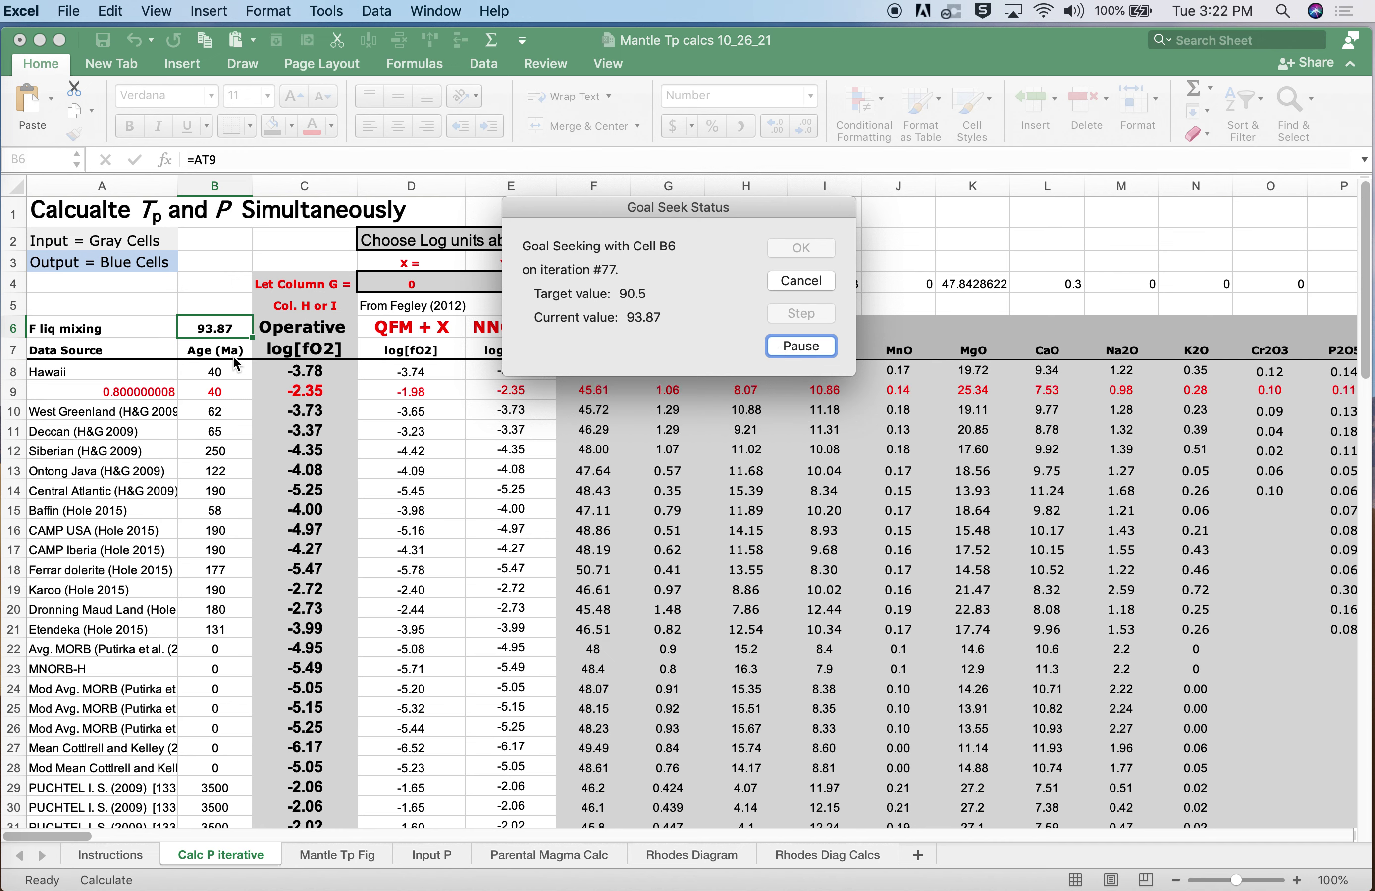
click(800, 280)
click(835, 371)
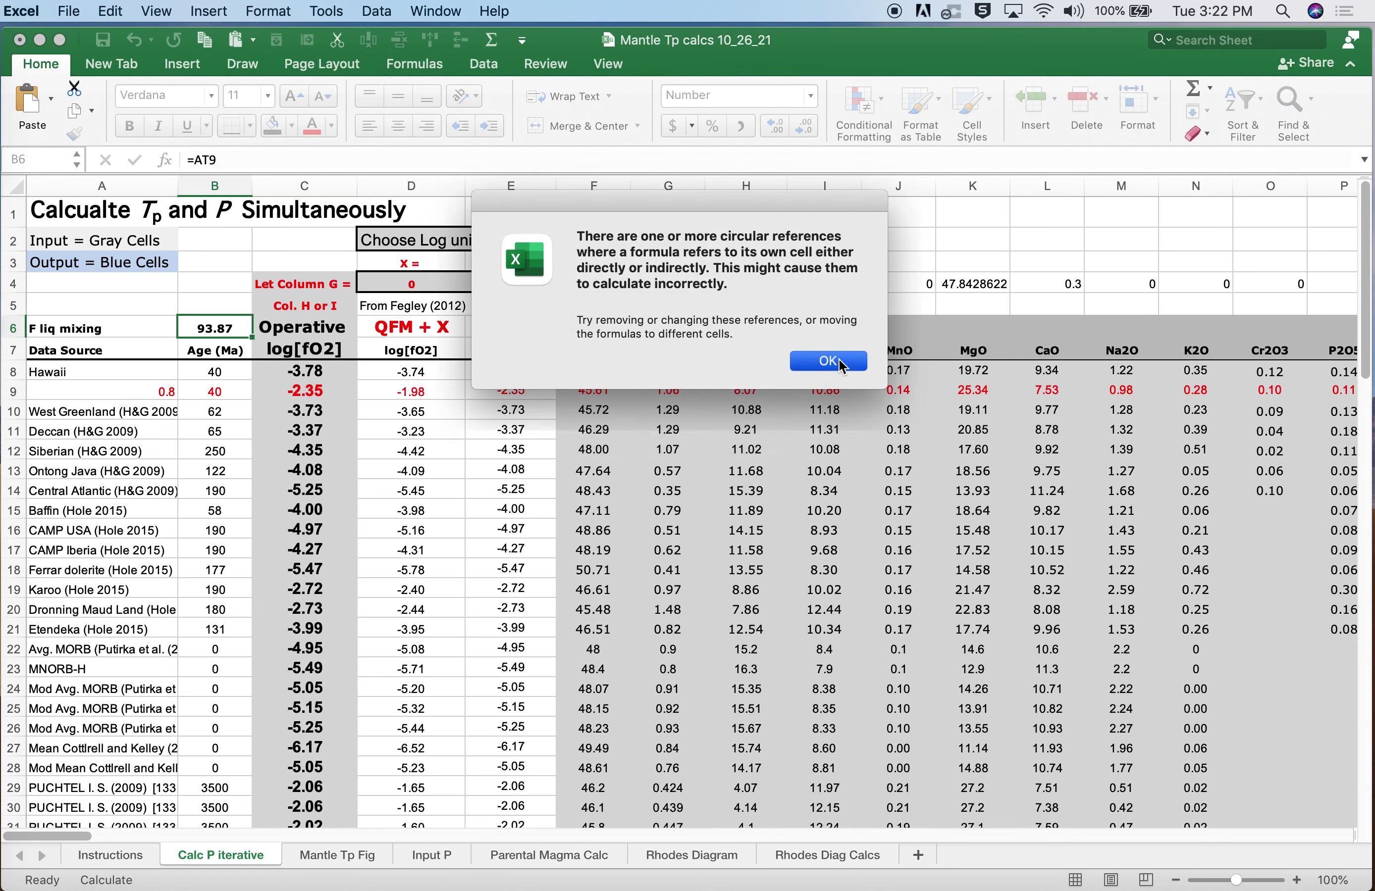
- Insert a blank column C between the Age (Ma) column and the Operative log[fO2] column
click(163, 392)
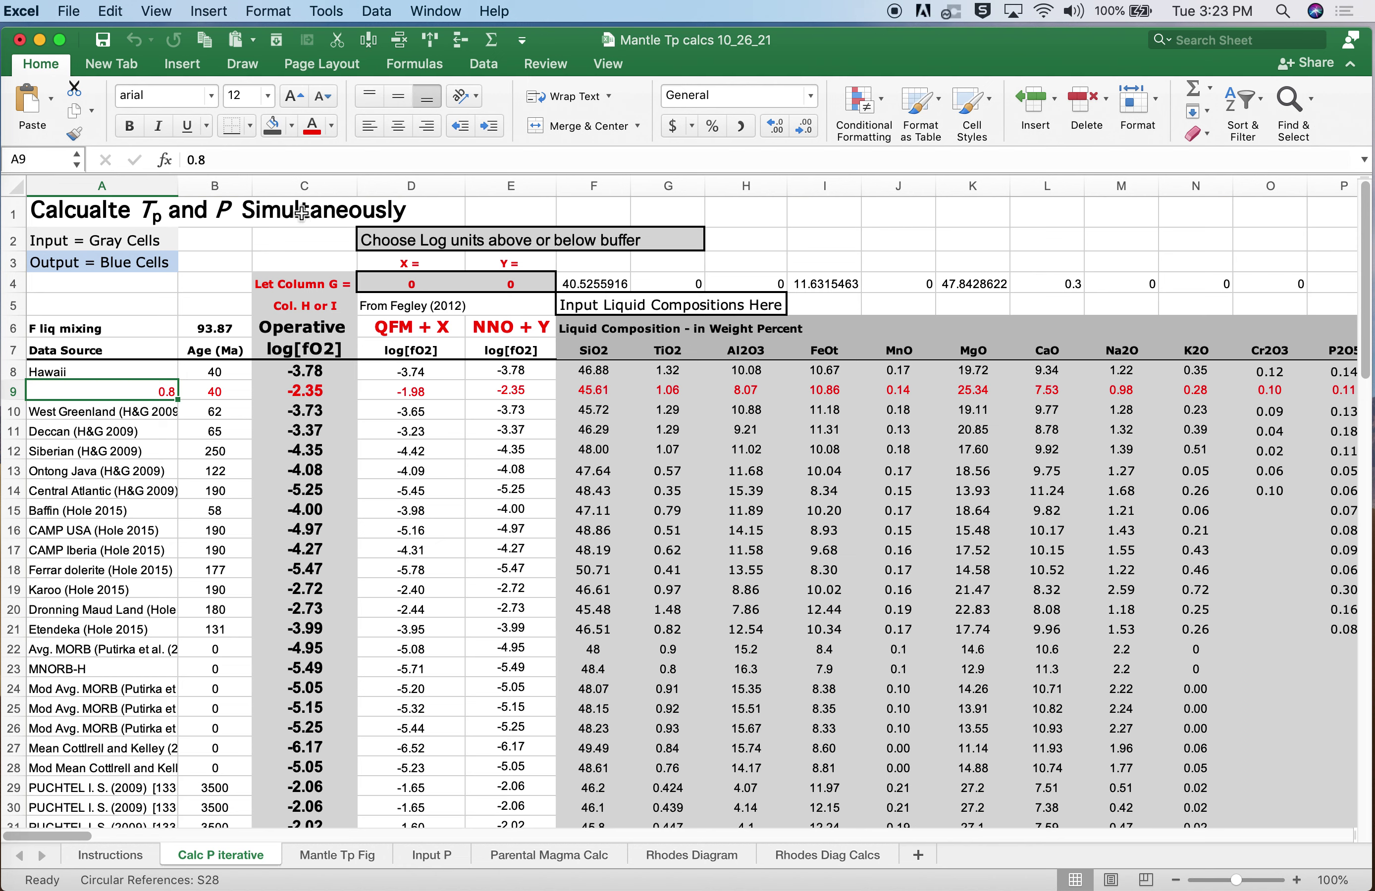
click(302, 185)
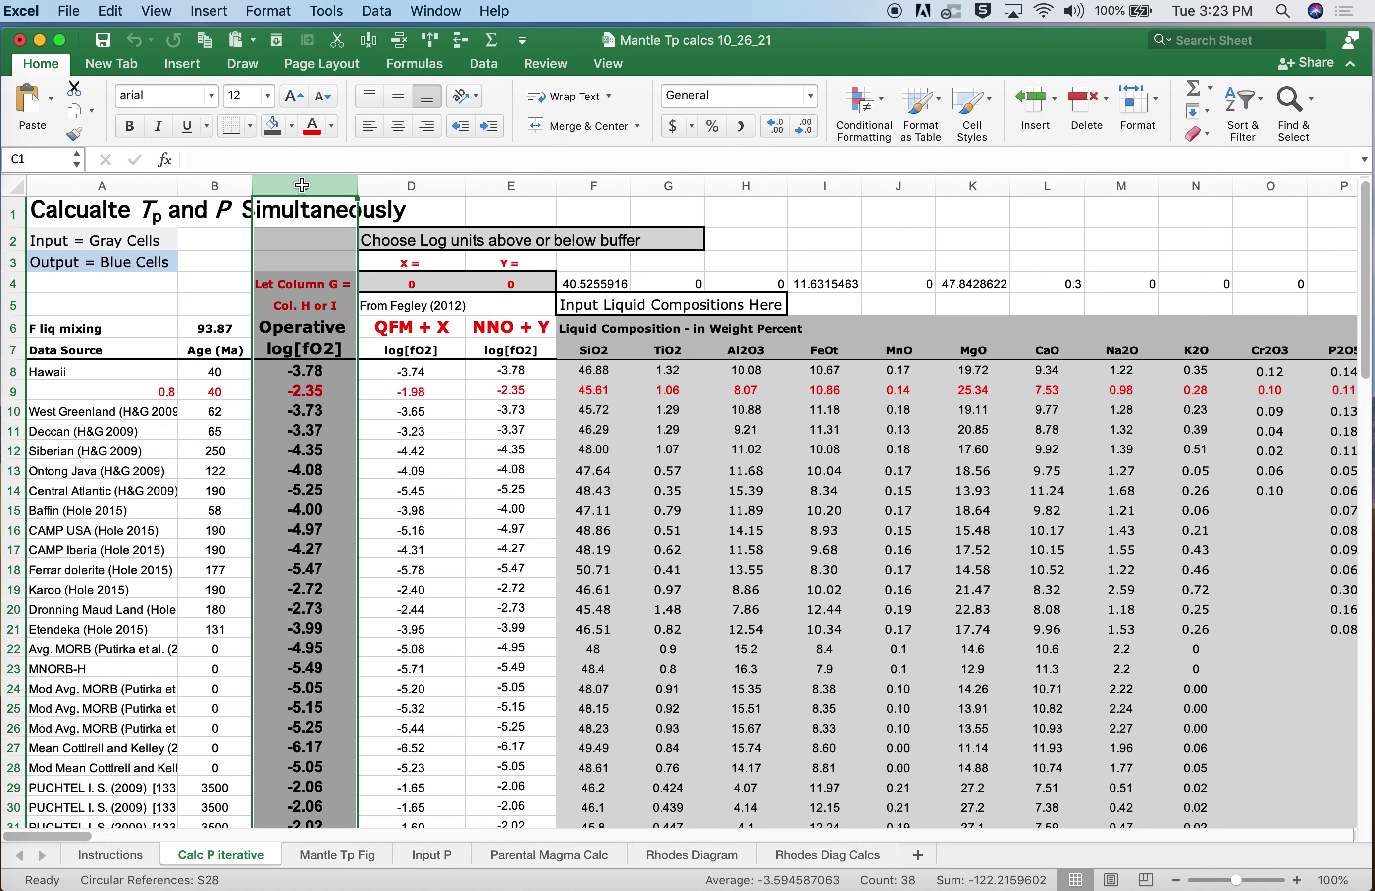
click(429, 39)
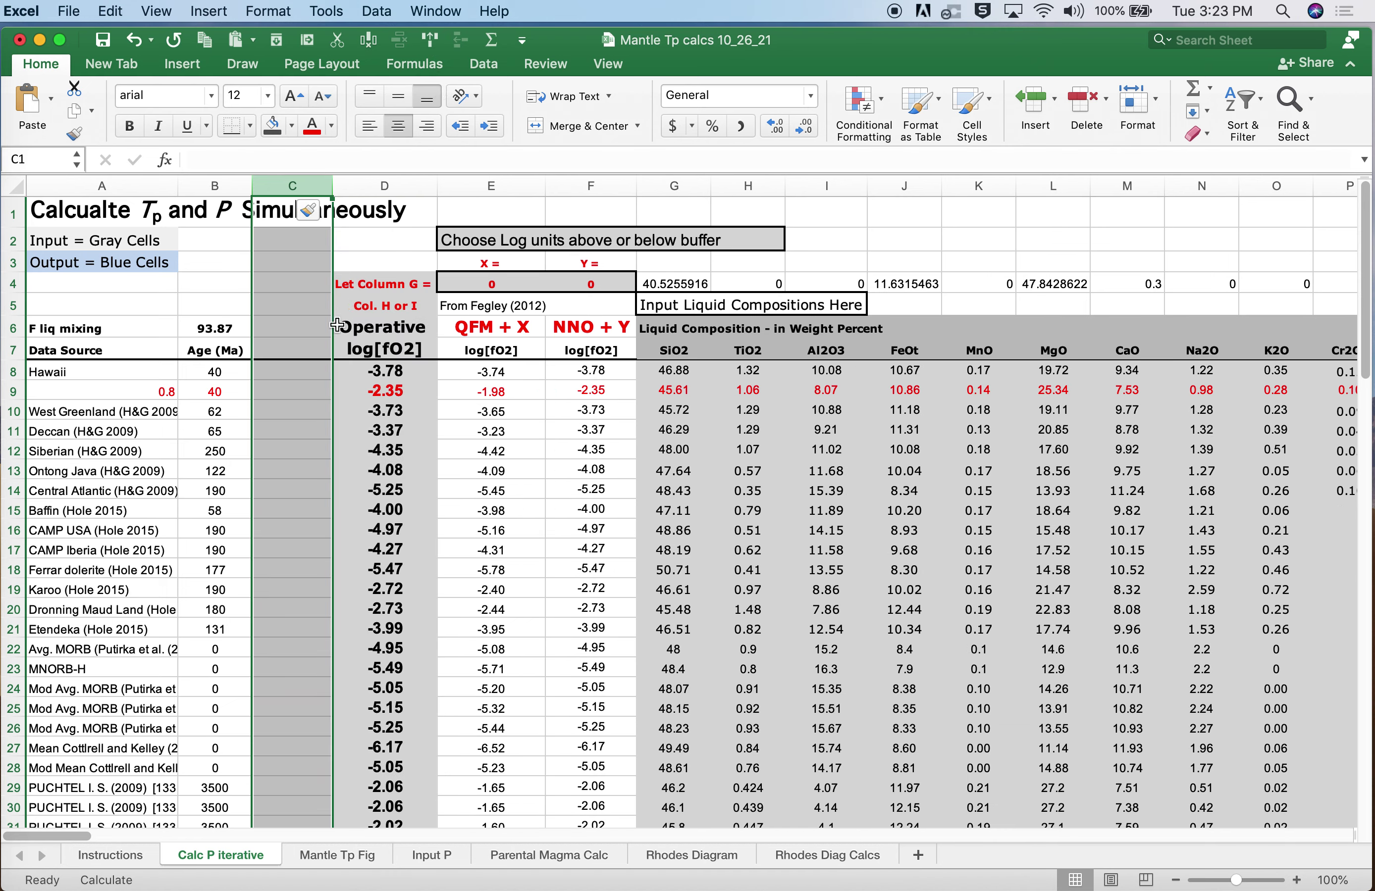
- Enter the formula =AT8 in C8 and fill it down through C24
click(287, 369)
text(=)
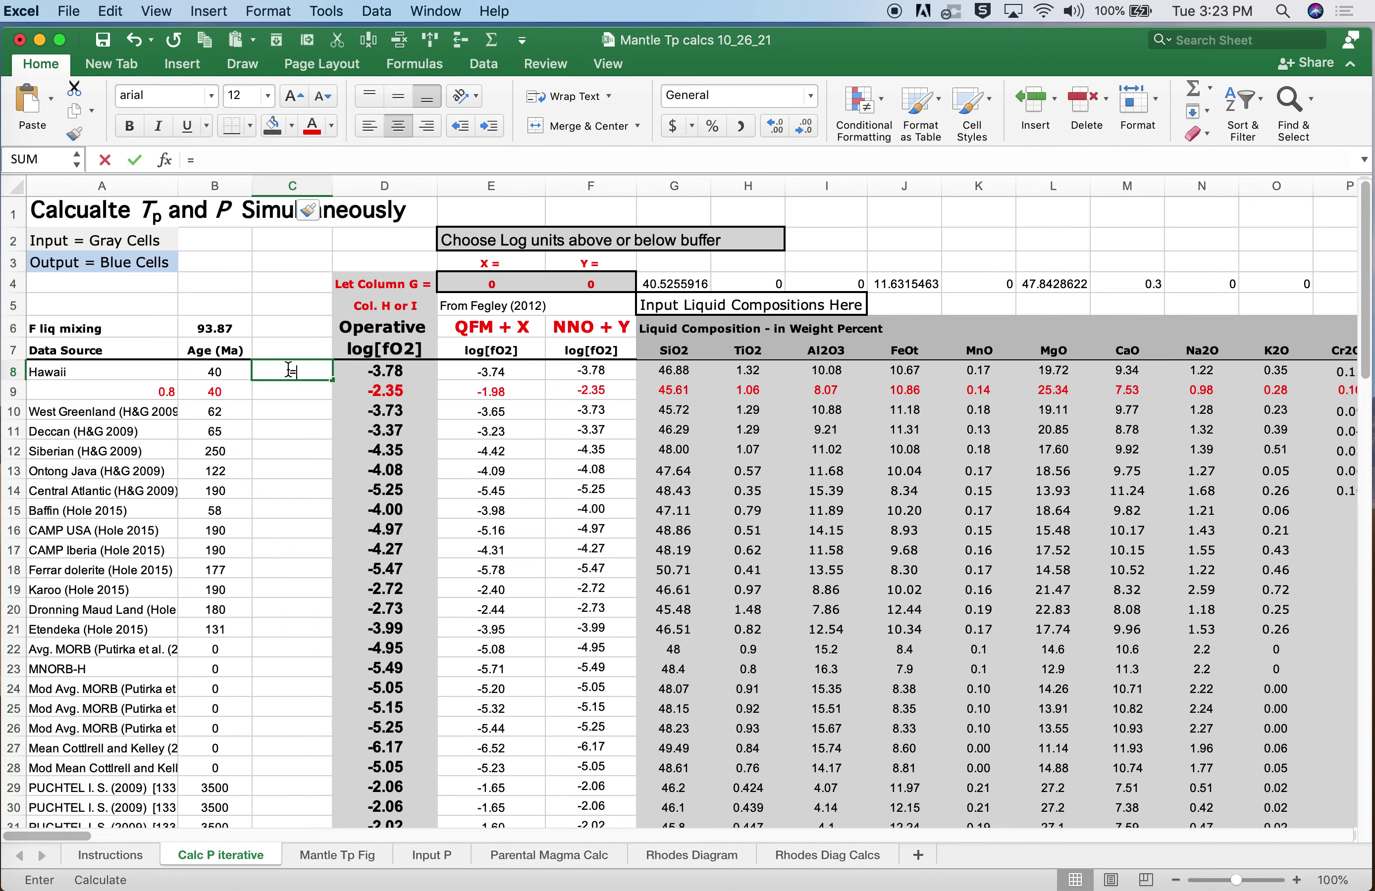
scroll(511, 492, right, 10)
scroll(512, 493, left, 10)
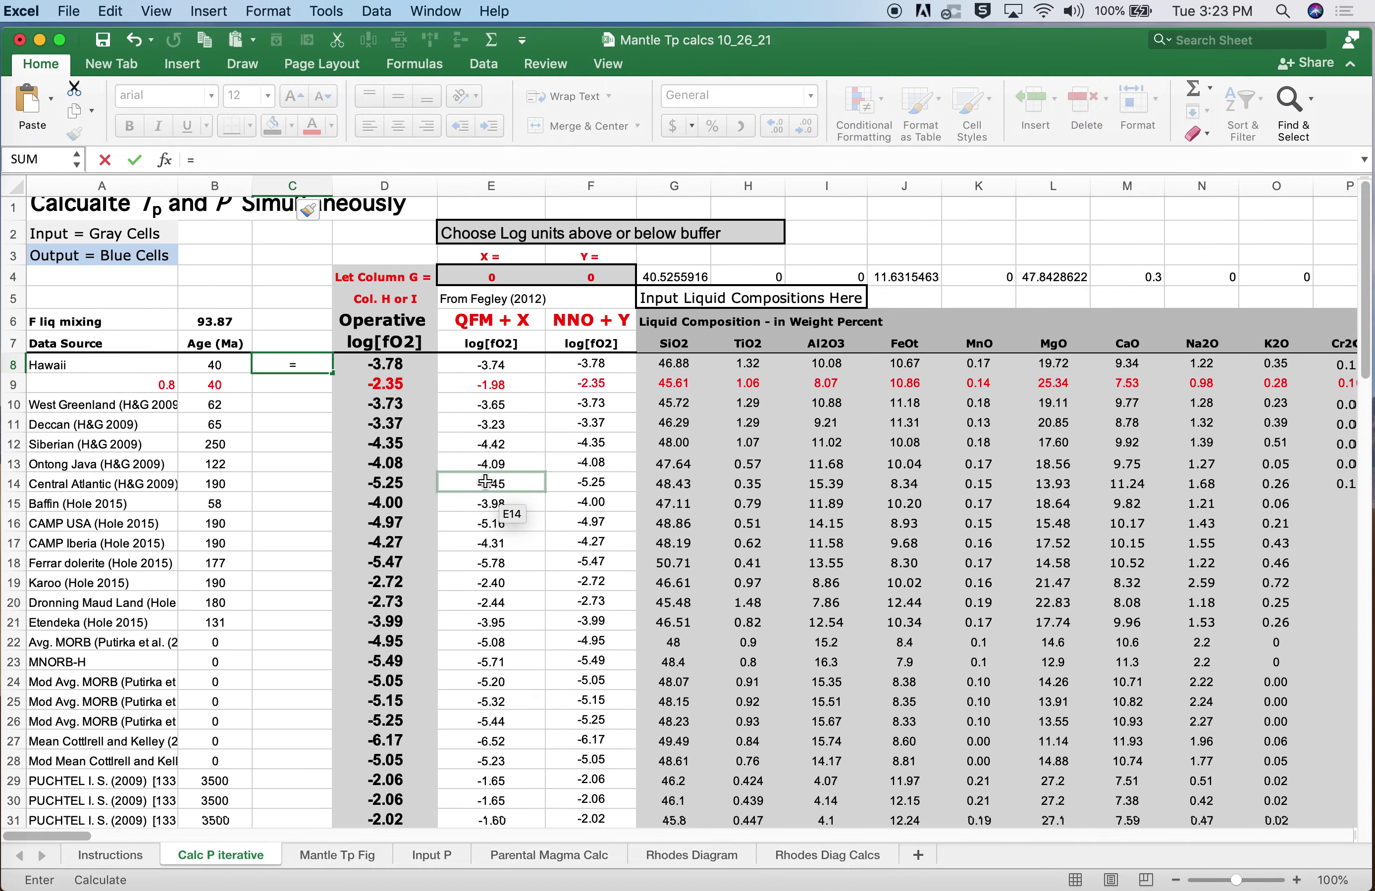
text(at)
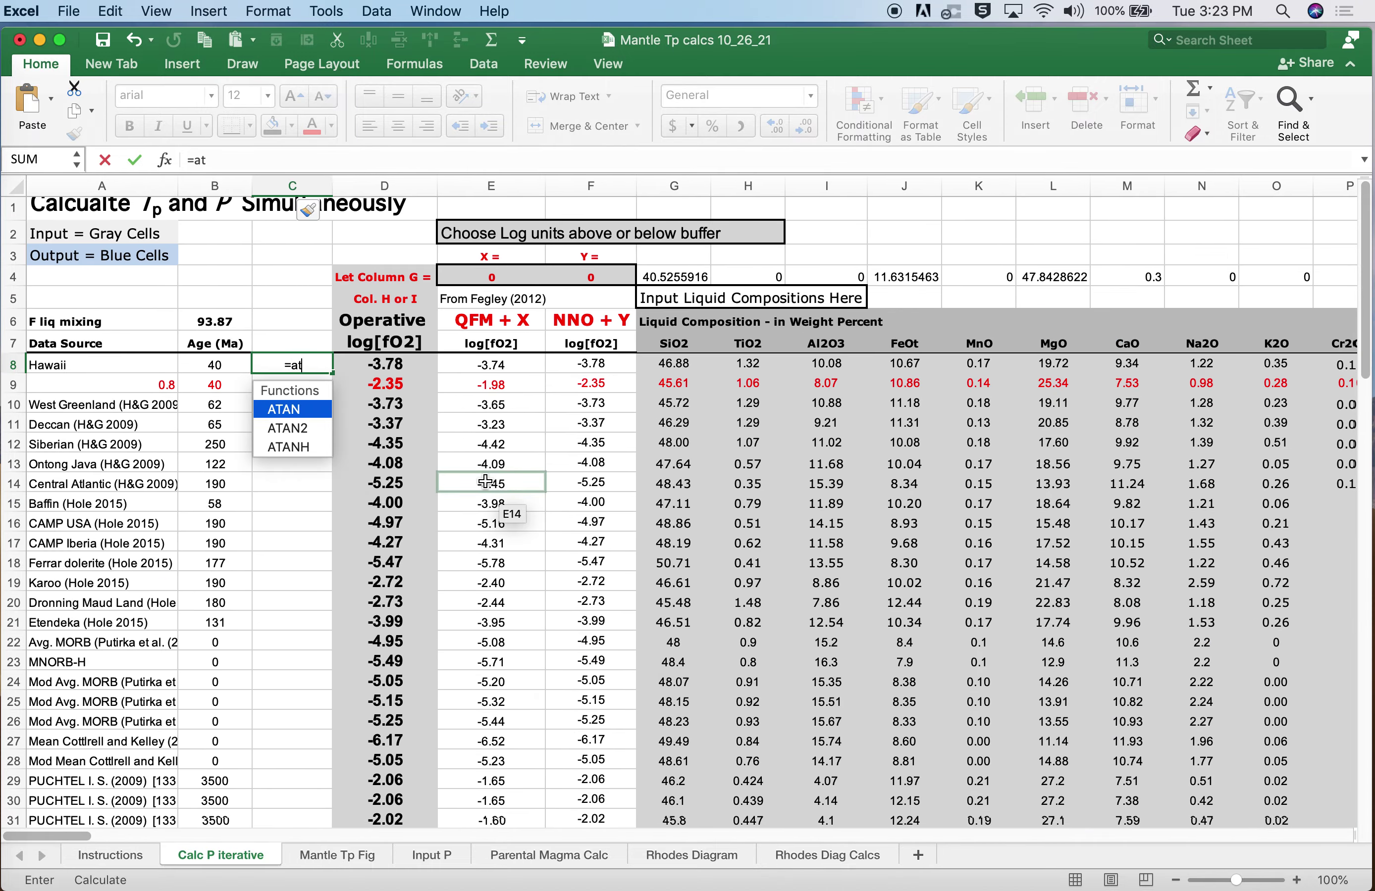
text(8)
key(Return)
drag(330, 372, 331, 684)
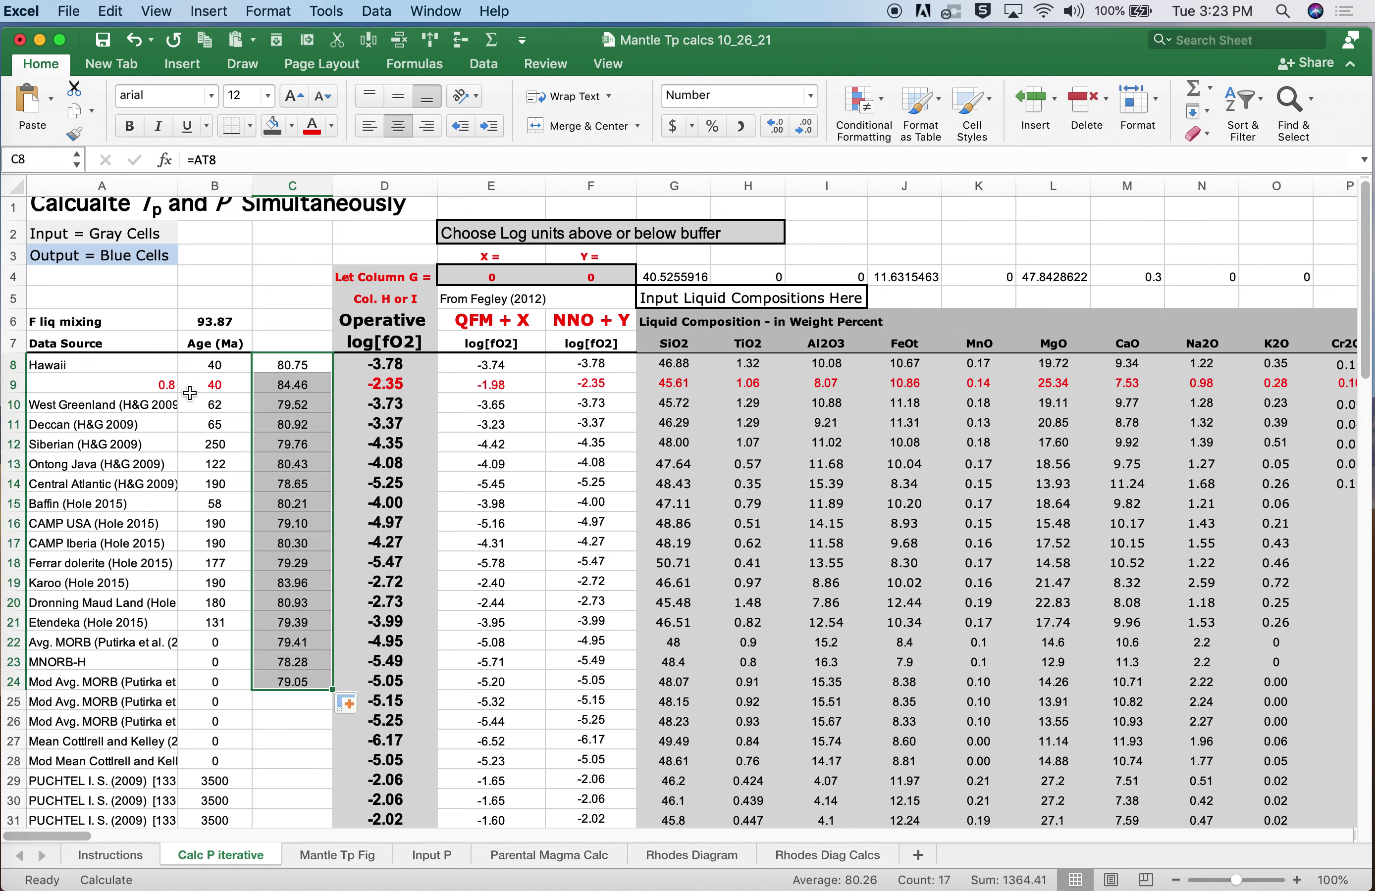
- Replace the West Greenland label in A10 with a liquid fraction of 0.4, and select the SiO2 values in G10:G15
drag(167, 402, 150, 608)
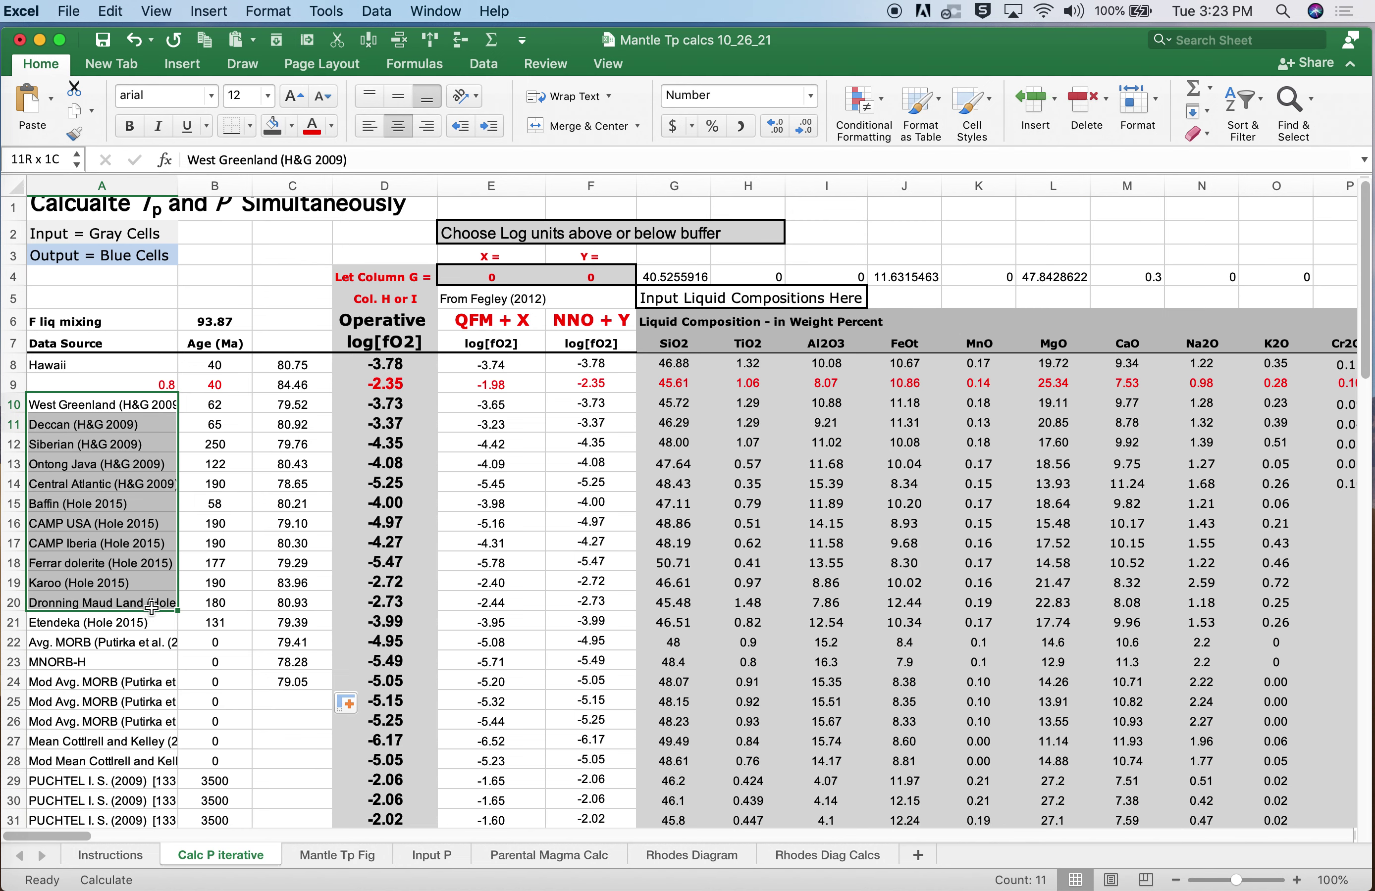
click(157, 404)
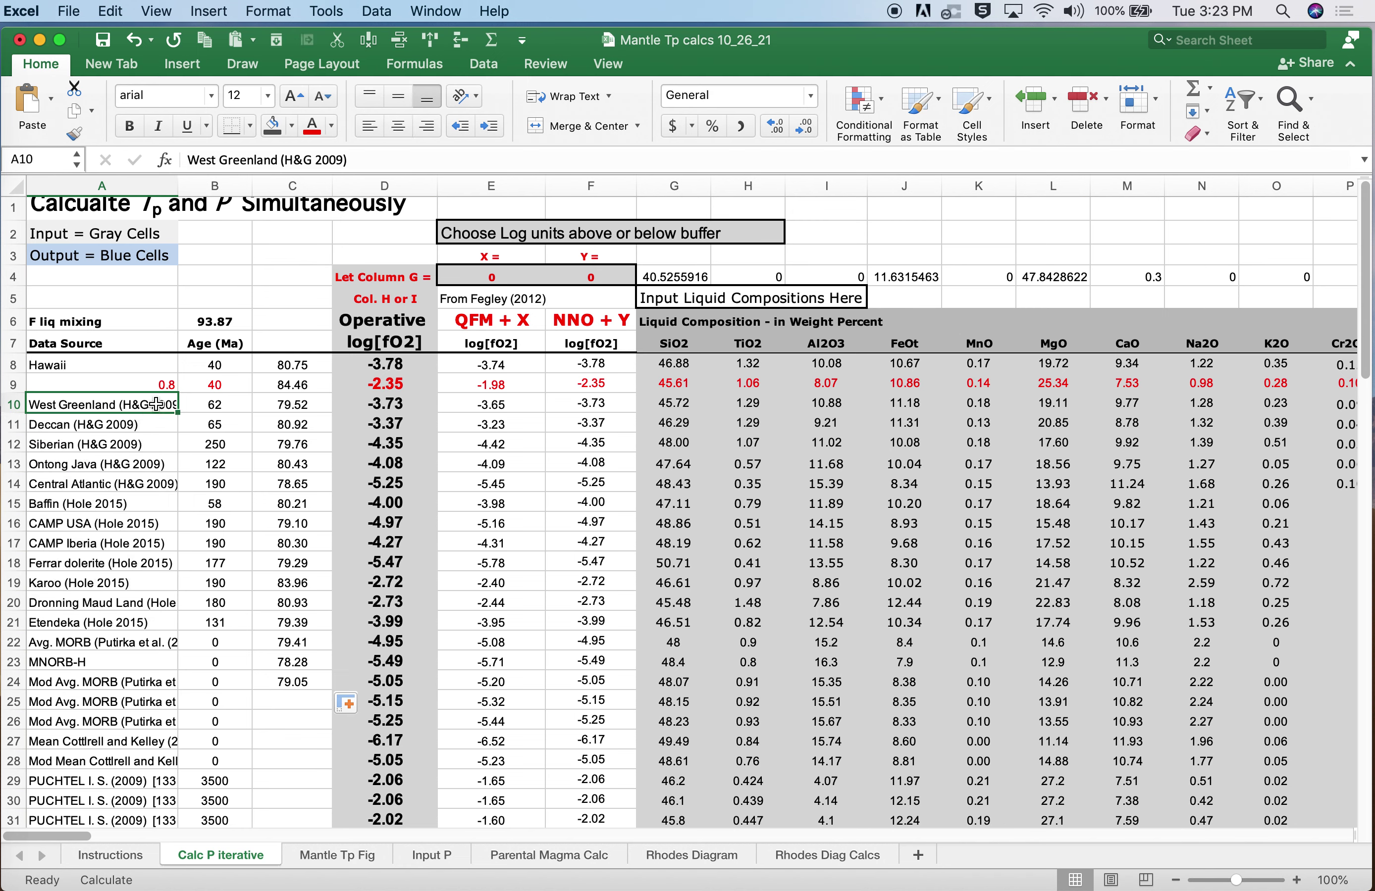
text(.4)
key(Return)
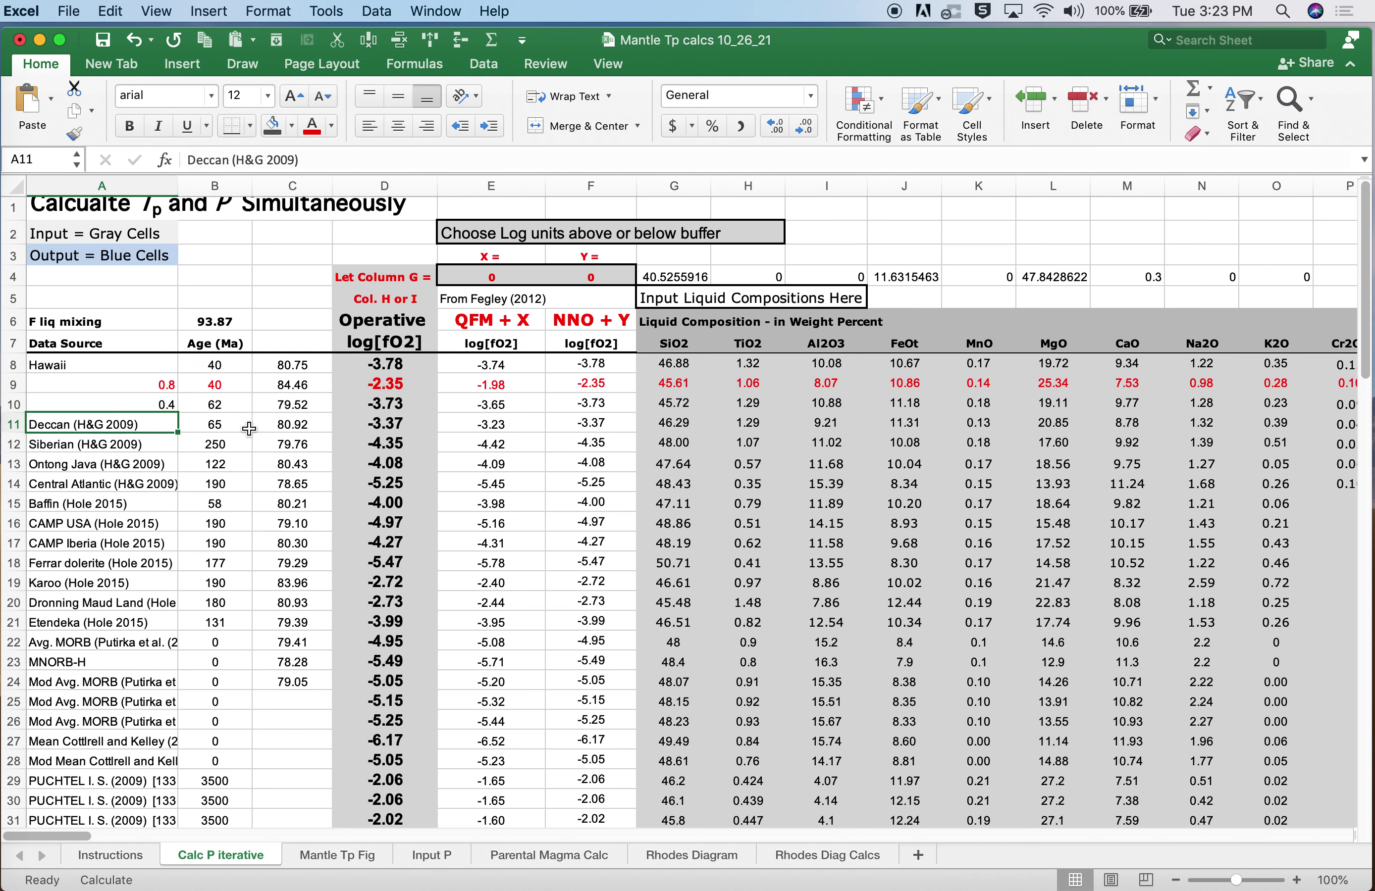
drag(677, 402, 678, 505)
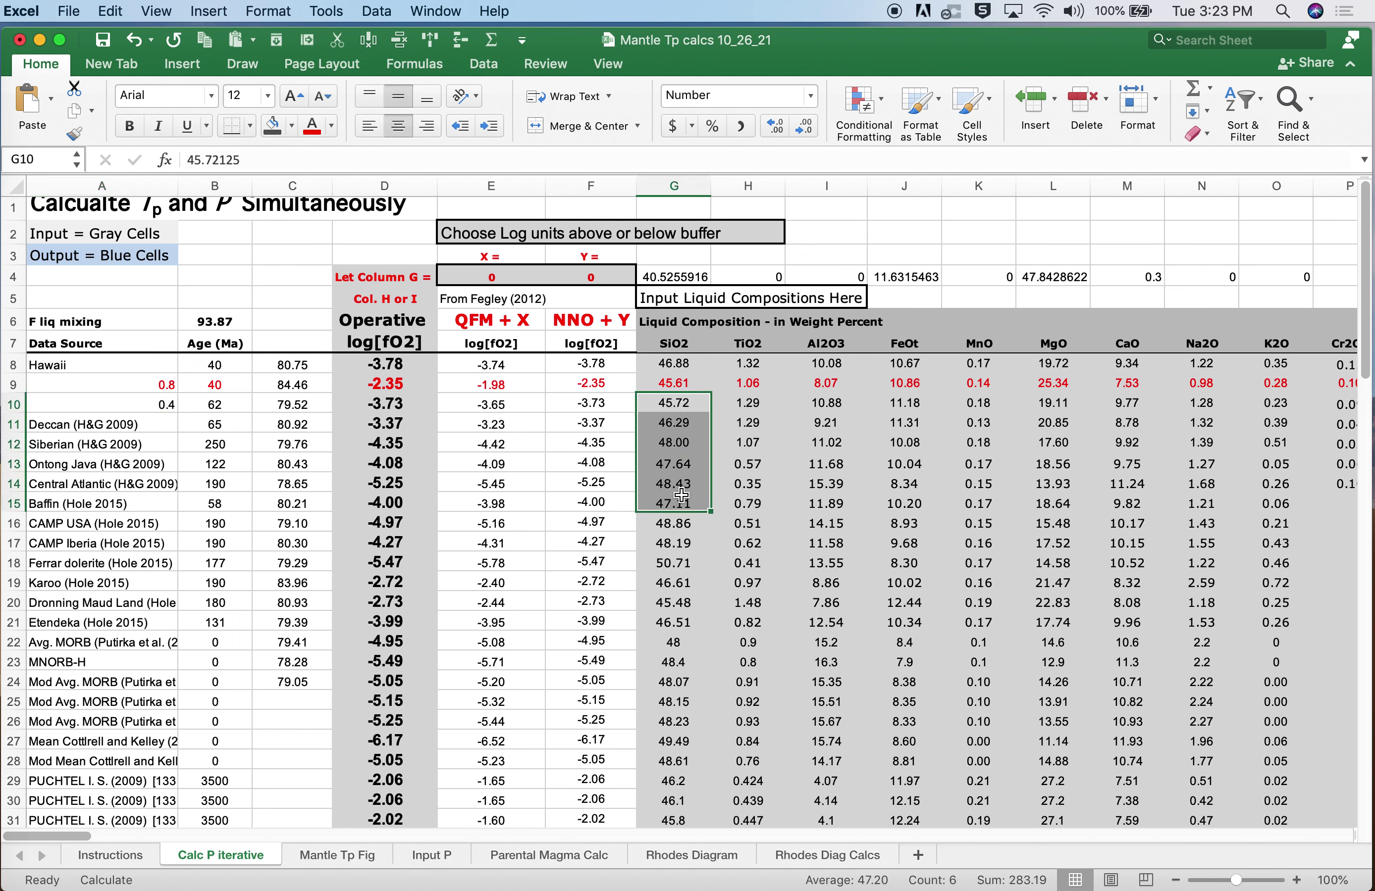